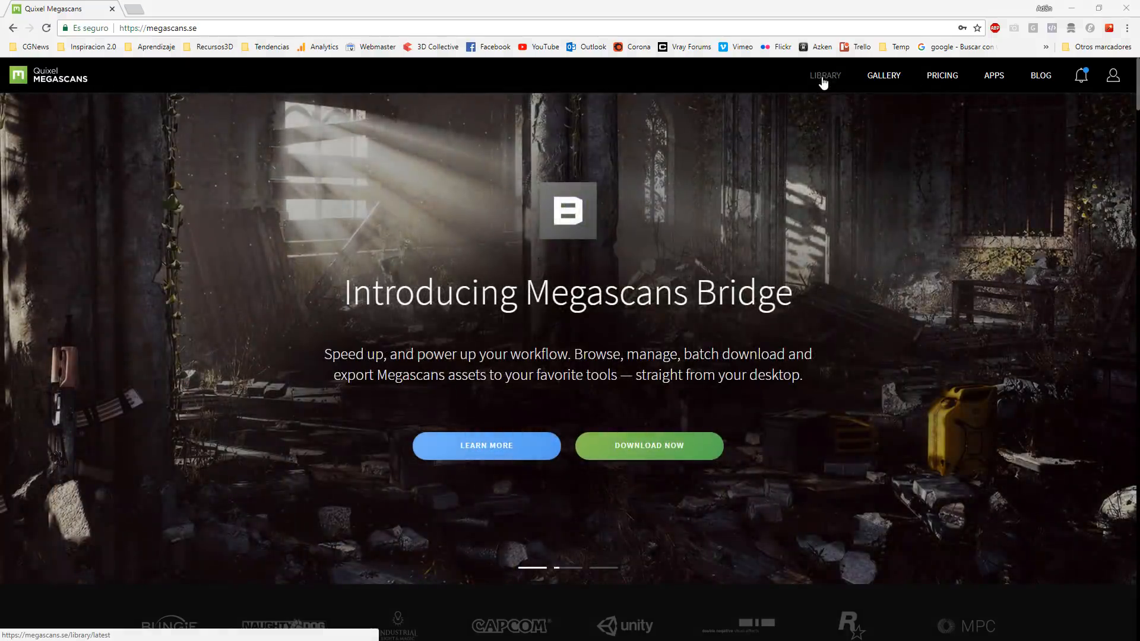
# Step: Open the Megascans asset library and search it for "3d"
pyautogui.click(824, 82)
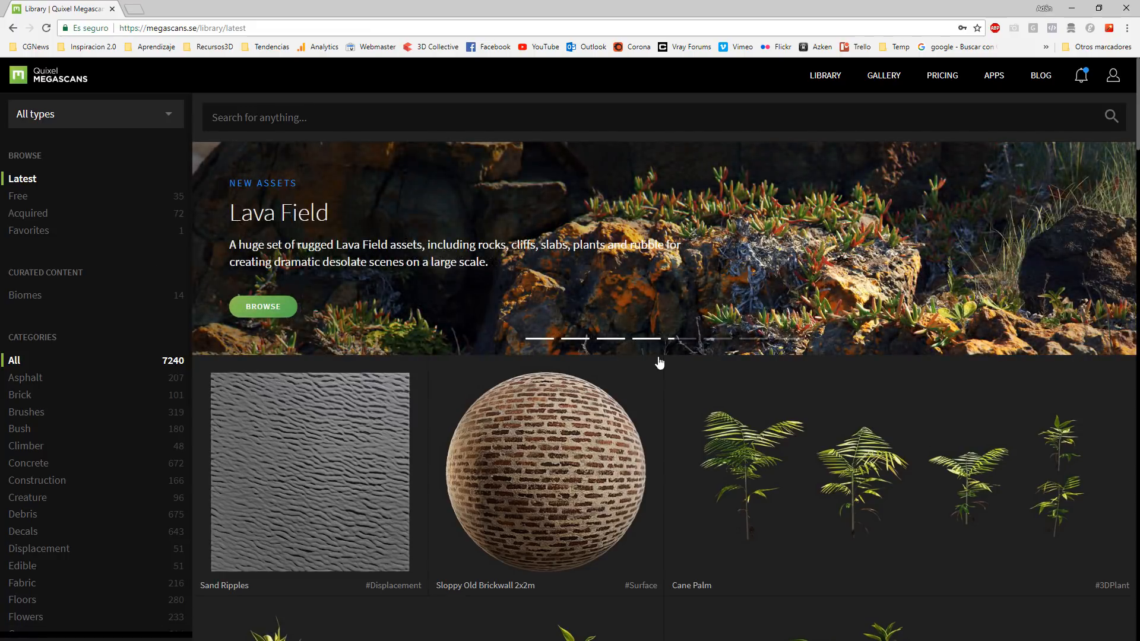
pyautogui.moveTo(659, 363)
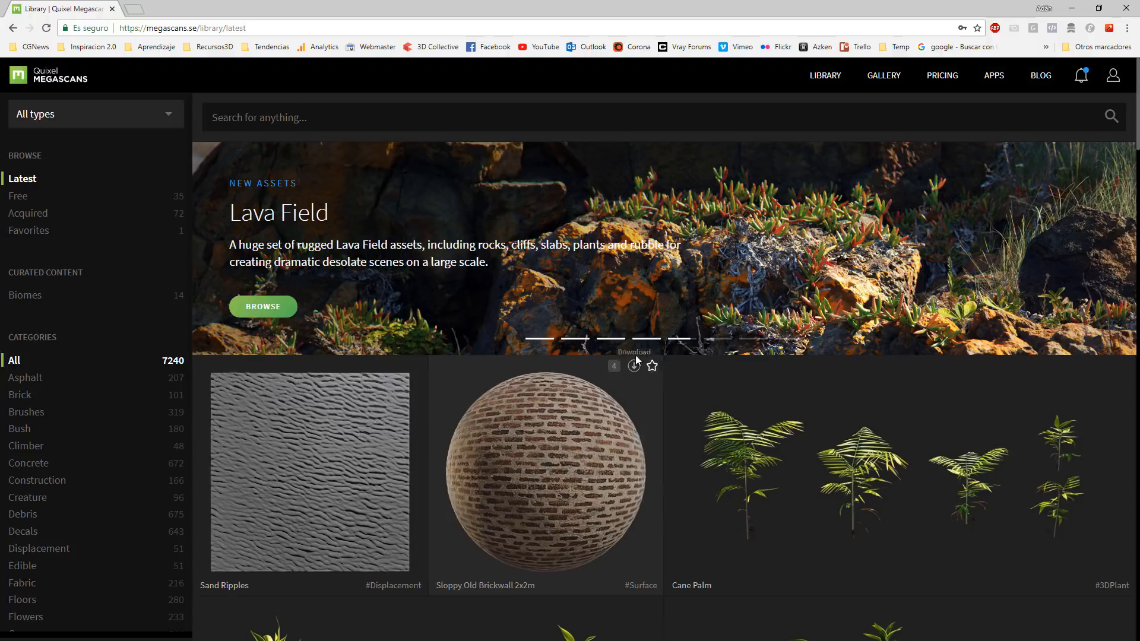
pyautogui.click(339, 118)
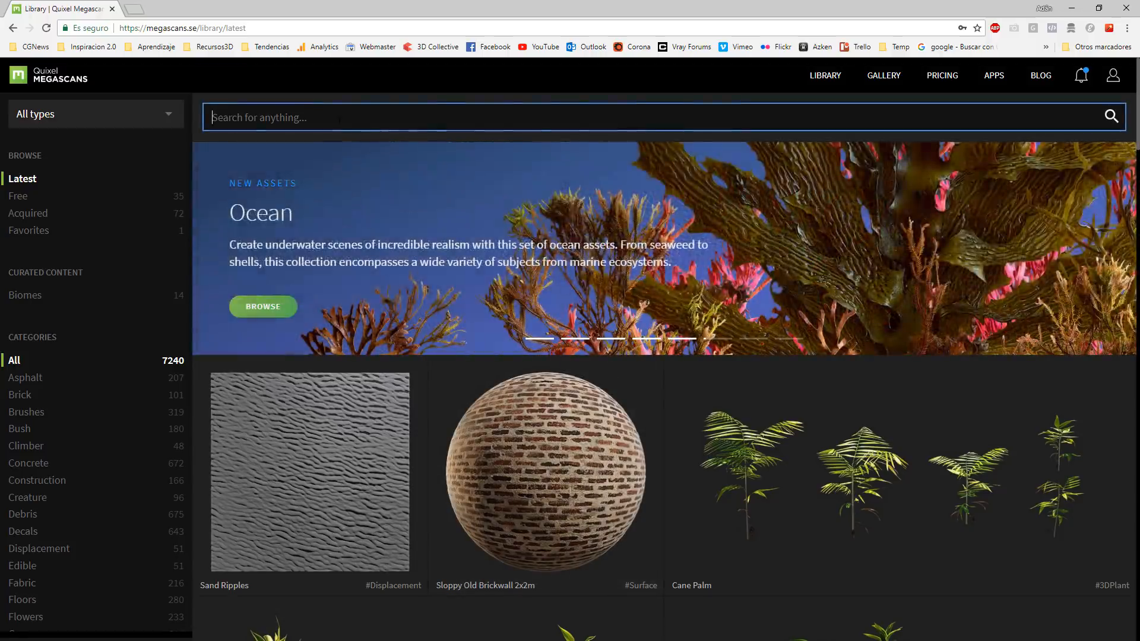
pyautogui.write('3d')
pyautogui.press('Return')
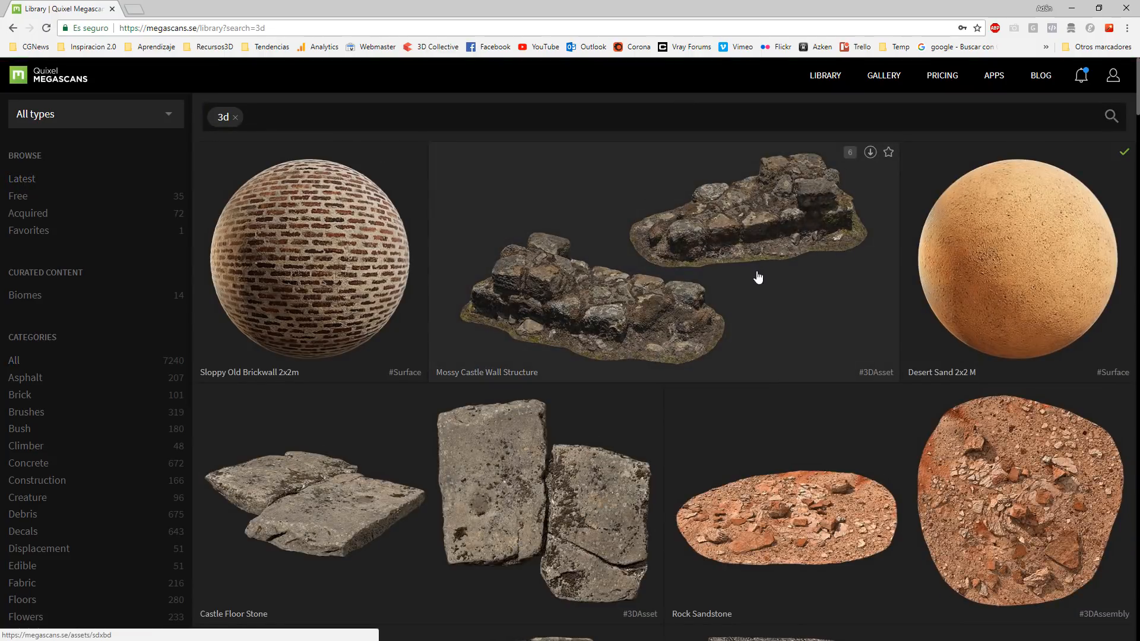
# Step: Browse the 3d search results, examining the scanned castle pieces, cement structures, barriers and plants
pyautogui.scroll(-8, 756, 280)
pyautogui.scroll(-15, 891, 355)
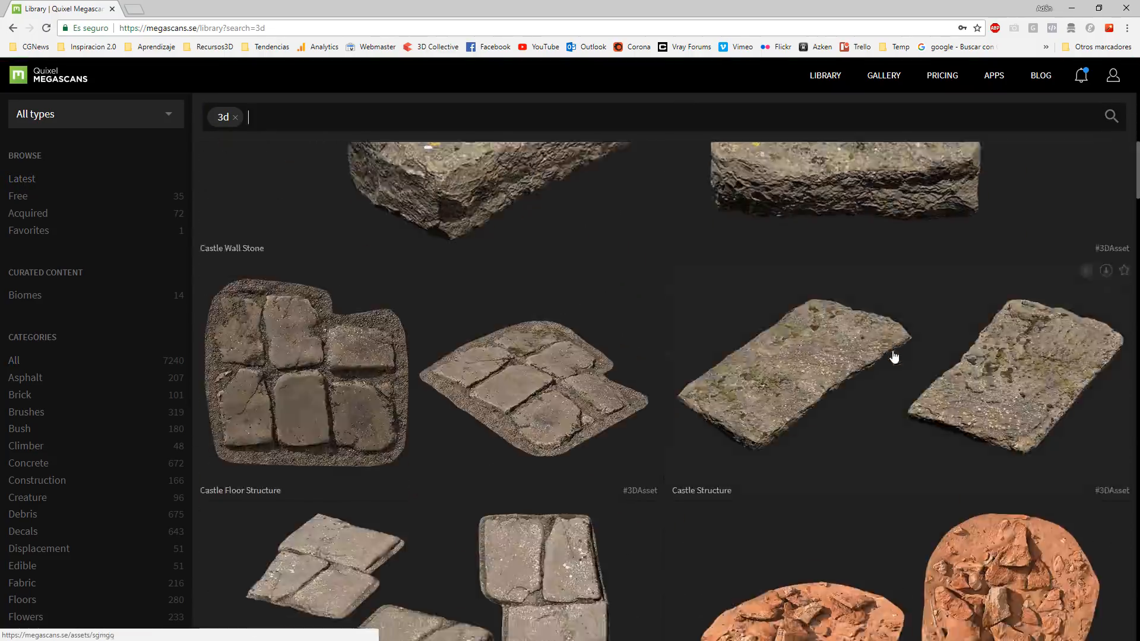
pyautogui.scroll(-15, 752, 359)
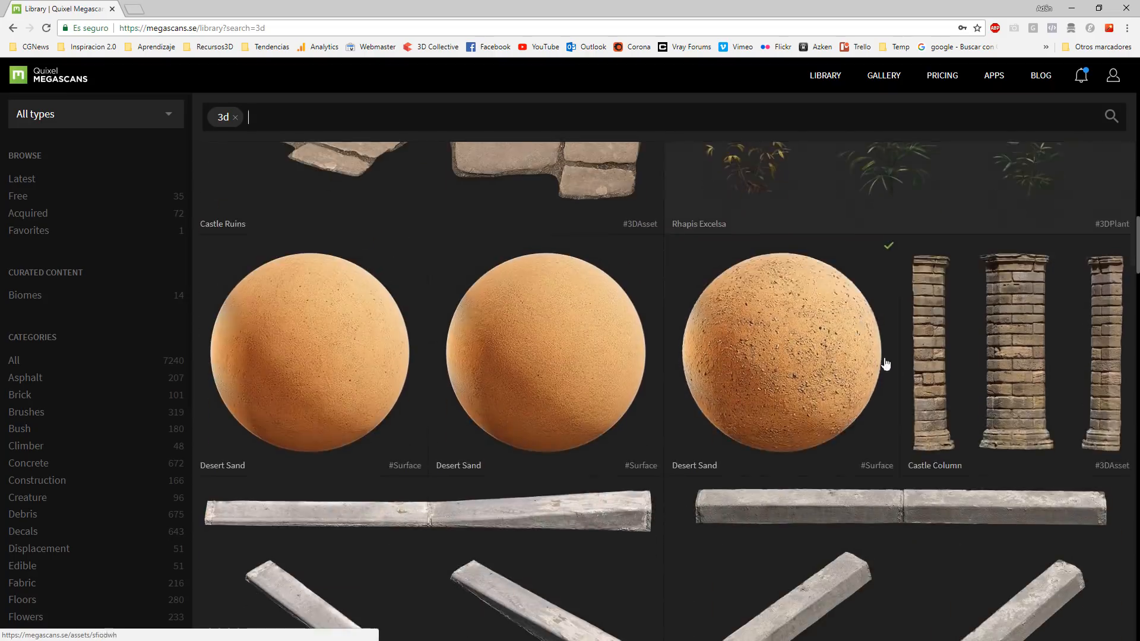
pyautogui.scroll(-15, 734, 425)
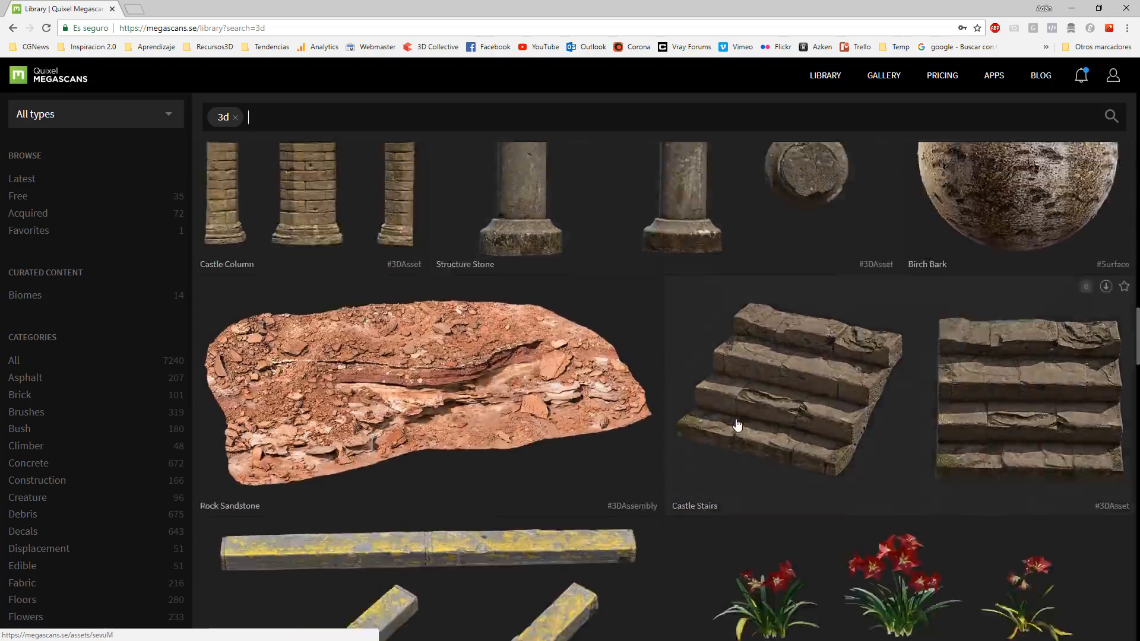
pyautogui.scroll(-15, 733, 415)
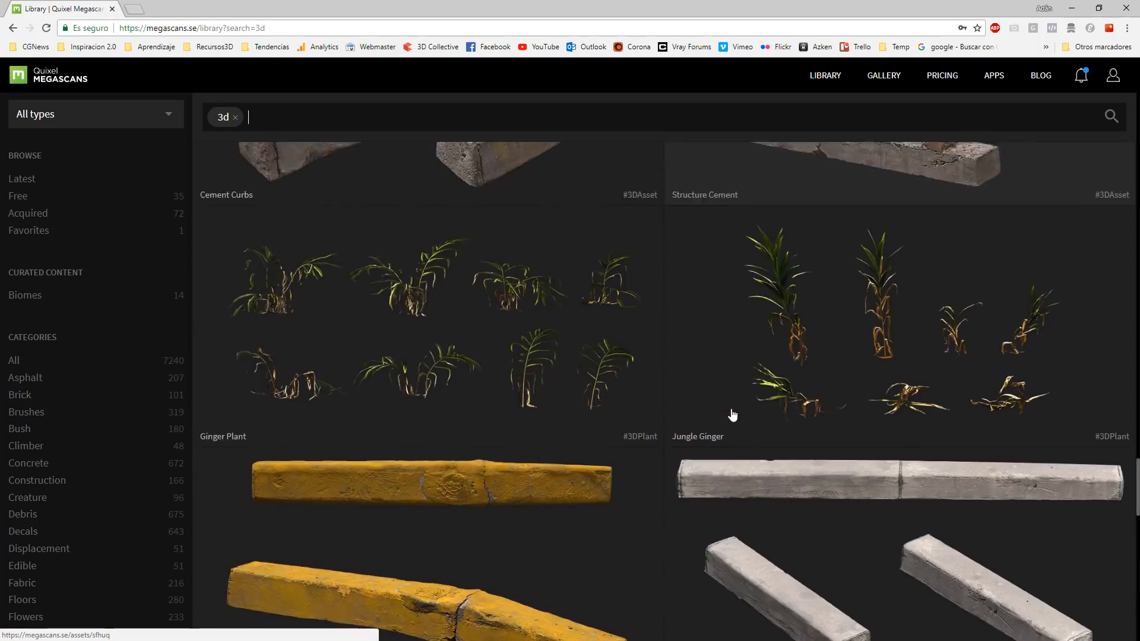
pyautogui.scroll(-10, 733, 415)
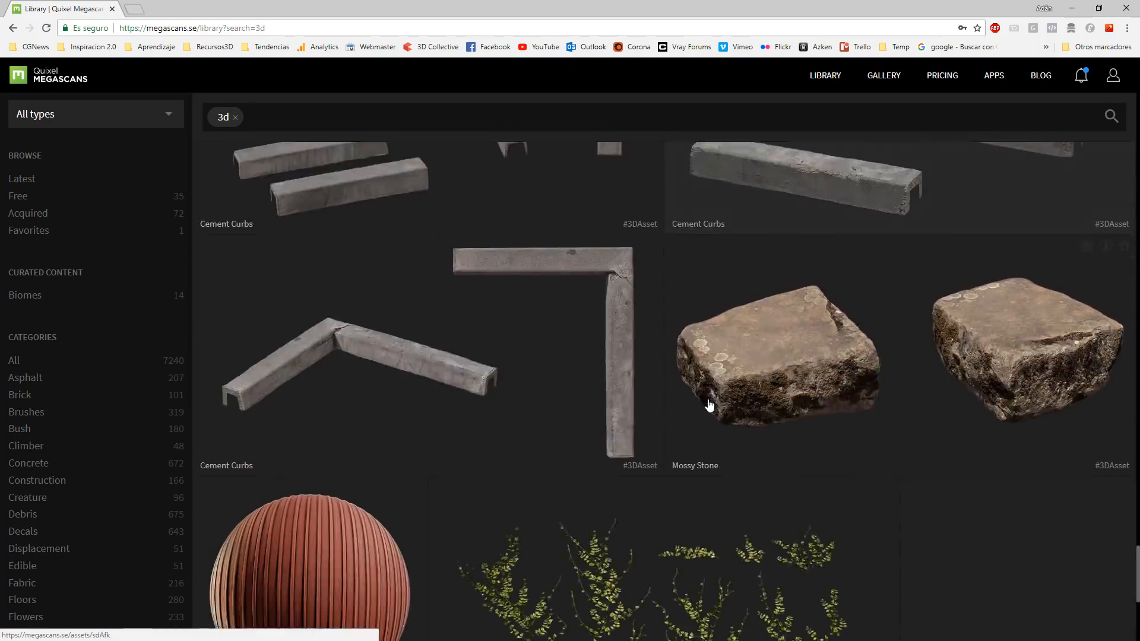
pyautogui.scroll(-18, 709, 406)
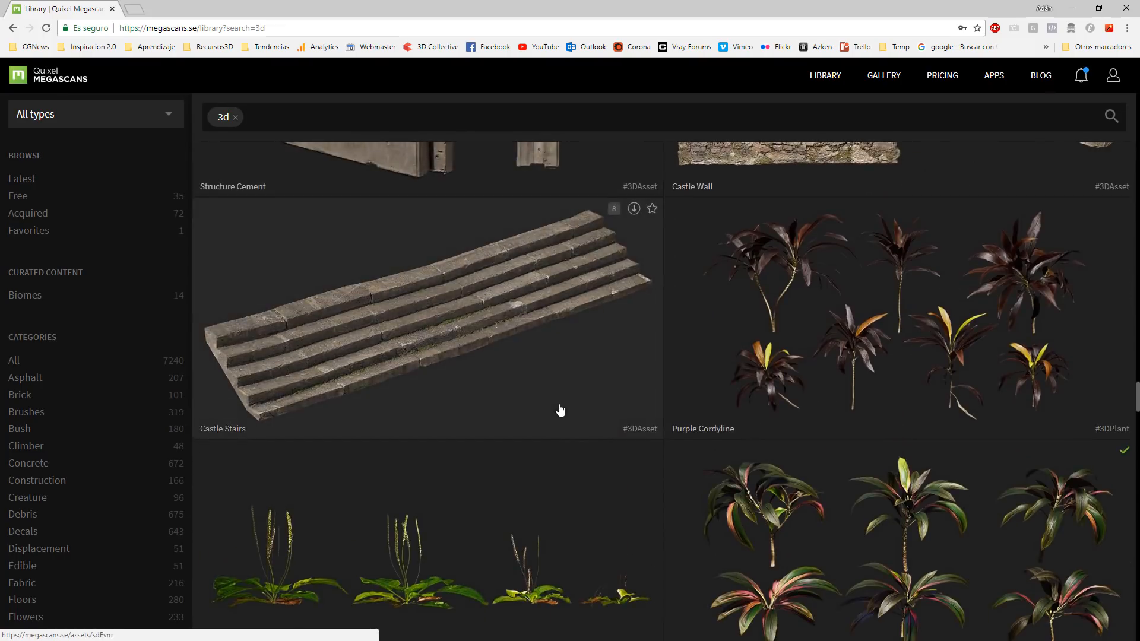
pyautogui.scroll(-3, 522, 399)
pyautogui.scroll(3, 326, 260)
pyautogui.scroll(3, 334, 332)
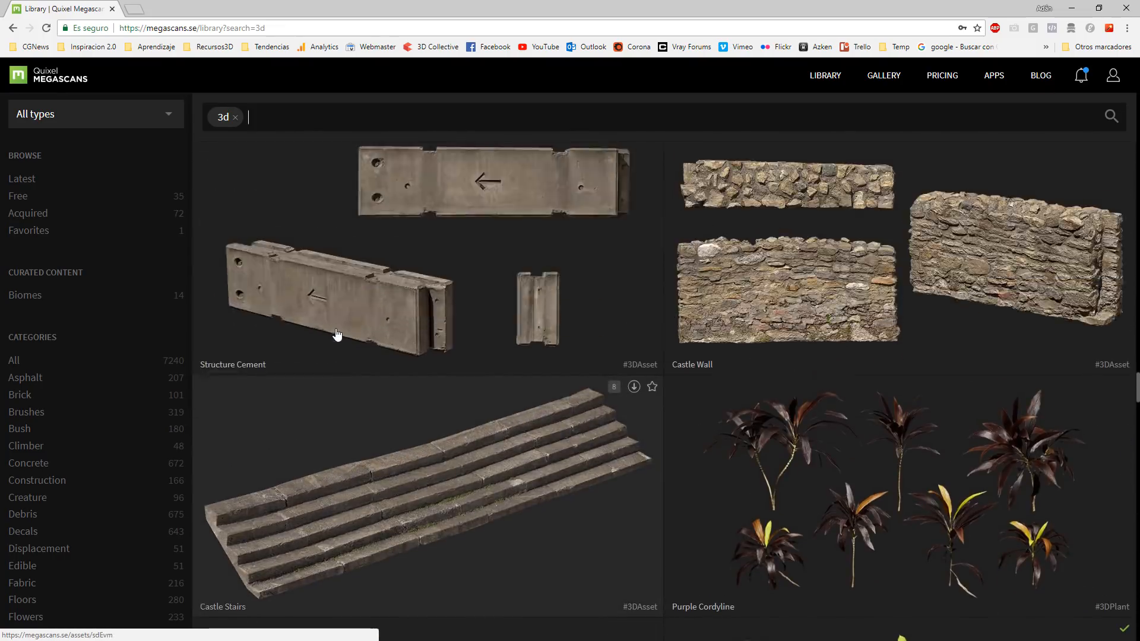
pyautogui.scroll(-15, 420, 454)
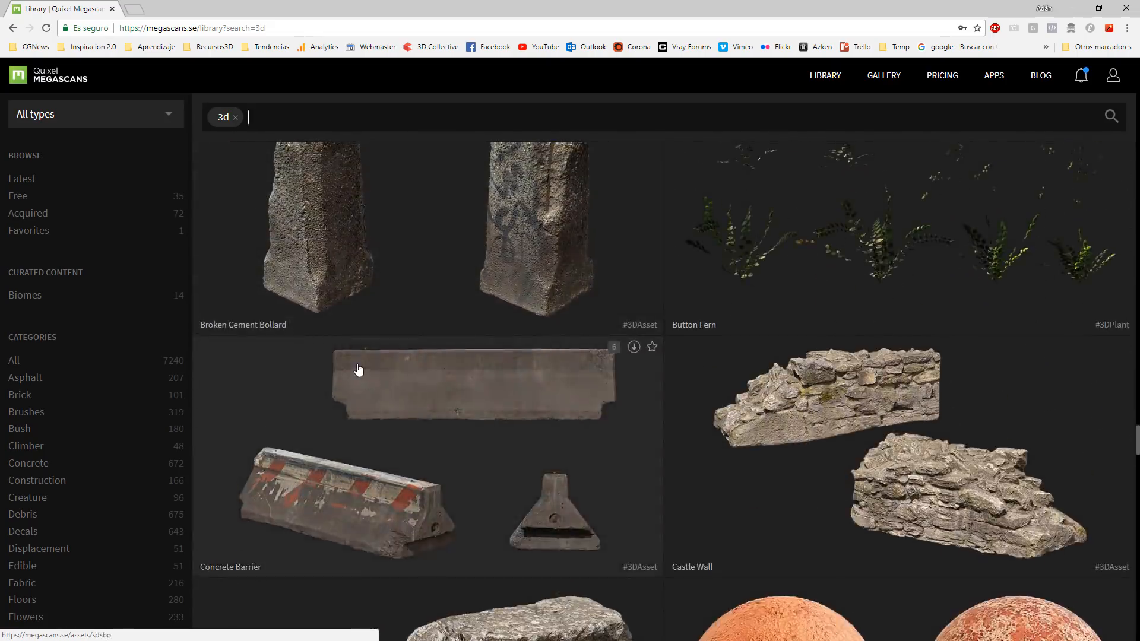
pyautogui.scroll(2, 350, 369)
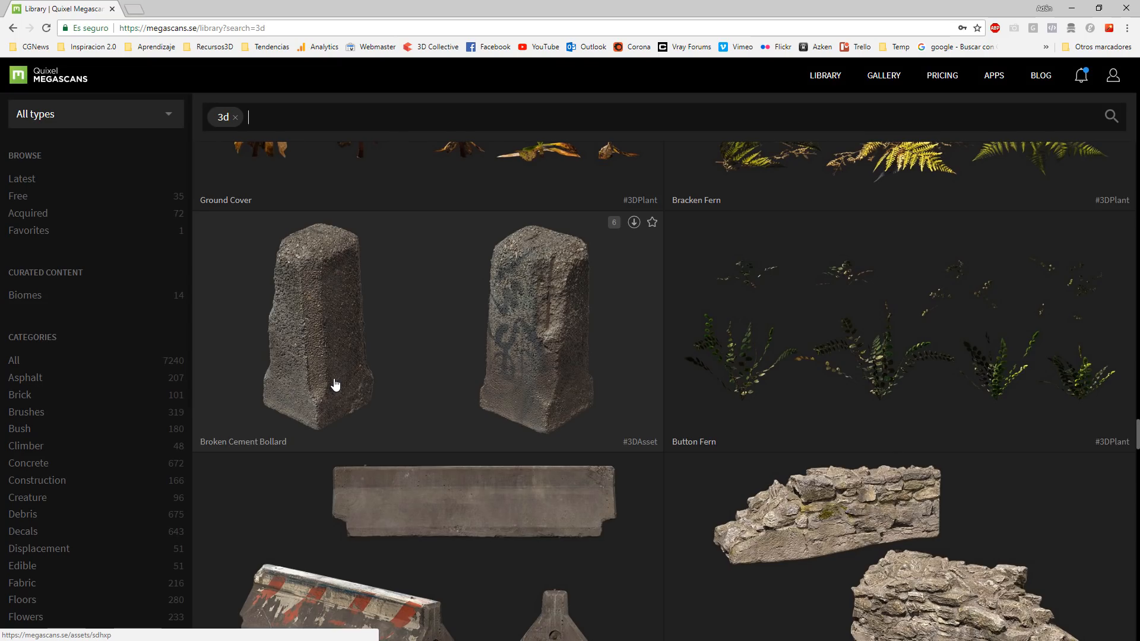
pyautogui.scroll(-4, 335, 385)
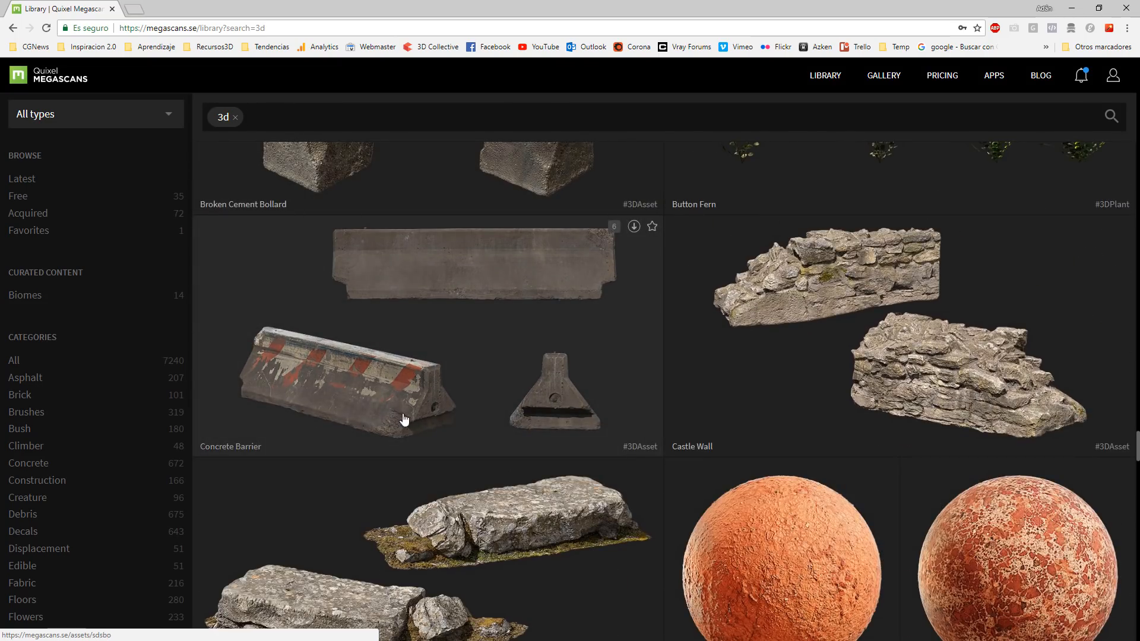
pyautogui.scroll(-10, 394, 420)
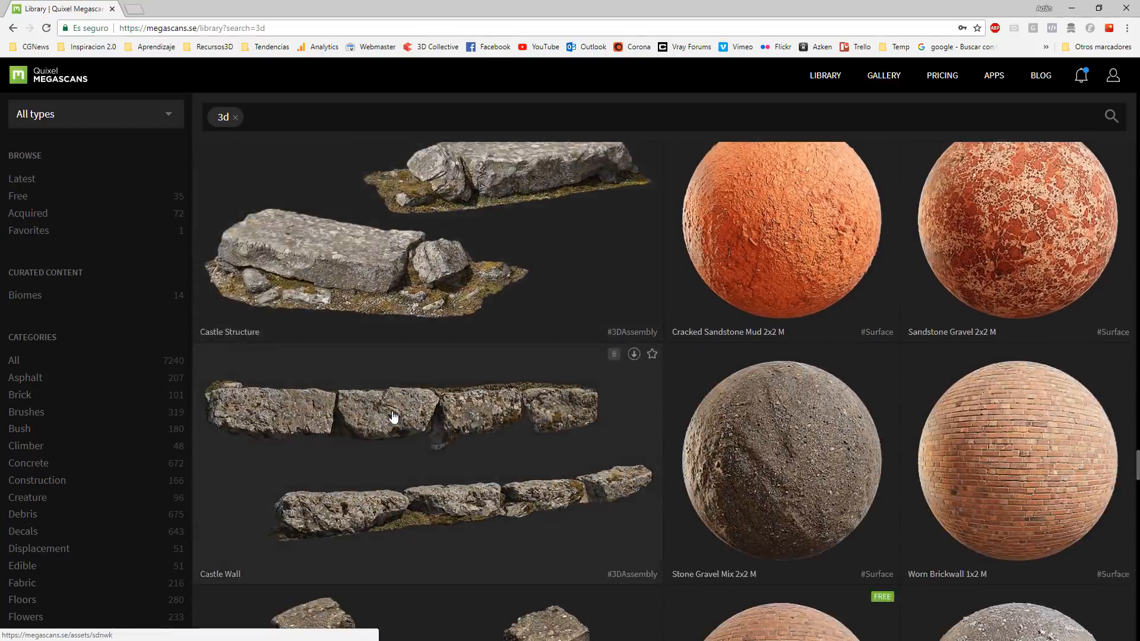
pyautogui.scroll(-10, 394, 420)
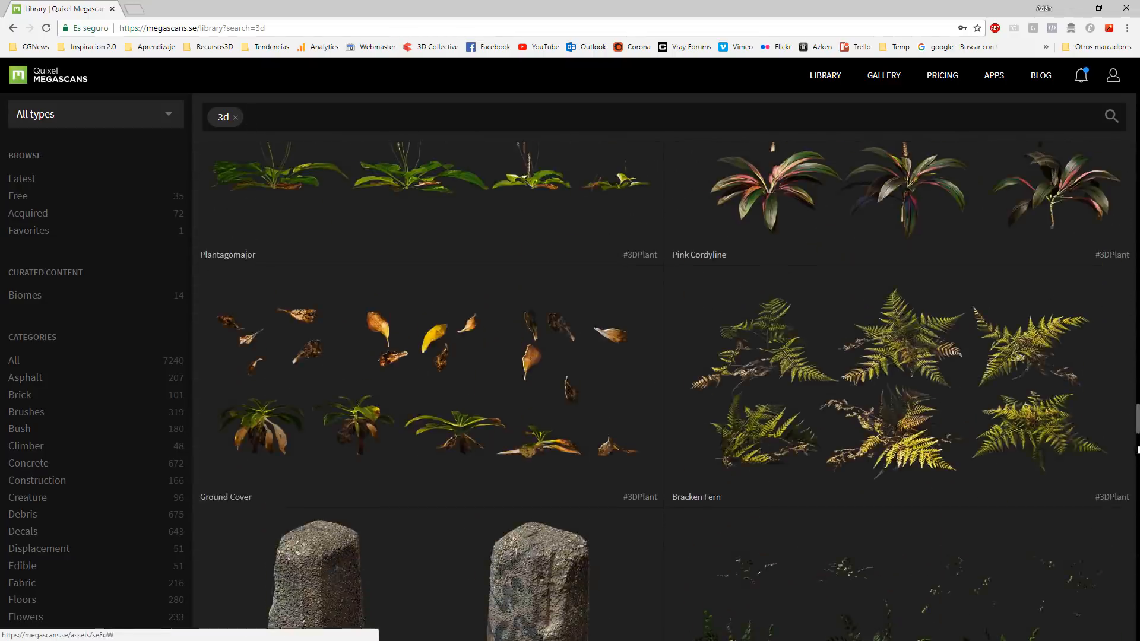
# Step: View the details of the Castle Column asset and close them again
pyautogui.moveTo(1137, 422); pyautogui.dragTo(1136, 147)
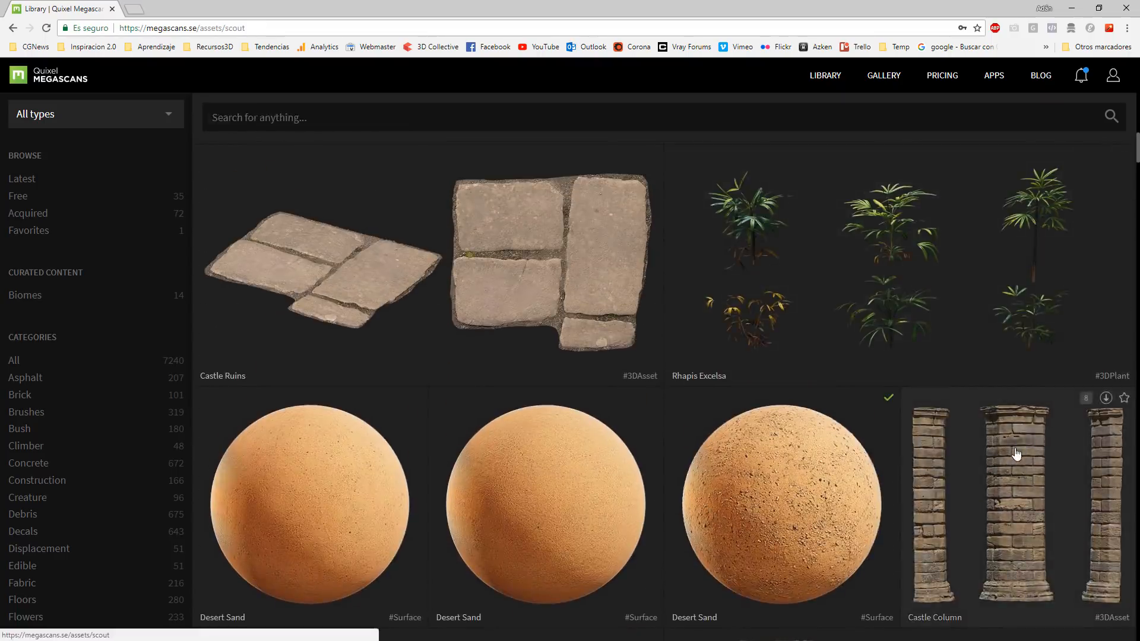
pyautogui.click(968, 456)
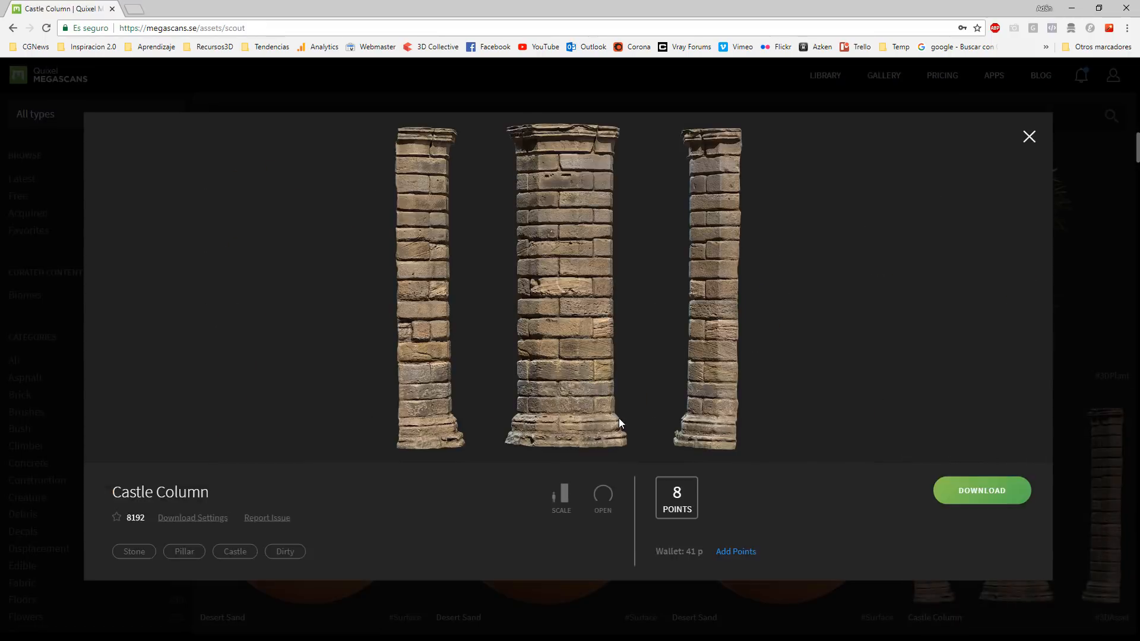
pyautogui.click(1029, 136)
# Step: Replace the 3d search with "surfaces" and look through the surface materials found
pyautogui.click(236, 117)
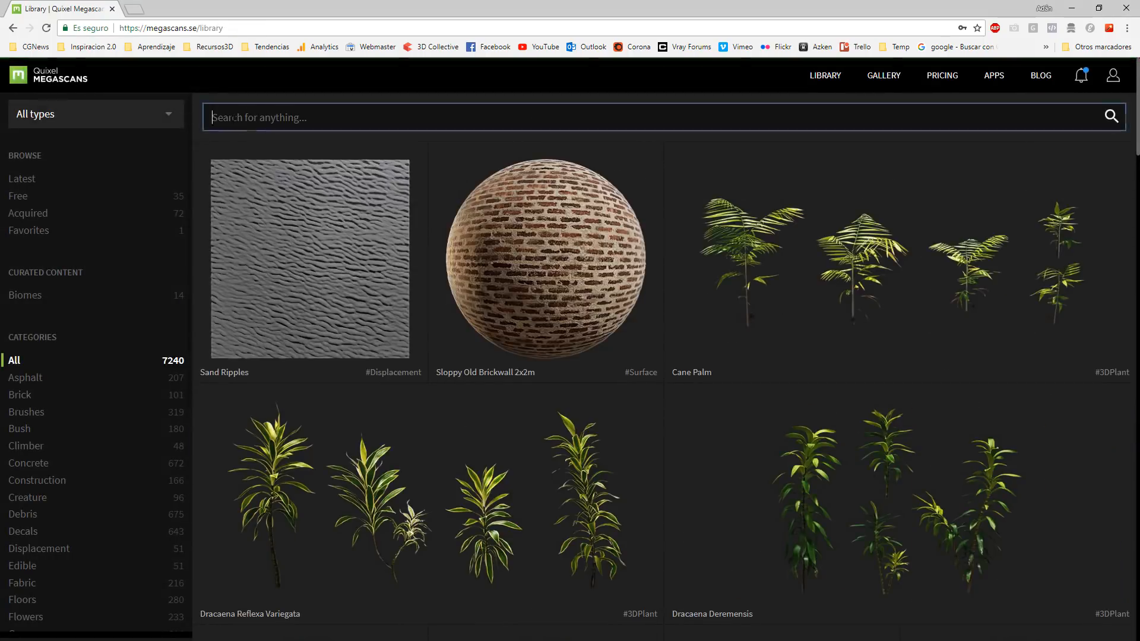
pyautogui.write('surfaces')
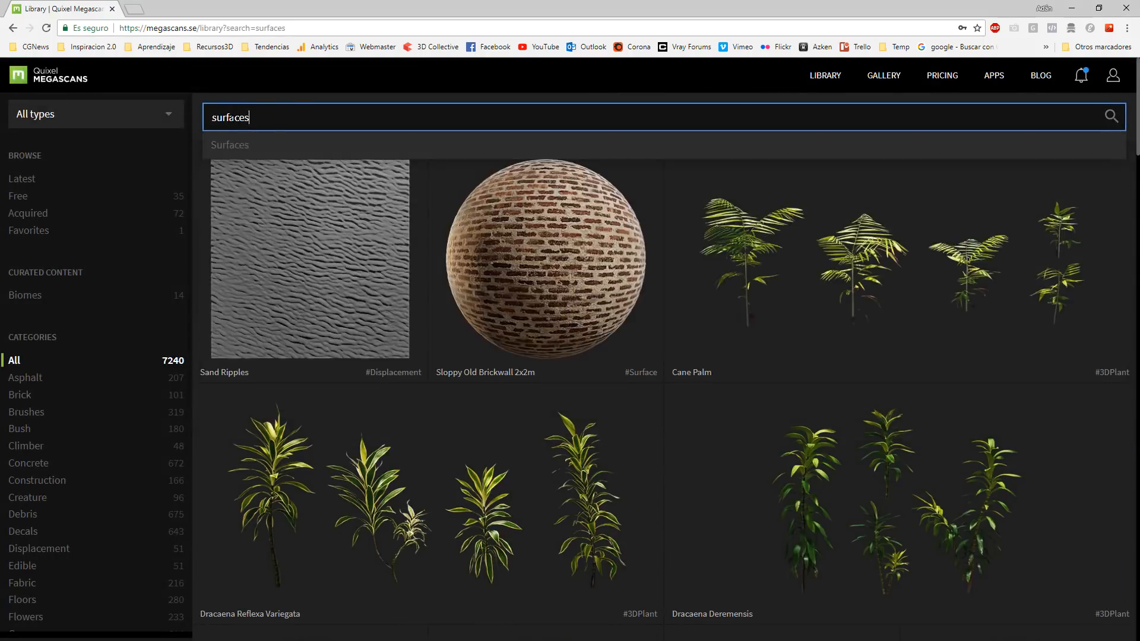
pyautogui.press('Return')
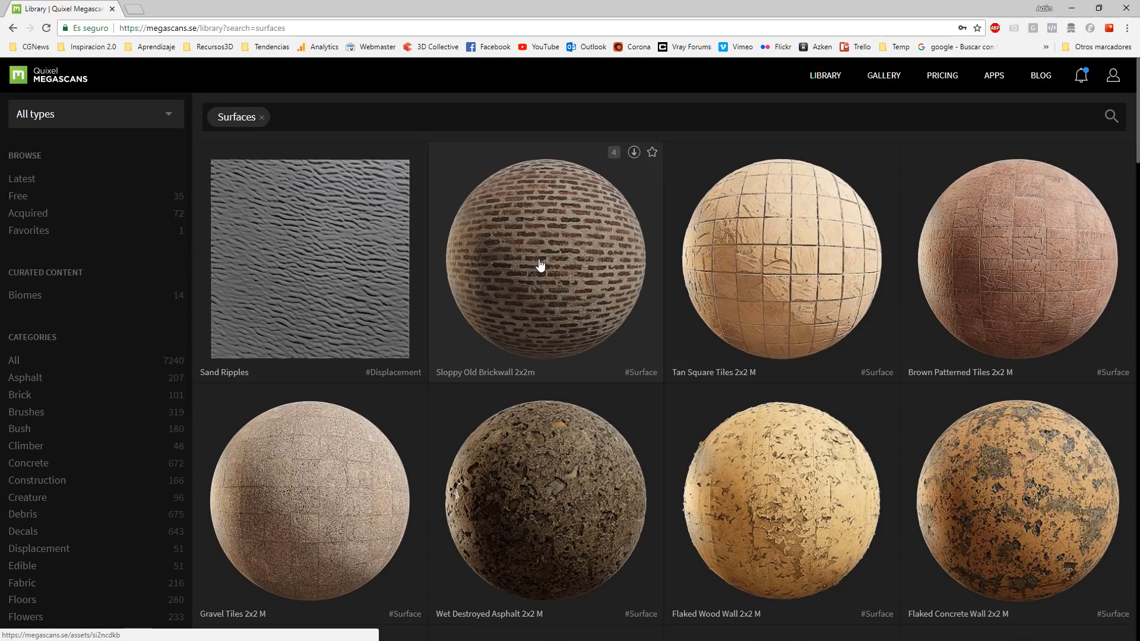
pyautogui.scroll(-18, 570, 303)
pyautogui.scroll(-3, 591, 381)
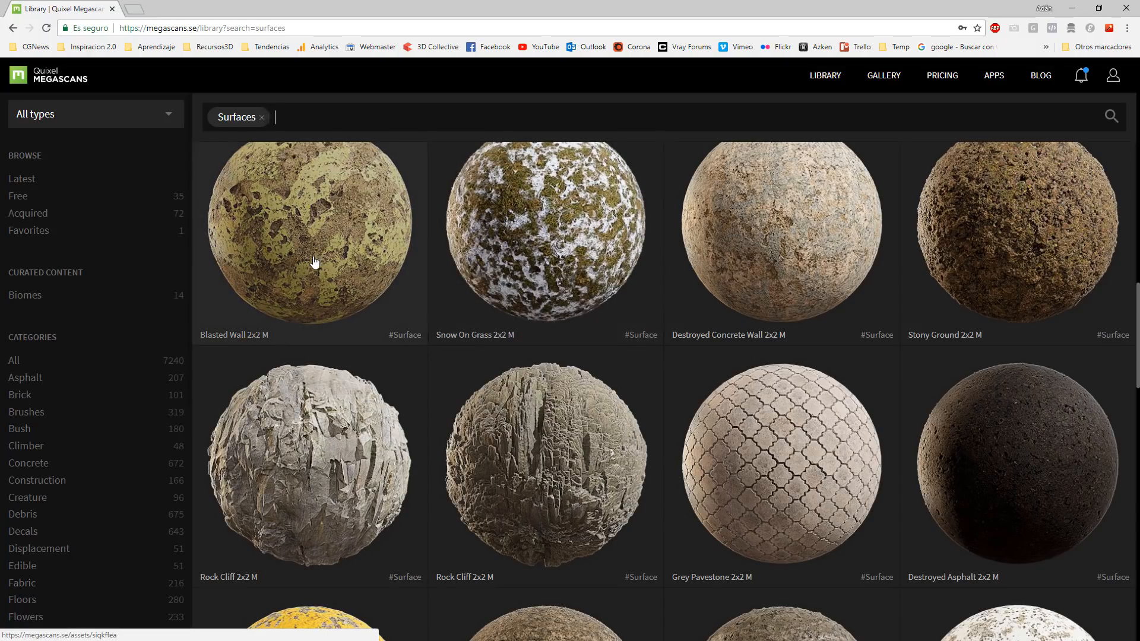
pyautogui.scroll(10, 315, 262)
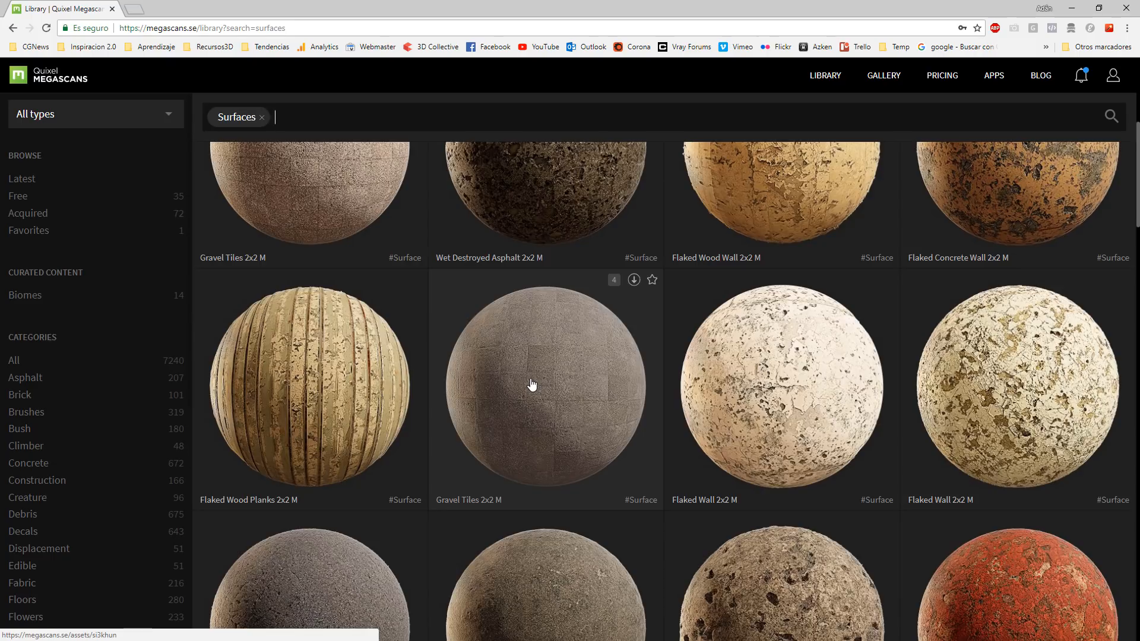
pyautogui.scroll(6, 532, 384)
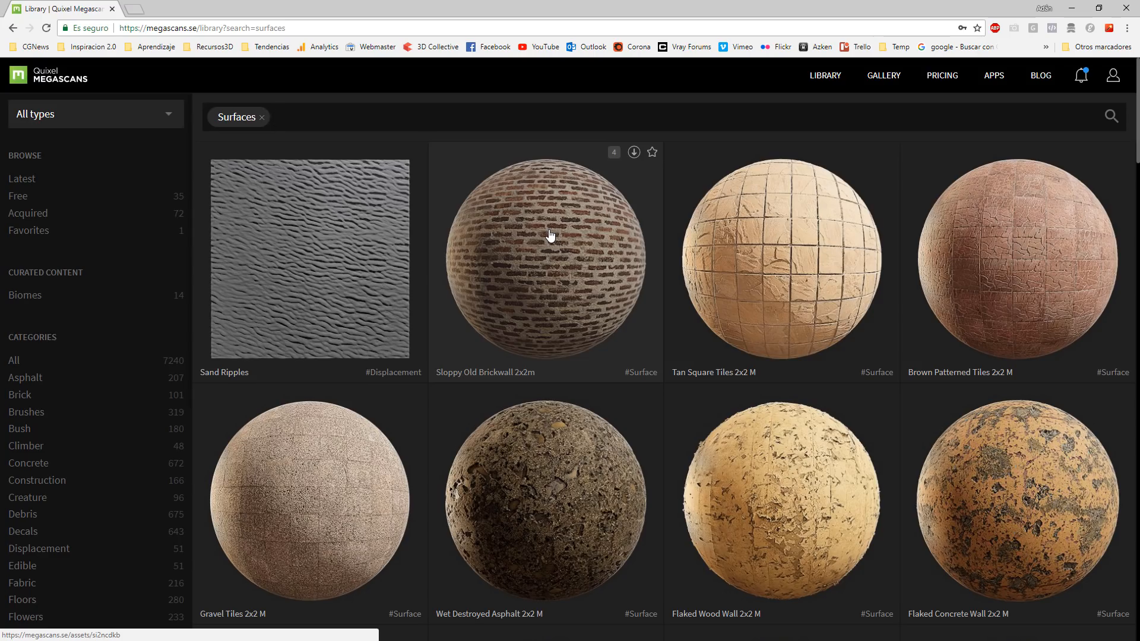
# Step: Remove the Surfaces filter, search the library for "atlas" and look through the resulting assets
pyautogui.click(274, 117)
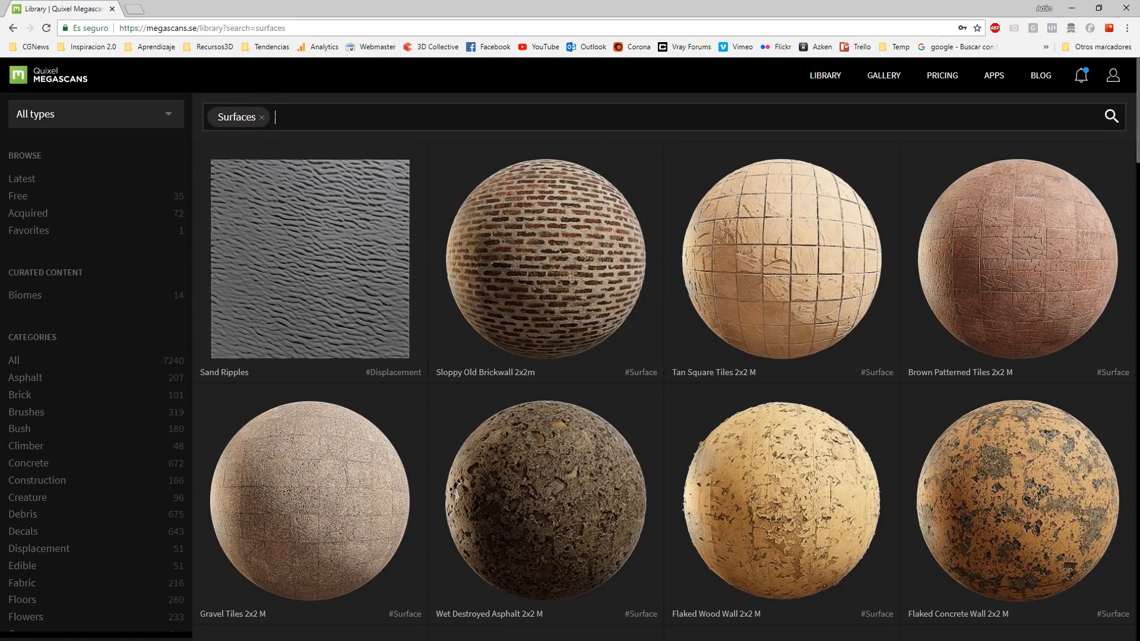
pyautogui.click(262, 117)
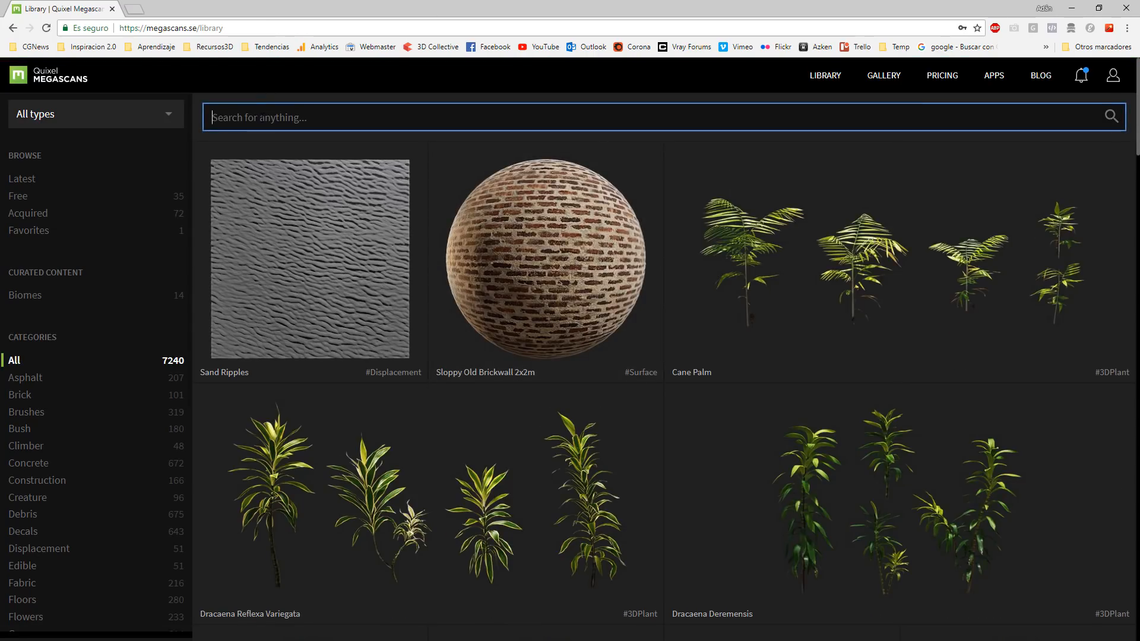
pyautogui.write('atlas')
pyautogui.press('Return')
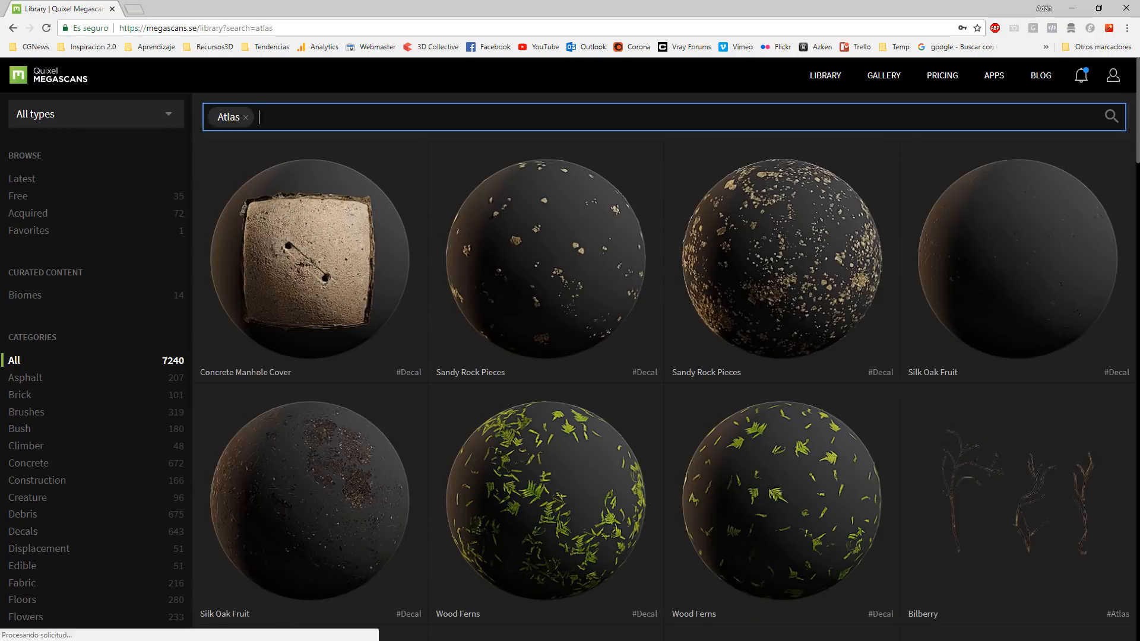
pyautogui.scroll(-9, 415, 389)
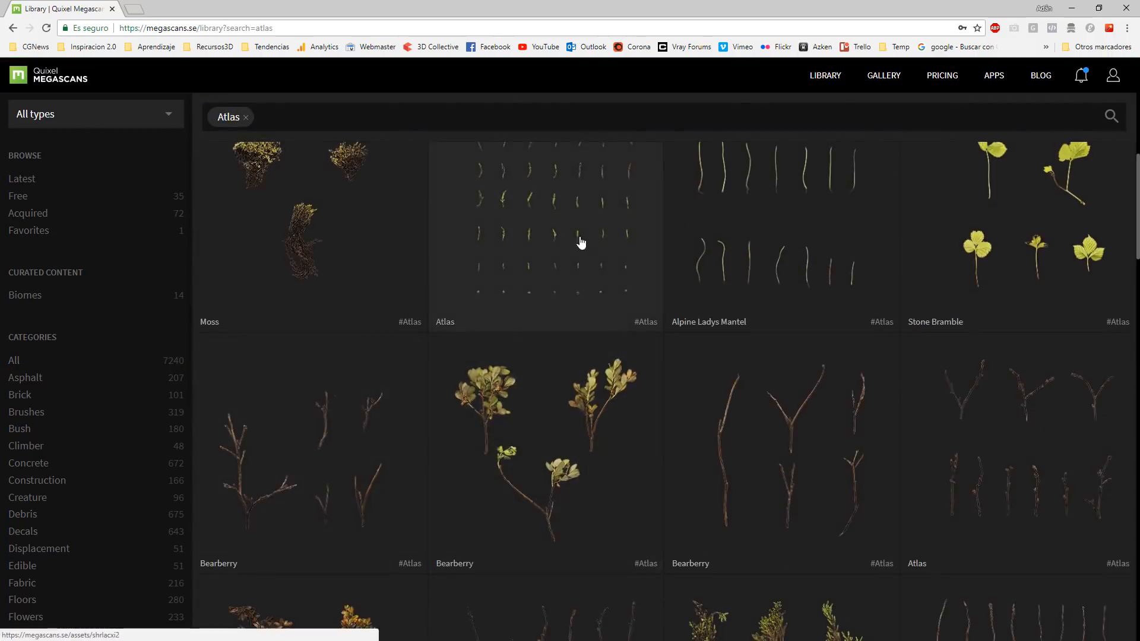
pyautogui.scroll(-15, 581, 242)
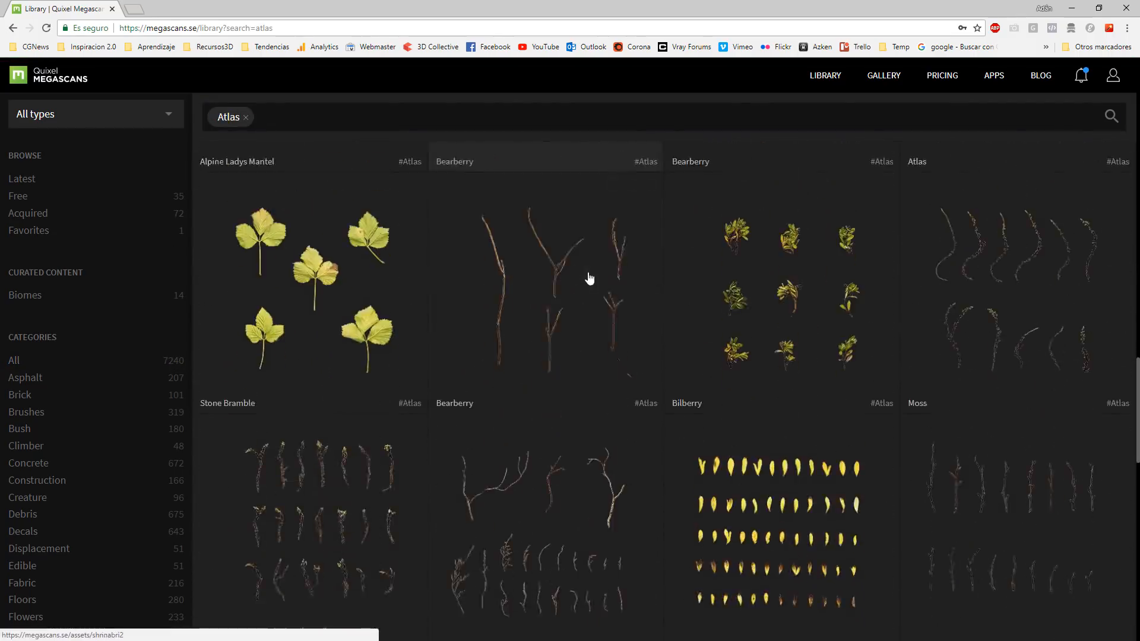
# Step: View the details of the Alpine Ladys Mantel atlas with yellow petals, close them and return to the start of the results
pyautogui.scroll(-5, 682, 399)
pyautogui.click(784, 348)
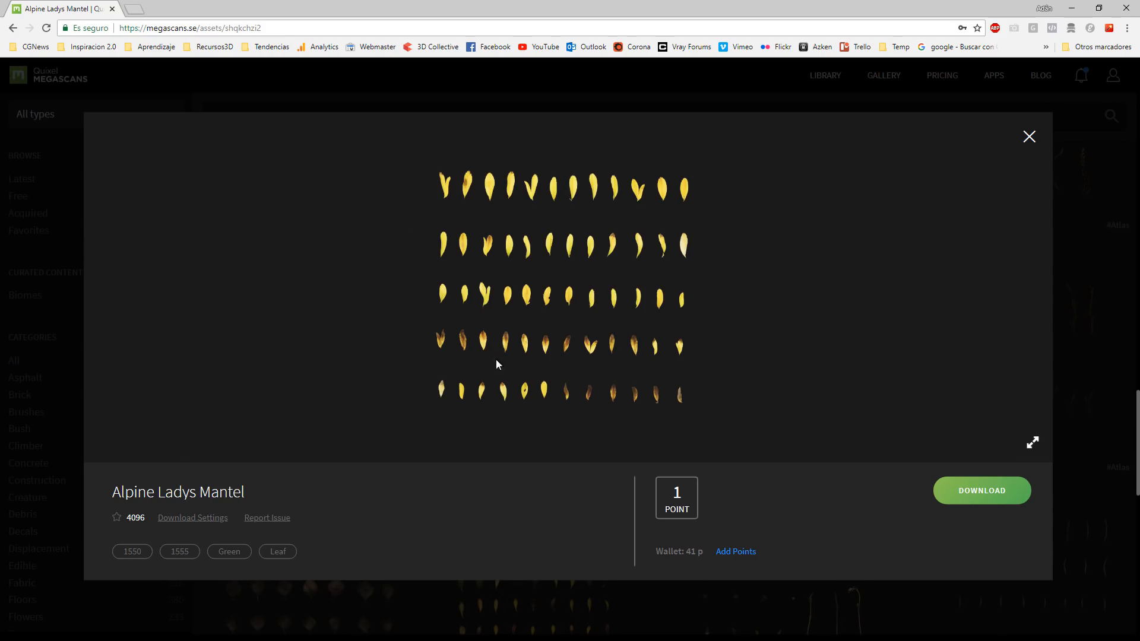
pyautogui.click(1029, 137)
pyautogui.scroll(5, 538, 399)
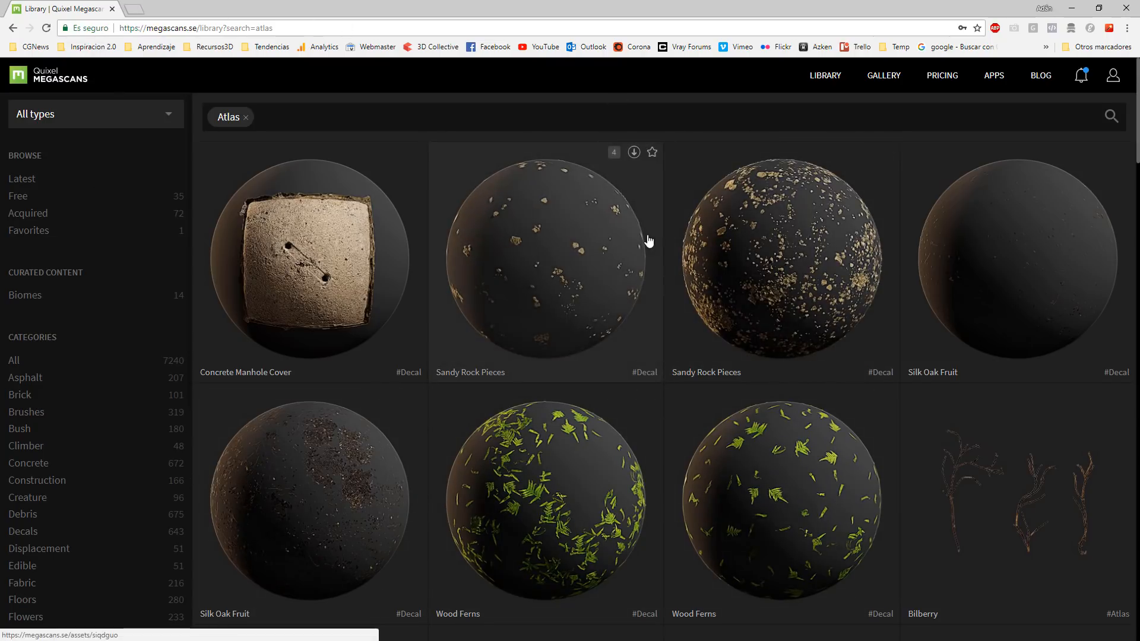
# Step: Open the site's overview of included apps and review the Quixel Mixer (Beta) and Megascans Bridge entries
pyautogui.click(993, 76)
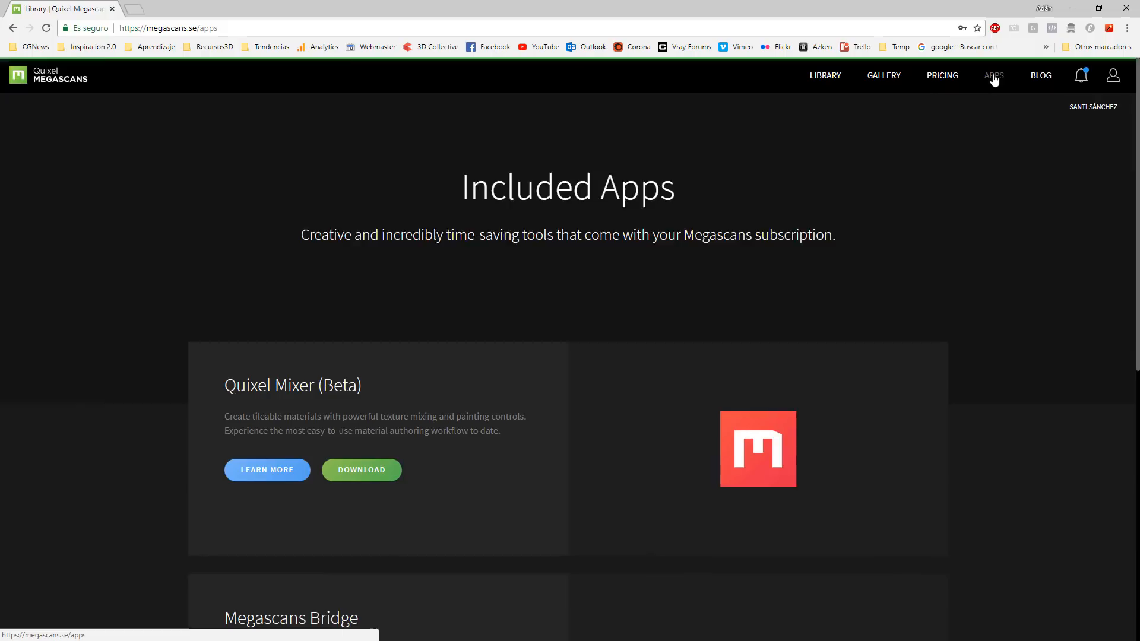
pyautogui.scroll(-1, 881, 181)
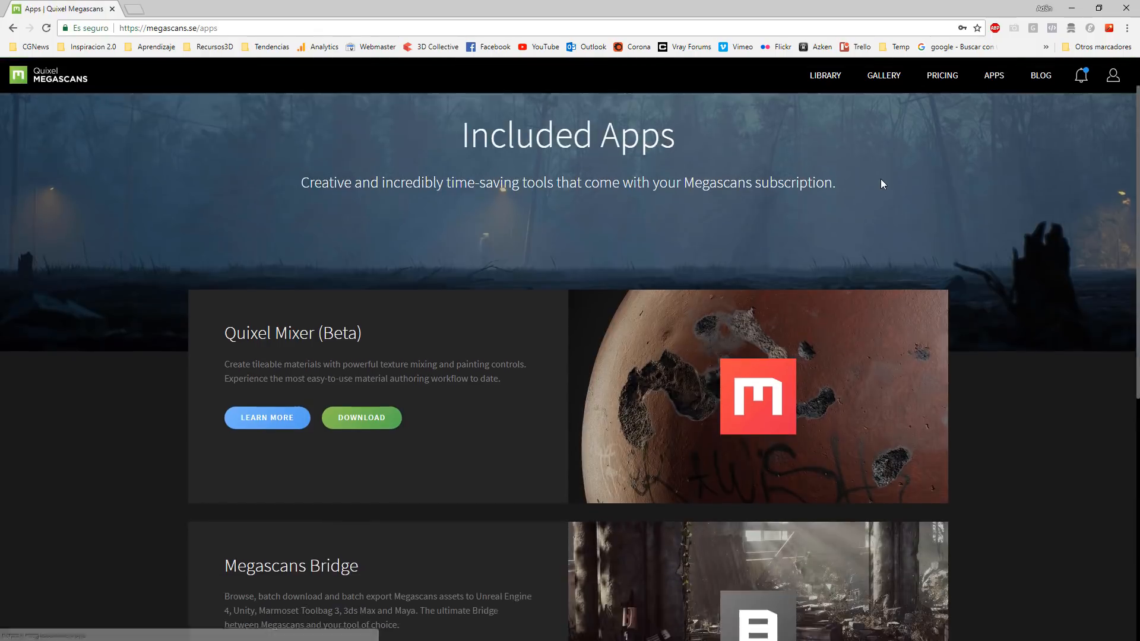
pyautogui.scroll(-4, 881, 179)
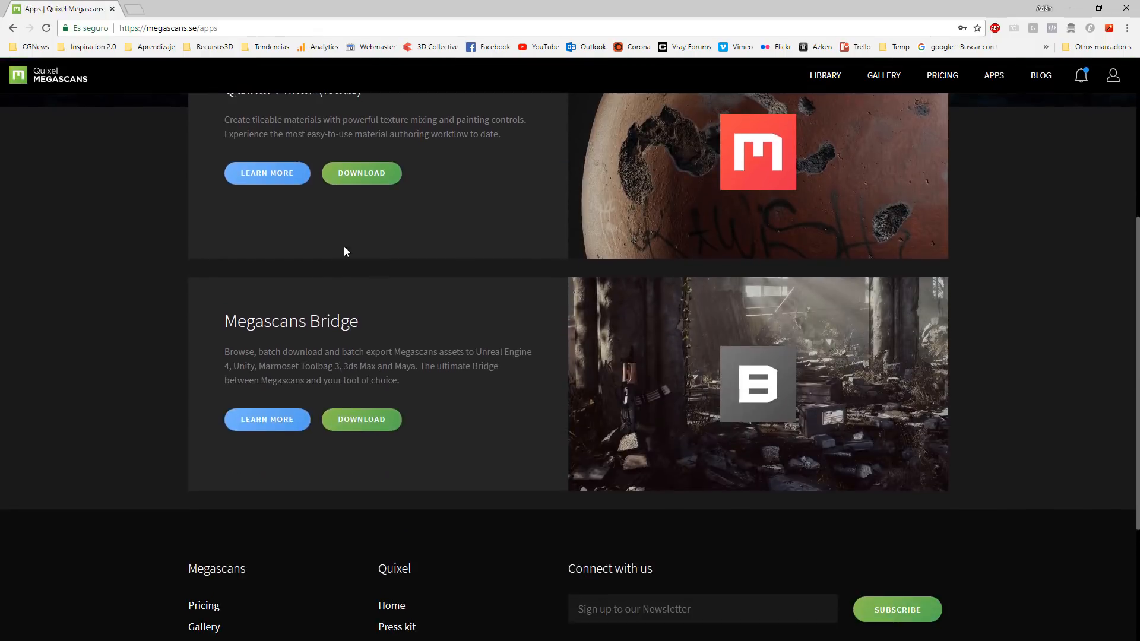
pyautogui.moveTo(219, 328); pyautogui.dragTo(390, 330)
pyautogui.click(392, 325)
pyautogui.scroll(5, 687, 394)
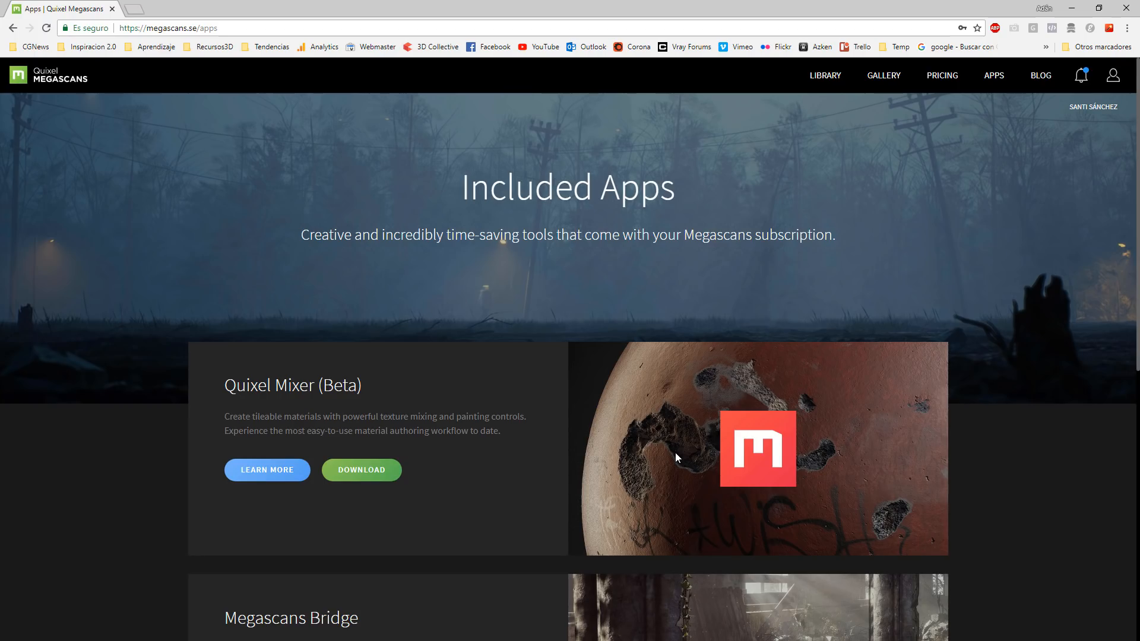
# Step: Open the site's subscription pricing and review the Hobby plan's monthly price
pyautogui.click(941, 86)
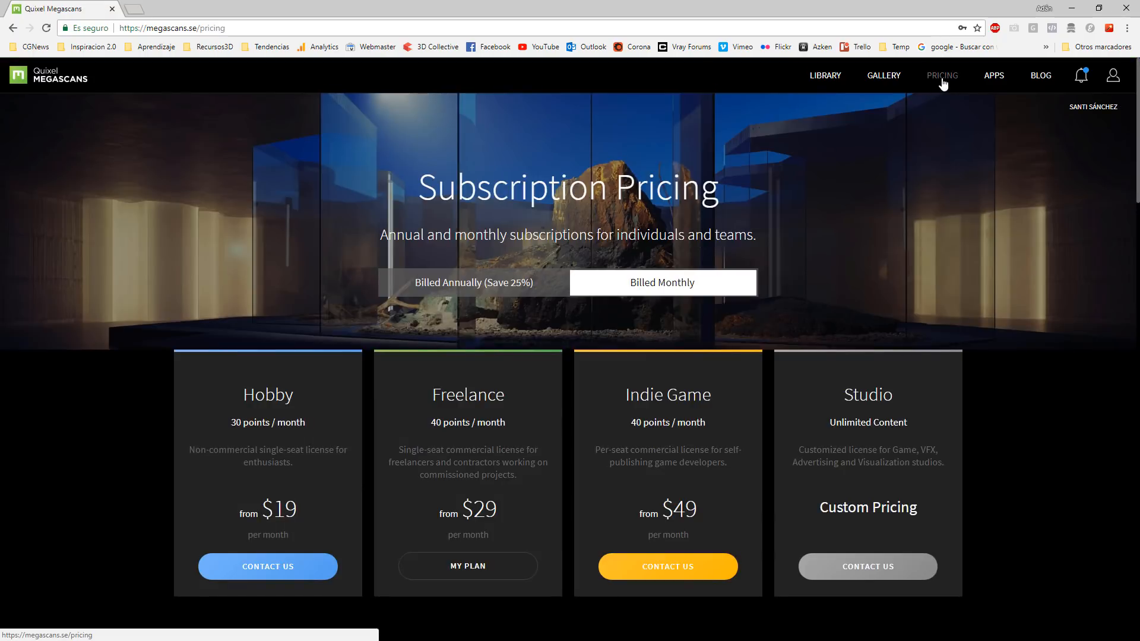
pyautogui.scroll(-2, 399, 242)
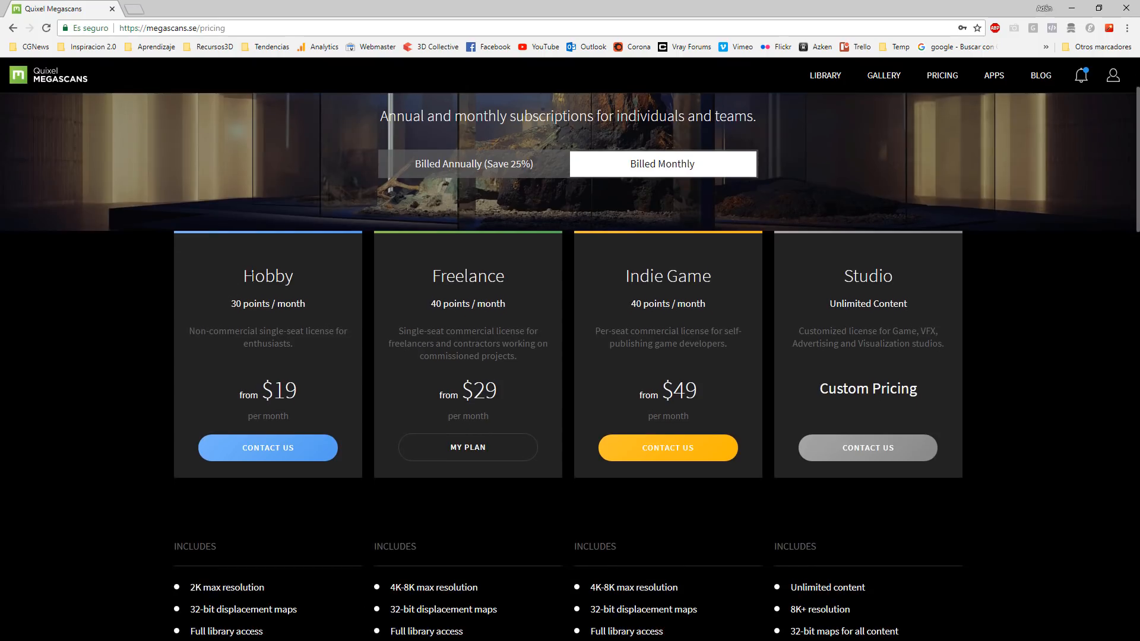
pyautogui.doubleClick(269, 276)
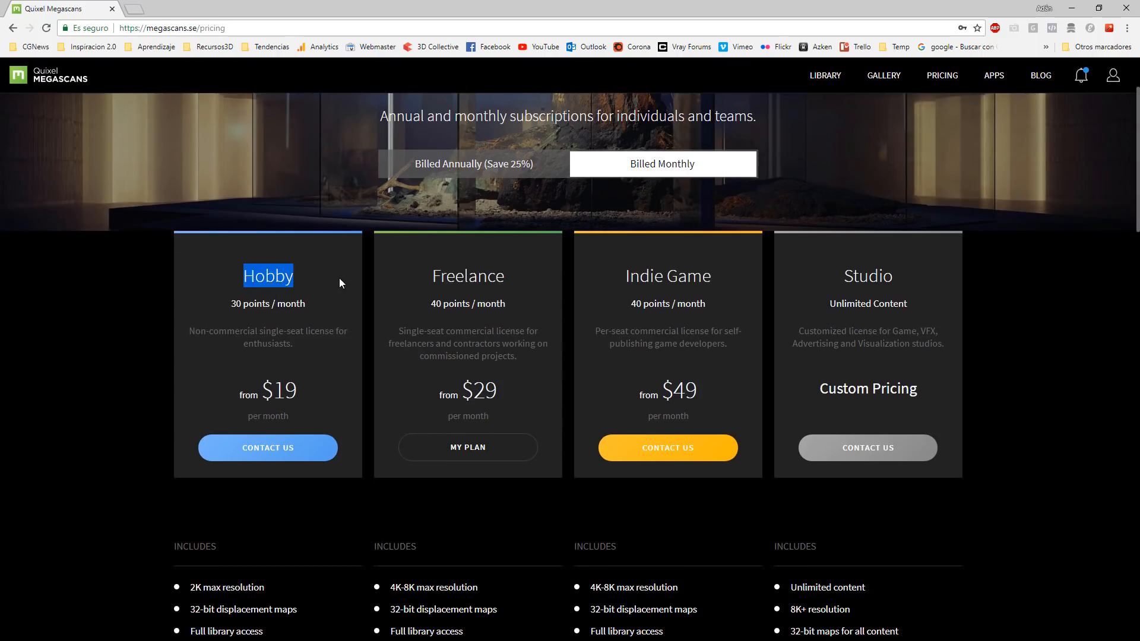
pyautogui.moveTo(243, 276); pyautogui.dragTo(325, 279)
pyautogui.click(253, 276)
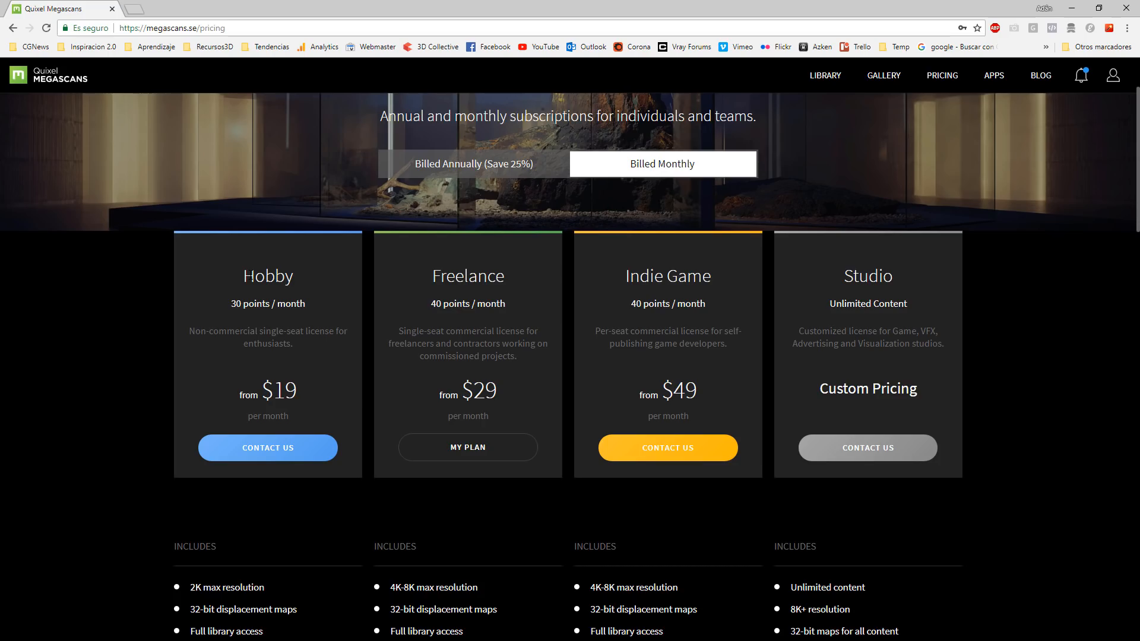
pyautogui.moveTo(261, 391); pyautogui.dragTo(324, 392)
pyautogui.click(300, 398)
pyautogui.click(324, 392)
# Step: Examine how many points per month the Hobby plan includes
pyautogui.moveTo(231, 305); pyautogui.dragTo(273, 303)
pyautogui.click(275, 314)
pyautogui.moveTo(230, 304); pyautogui.dragTo(271, 307)
pyautogui.click(285, 307)
pyautogui.moveTo(231, 303)
pyautogui.mouseDown()
pyautogui.moveTo(270, 305)
pyautogui.moveTo(232, 303)
pyautogui.moveTo(242, 303)
pyautogui.mouseUp()
pyautogui.click(245, 303)
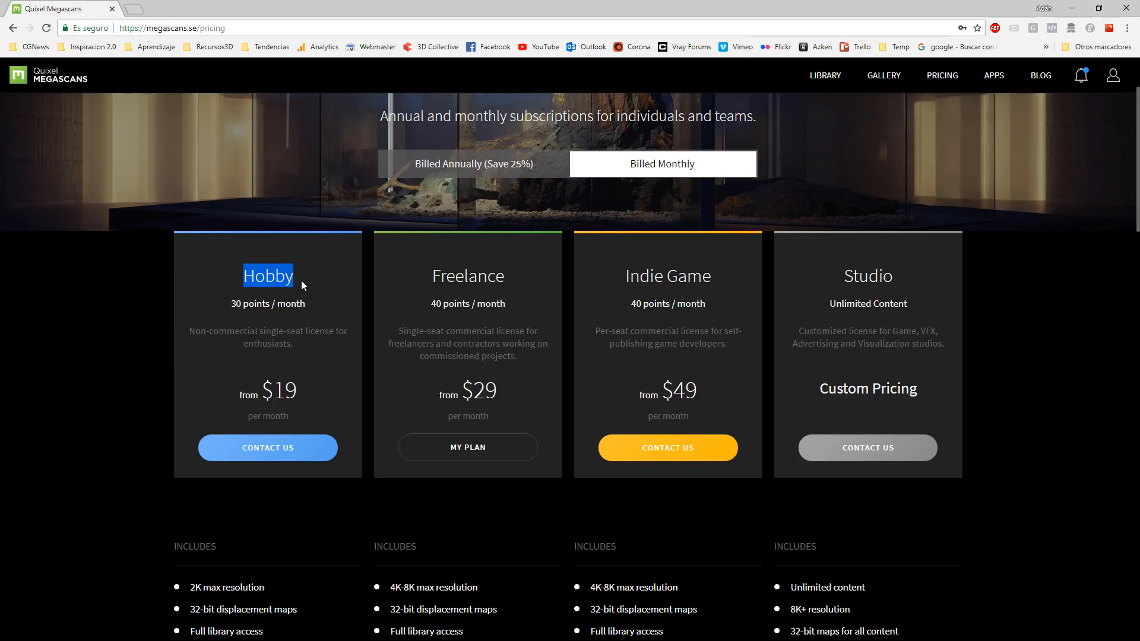
pyautogui.moveTo(230, 304); pyautogui.dragTo(241, 304)
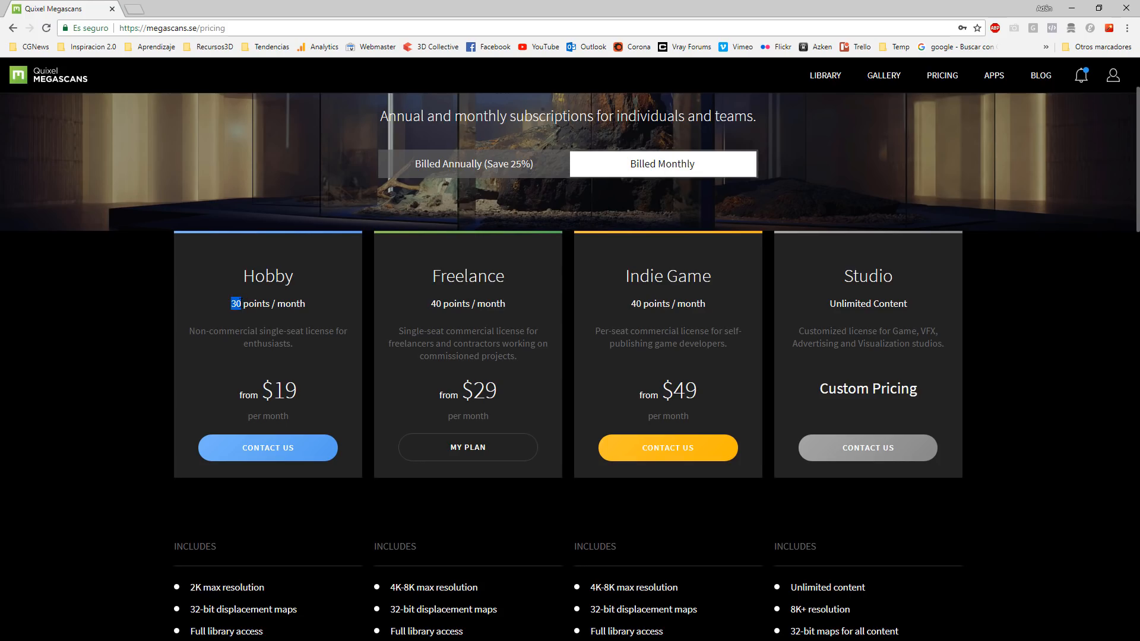
pyautogui.moveTo(231, 304); pyautogui.dragTo(309, 306)
pyautogui.click(308, 302)
# Step: Review the Freelance plan's monthly points and price
pyautogui.moveTo(496, 282); pyautogui.dragTo(514, 314)
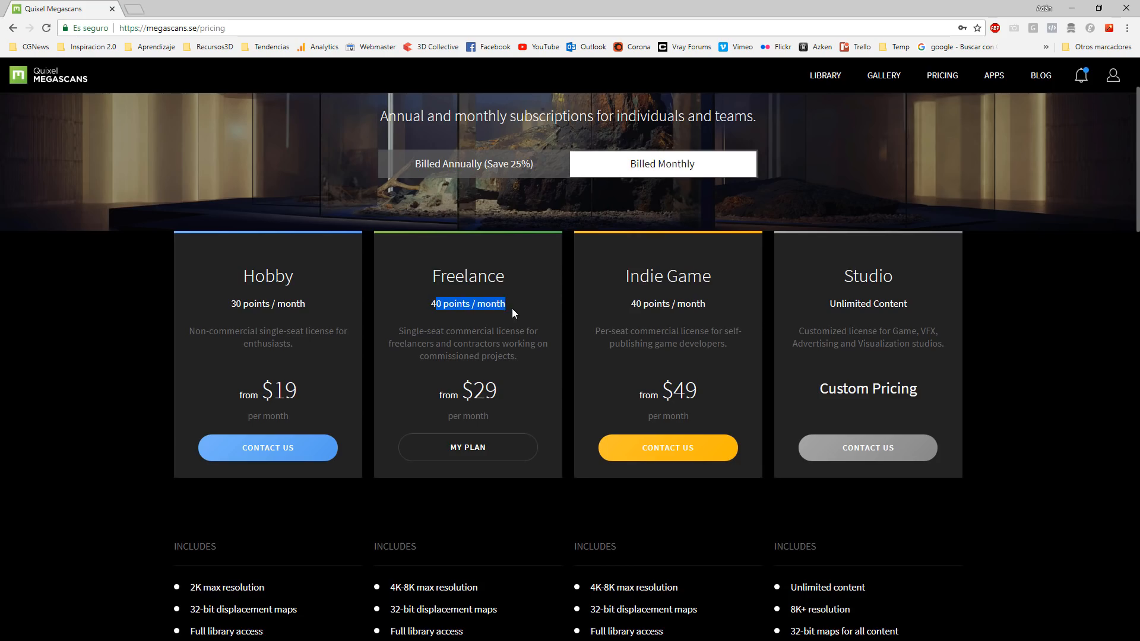
pyautogui.moveTo(473, 390); pyautogui.dragTo(526, 397)
pyautogui.click(449, 306)
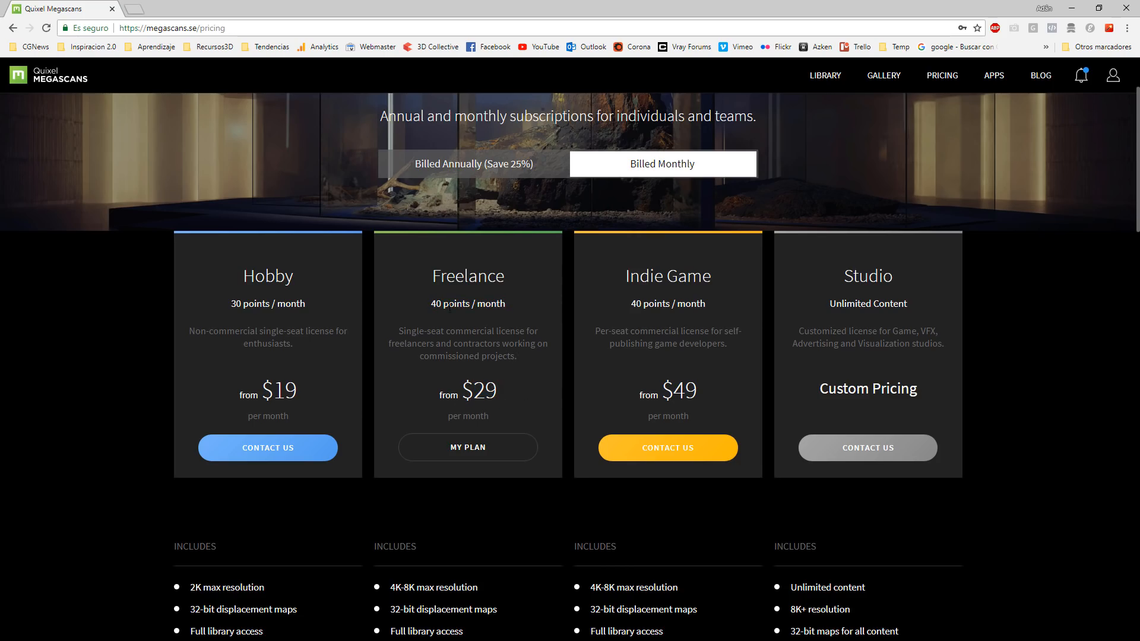
pyautogui.moveTo(432, 302); pyautogui.dragTo(469, 299)
# Step: Compare the subscription plans' points and prices under annual and monthly billing
pyautogui.click(476, 169)
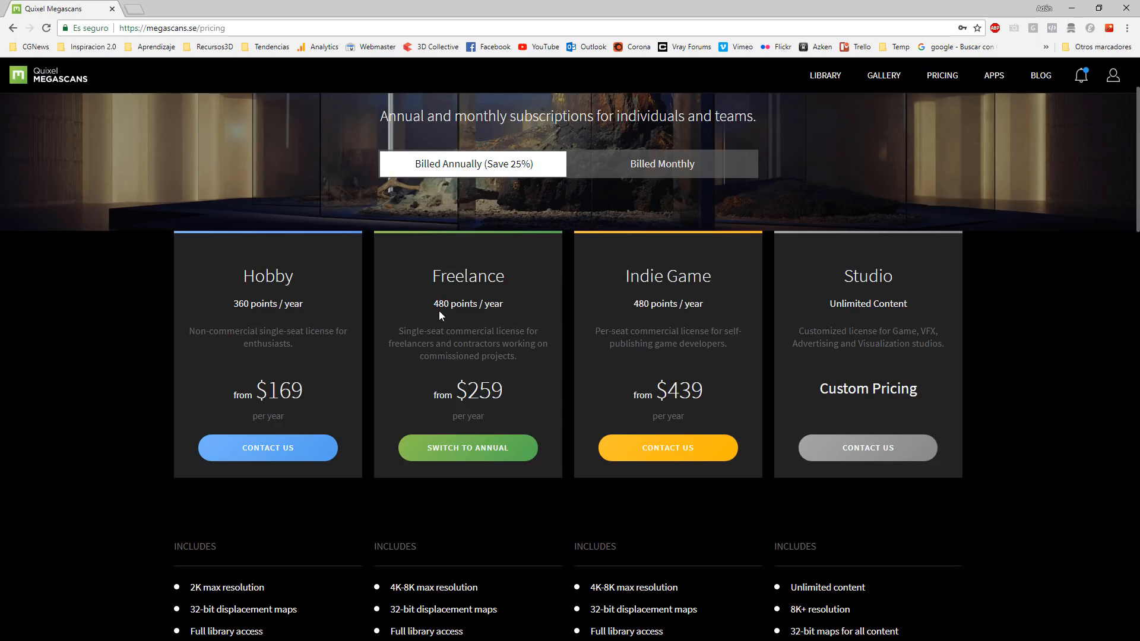
pyautogui.moveTo(434, 305); pyautogui.dragTo(452, 303)
pyautogui.moveTo(533, 163); pyautogui.dragTo(485, 163)
pyautogui.click(659, 170)
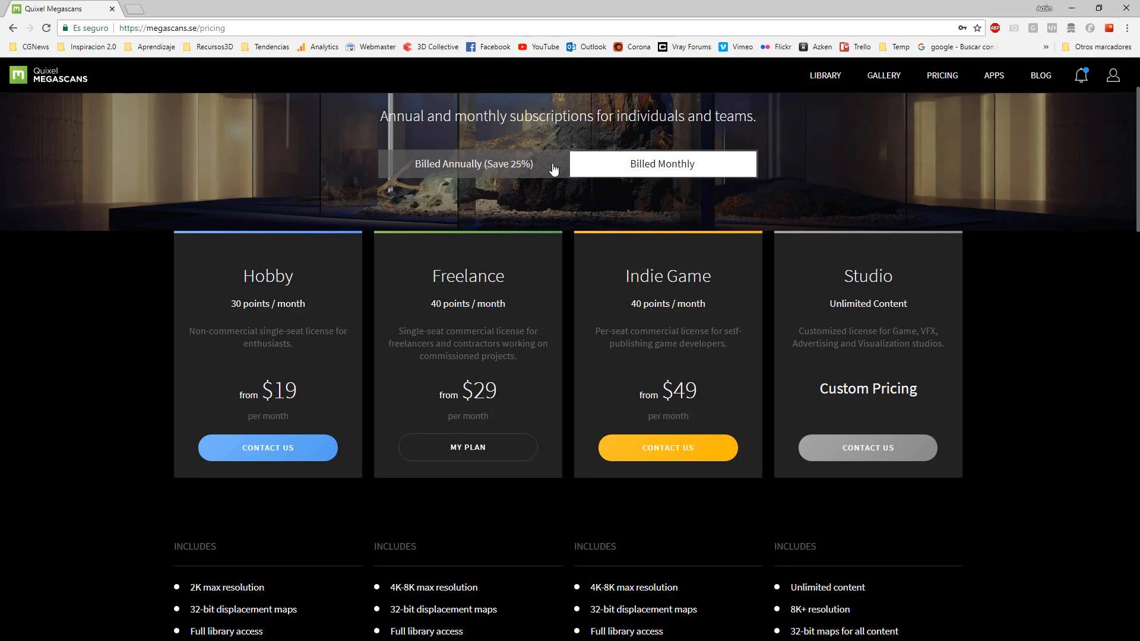
pyautogui.click(466, 163)
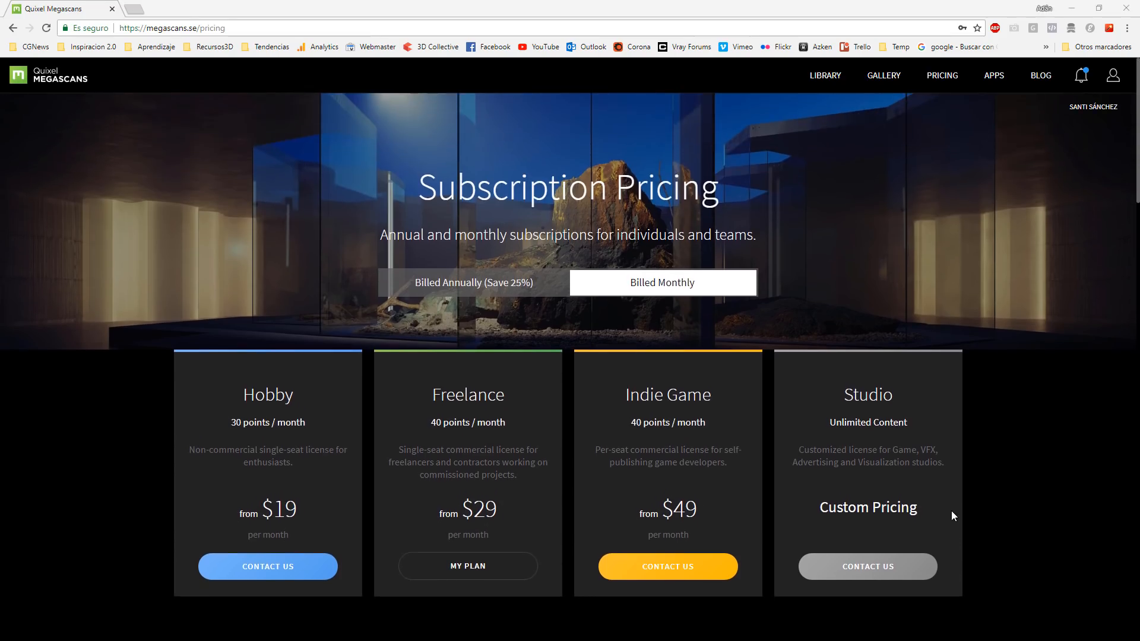
# Step: Filter the library to its free assets and look through the surfaces, brushes, 3D assets and atlases offered
pyautogui.click(830, 76)
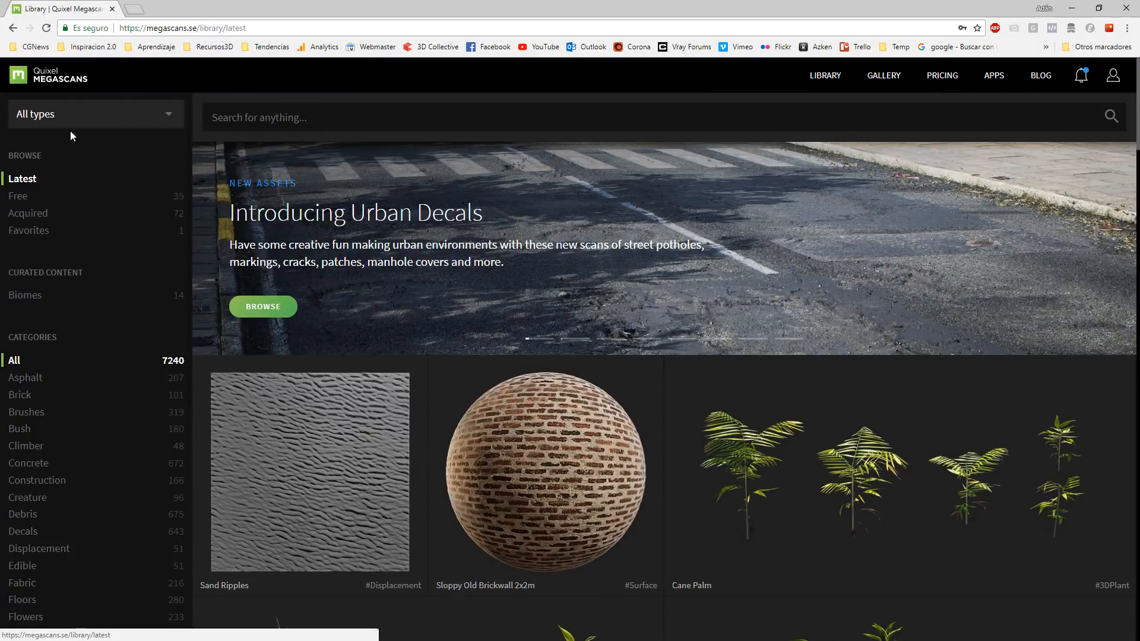
pyautogui.click(15, 203)
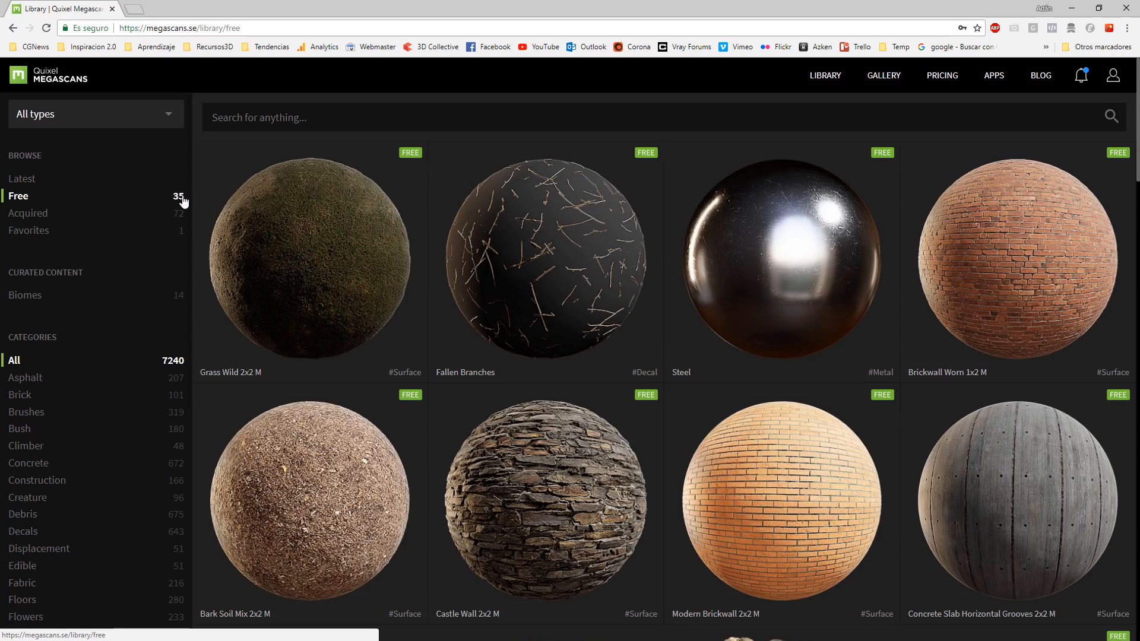
pyautogui.scroll(-4, 816, 290)
pyautogui.scroll(-8, 816, 290)
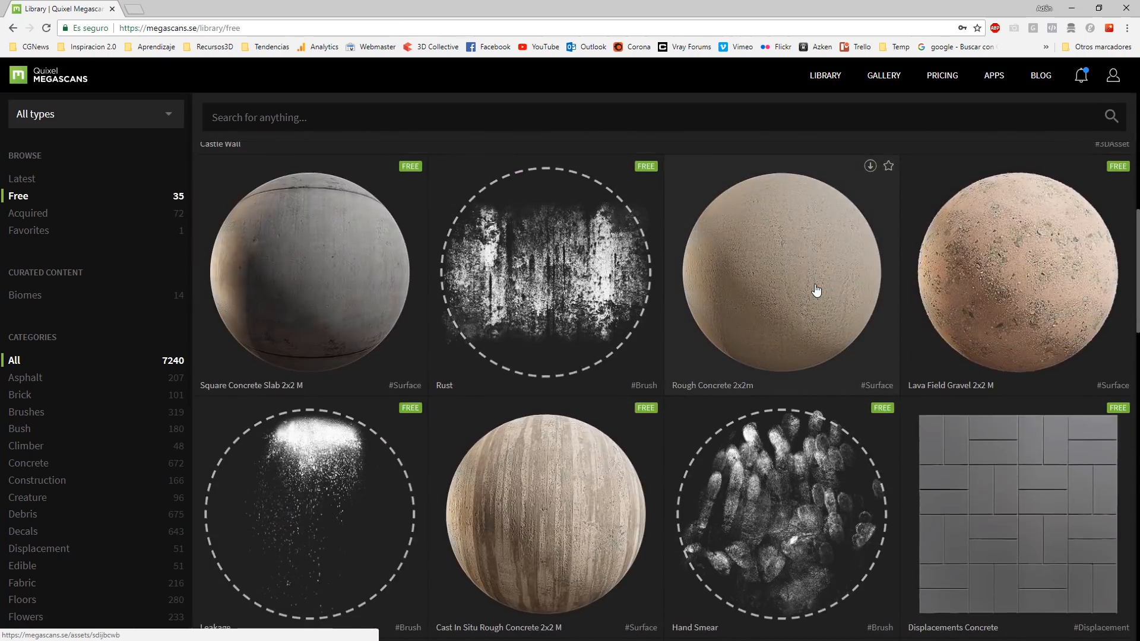
pyautogui.scroll(11, 815, 290)
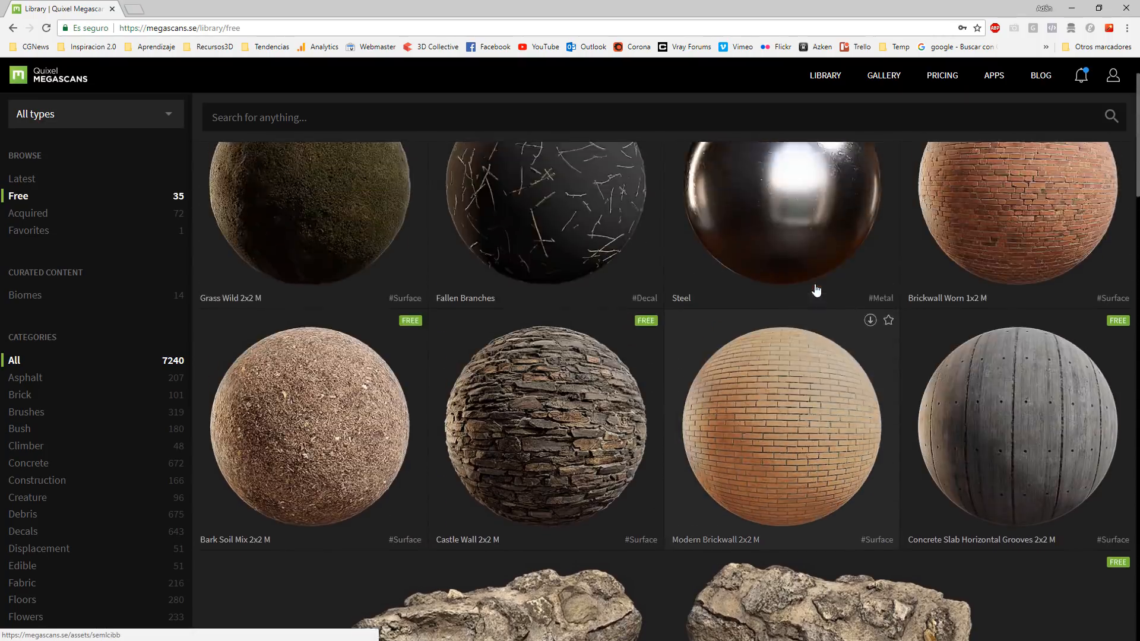
pyautogui.scroll(-7, 816, 290)
pyautogui.scroll(-6, 816, 290)
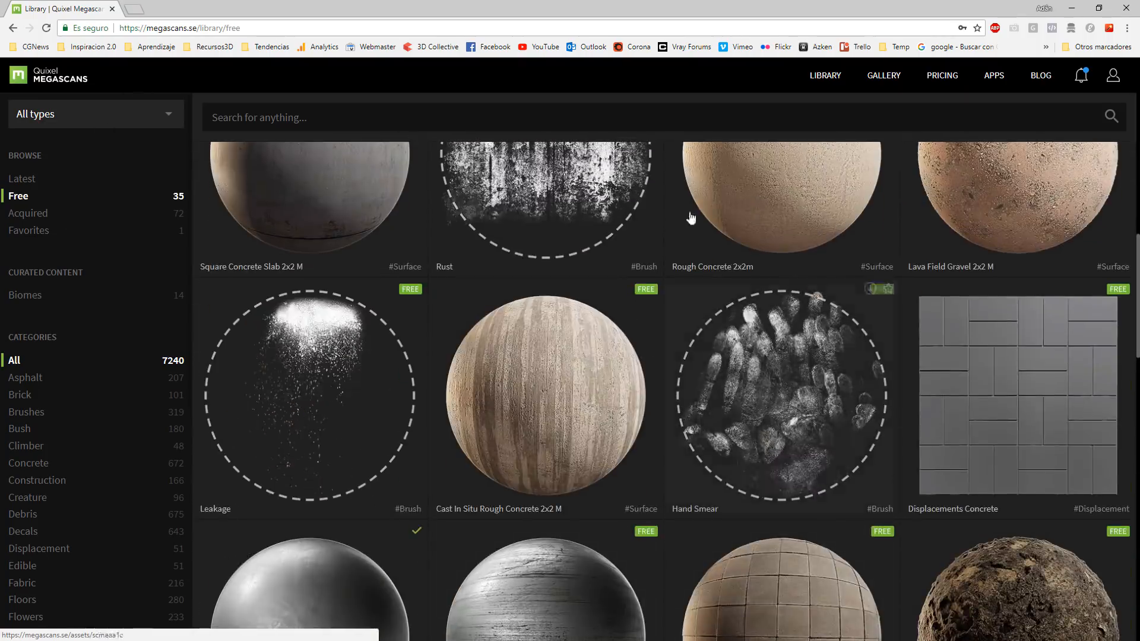
pyautogui.scroll(-6, 542, 408)
pyautogui.scroll(-2, 542, 408)
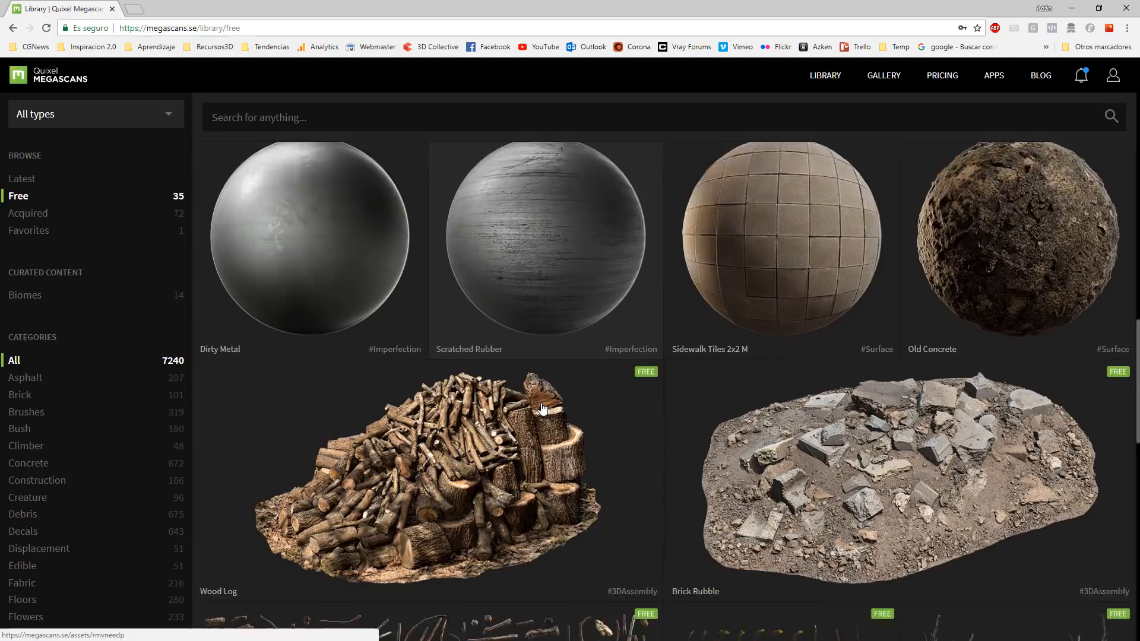
pyautogui.scroll(-7, 541, 409)
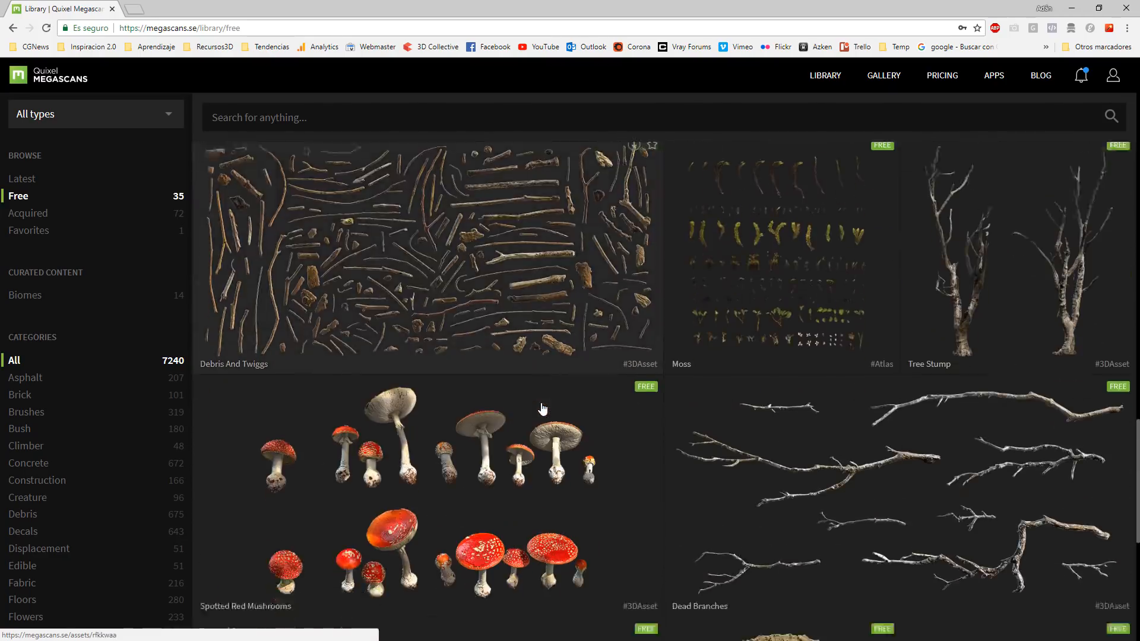
pyautogui.scroll(-3, 542, 408)
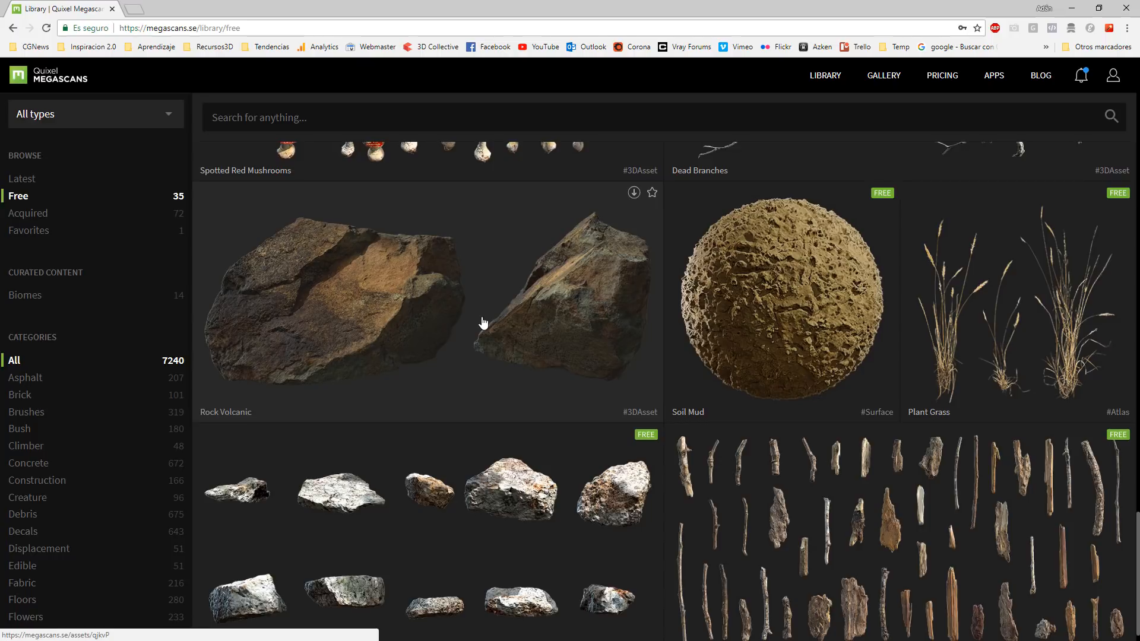
pyautogui.scroll(-1, 482, 322)
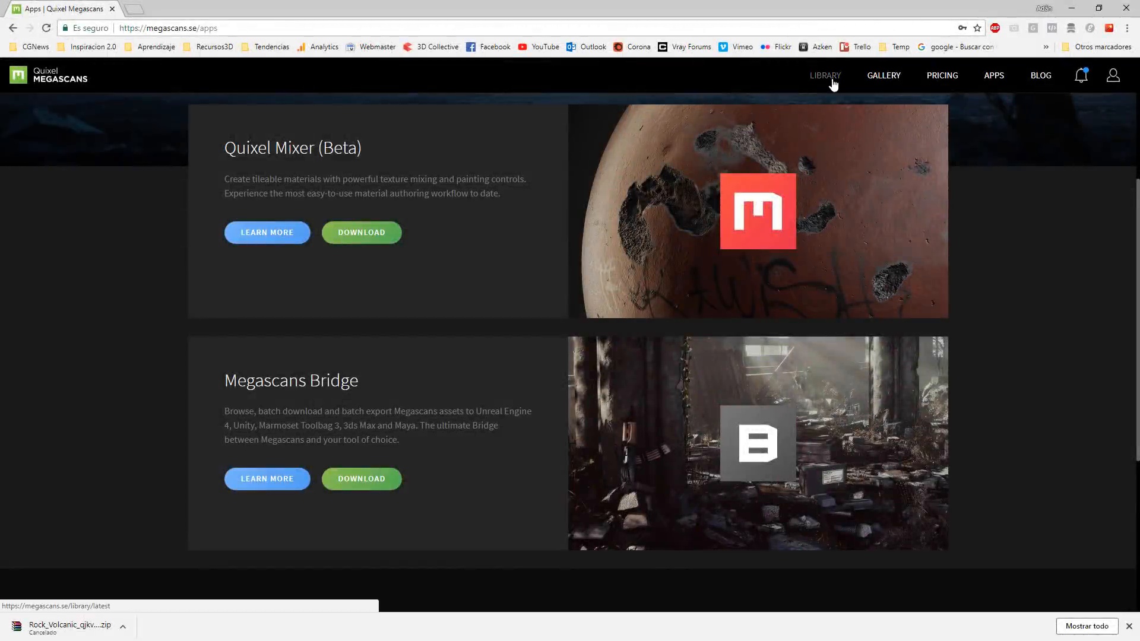
# Step: Open the Rock Volcanic asset from the library's free assets and check its point cost and the wallet balance
pyautogui.click(825, 75)
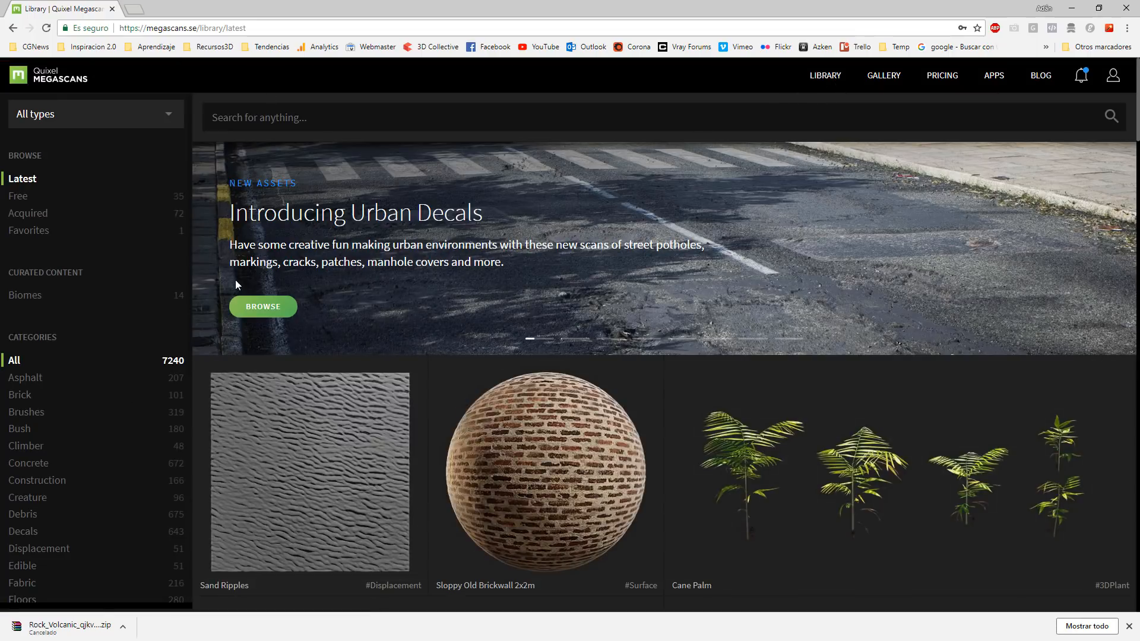
pyautogui.click(25, 198)
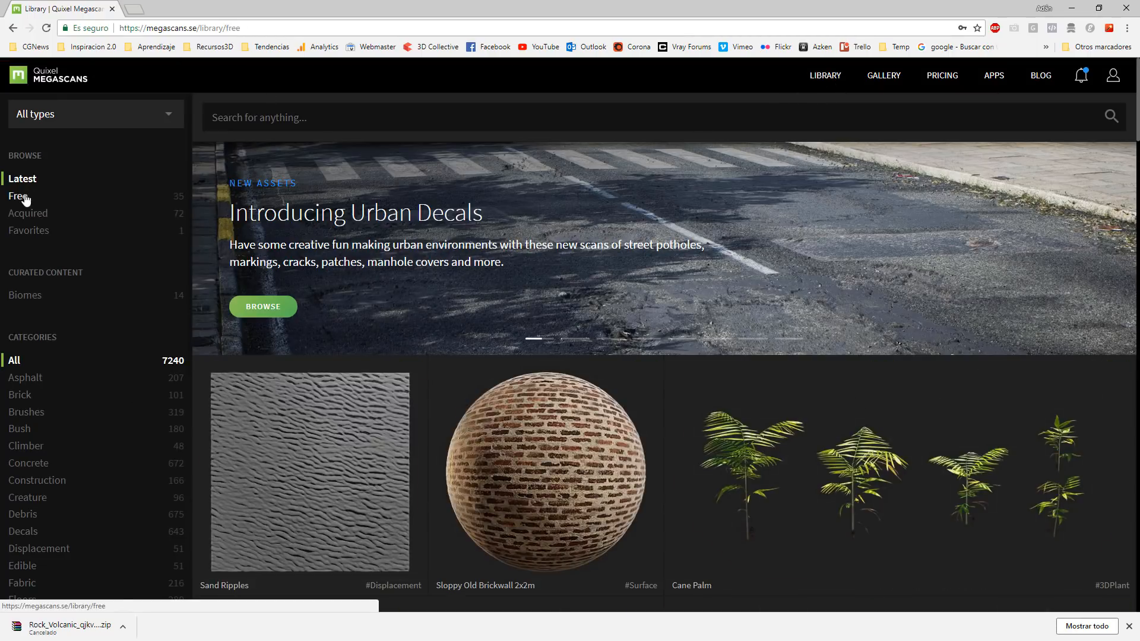
pyautogui.scroll(-9, 452, 325)
pyautogui.scroll(-18, 452, 325)
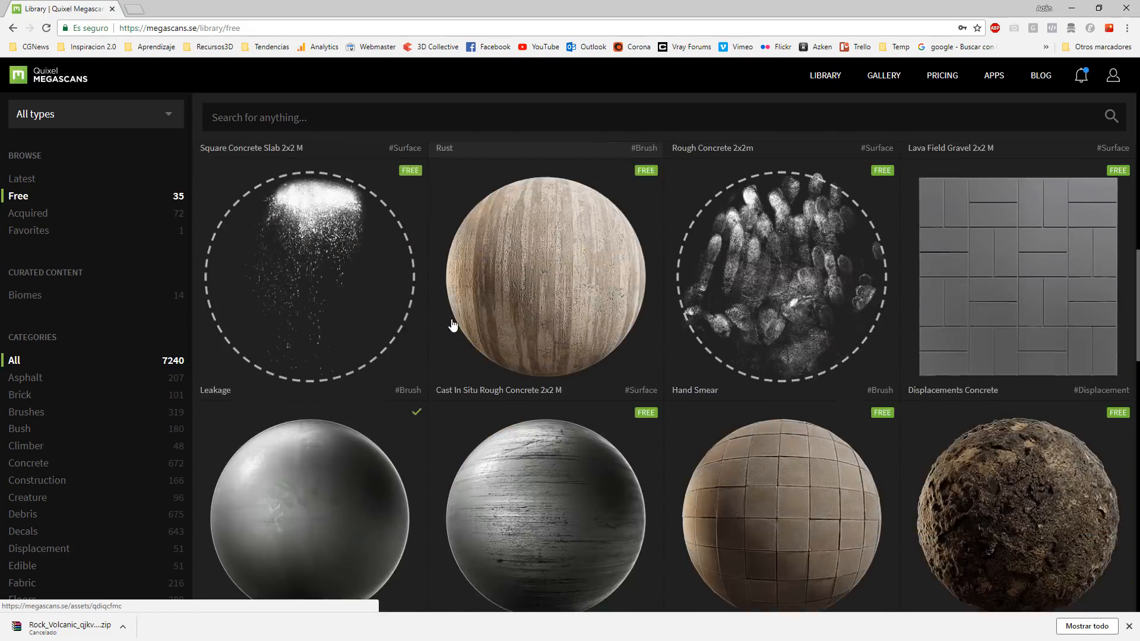
pyautogui.scroll(-7, 708, 417)
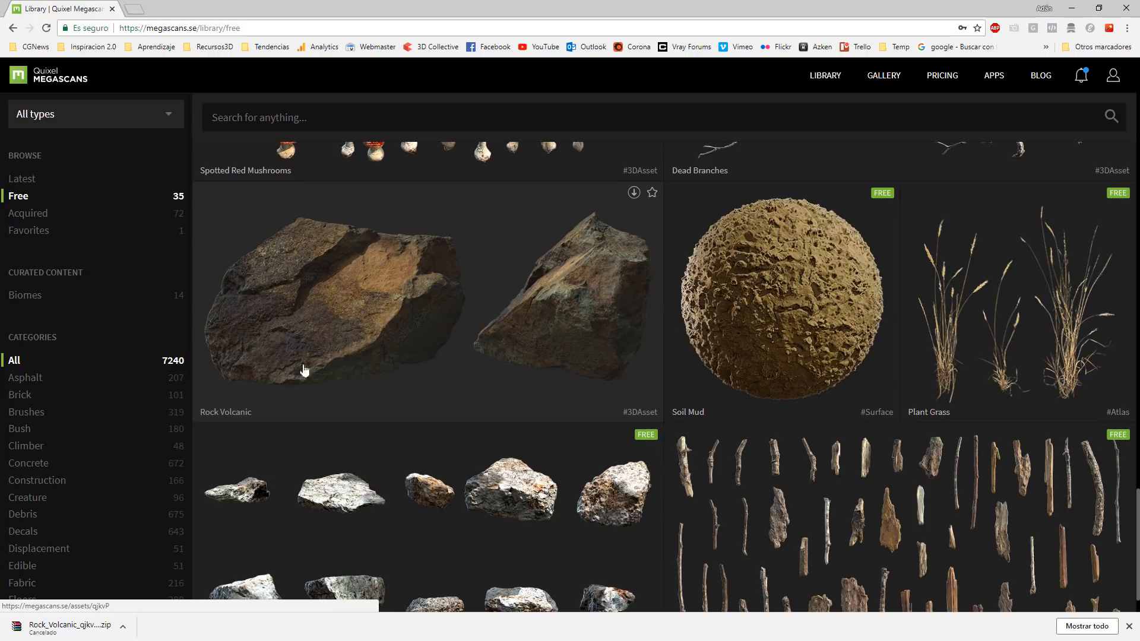
pyautogui.click(337, 310)
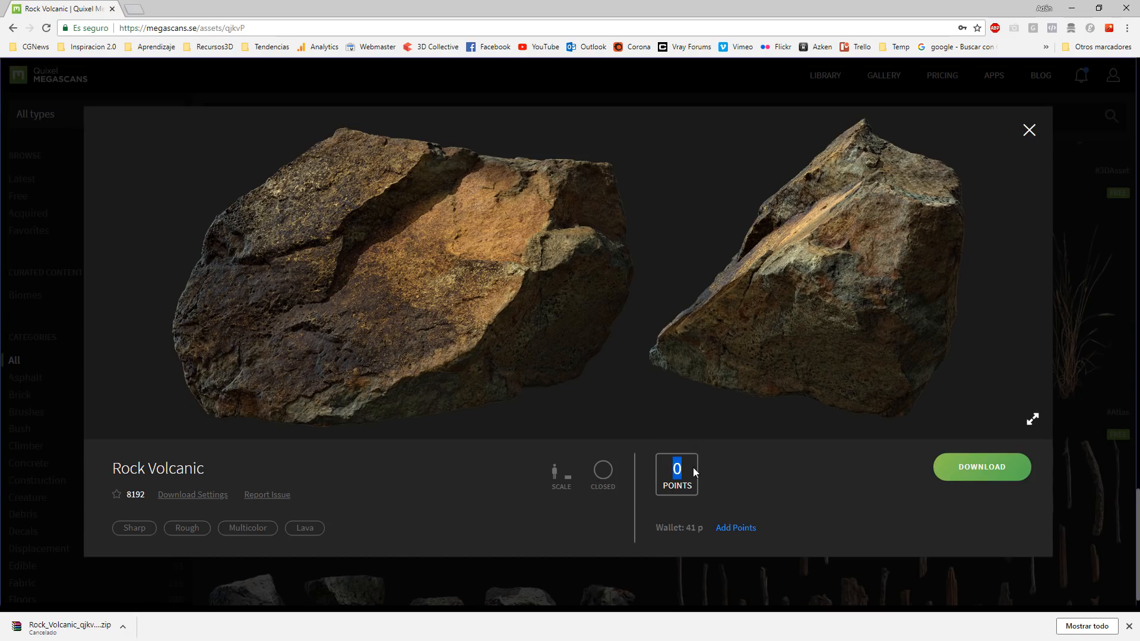
pyautogui.doubleClick(688, 528)
pyautogui.doubleClick(675, 470)
# Step: In the Rock Volcanic download settings, set the resolution to 4K and the material preset to Offline Specular
pyautogui.click(184, 498)
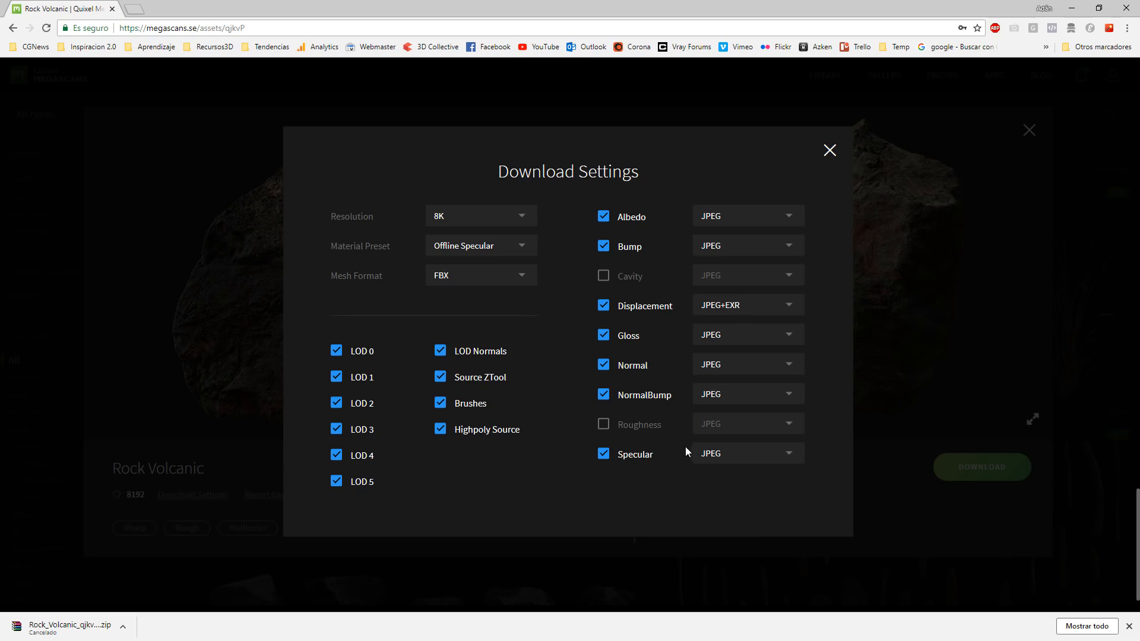
pyautogui.click(480, 223)
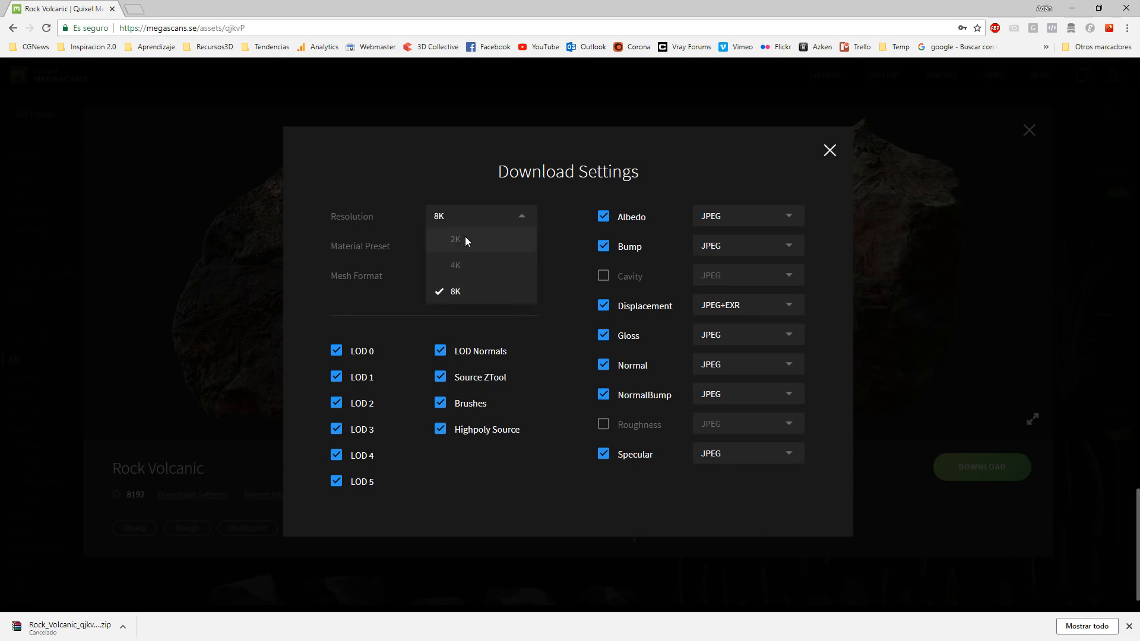
pyautogui.click(456, 265)
pyautogui.click(453, 220)
pyautogui.click(539, 483)
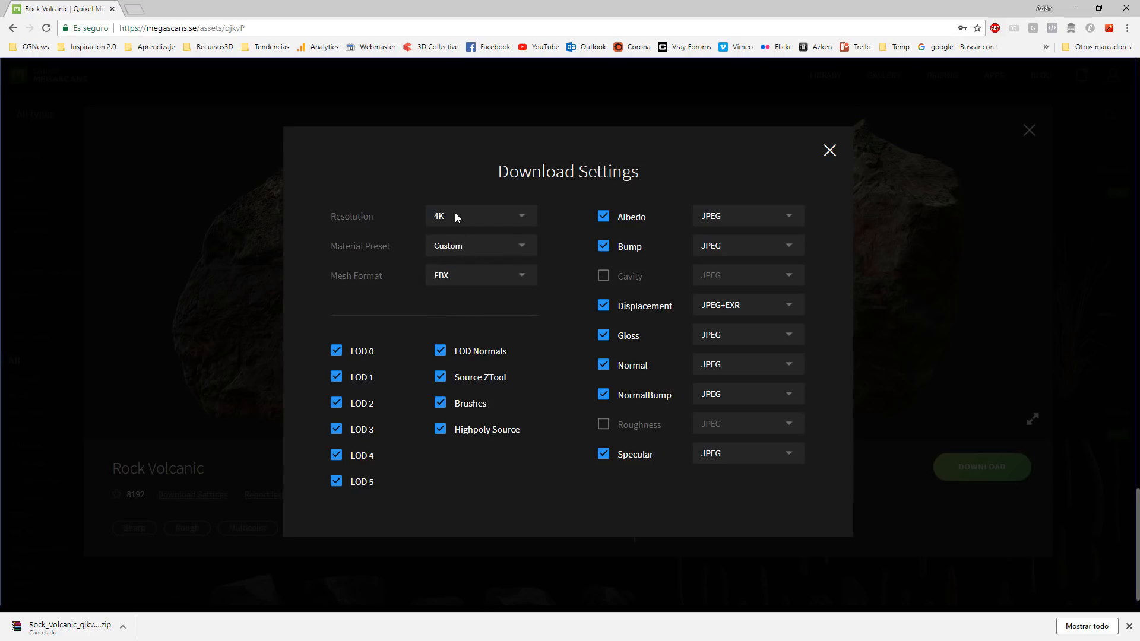
pyautogui.click(469, 246)
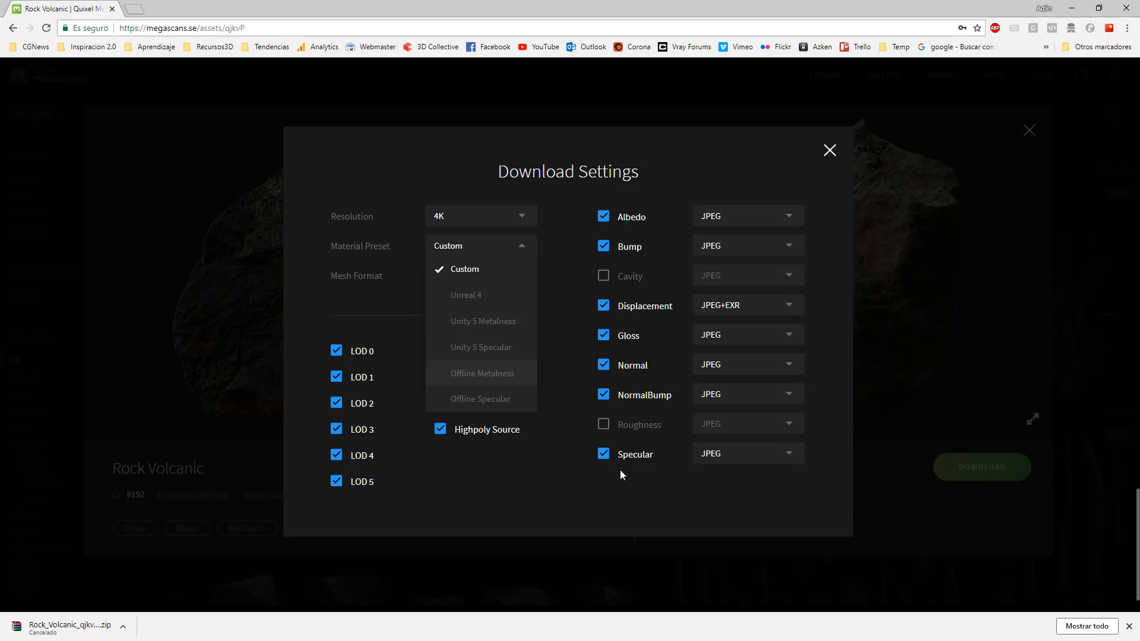
pyautogui.click(483, 401)
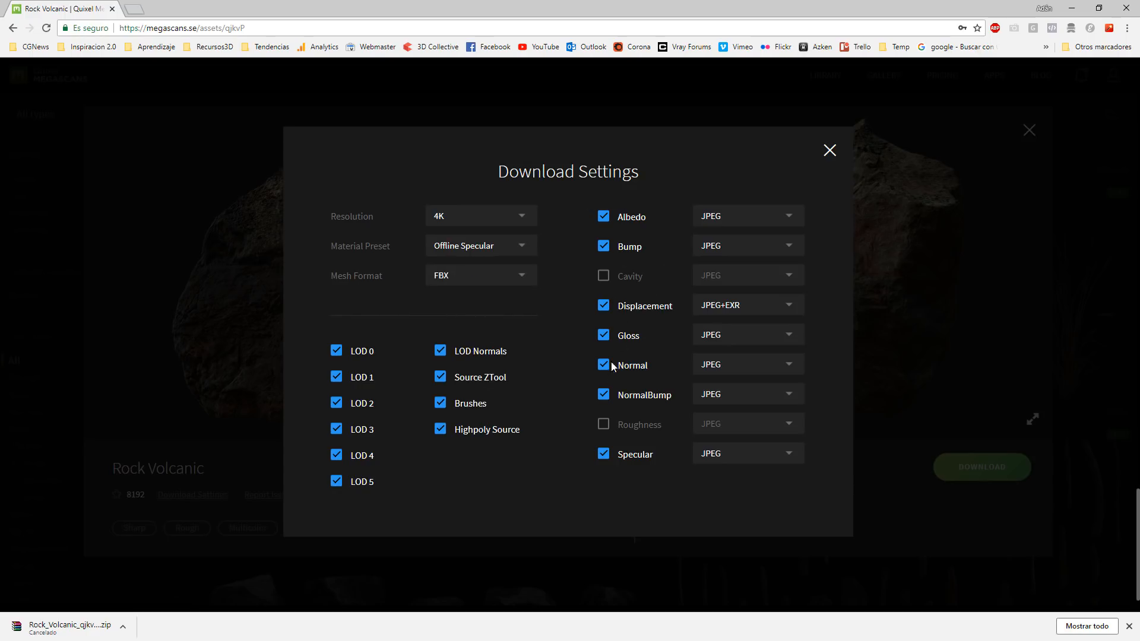
# Step: Try the Unreal 4 material preset and view the available mesh formats
pyautogui.click(448, 275)
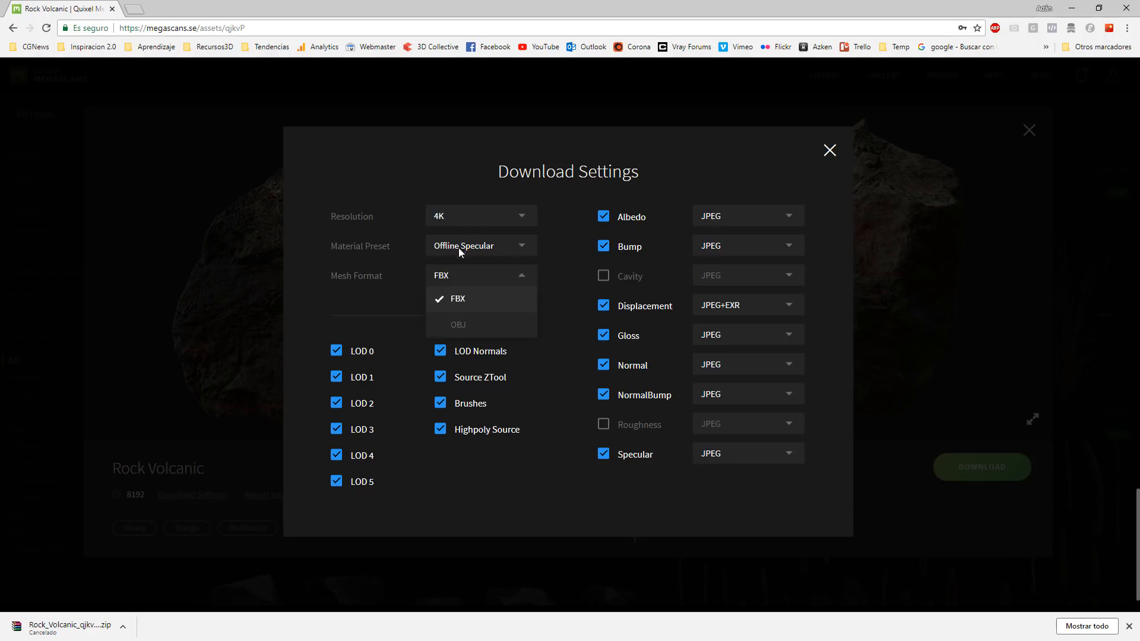
pyautogui.click(460, 244)
pyautogui.click(479, 296)
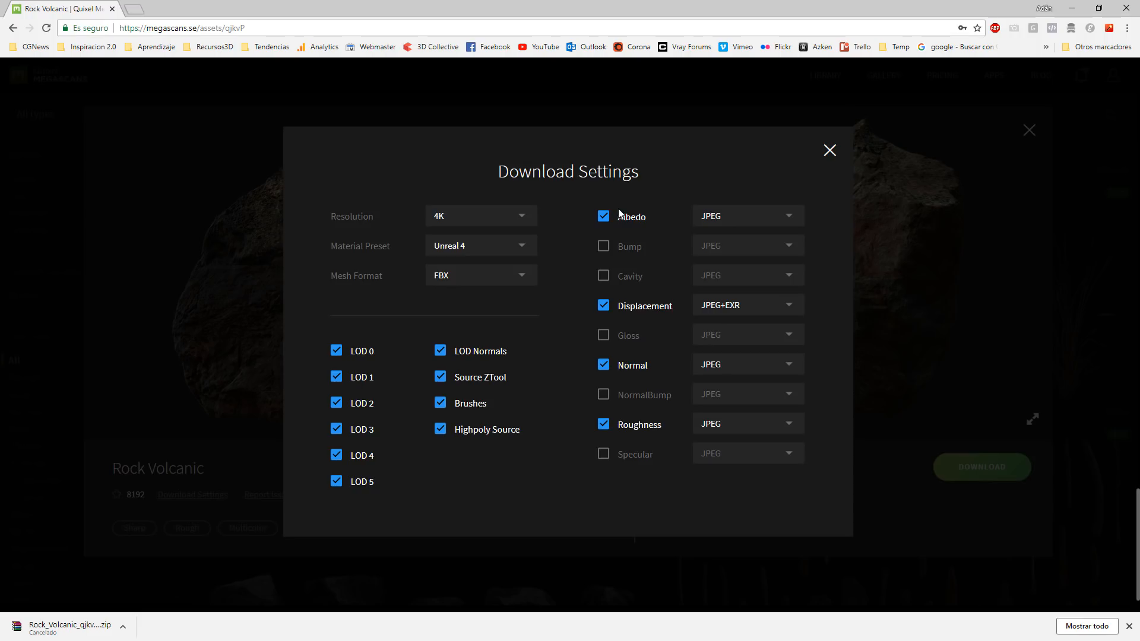
pyautogui.click(477, 281)
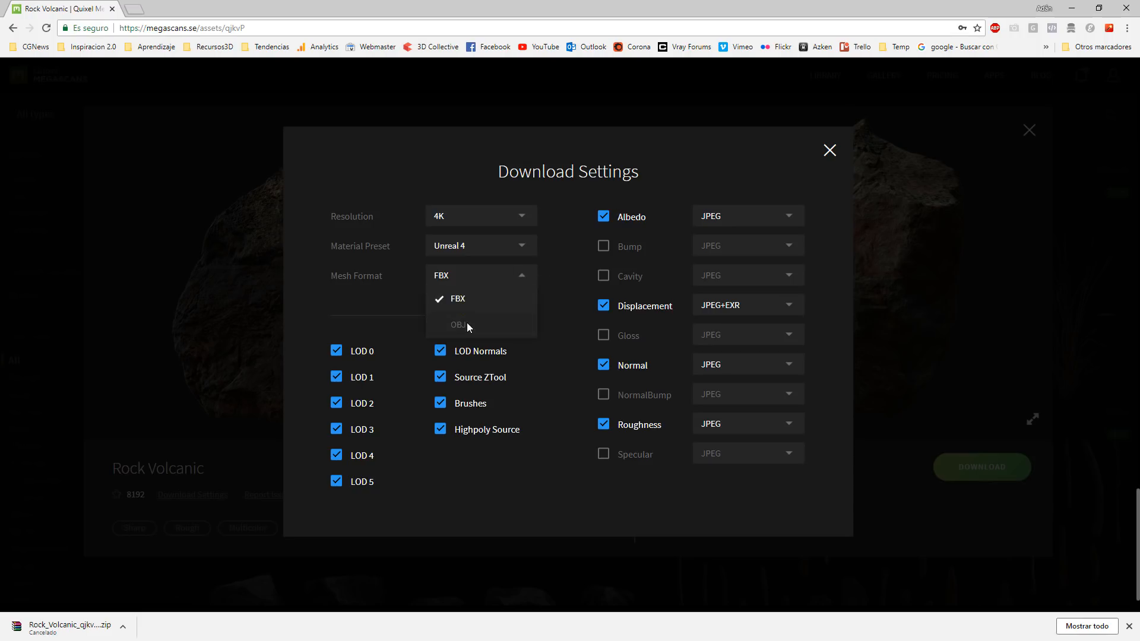
# Step: Restore the Offline Specular material preset in the download settings
pyautogui.click(471, 243)
pyautogui.click(467, 248)
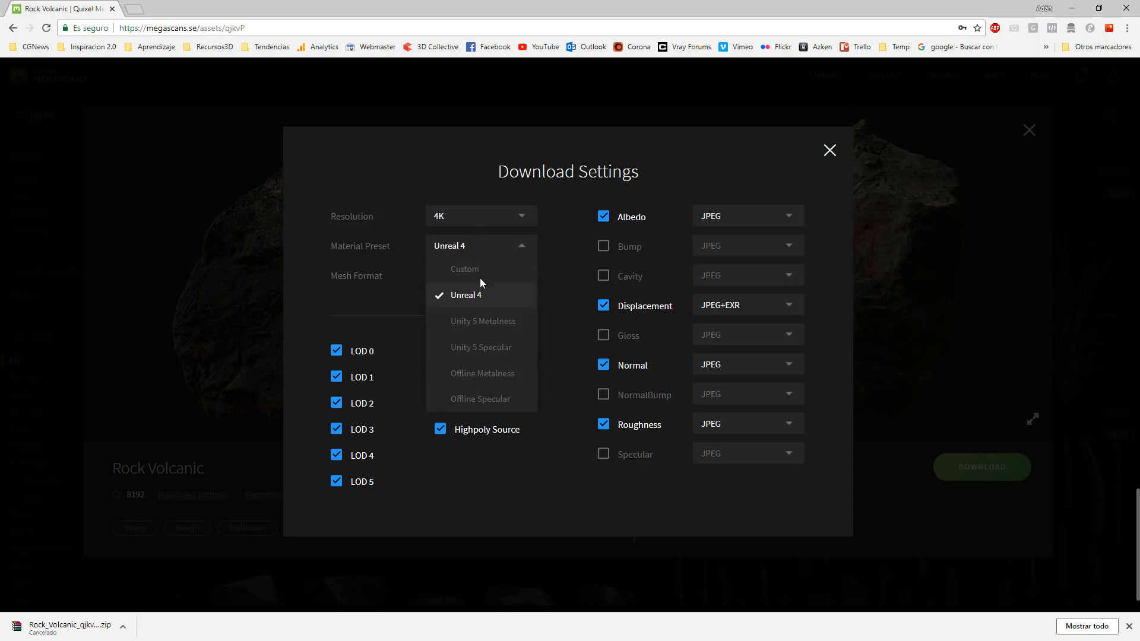
pyautogui.click(485, 398)
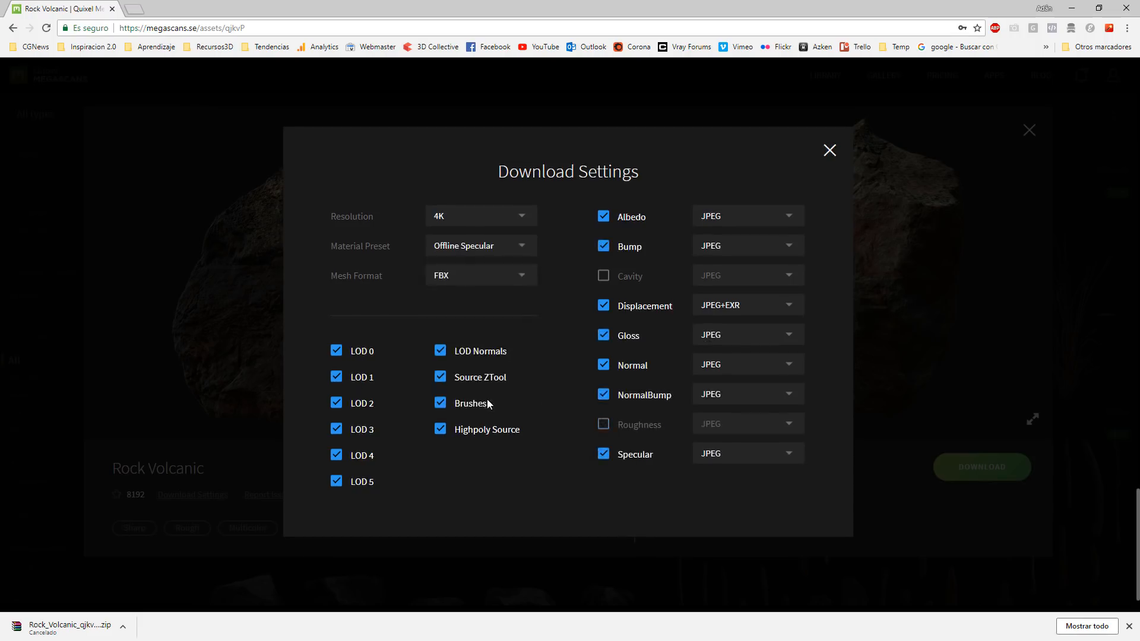
# Step: Try switching the Roughness map on and the Source ZTool and Brushes options off, returning each to its previous state
pyautogui.click(604, 424)
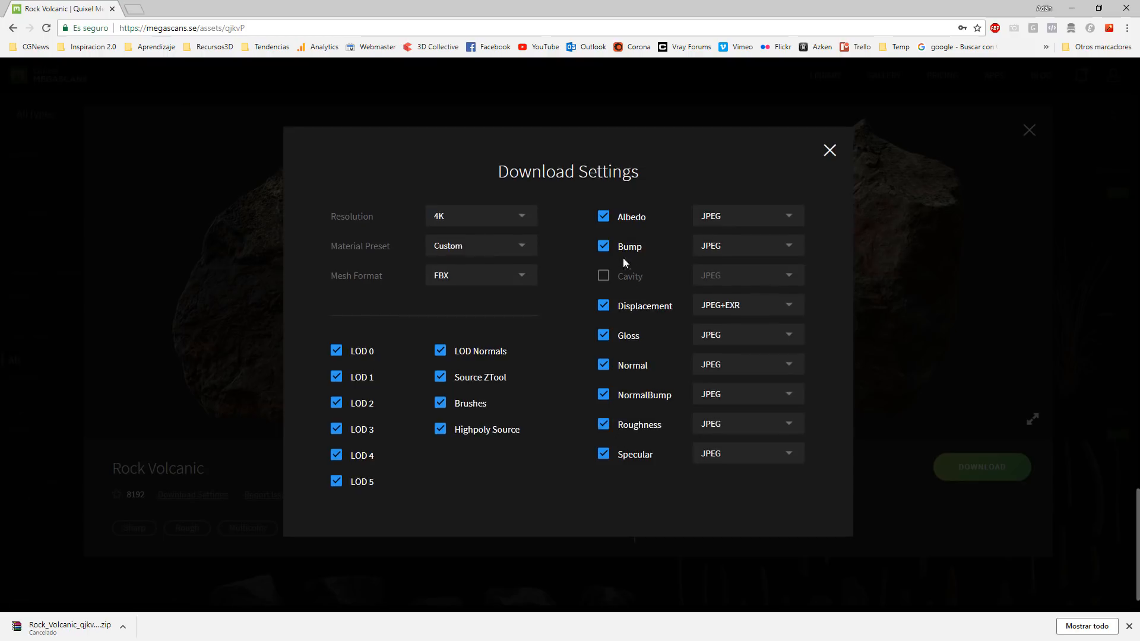
pyautogui.click(604, 425)
pyautogui.click(442, 377)
pyautogui.click(441, 378)
pyautogui.click(441, 377)
pyautogui.click(443, 400)
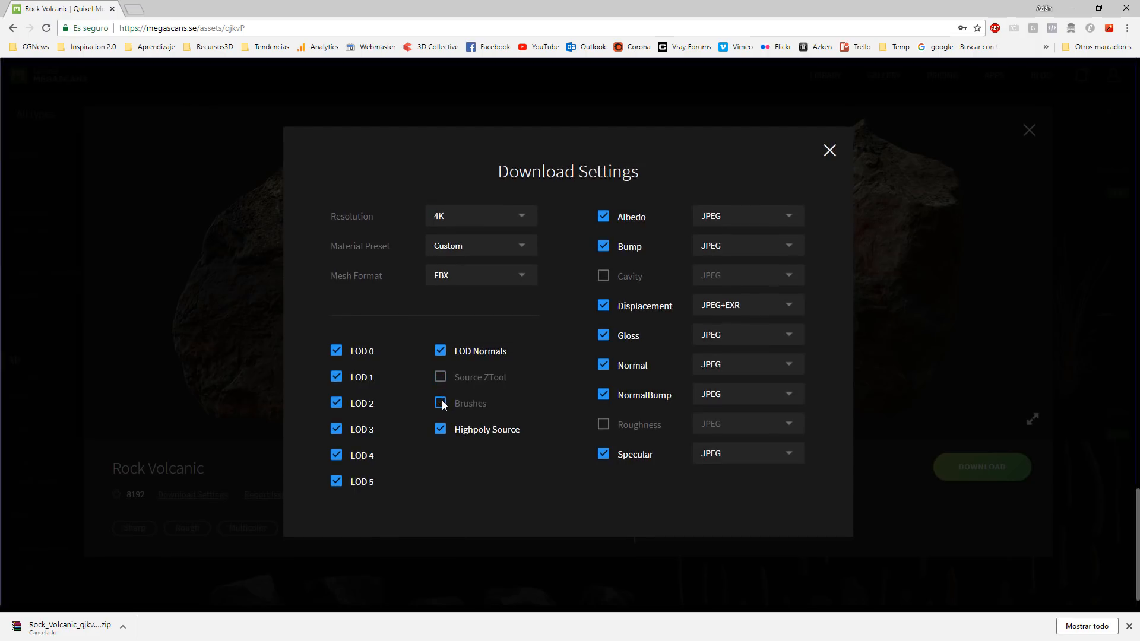
pyautogui.click(442, 402)
pyautogui.click(442, 376)
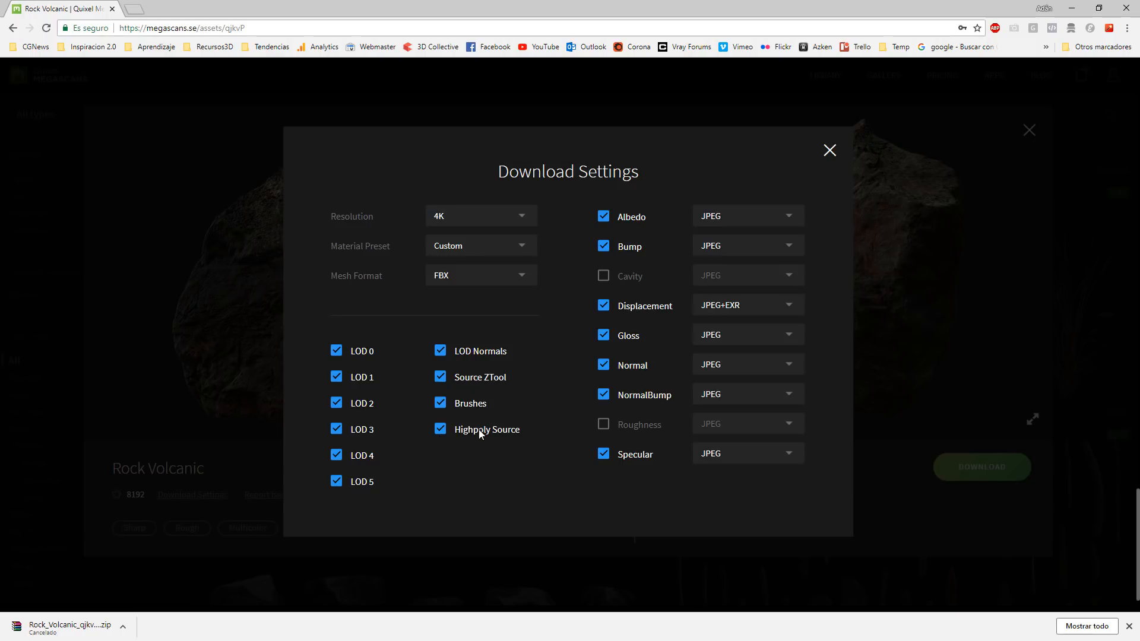
# Step: Exclude LOD 0 through LOD 4 from the Rock Volcanic download, leaving only LOD 5
pyautogui.click(337, 352)
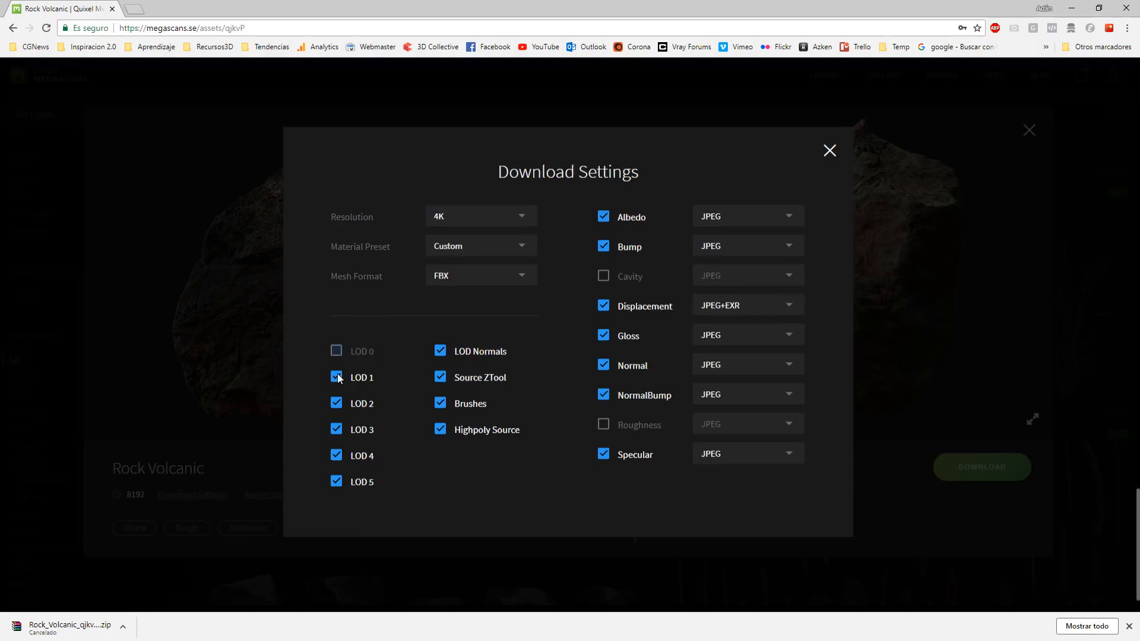
pyautogui.click(336, 377)
pyautogui.click(336, 403)
pyautogui.click(336, 429)
pyautogui.click(337, 455)
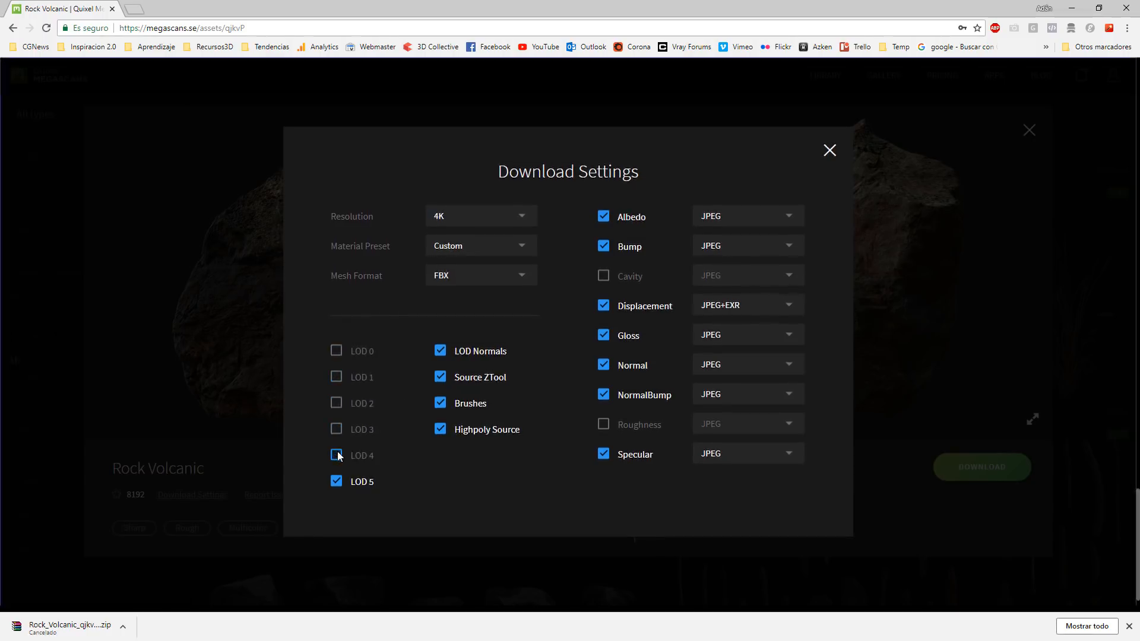
# Step: Include LOD 4 through LOD 0 in the download again
pyautogui.click(336, 455)
pyautogui.click(336, 429)
pyautogui.click(336, 403)
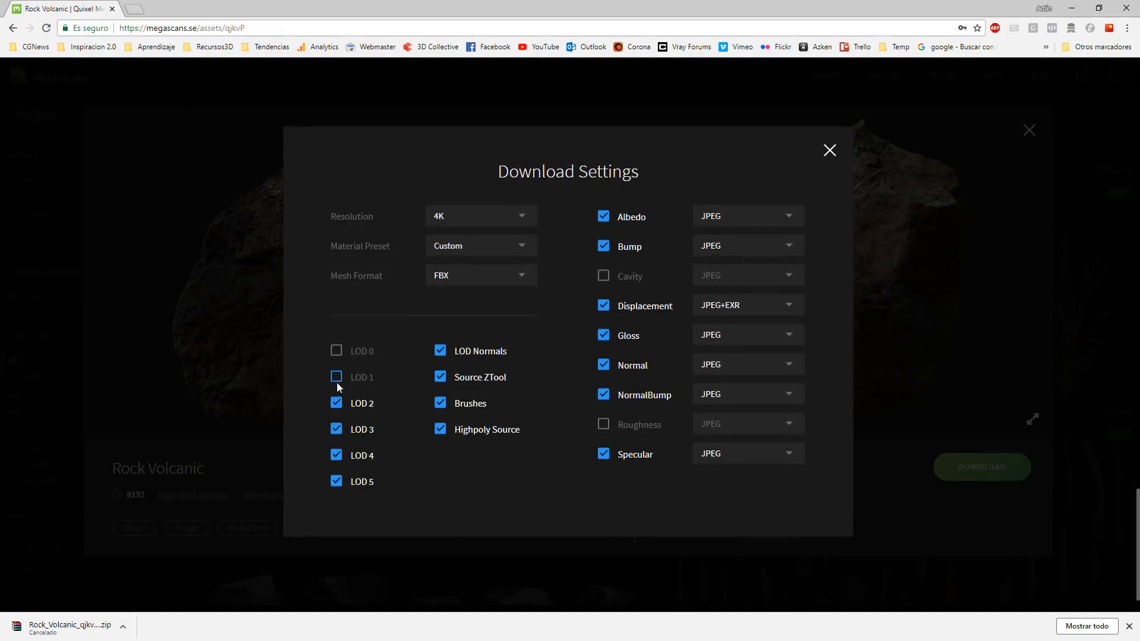
pyautogui.click(336, 377)
pyautogui.click(337, 351)
# Step: Remove LOD 0 to LOD 4 from the download once more, keeping LOD 5 as the only mesh level
pyautogui.click(337, 350)
pyautogui.click(336, 378)
pyautogui.click(336, 403)
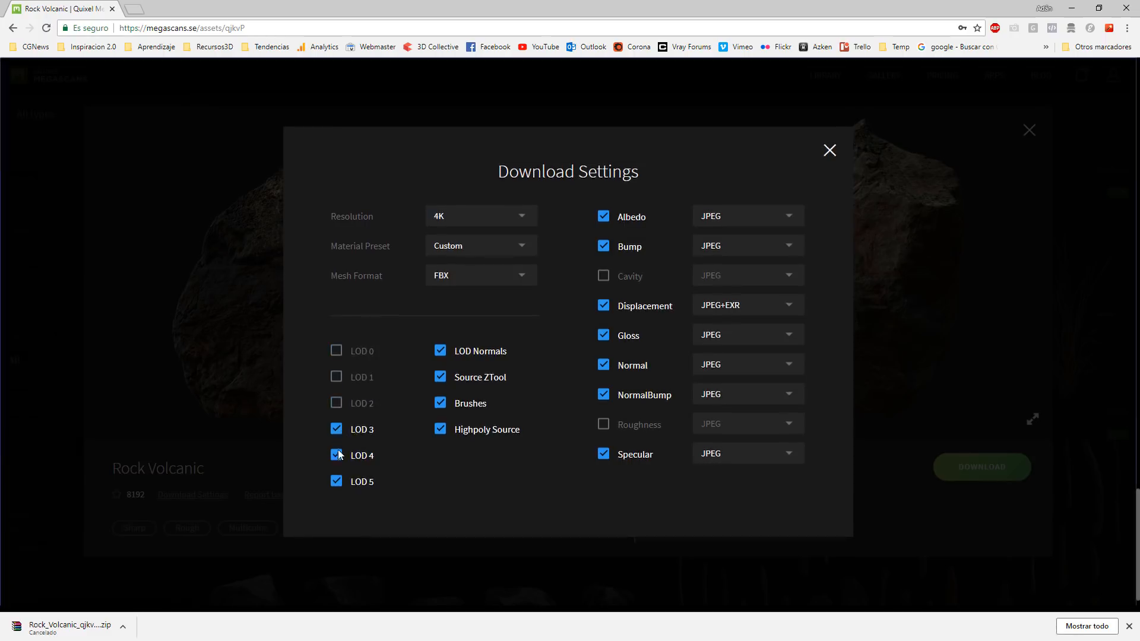
pyautogui.click(336, 429)
pyautogui.click(336, 455)
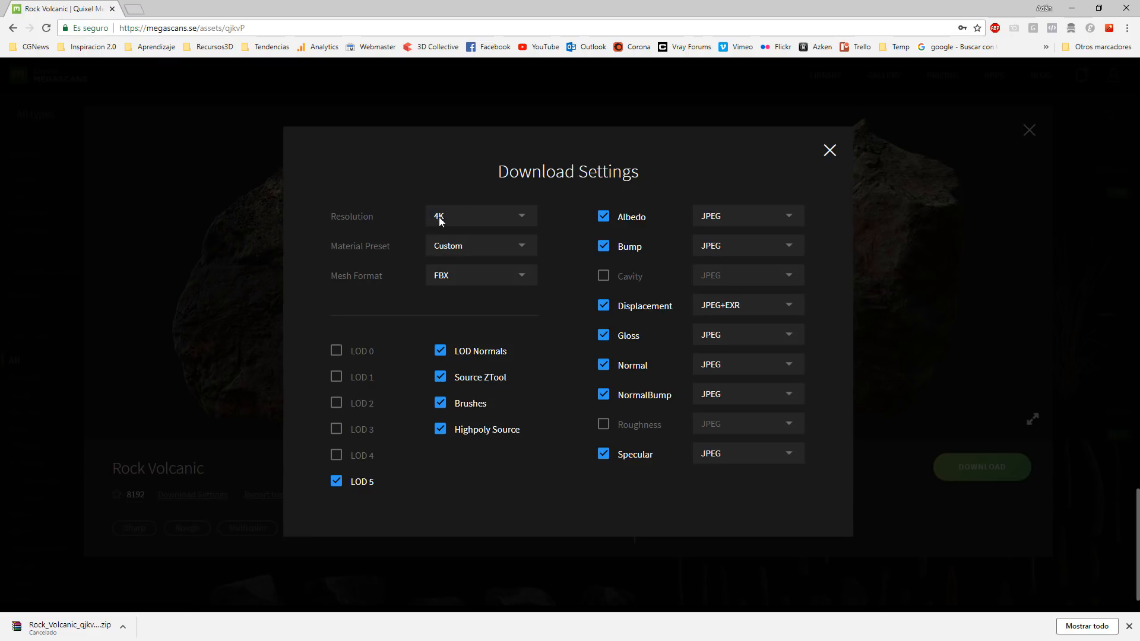
# Step: Re-enable the five excluded mesh levels so that LOD 0 through LOD 5 are all part of the download
pyautogui.click(339, 456)
pyautogui.click(337, 431)
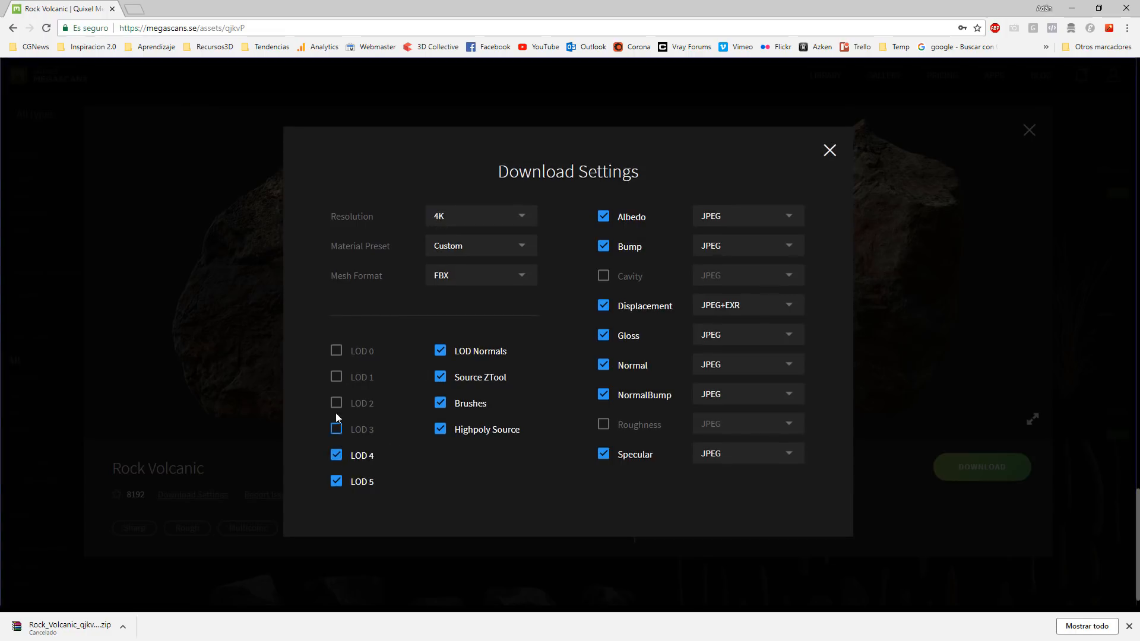
pyautogui.click(336, 404)
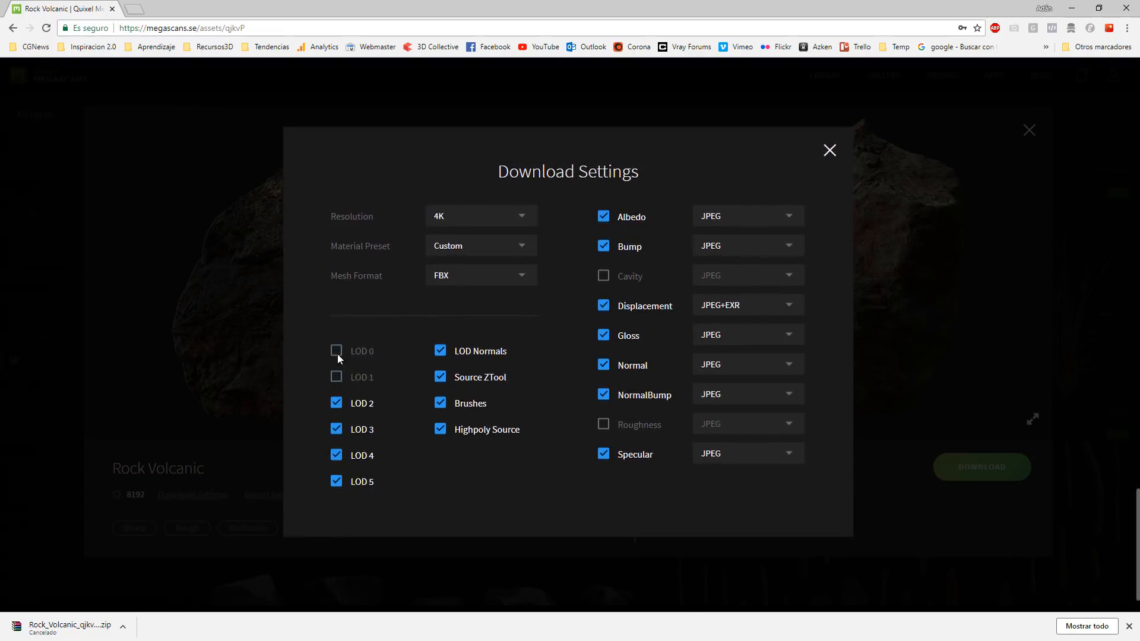
pyautogui.click(337, 351)
pyautogui.click(337, 377)
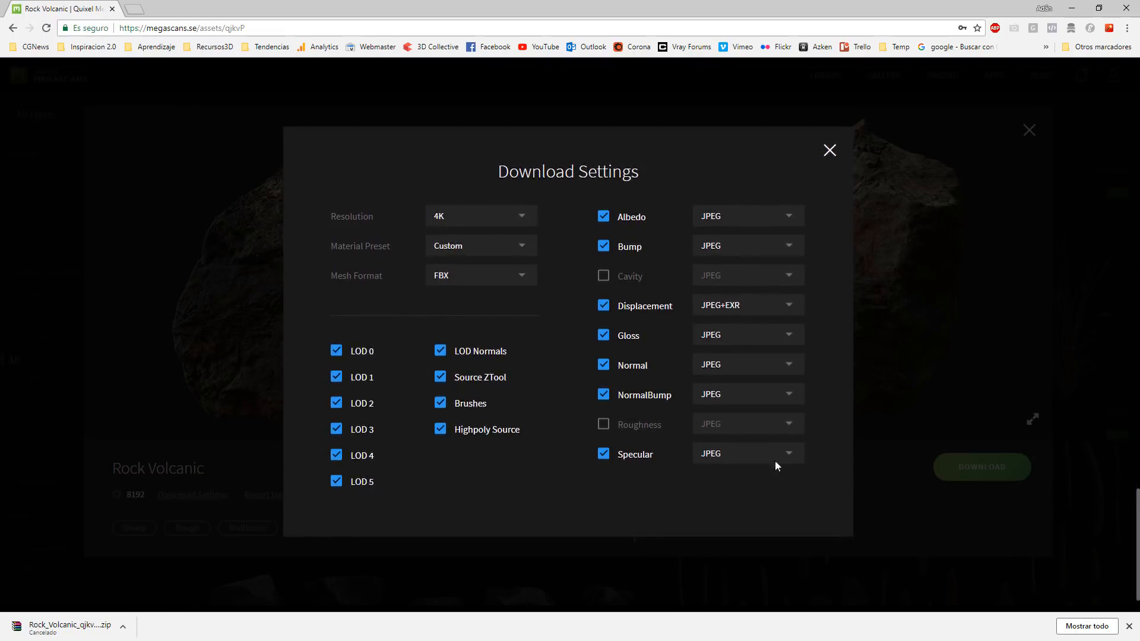
# Step: Include the Cavity and Roughness maps in the download
pyautogui.click(603, 276)
pyautogui.click(604, 424)
# Step: View the file format options for the Albedo, Gloss and Displacement maps
pyautogui.click(728, 217)
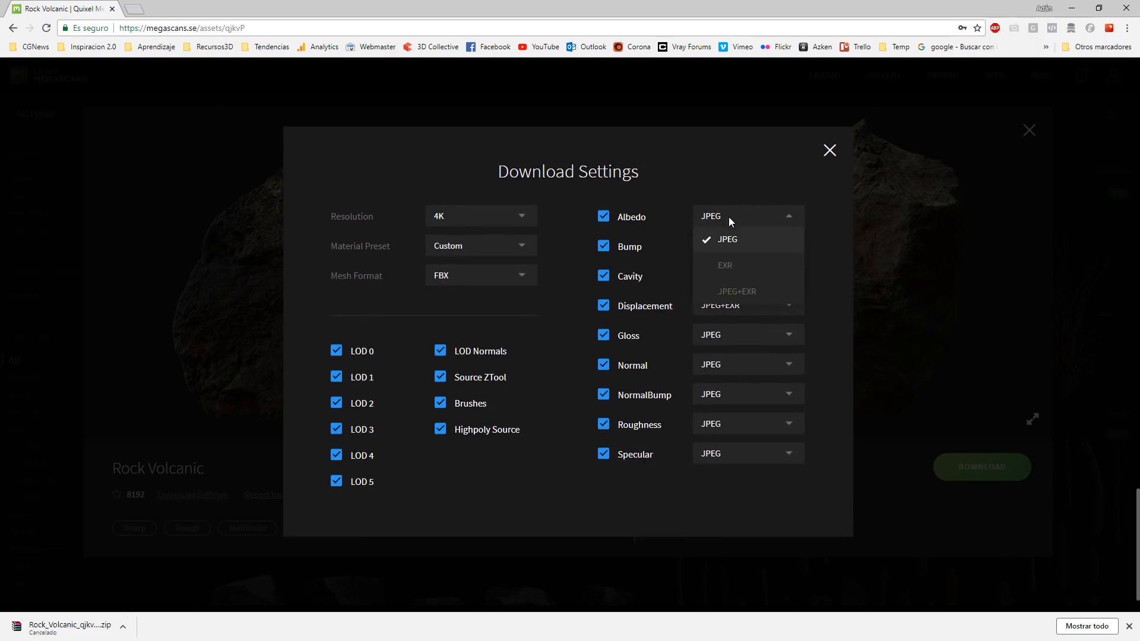
pyautogui.click(755, 332)
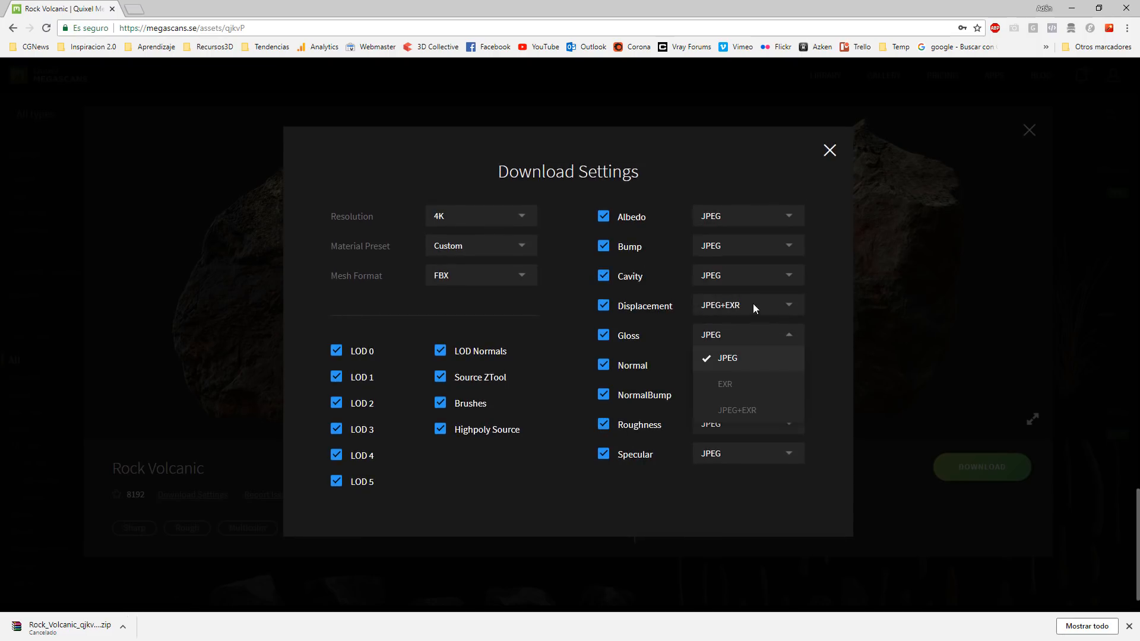
pyautogui.click(753, 305)
pyautogui.click(753, 304)
# Step: Try the EXR format for the NormalBump map and return it to JPEG
pyautogui.click(741, 391)
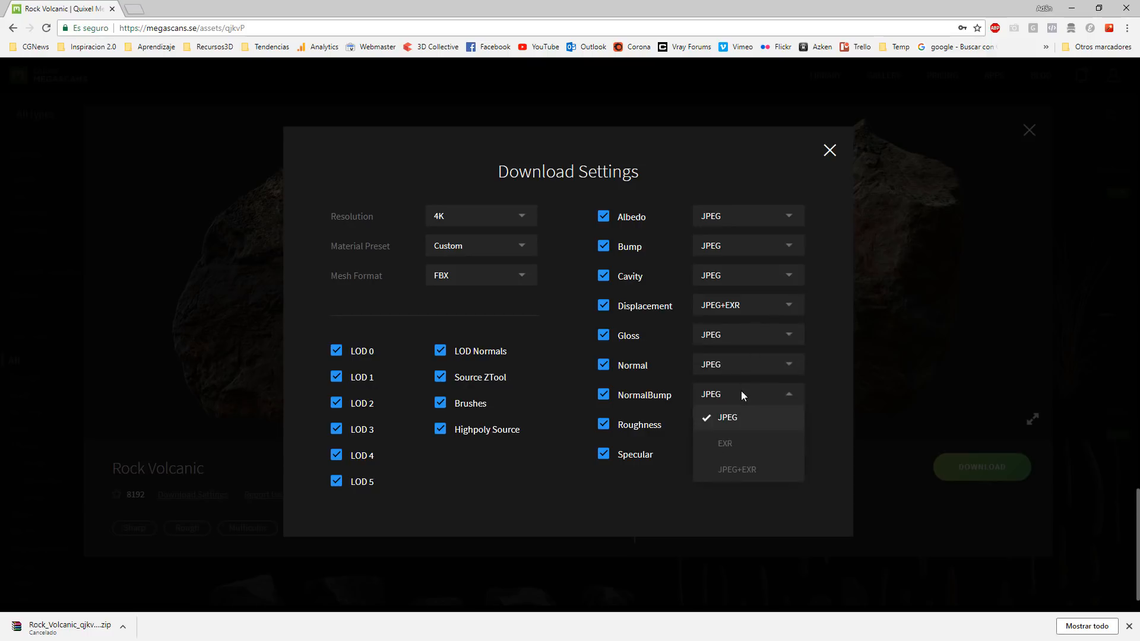
pyautogui.click(735, 447)
pyautogui.click(730, 396)
pyautogui.click(736, 418)
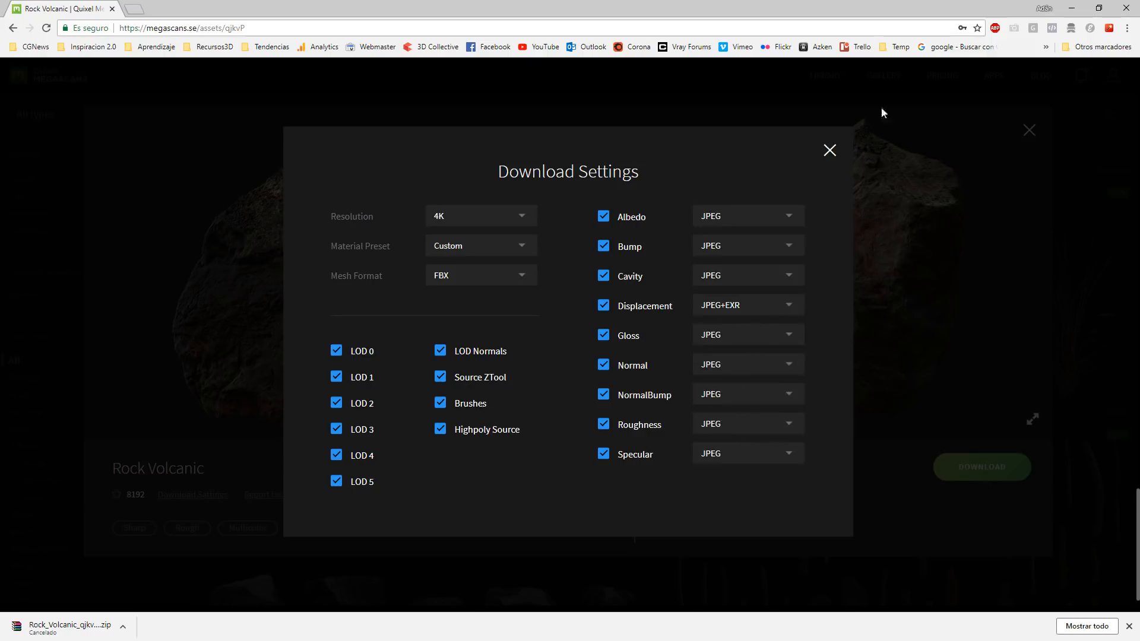
# Step: Close the download settings and download the Rock Volcanic asset
pyautogui.click(828, 153)
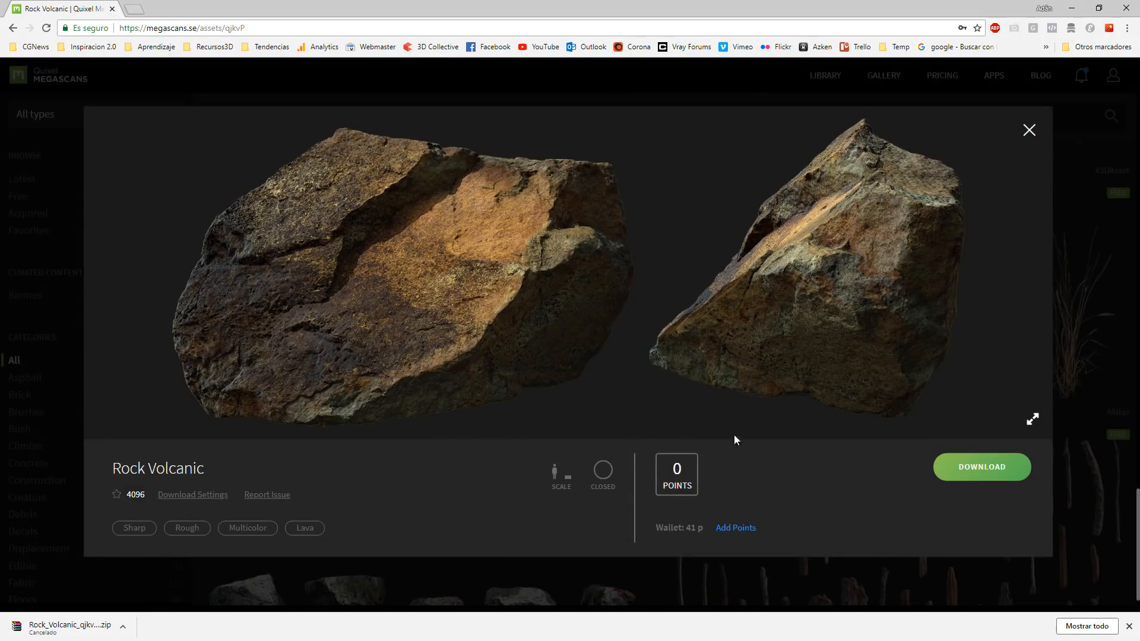
pyautogui.click(980, 468)
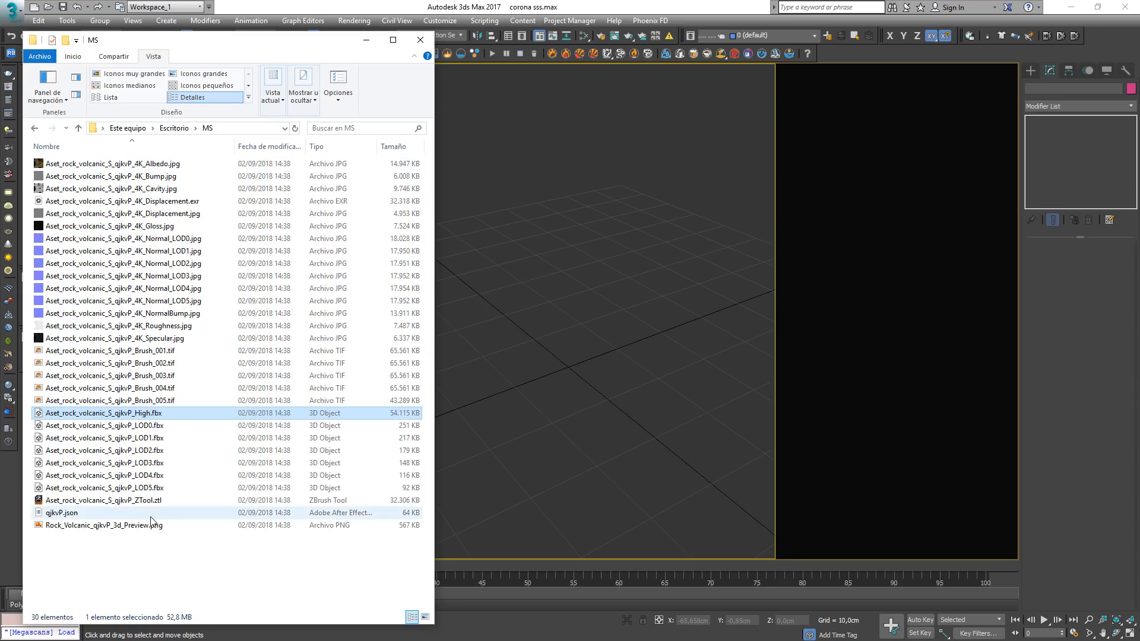
# Step: In the MS folder, look over the High and LOD FBX meshes, the ZTool file and the 3D preview image
pyautogui.click(154, 487)
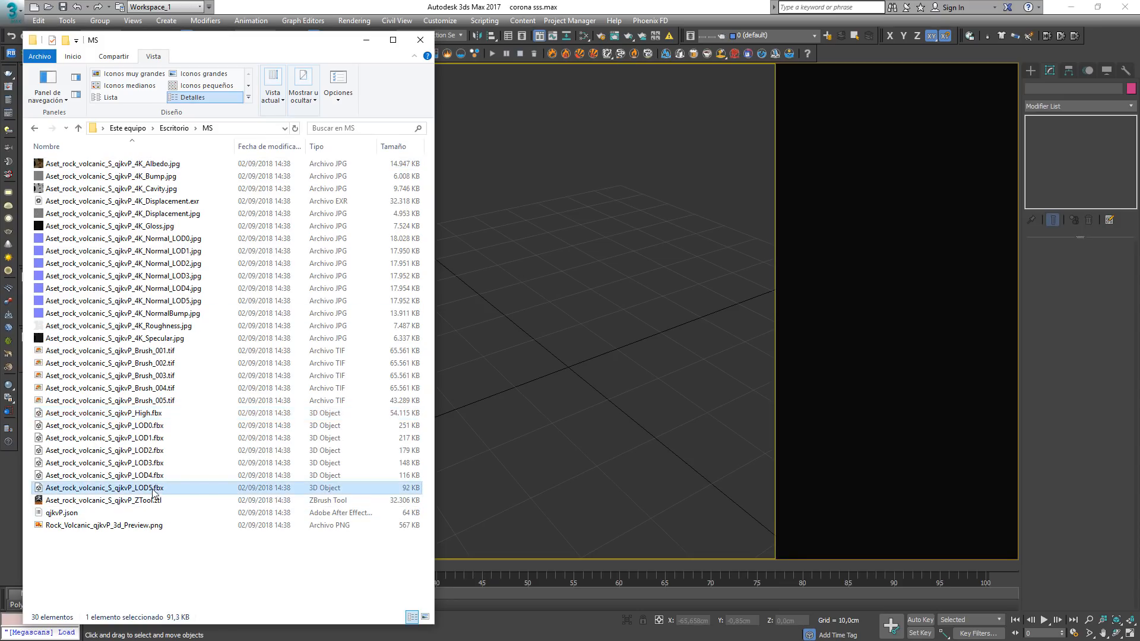
pyautogui.keyDown('shift'); pyautogui.click(158, 418); pyautogui.keyUp('shift')
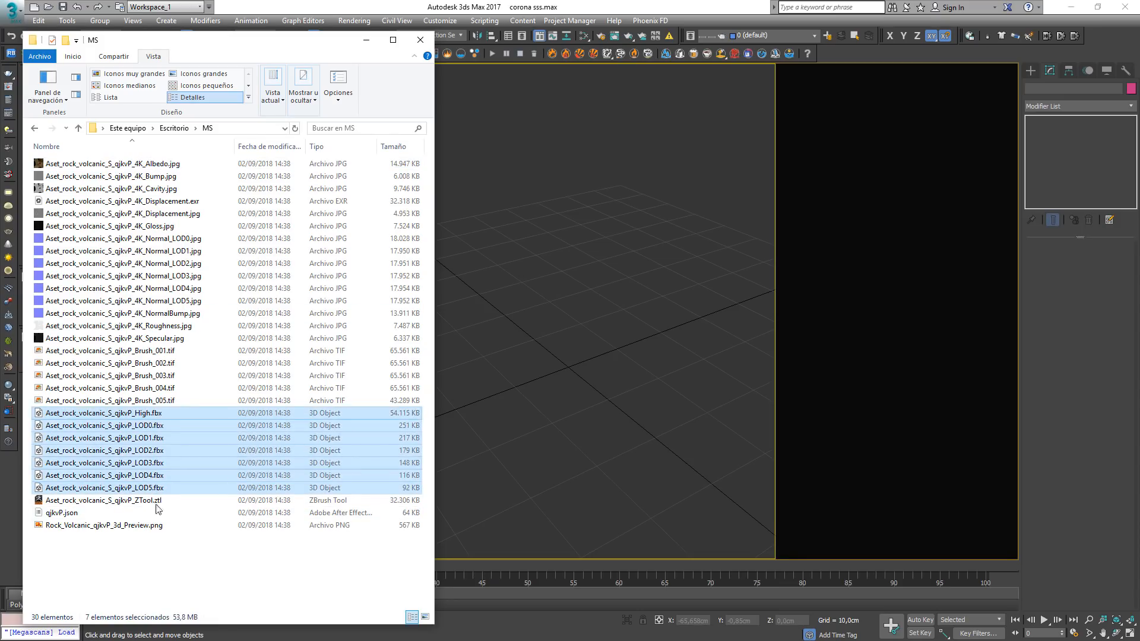
pyautogui.click(147, 505)
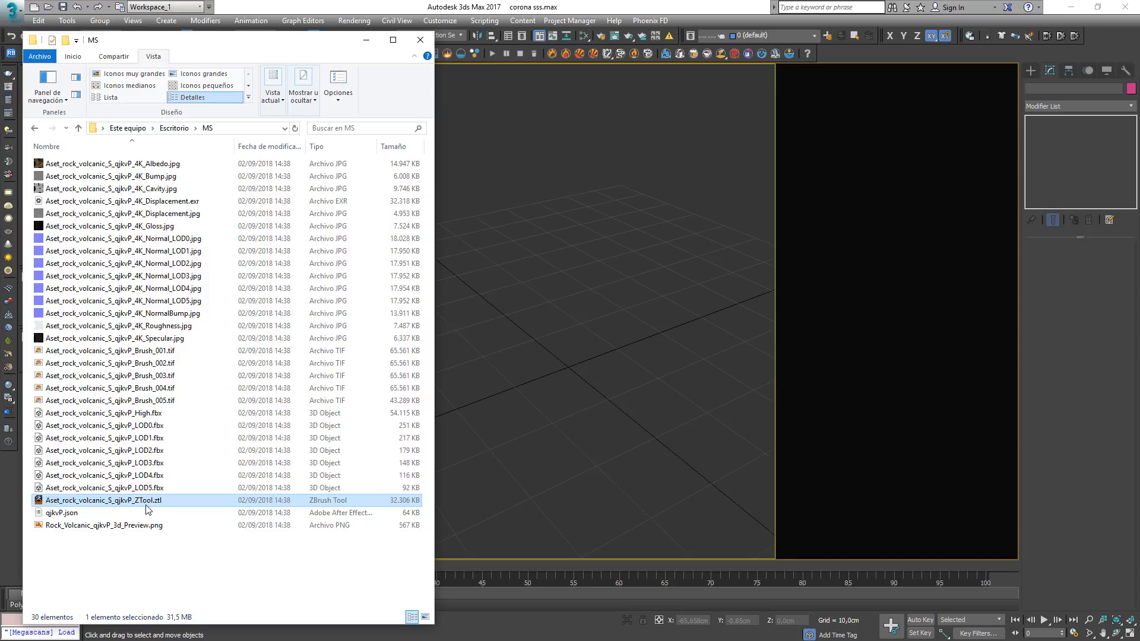
pyautogui.doubleClick(148, 525)
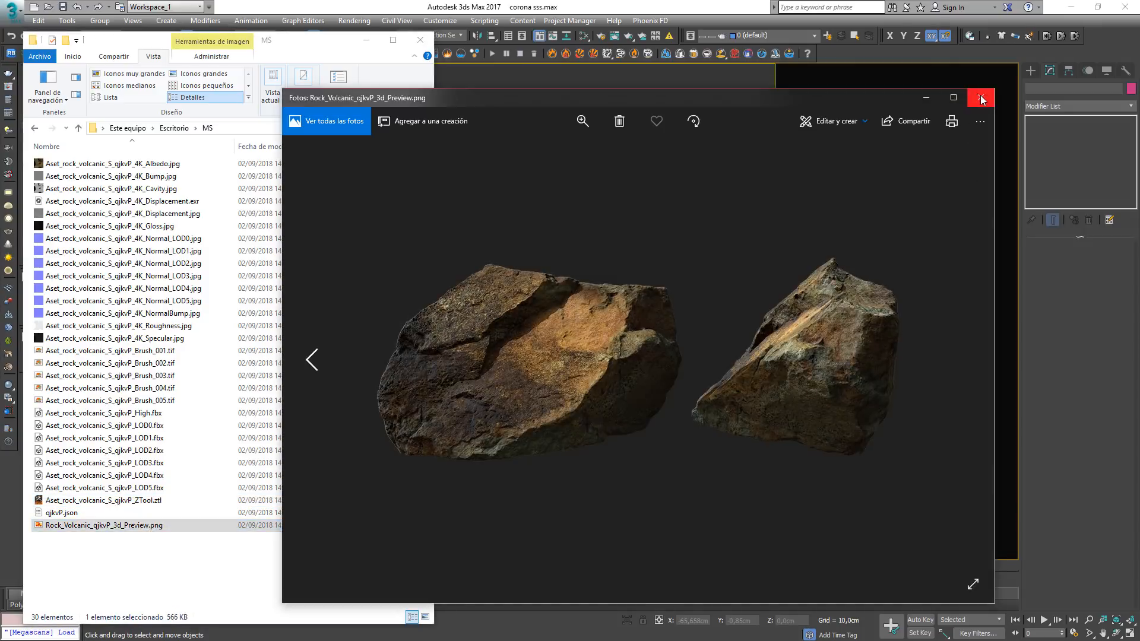
pyautogui.click(981, 99)
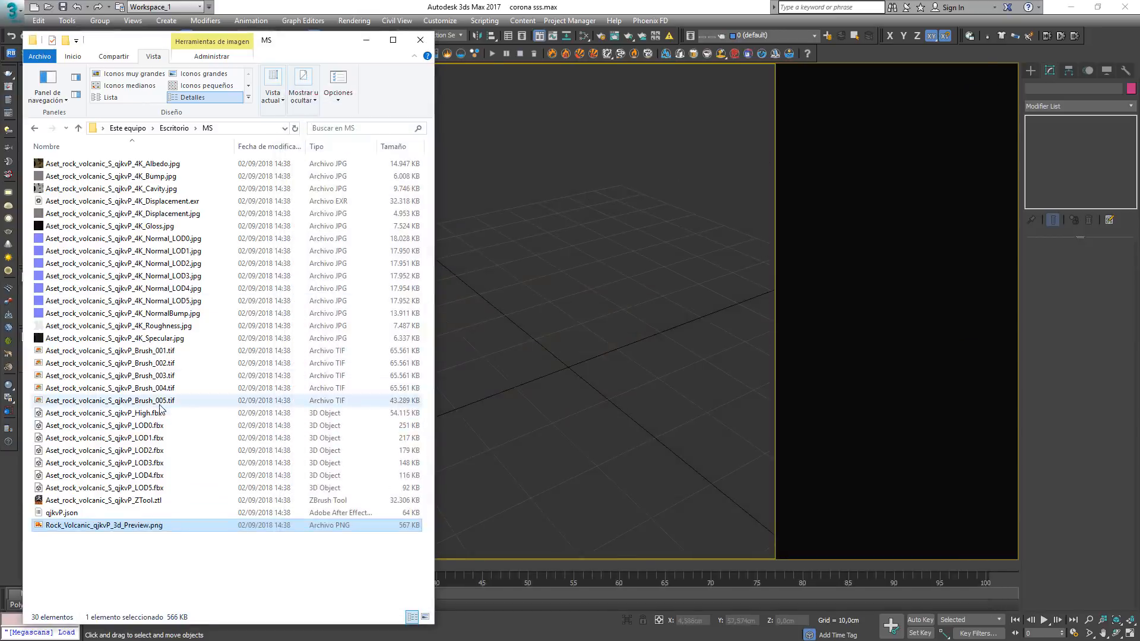
# Step: View the Brush_003.tif image and look over the 4K texture maps from Albedo to Specular in the MS folder
pyautogui.click(165, 377)
pyautogui.doubleClick(165, 377)
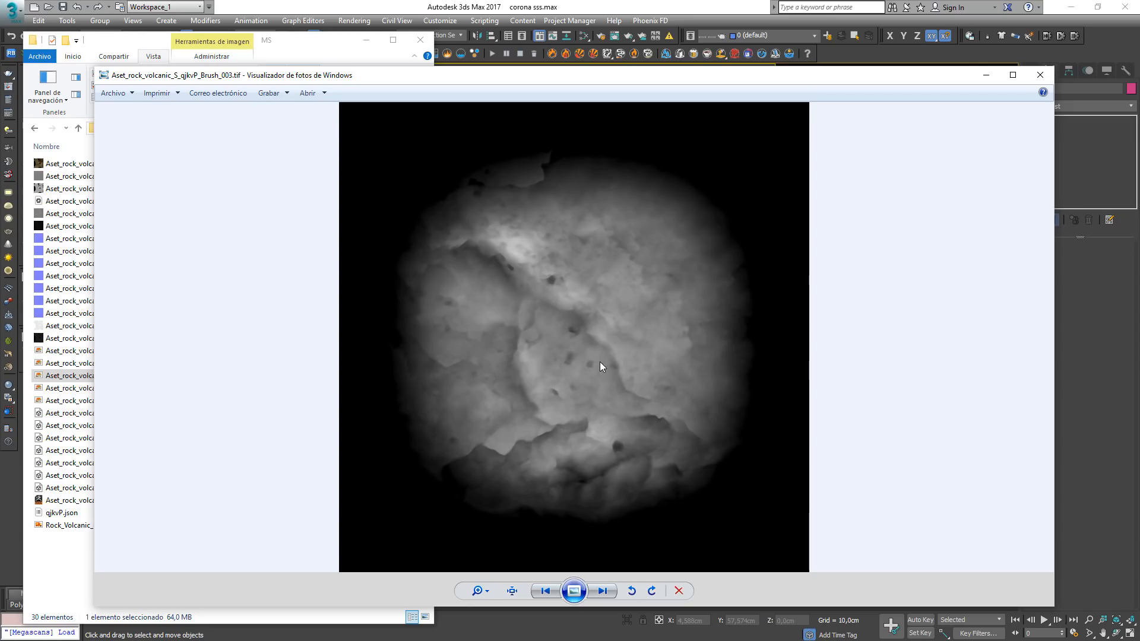
pyautogui.click(1040, 74)
pyautogui.click(127, 339)
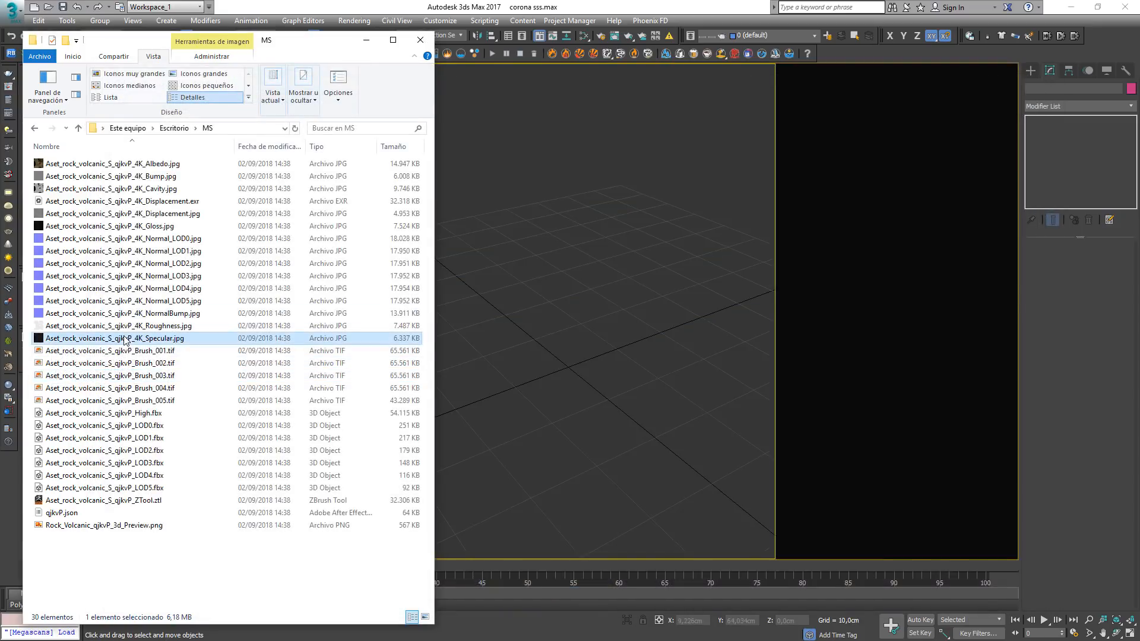
pyautogui.keyDown('shift'); pyautogui.click(118, 165); pyautogui.keyUp('shift')
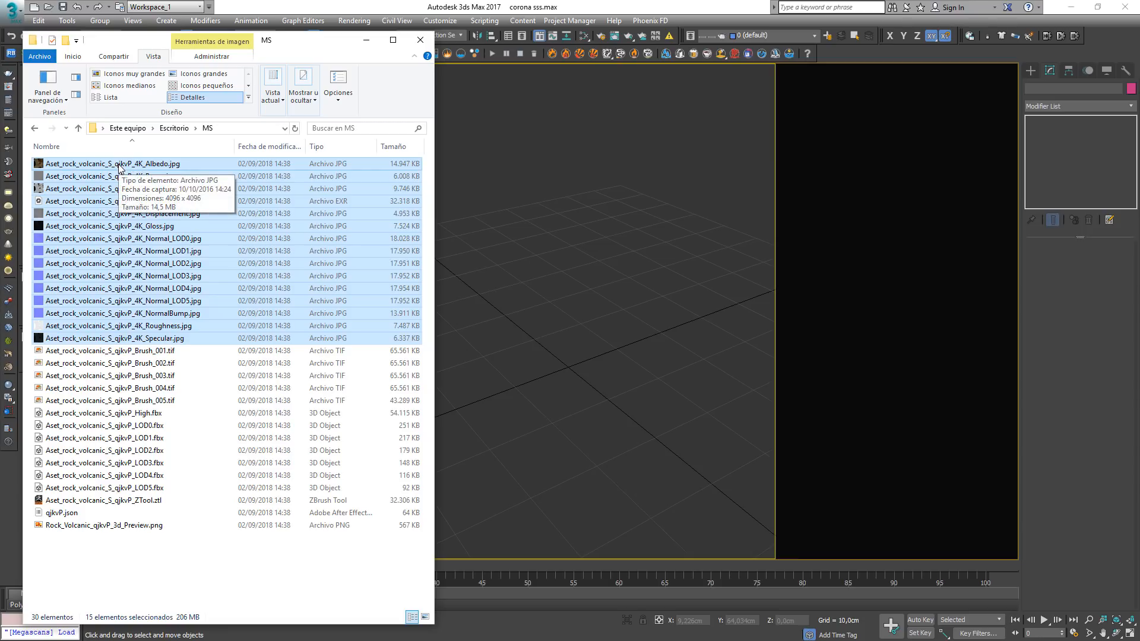
# Step: Import Aset_rock_volcanic_S_qjkvP_High.fbx into 3ds Max and place the rock on the grid in the perspective viewport
pyautogui.click(151, 415)
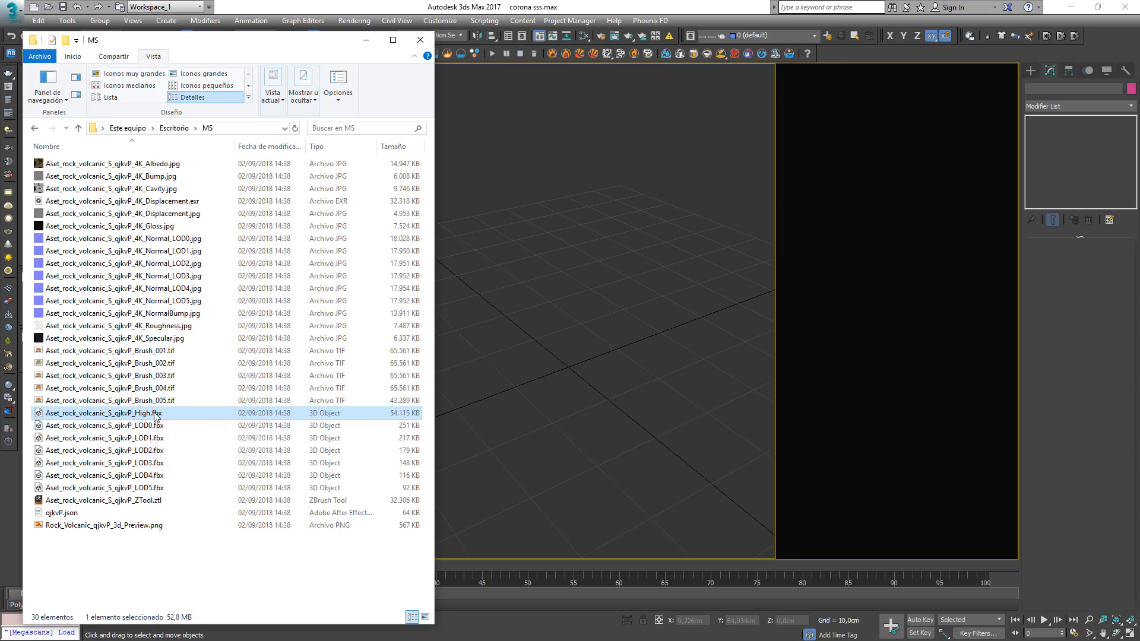
pyautogui.moveTo(148, 414); pyautogui.dragTo(563, 376)
pyautogui.click(581, 378)
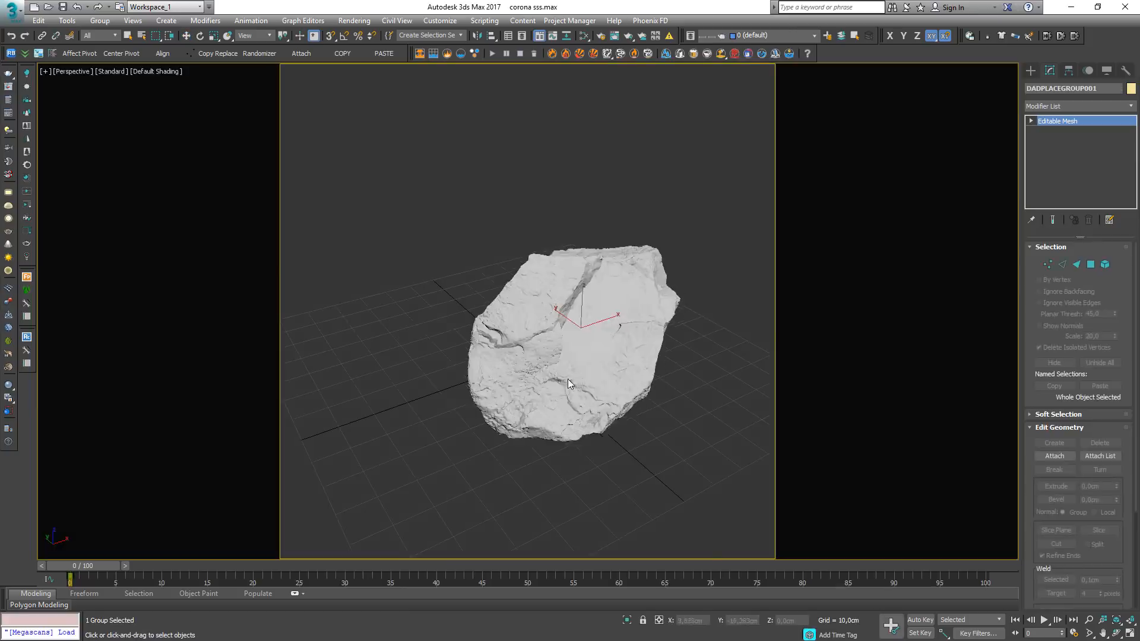
pyautogui.click(544, 393)
# Step: Examine the high-poly rock's mesh density up close and from a distance with edged faces displayed
pyautogui.scroll(5, 481, 350)
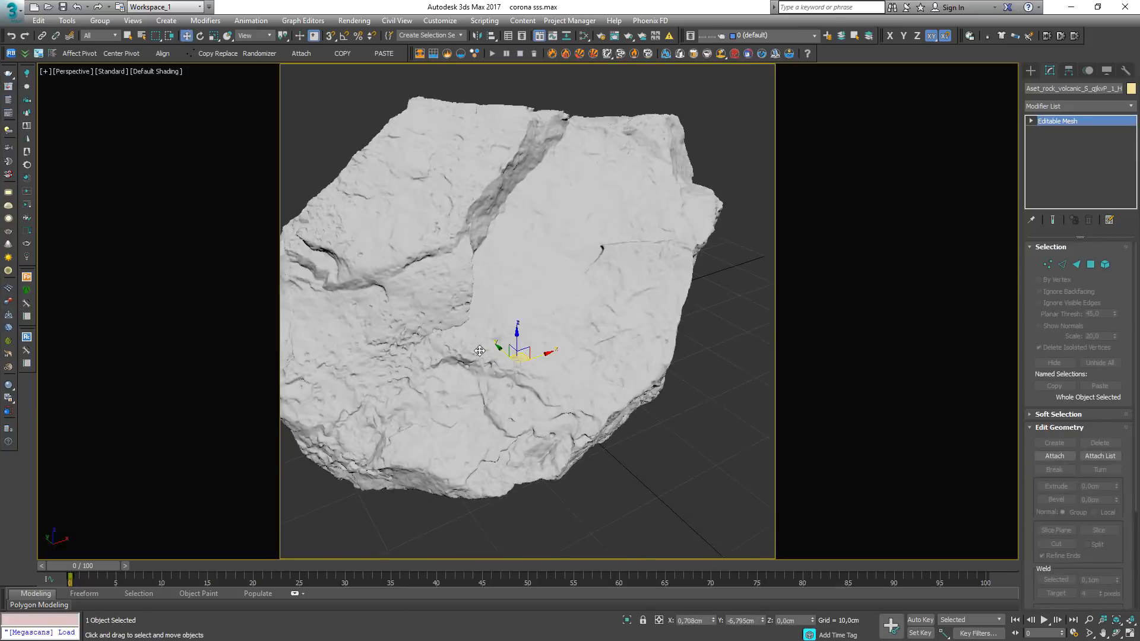
pyautogui.press('F4')
pyautogui.scroll(8, 445, 332)
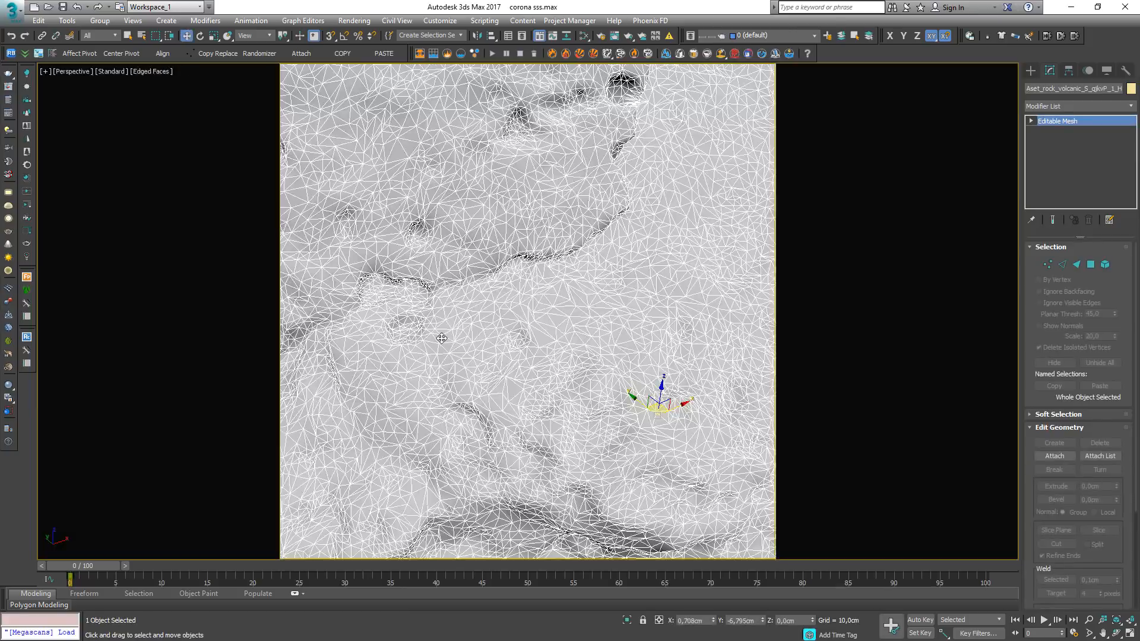
pyautogui.scroll(-10, 443, 340)
pyautogui.keyDown('alt'); pyautogui.moveTo(443, 340); pyautogui.dragTo(500, 361, button='middle'); pyautogui.keyUp('alt')
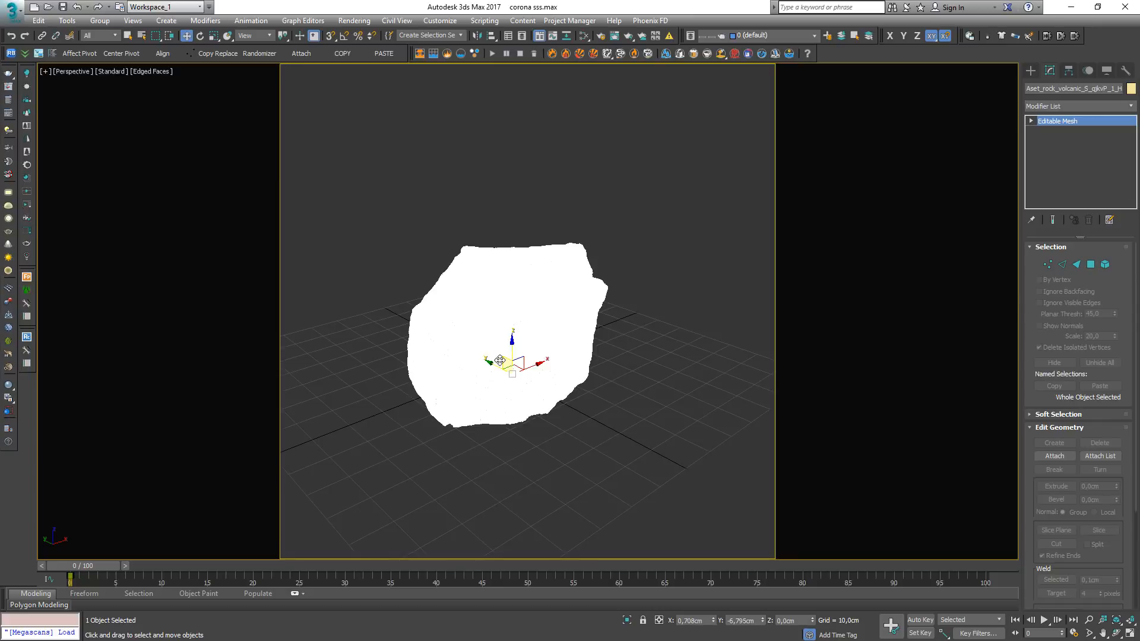
pyautogui.scroll(5, 502, 359)
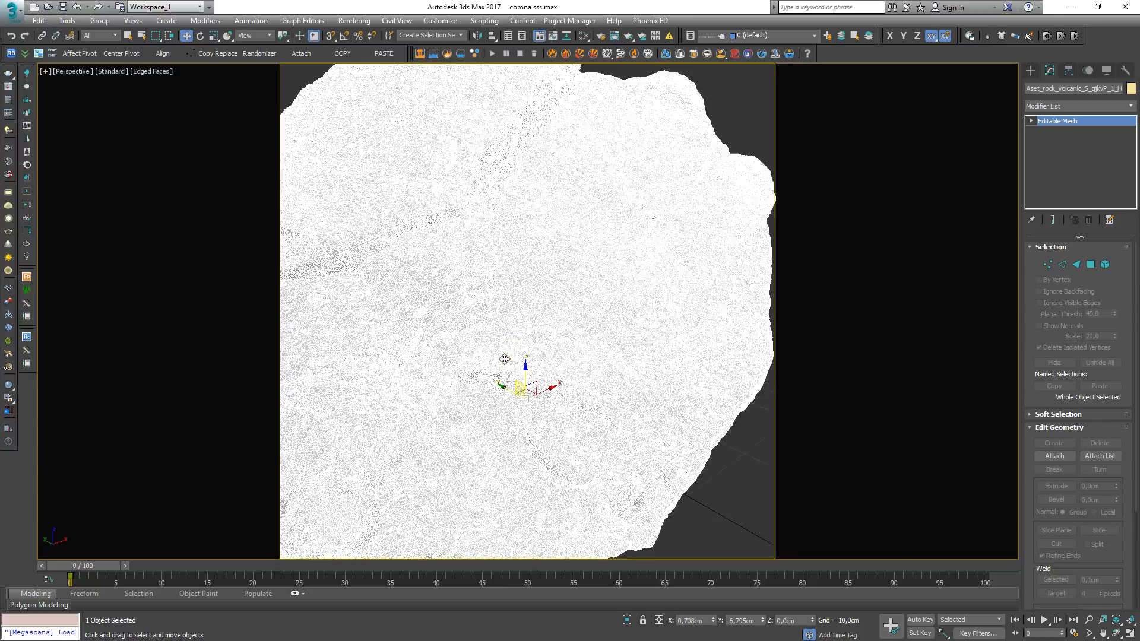
pyautogui.scroll(-5, 505, 360)
pyautogui.moveTo(508, 361)
pyautogui.keyDown('alt'); pyautogui.mouseDown(button='middle')
pyautogui.moveTo(488, 366)
pyautogui.moveTo(516, 370)
pyautogui.mouseUp(button='middle'); pyautogui.keyUp('alt')
pyautogui.click(658, 409)
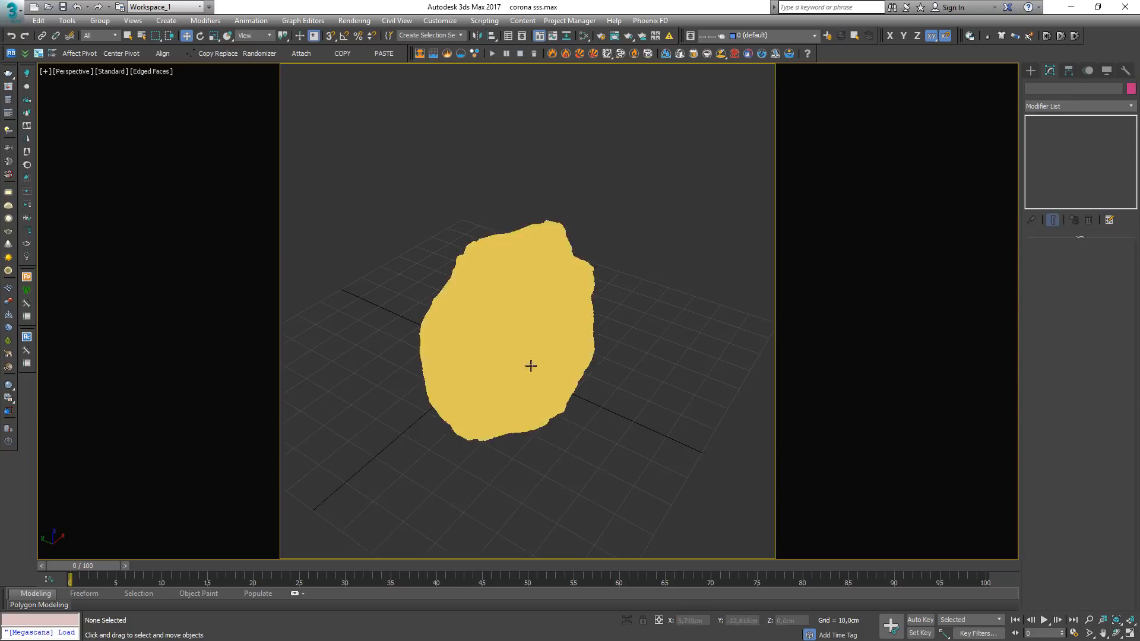
# Step: Turn off the edged faces display, inspect the shaded rock surface and select the rock mesh
pyautogui.press('F4')
pyautogui.scroll(6, 498, 360)
pyautogui.scroll(-4, 480, 350)
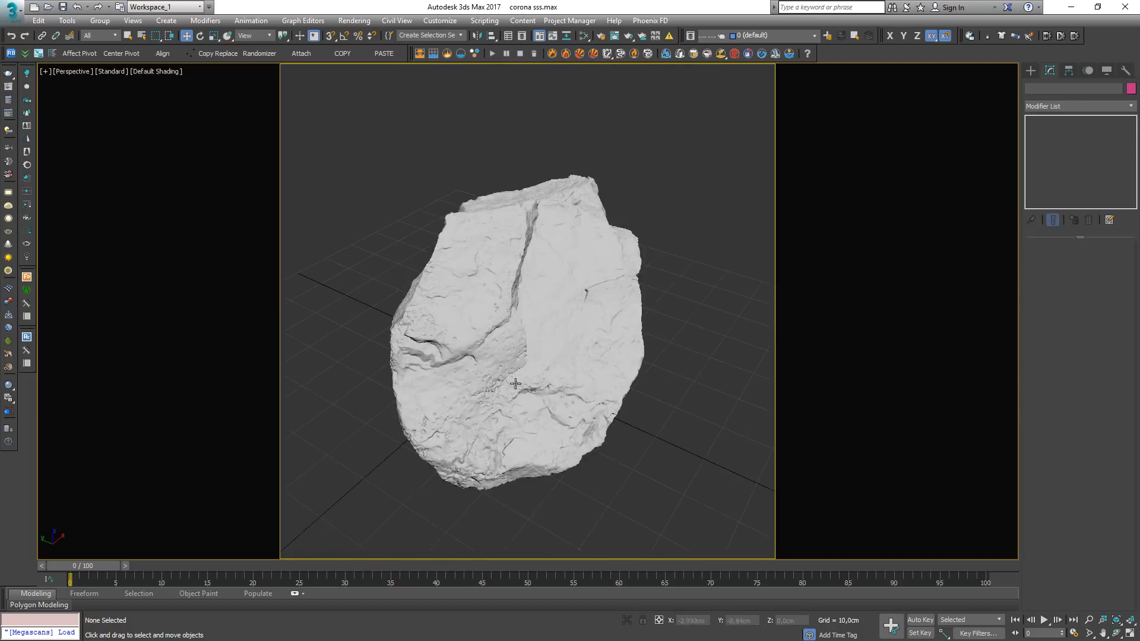
pyautogui.keyDown('alt'); pyautogui.moveTo(515, 384); pyautogui.dragTo(505, 396, button='middle'); pyautogui.keyUp('alt')
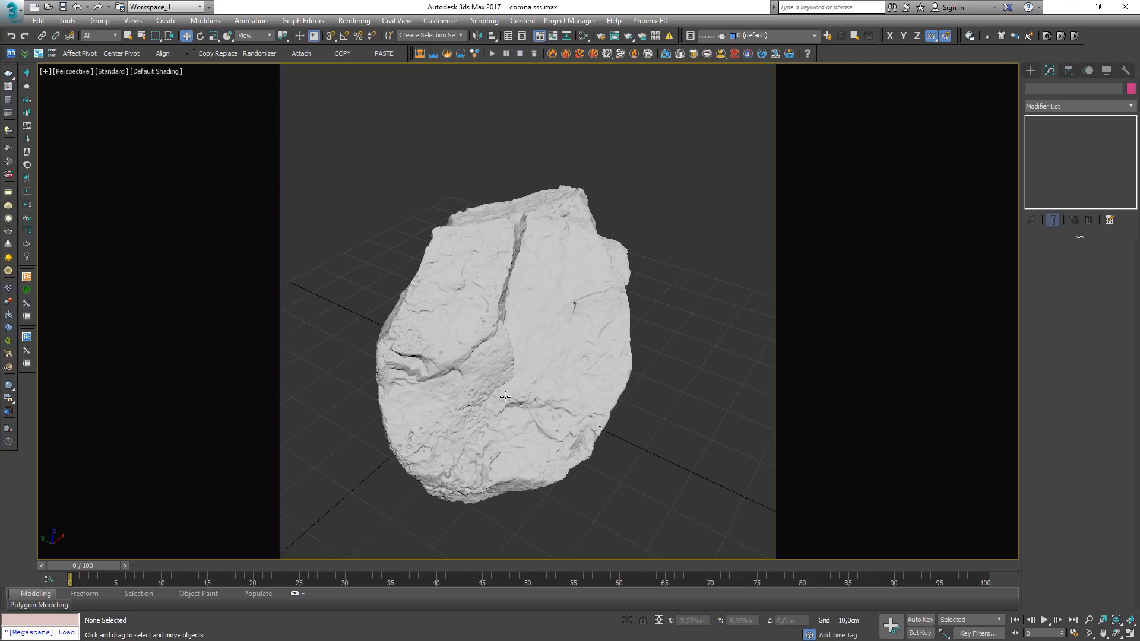
pyautogui.click(512, 353)
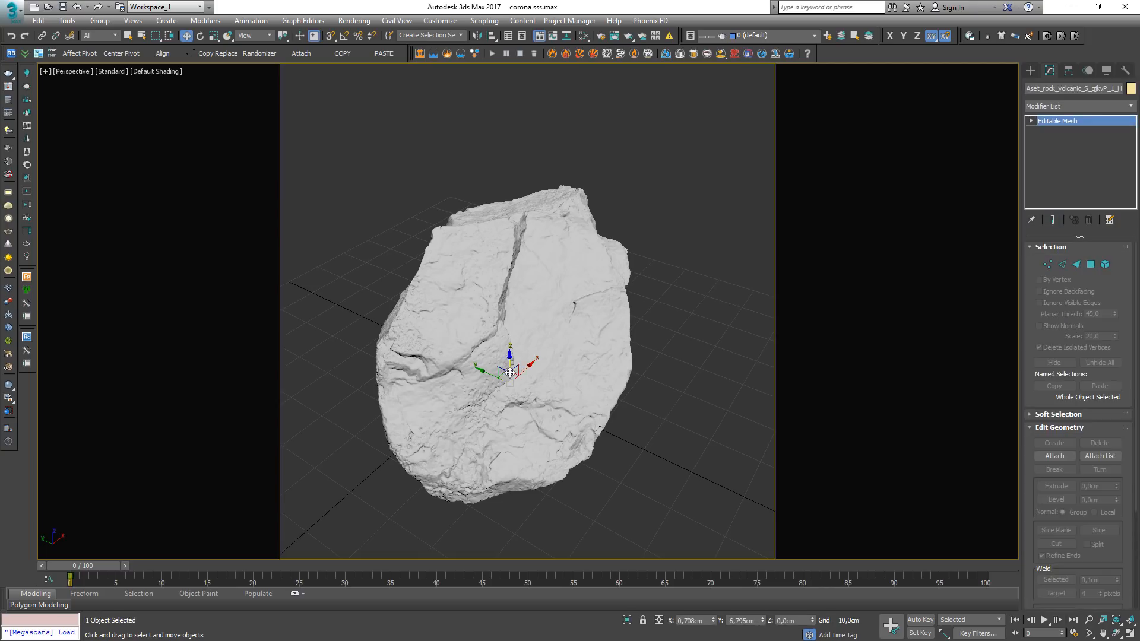
# Step: Import Aset_rock_volcanic_S_qjkvP_LOD0.fbx from the MS folder and place the rock on the ground beside the high-poly rock
pyautogui.keyDown('alt'); pyautogui.moveTo(542, 372); pyautogui.dragTo(536, 332, button='middle'); pyautogui.keyUp('alt')
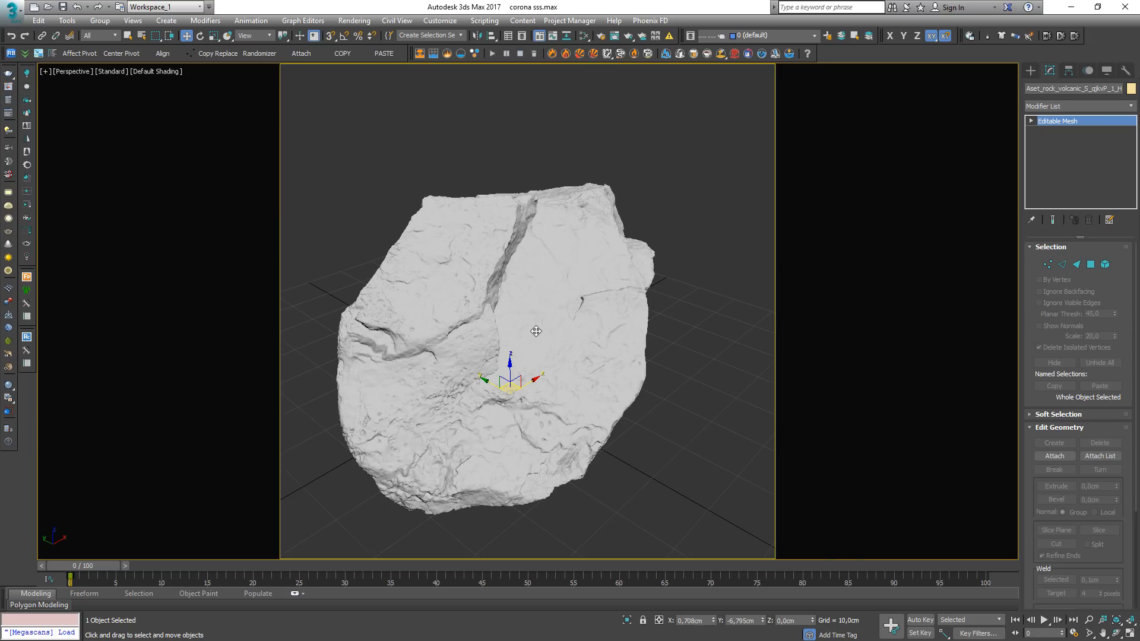
pyautogui.keyDown('alt'); pyautogui.moveTo(583, 380); pyautogui.dragTo(484, 399, button='middle'); pyautogui.keyUp('alt')
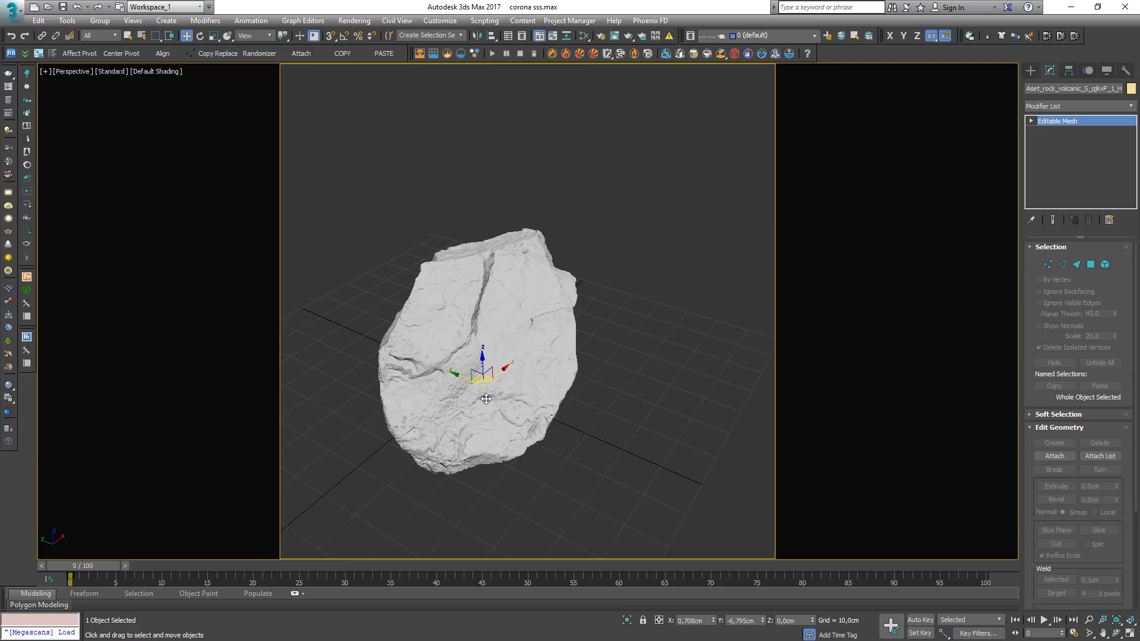
pyautogui.keyDown('alt'); pyautogui.moveTo(484, 399); pyautogui.dragTo(451, 401, button='middle'); pyautogui.keyUp('alt')
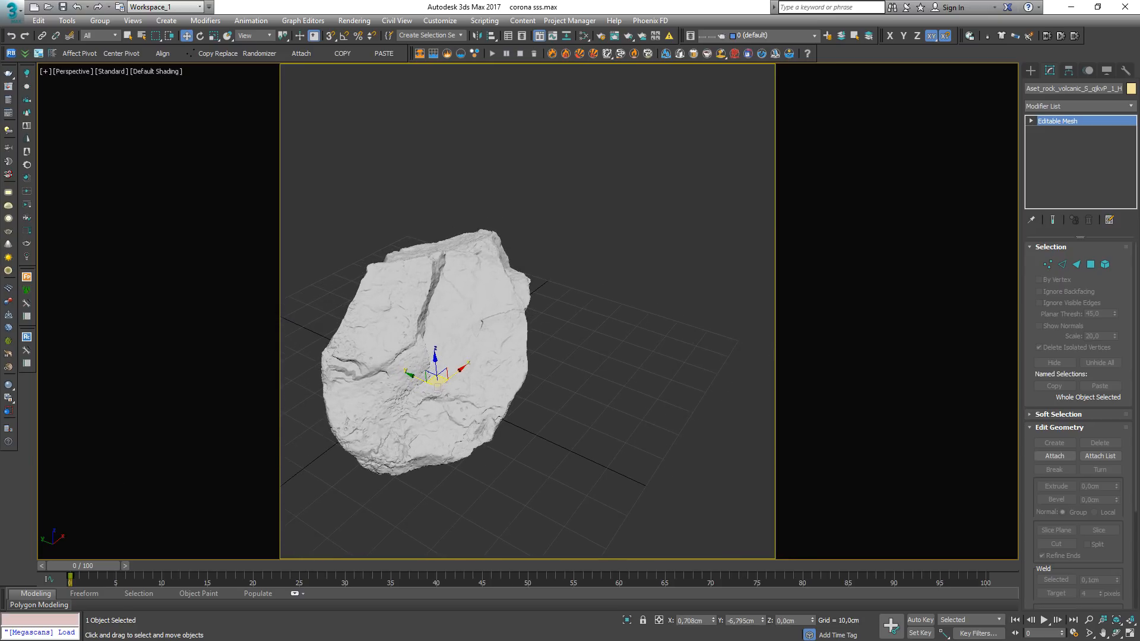
pyautogui.hotkey('alt', 'Tab')
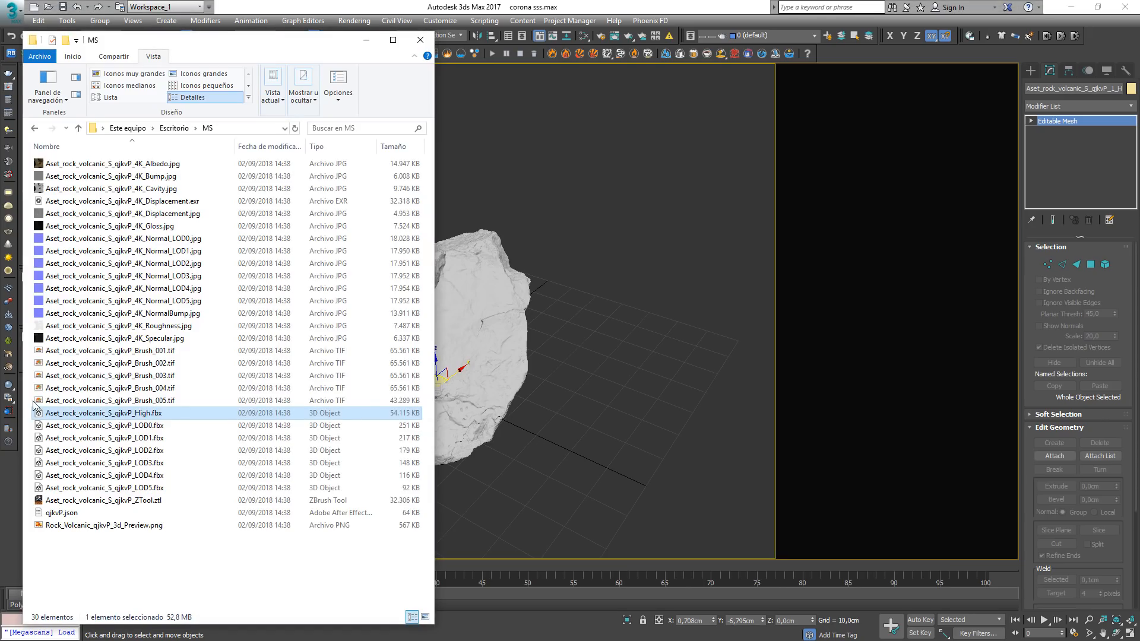
pyautogui.click(157, 426)
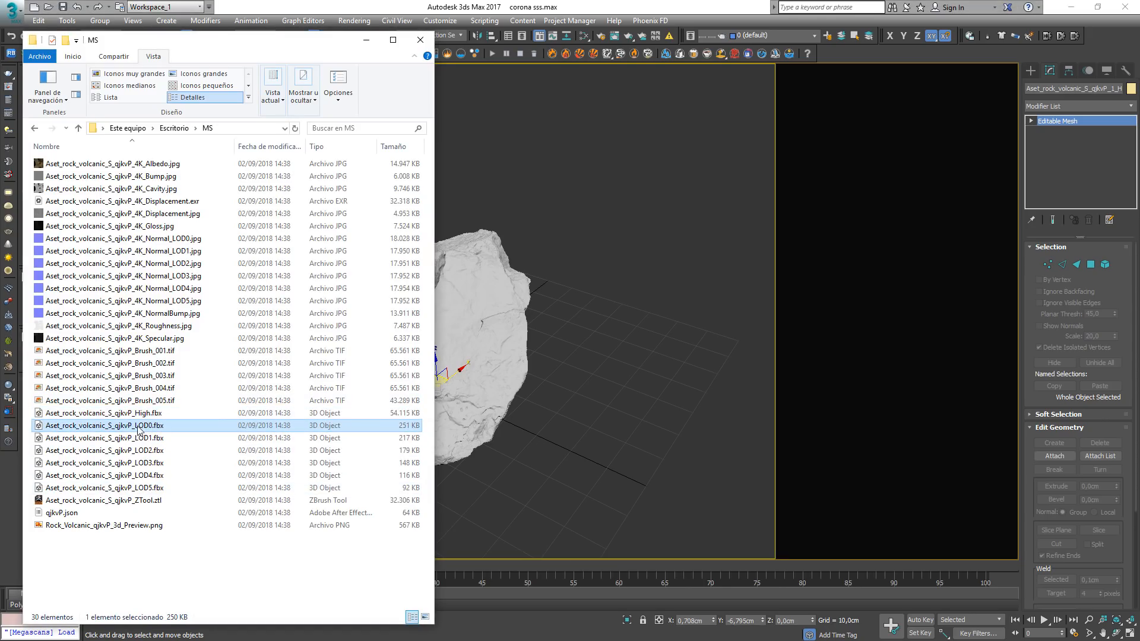
pyautogui.moveTo(137, 428); pyautogui.dragTo(547, 435)
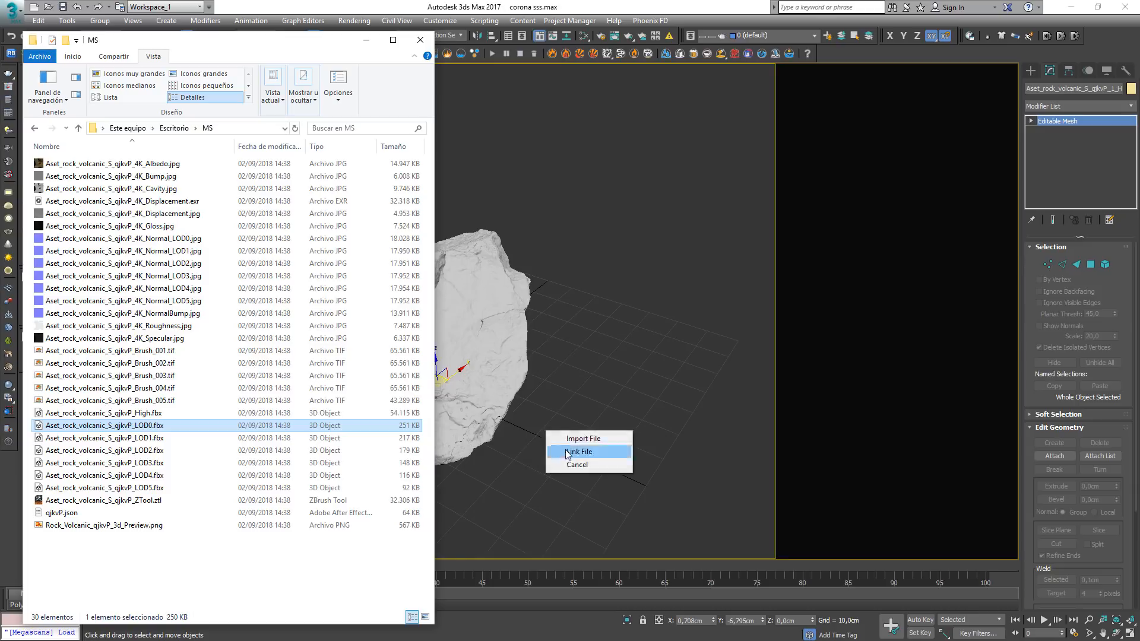
pyautogui.click(597, 438)
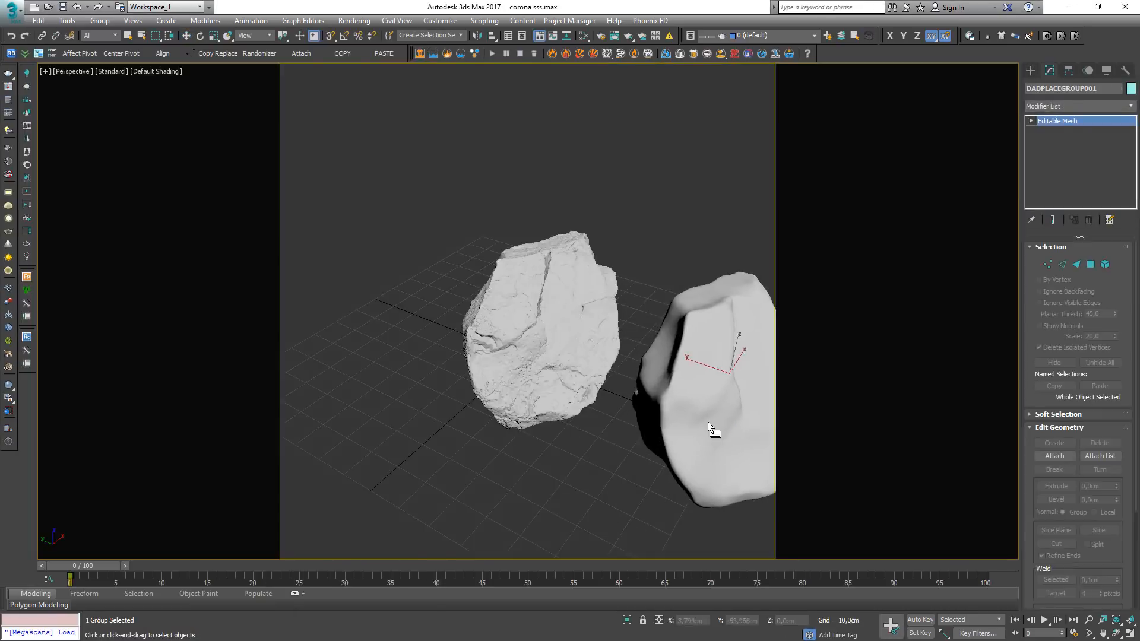
pyautogui.click(708, 421)
# Step: Examine the LOD0 rock from several angles beside the high-poly rock, briefly displaying its edged faces
pyautogui.moveTo(708, 421)
pyautogui.keyDown('alt'); pyautogui.mouseDown(button='middle')
pyautogui.moveTo(597, 317)
pyautogui.moveTo(654, 276)
pyautogui.moveTo(371, 307)
pyautogui.moveTo(565, 322)
pyautogui.moveTo(582, 442)
pyautogui.moveTo(557, 360)
pyautogui.moveTo(473, 320)
pyautogui.mouseUp(button='middle'); pyautogui.keyUp('alt')
pyautogui.press('F4')
pyautogui.press('F4')
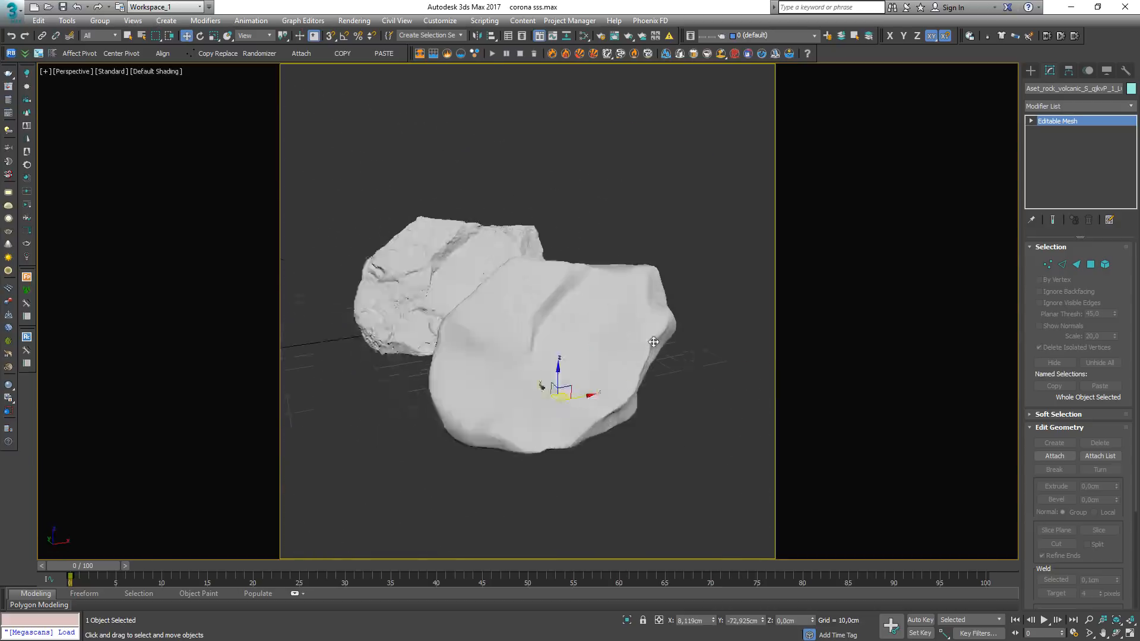
pyautogui.scroll(3, 566, 346)
pyautogui.scroll(-3, 452, 390)
pyautogui.keyDown('alt'); pyautogui.moveTo(469, 390); pyautogui.dragTo(535, 380, button='middle'); pyautogui.keyUp('alt')
pyautogui.scroll(-5, 537, 452)
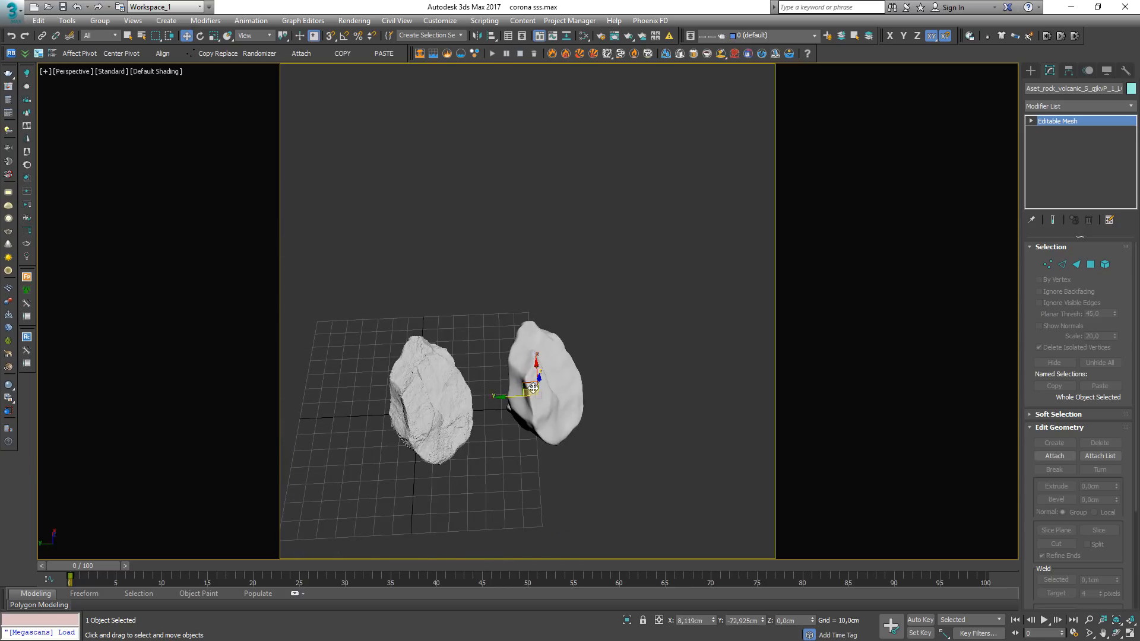
pyautogui.scroll(4, 534, 380)
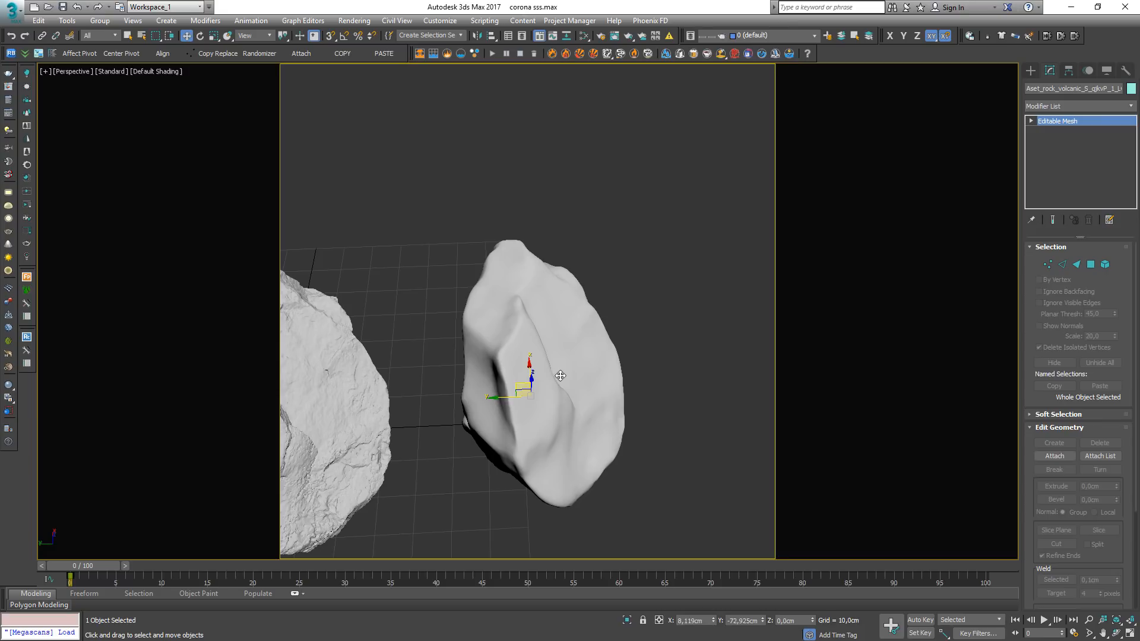
pyautogui.keyDown('alt'); pyautogui.moveTo(560, 376); pyautogui.dragTo(574, 327, button='middle'); pyautogui.keyUp('alt')
pyautogui.press('F4')
pyautogui.press('F4')
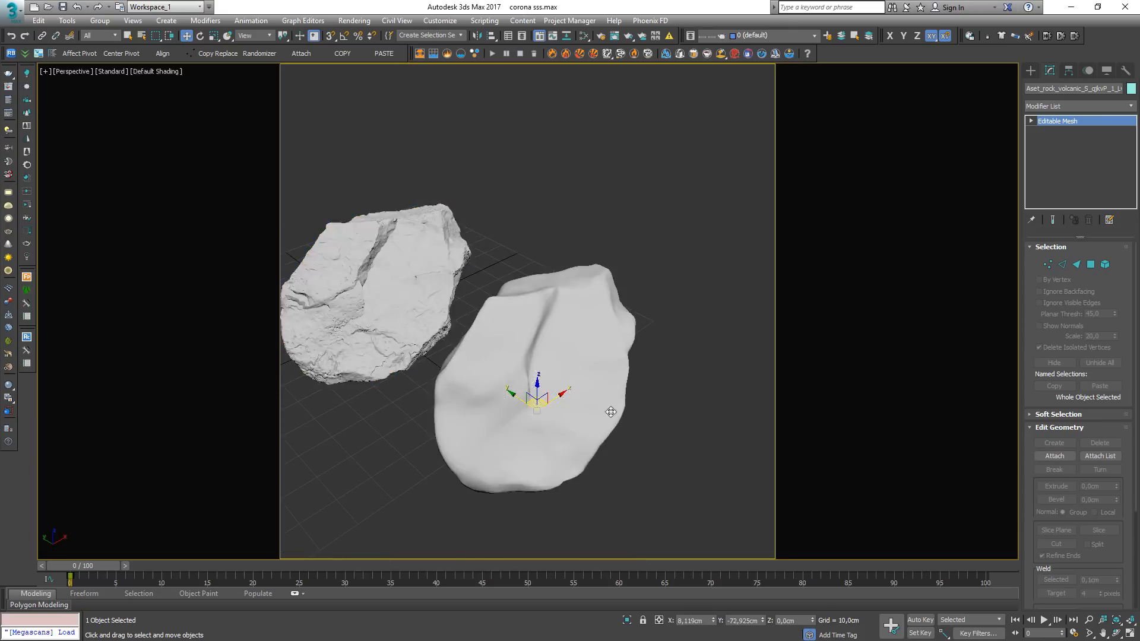
pyautogui.keyDown('alt'); pyautogui.moveTo(592, 398); pyautogui.dragTo(545, 401, button='middle'); pyautogui.keyUp('alt')
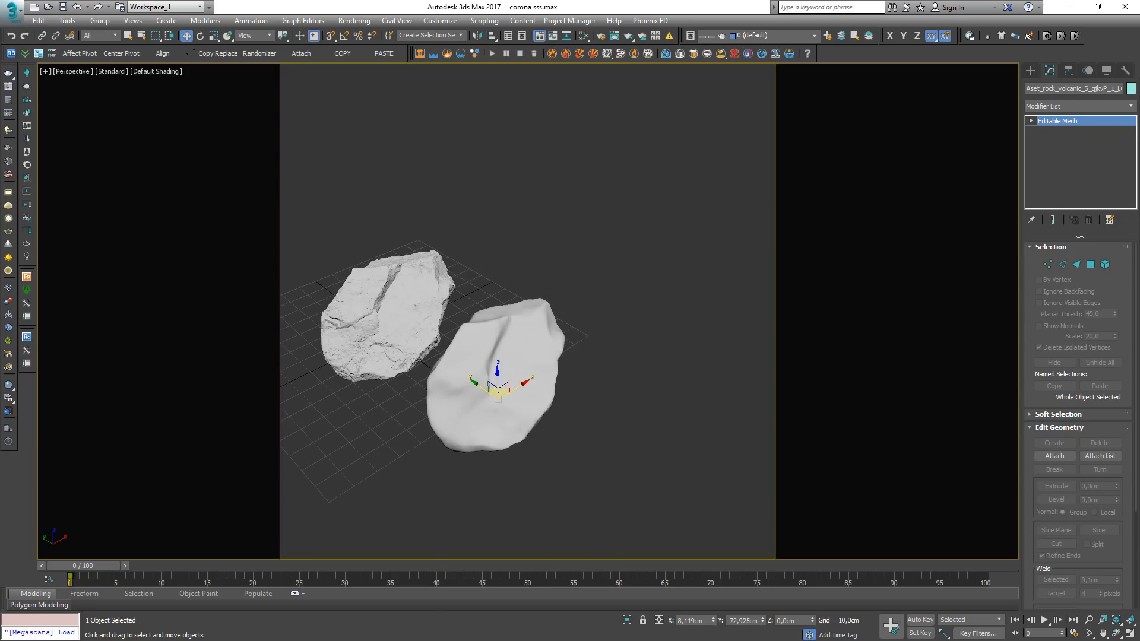
# Step: Import Aset_rock_volcanic_S_qjkvP_LOD5.fbx from the MS folder and place it in the perspective viewport
pyautogui.hotkey('alt', 'Tab')
pyautogui.moveTo(73, 488); pyautogui.dragTo(642, 447)
pyautogui.click(671, 454)
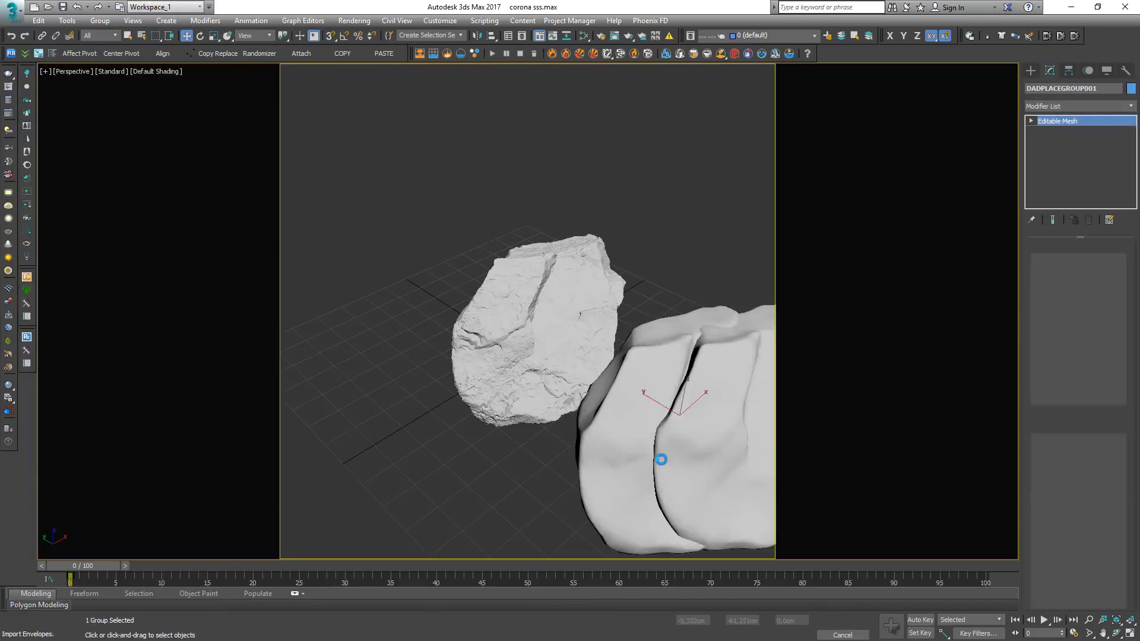
pyautogui.click(693, 473)
# Step: Move the LOD5 rock past the LOD0 rock, to about X 15.1 cm and Y -133.3 cm
pyautogui.press('w')
pyautogui.scroll(-5, 534, 383)
pyautogui.keyDown('alt'); pyautogui.moveTo(534, 383); pyautogui.dragTo(594, 410, button='middle'); pyautogui.keyUp('alt')
pyautogui.moveTo(594, 397); pyautogui.dragTo(457, 407, button='middle')
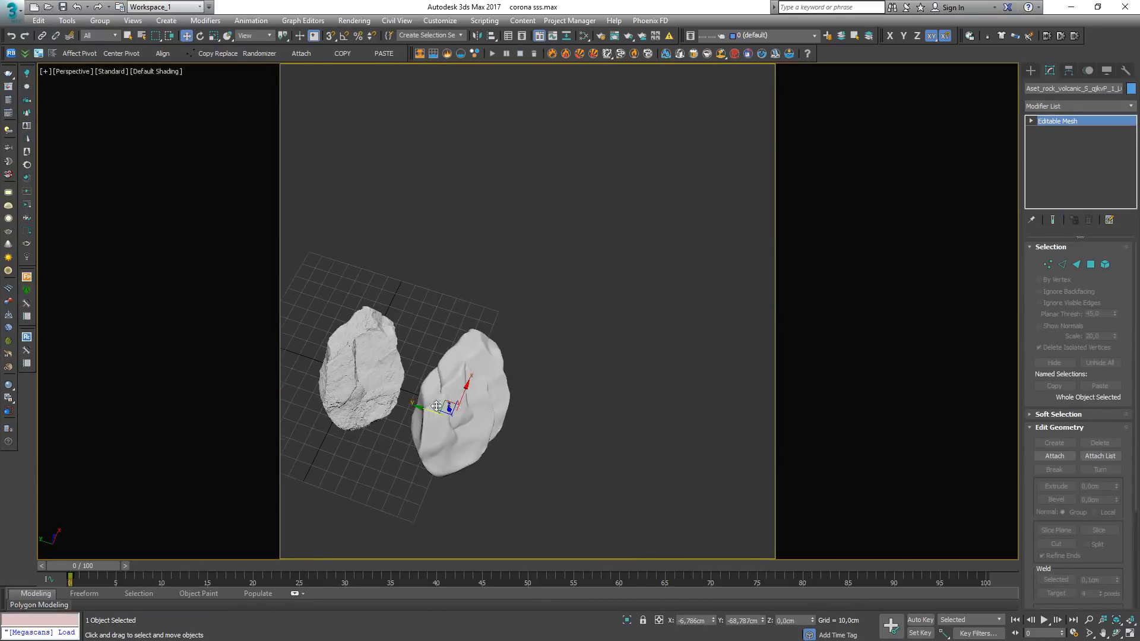
pyautogui.moveTo(449, 399); pyautogui.dragTo(569, 397)
# Step: Compare the mesh density of the high-poly, LOD0 and LOD5 rocks with edged faces temporarily displayed
pyautogui.press('F4')
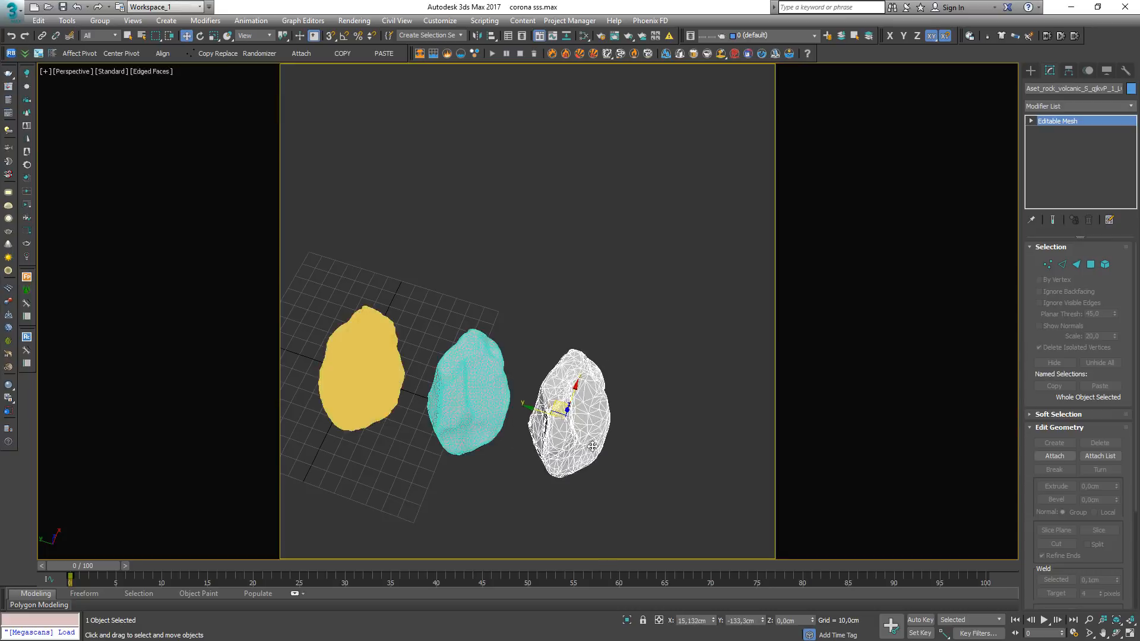
pyautogui.moveTo(593, 446)
pyautogui.keyDown('alt'); pyautogui.mouseDown(button='middle')
pyautogui.moveTo(530, 392)
pyautogui.moveTo(459, 382)
pyautogui.moveTo(371, 338)
pyautogui.moveTo(394, 344)
pyautogui.moveTo(415, 382)
pyautogui.moveTo(415, 445)
pyautogui.moveTo(647, 392)
pyautogui.moveTo(591, 385)
pyautogui.mouseUp(button='middle'); pyautogui.keyUp('alt')
pyautogui.press('F4')
pyautogui.scroll(3, 529, 392)
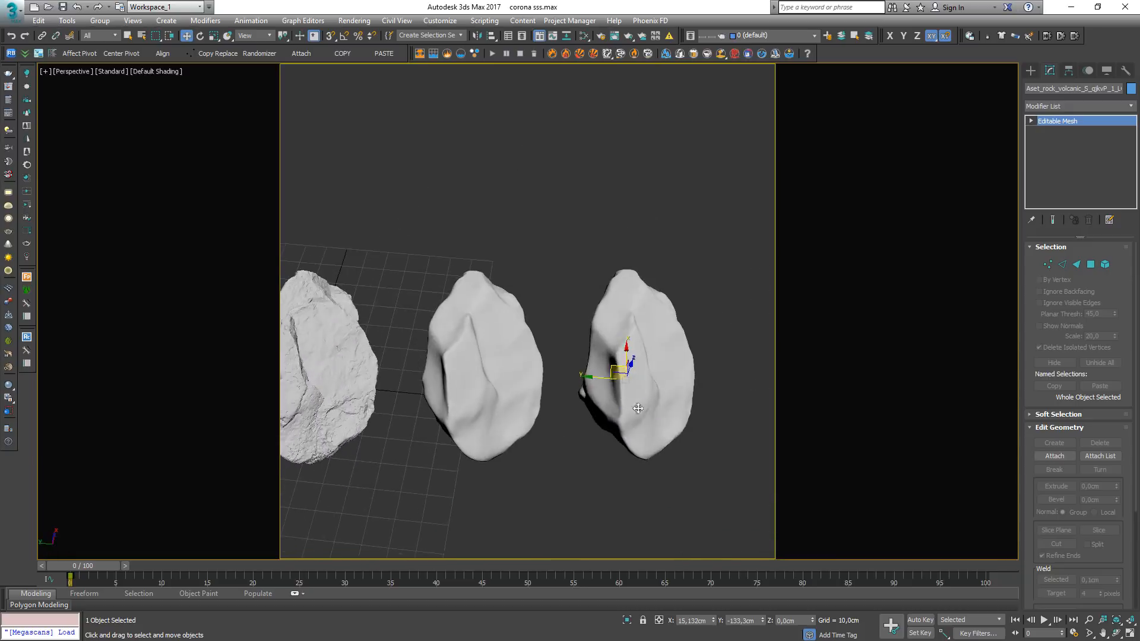
# Step: Line up the LOD0 and LOD5 rocks in an evenly spaced row with the high-poly rock
pyautogui.moveTo(598, 379); pyautogui.dragTo(596, 378)
pyautogui.scroll(-4, 596, 377)
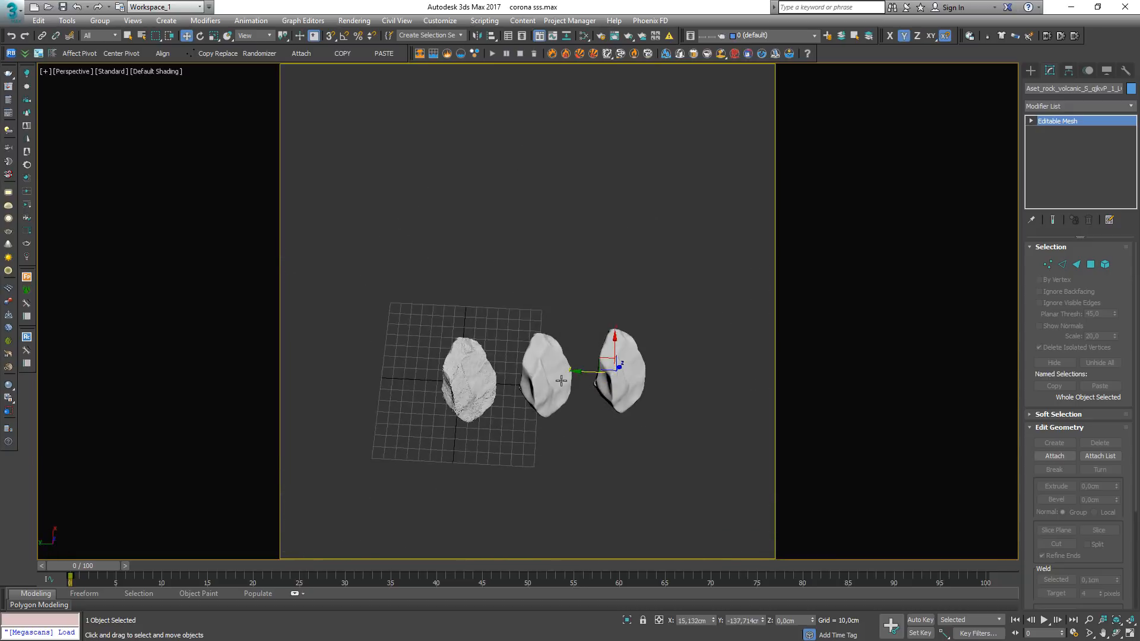
pyautogui.click(541, 371)
pyautogui.click(620, 365)
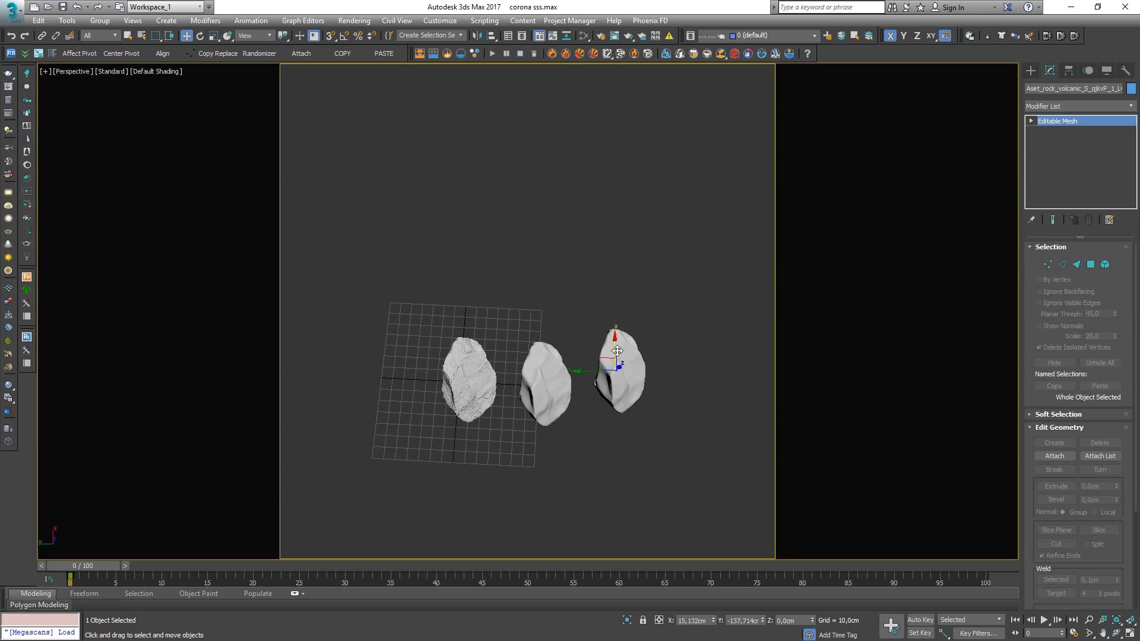
pyautogui.moveTo(621, 367); pyautogui.dragTo(603, 389)
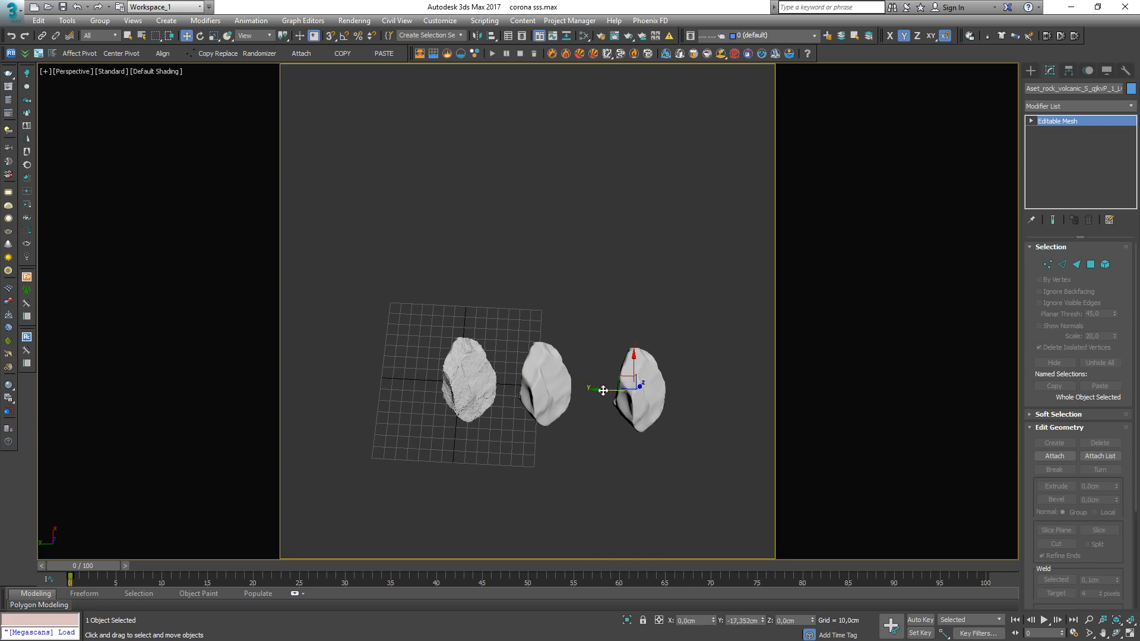
pyautogui.keyDown('alt'); pyautogui.moveTo(604, 390); pyautogui.dragTo(610, 363, button='middle'); pyautogui.keyUp('alt')
pyautogui.moveTo(618, 408); pyautogui.dragTo(598, 421)
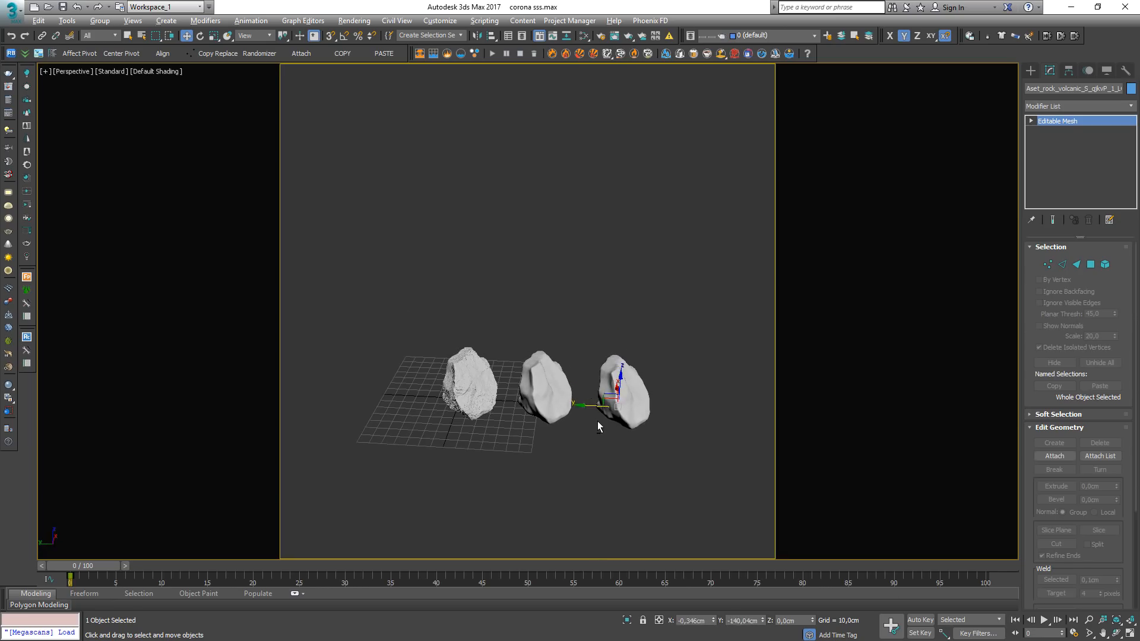
# Step: Select the high-poly, LOD0 and LOD5 rocks one after another to compare their surface detail
pyautogui.scroll(2, 594, 418)
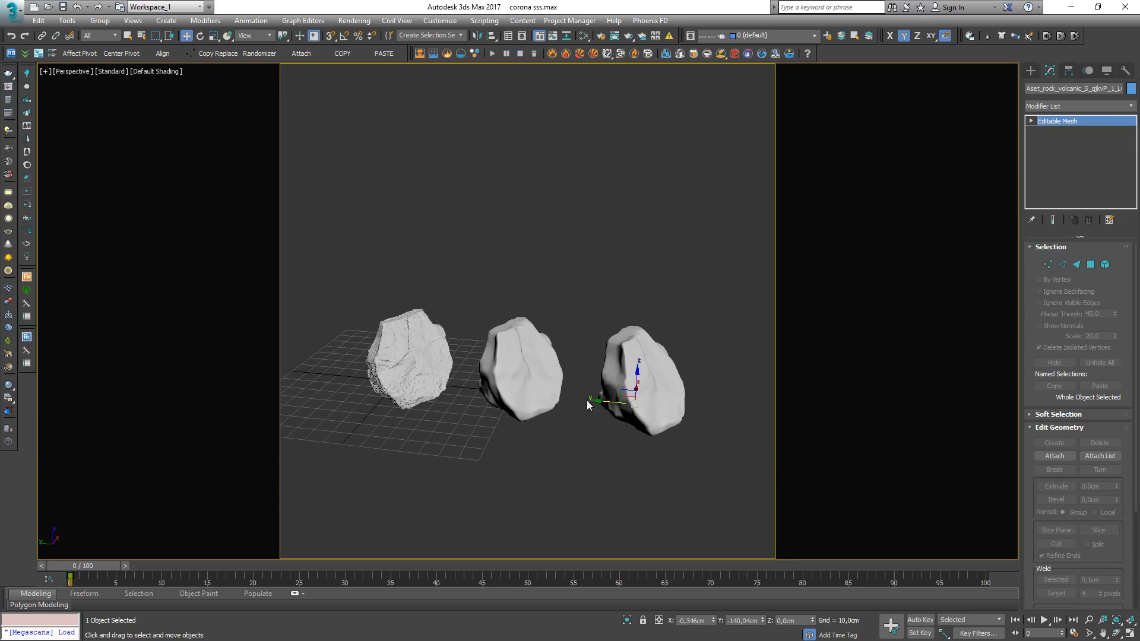
pyautogui.click(394, 358)
pyautogui.click(544, 368)
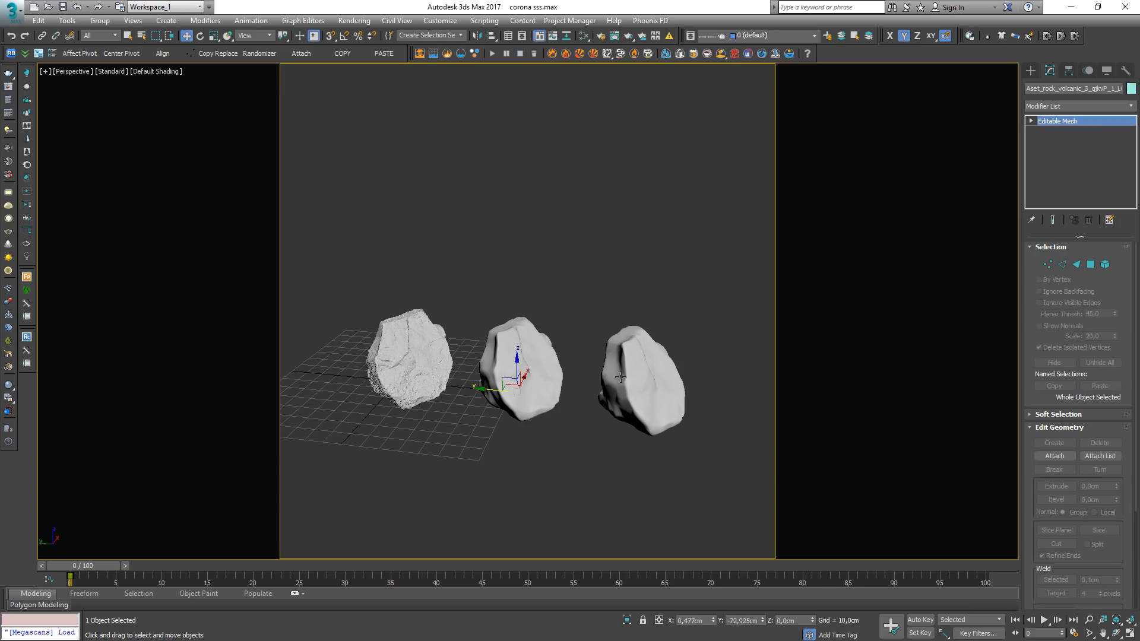
pyautogui.click(631, 379)
pyautogui.moveTo(554, 404); pyautogui.dragTo(601, 431, button='middle')
# Step: Select the high-poly rock and isolate it in the viewport
pyautogui.click(467, 327)
pyautogui.moveTo(530, 408); pyautogui.dragTo(561, 436, button='middle')
pyautogui.keyDown('alt'); pyautogui.moveTo(561, 436); pyautogui.dragTo(584, 433, button='middle'); pyautogui.keyUp('alt')
pyautogui.hotkey('alt', 'q')
pyautogui.scroll(4, 553, 415)
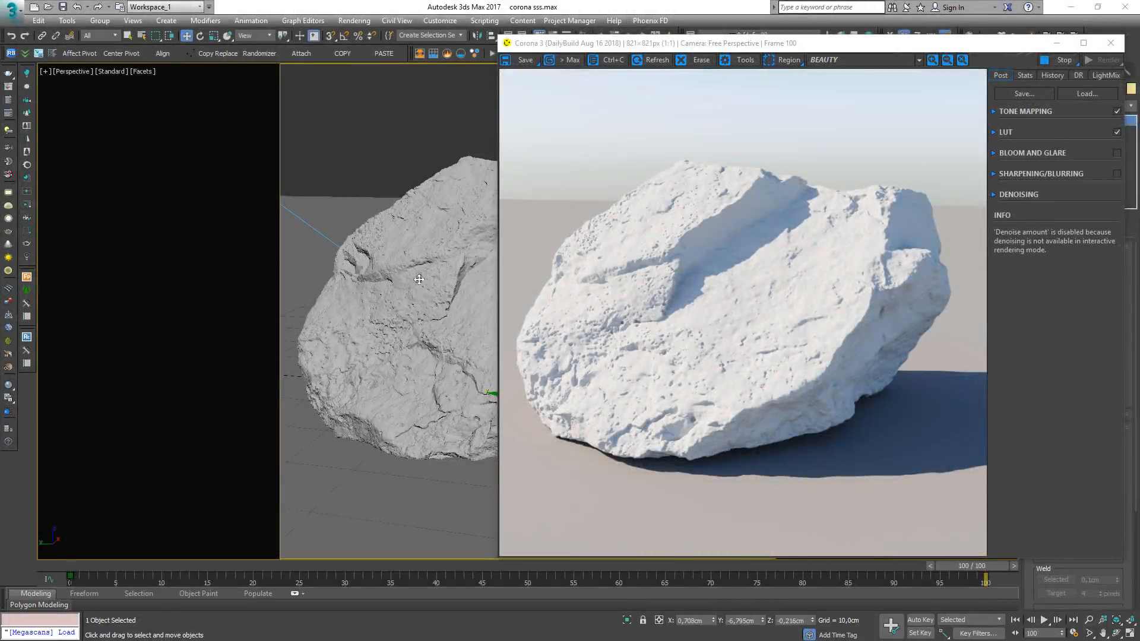
# Step: Inspect the rock in the Corona interactive render from afar and up close, and locate the sun light illuminating it
pyautogui.scroll(-8, 419, 279)
pyautogui.moveTo(419, 285); pyautogui.dragTo(416, 366, button='middle')
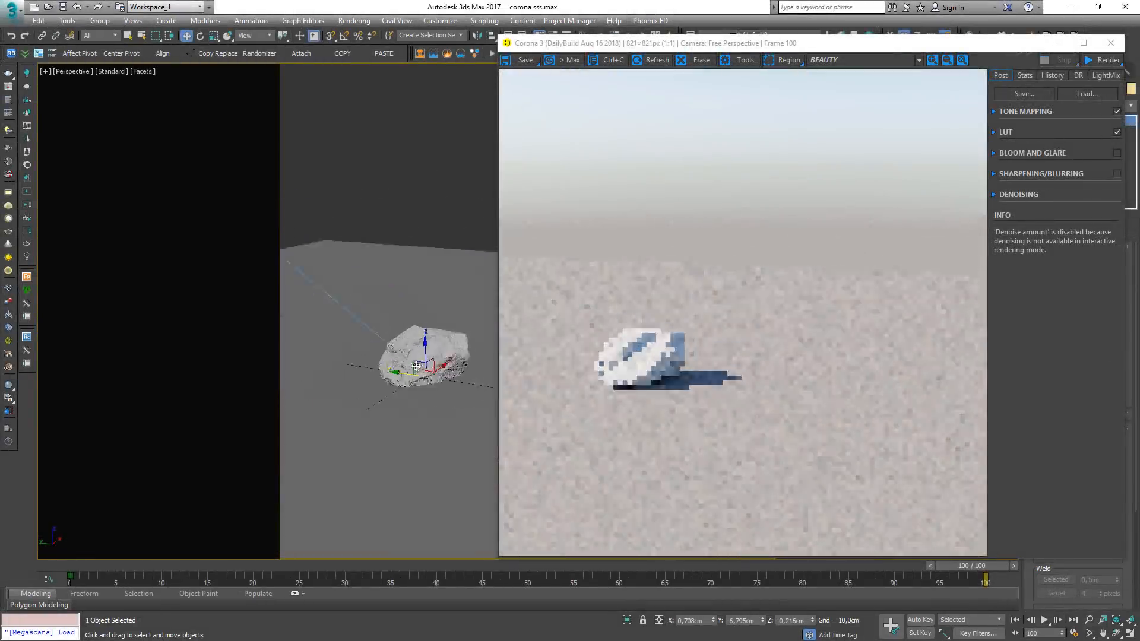
pyautogui.scroll(-10, 419, 368)
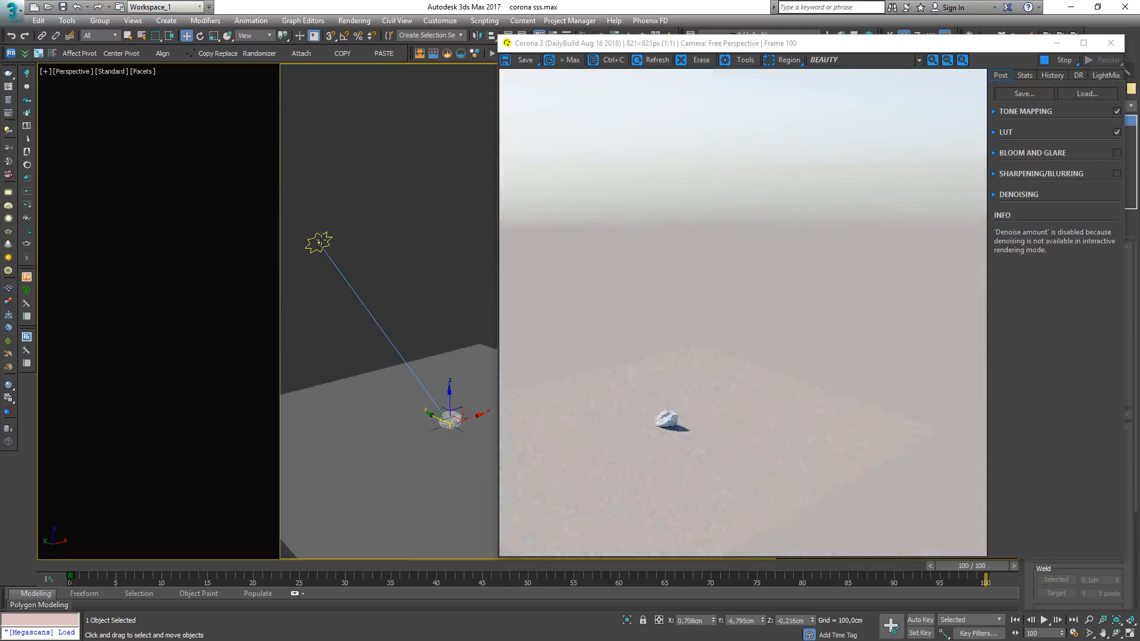
pyautogui.click(321, 241)
pyautogui.scroll(10, 430, 370)
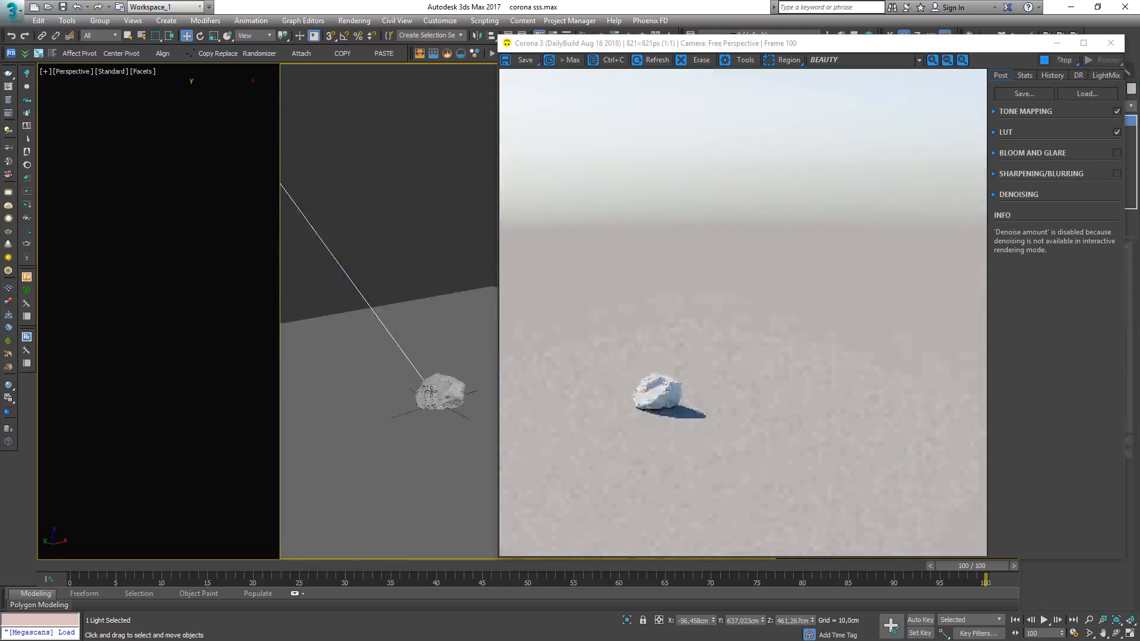
pyautogui.click(462, 397)
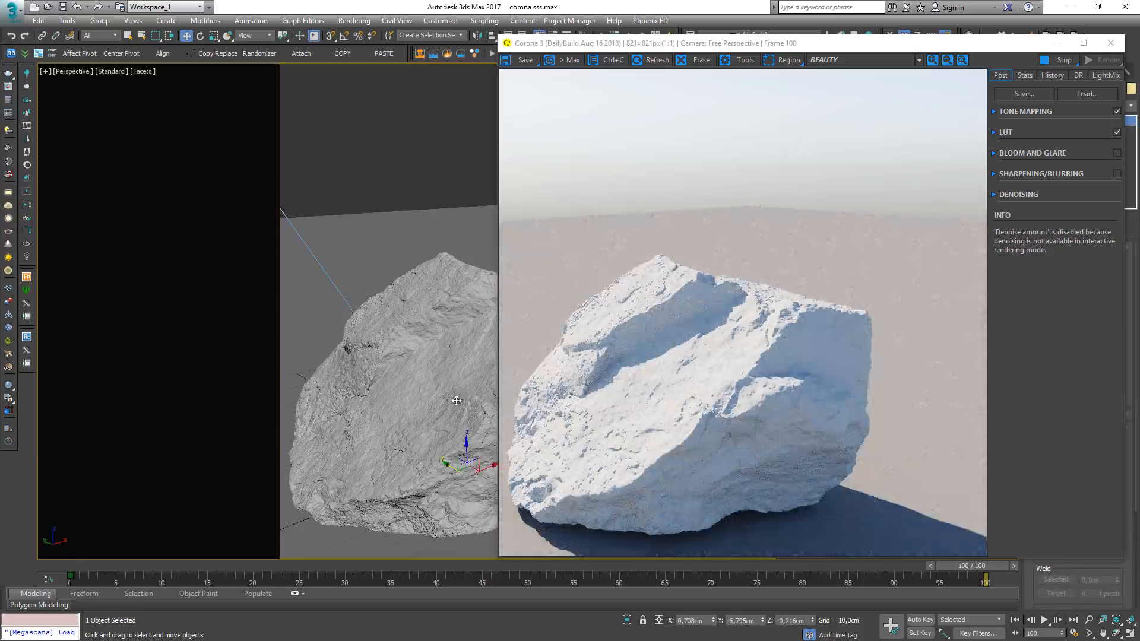
pyautogui.moveTo(461, 398)
pyautogui.keyDown('alt'); pyautogui.mouseDown(button='middle')
pyautogui.moveTo(432, 399)
pyautogui.moveTo(476, 399)
pyautogui.moveTo(454, 389)
pyautogui.mouseUp(button='middle'); pyautogui.keyUp('alt')
# Step: Compare the render with tone mapping and LUT disabled and enabled, and review the settings of both effects
pyautogui.click(1117, 111)
pyautogui.click(1117, 132)
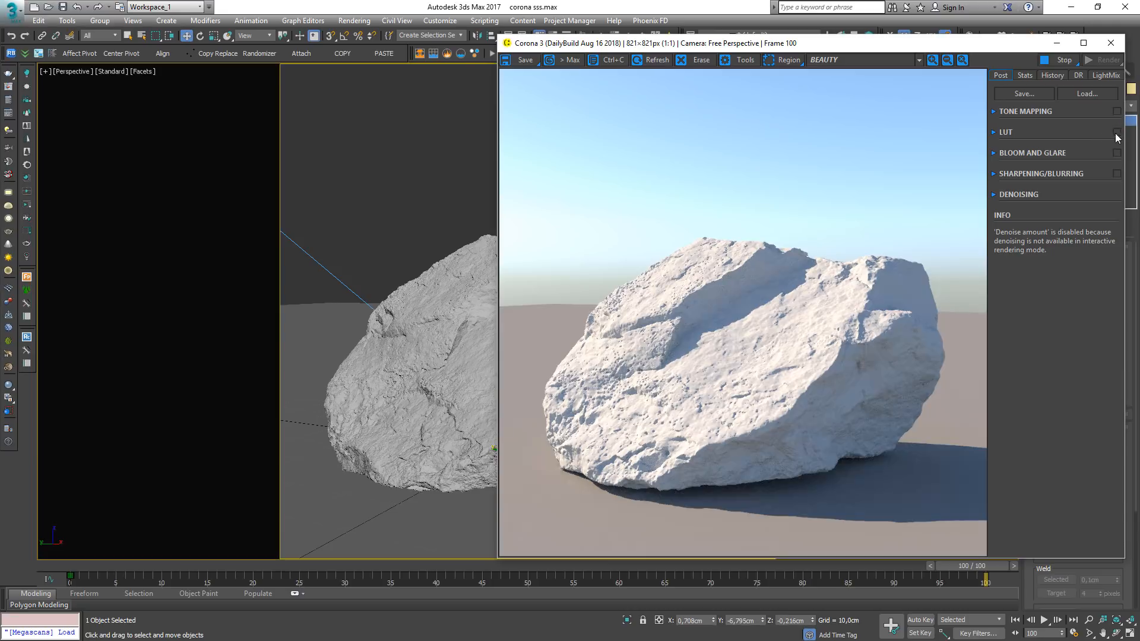
pyautogui.click(1118, 132)
pyautogui.click(995, 131)
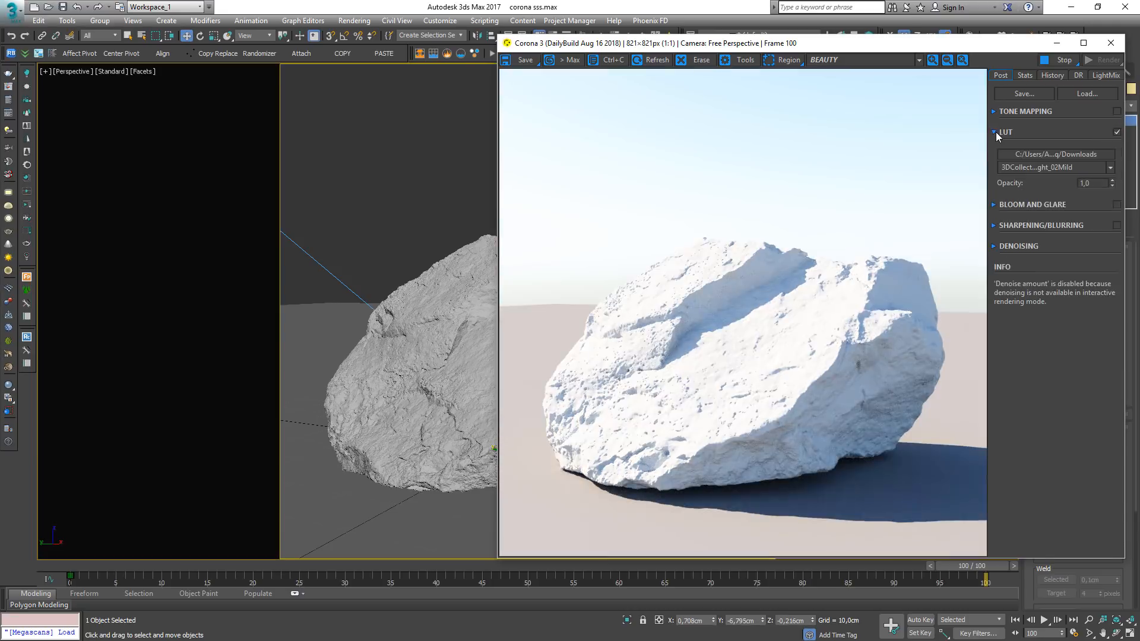
pyautogui.click(1116, 111)
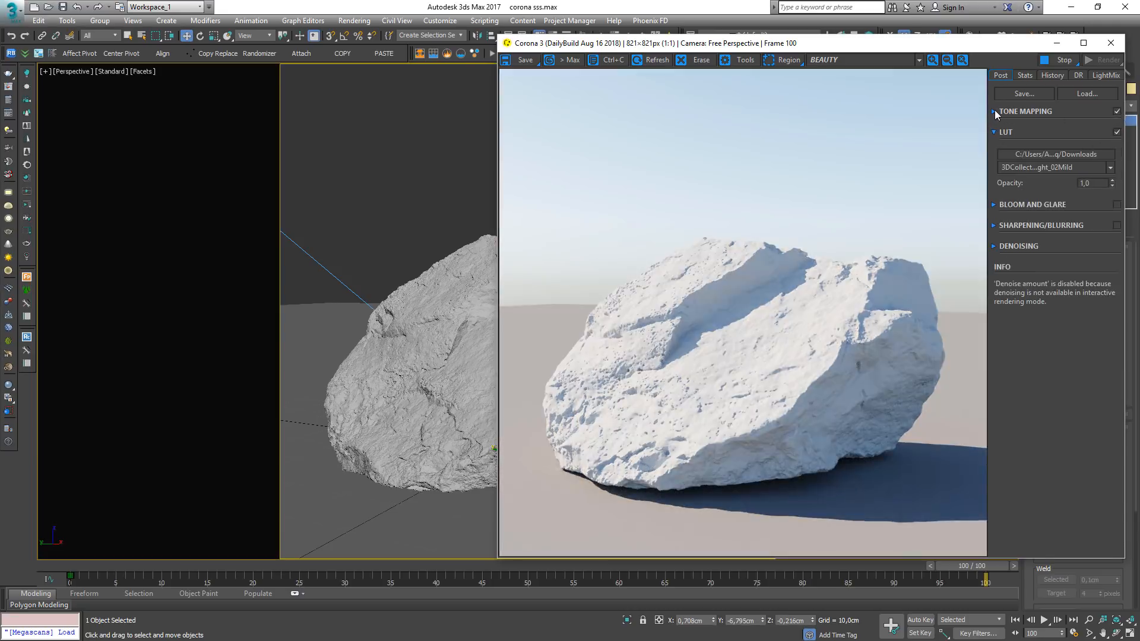
pyautogui.click(994, 112)
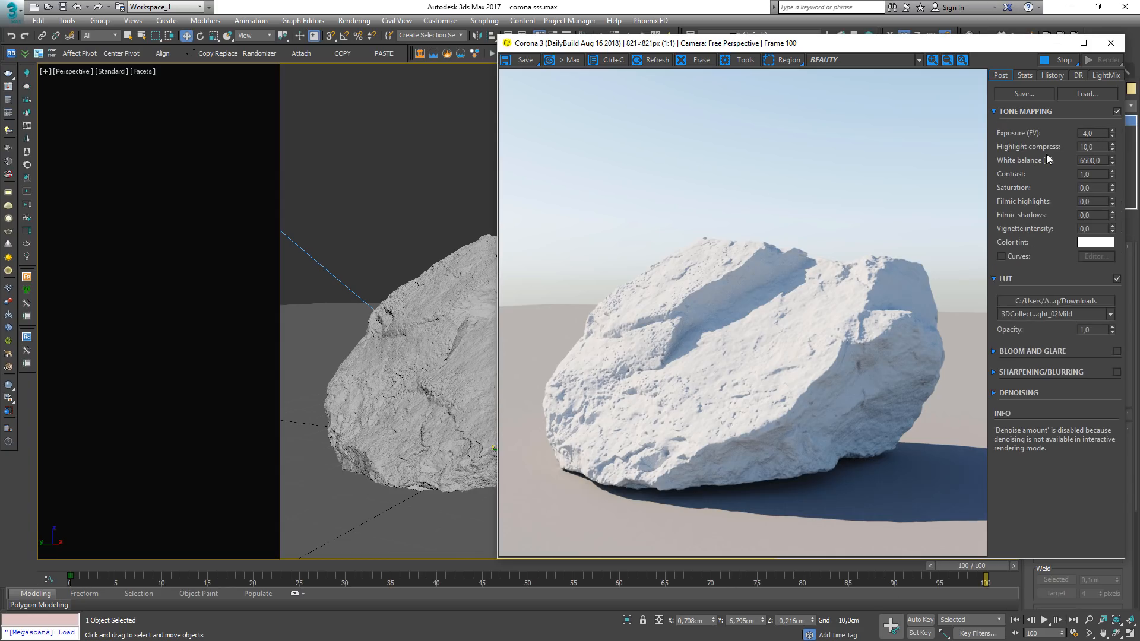
pyautogui.click(993, 112)
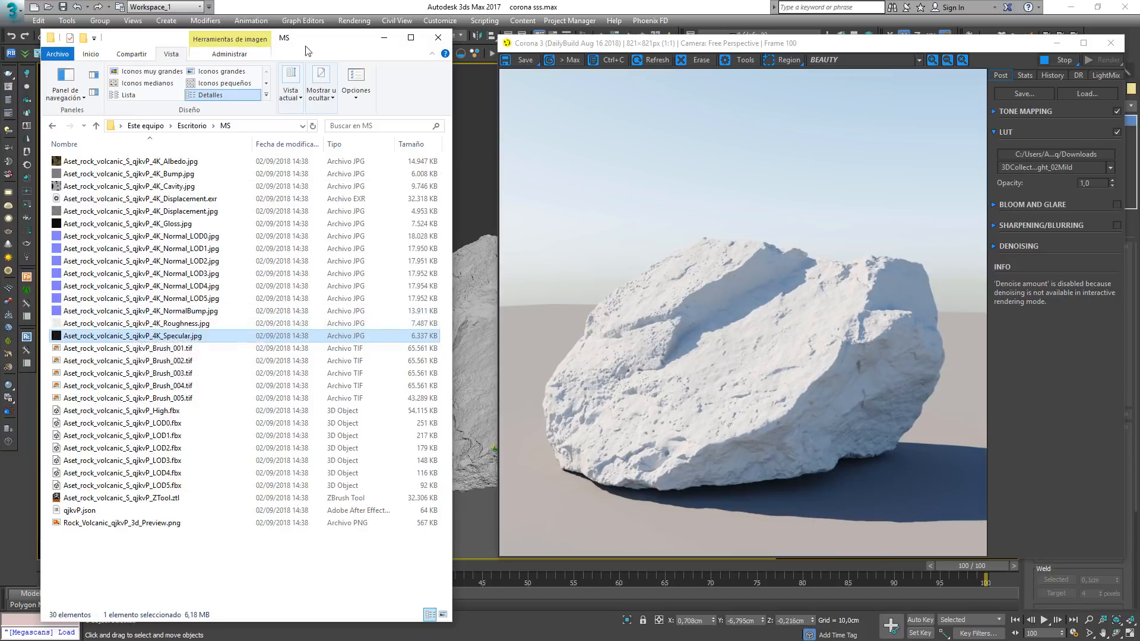
# Step: Open the Slate Material Editor and add Aset_rock_volcanic_S_qjkvP_4K_Albedo.jpg as a bitmap node beside the CoronaMtl material
pyautogui.moveTo(304, 48); pyautogui.dragTo(746, 50)
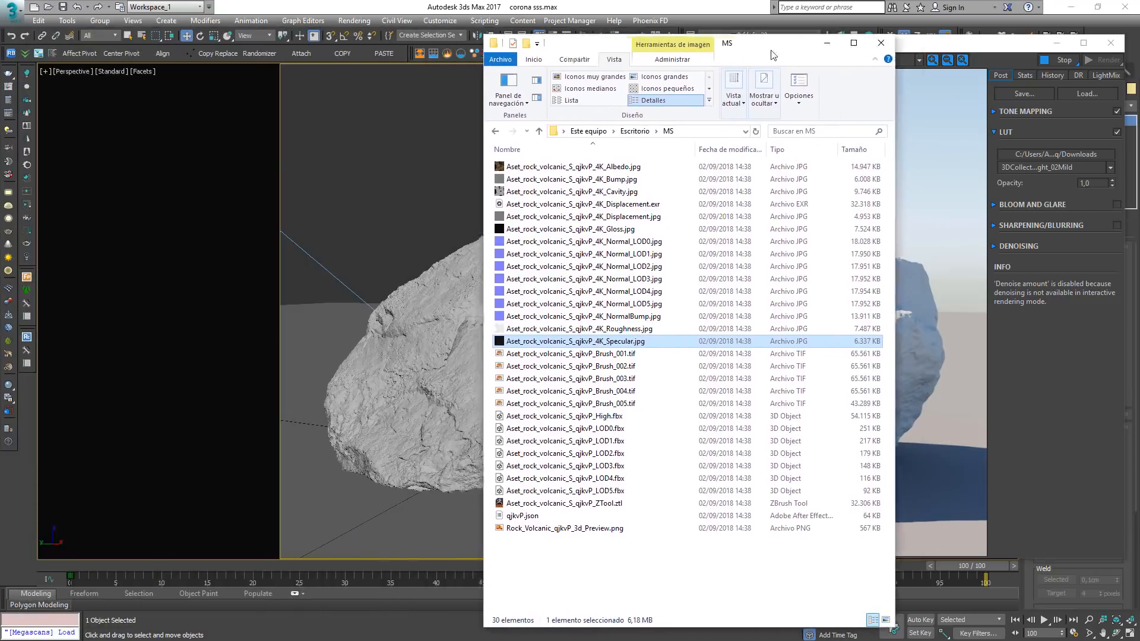
pyautogui.click(468, 184)
pyautogui.press('m')
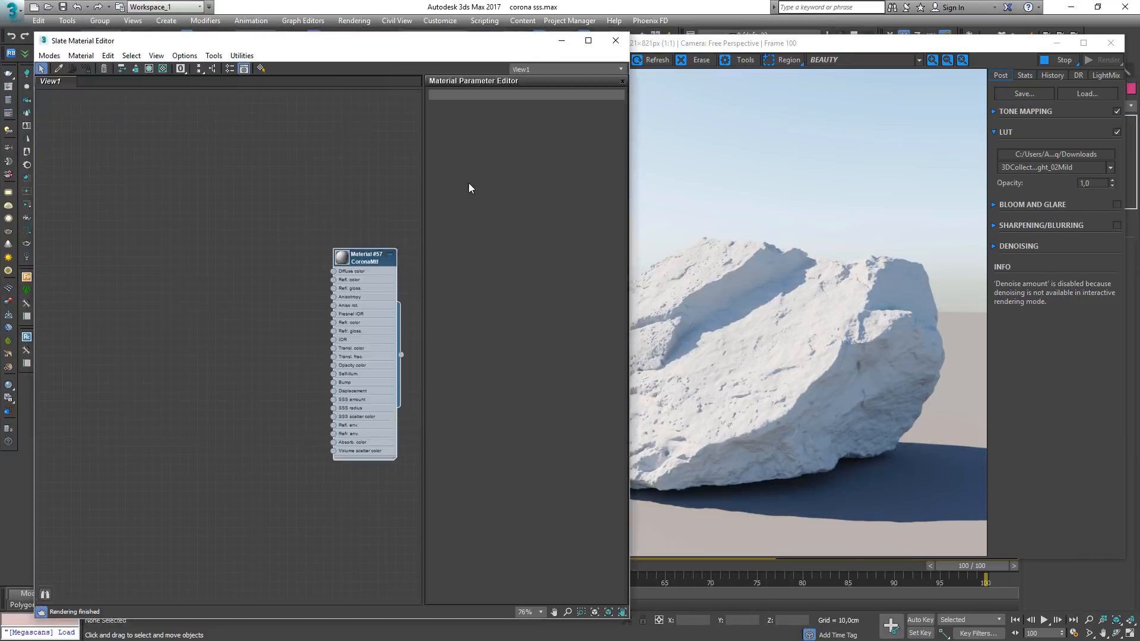
pyautogui.hotkey('alt', 'Tab')
pyautogui.moveTo(636, 168); pyautogui.dragTo(221, 275)
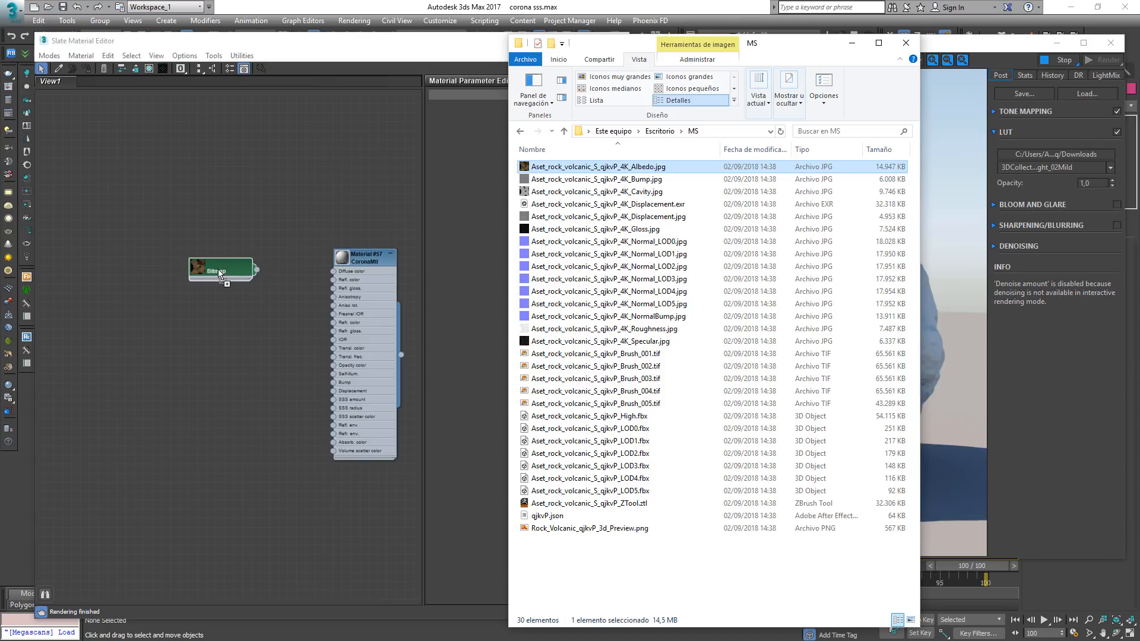
# Step: Connect the albedo bitmap to the Diffuse color input of the CoronaMtl material and bring the Corona render forward to view it
pyautogui.click(255, 268)
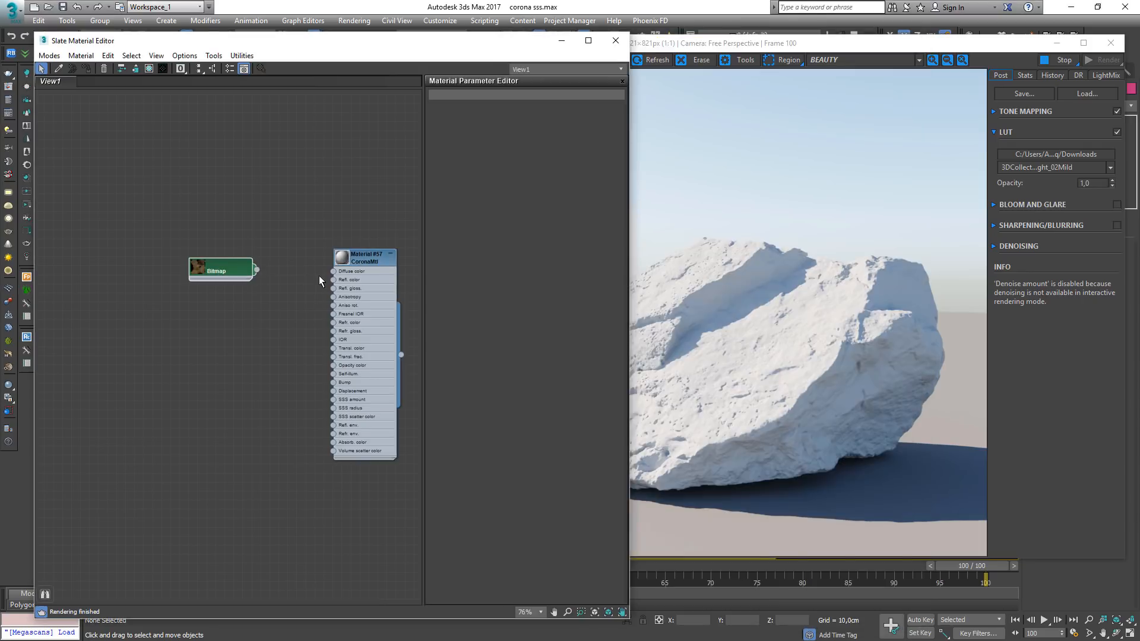
pyautogui.moveTo(349, 278); pyautogui.dragTo(351, 272)
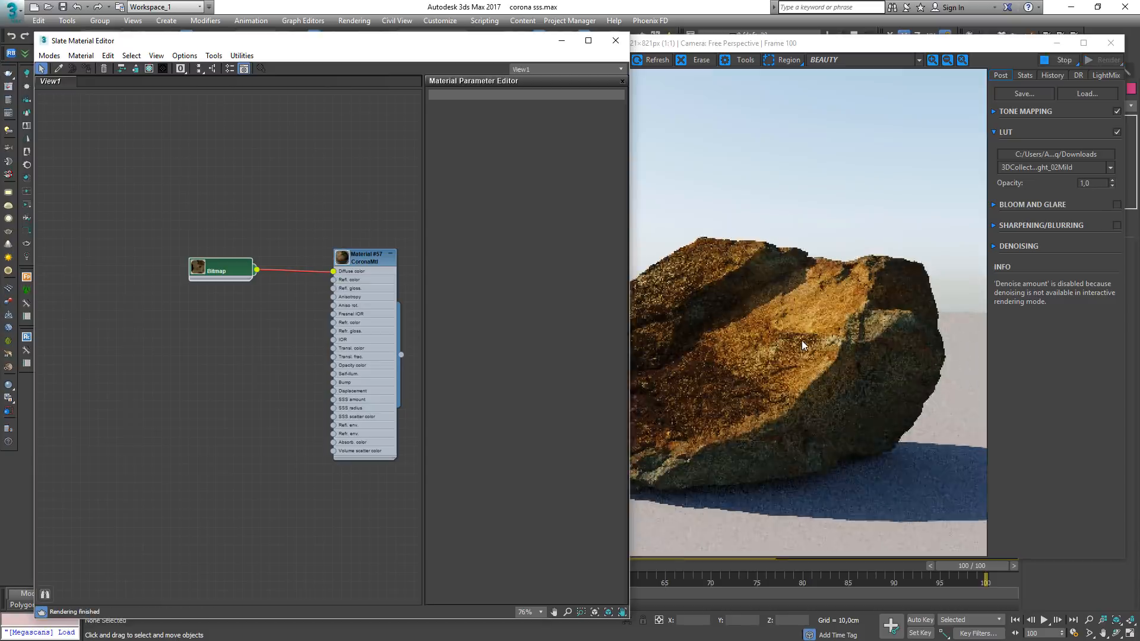
pyautogui.click(801, 340)
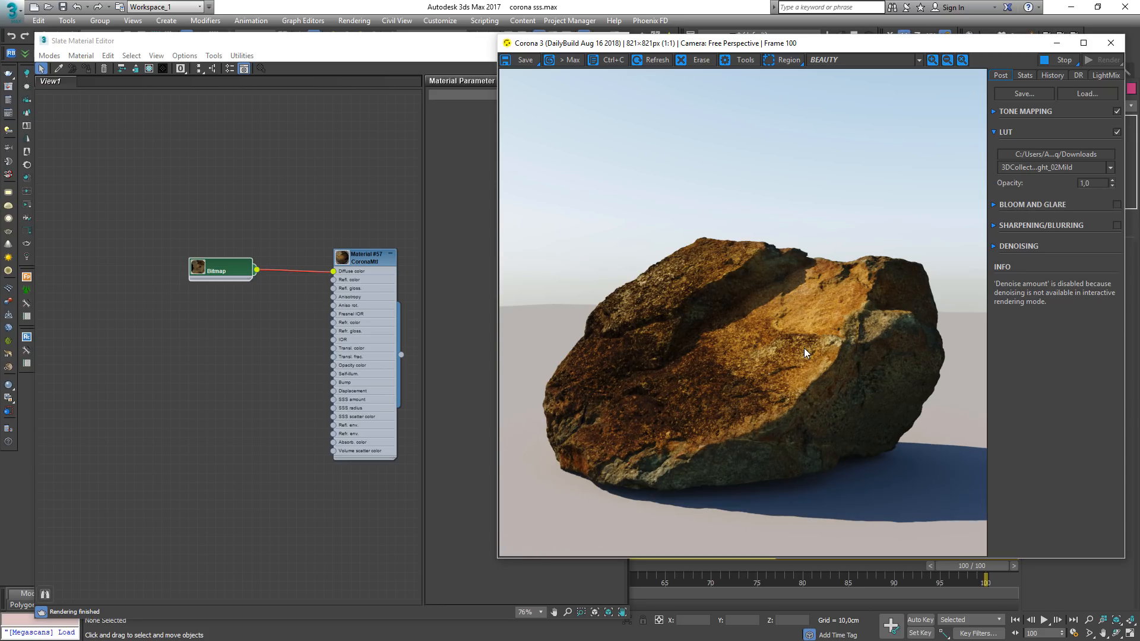
# Step: Add Aset_rock_volcanic_S_qjkvP_4K_Bump.jpg and Aset_rock_volcanic_S_qjkvP_4K_NormalBump.jpg from the texture folder as bitmap nodes in the material graph
pyautogui.hotkey('alt', 'Tab')
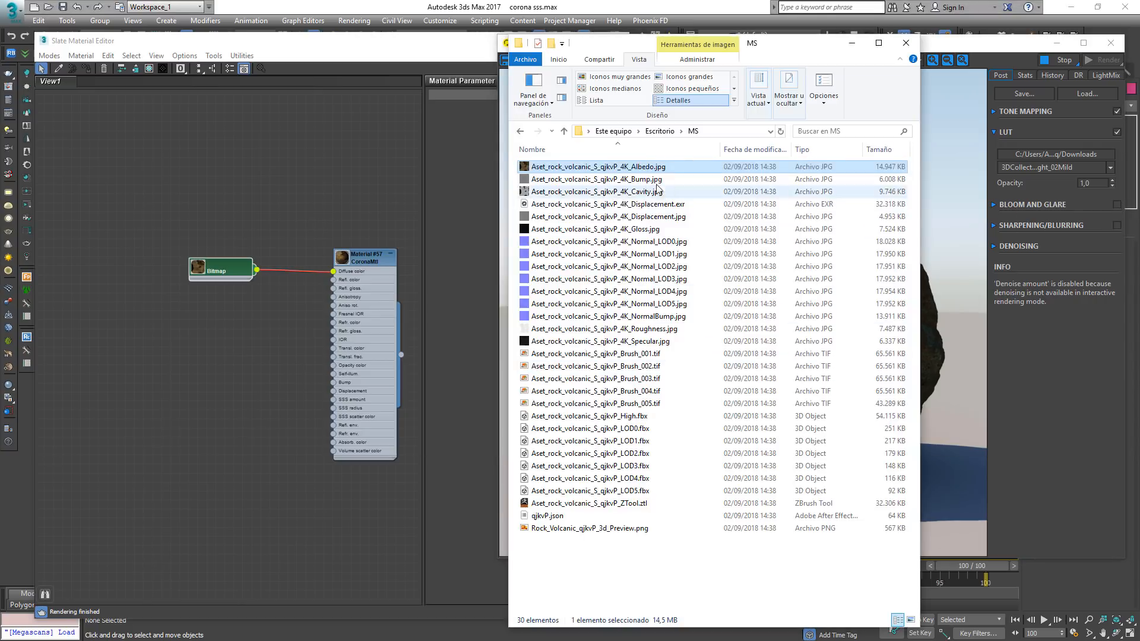
pyautogui.click(656, 180)
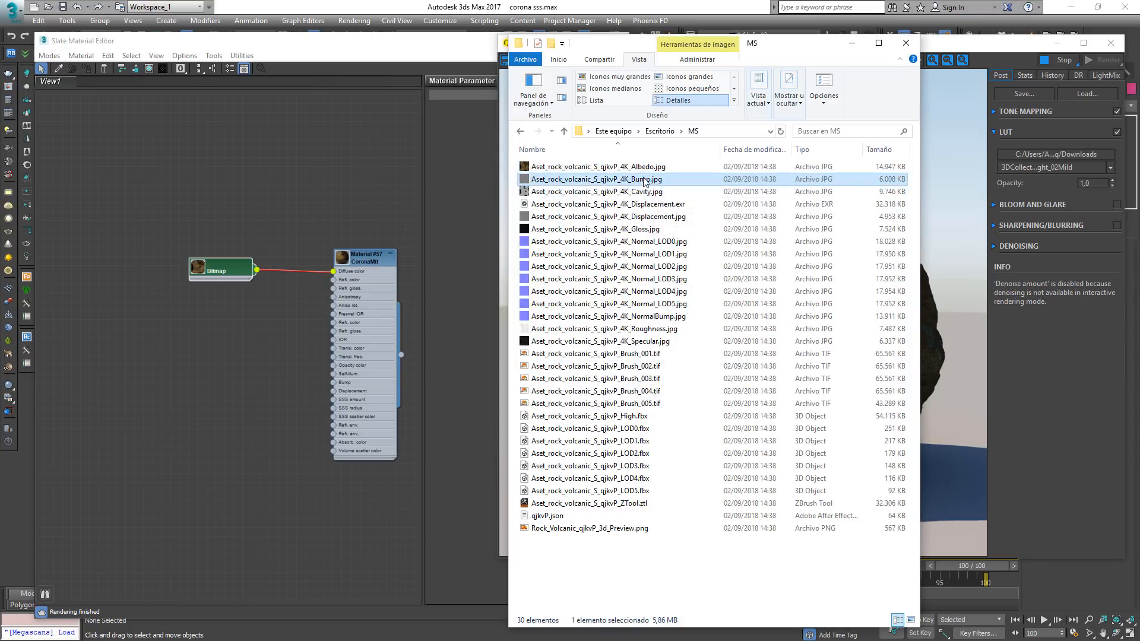
pyautogui.moveTo(656, 185); pyautogui.dragTo(119, 148)
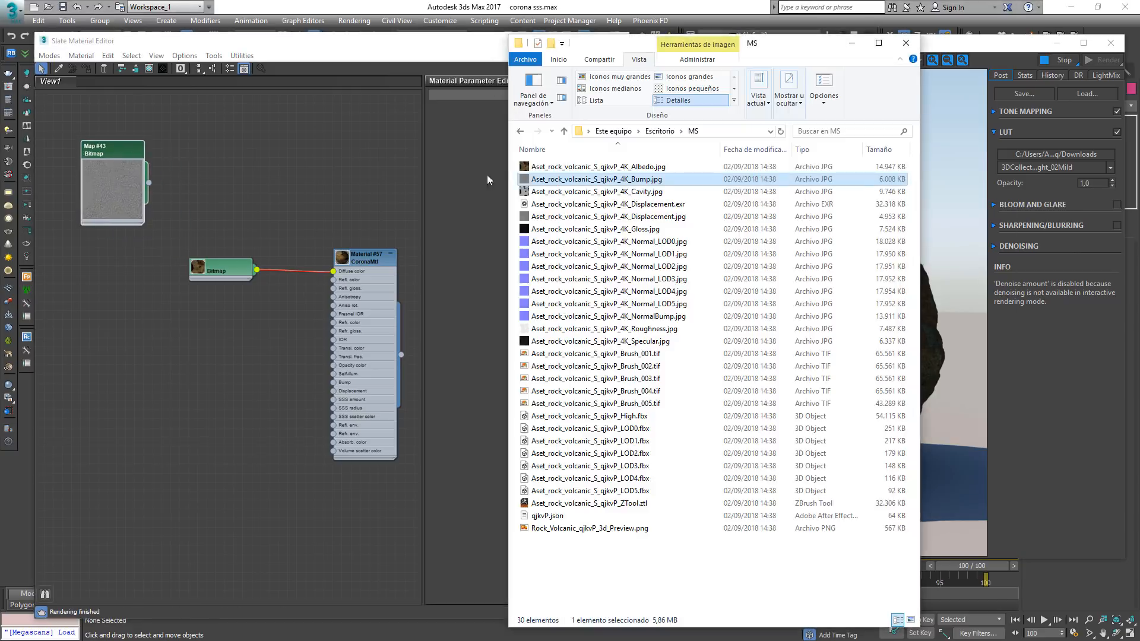
pyautogui.click(653, 317)
pyautogui.moveTo(674, 319); pyautogui.dragTo(116, 238)
pyautogui.doubleClick(81, 261)
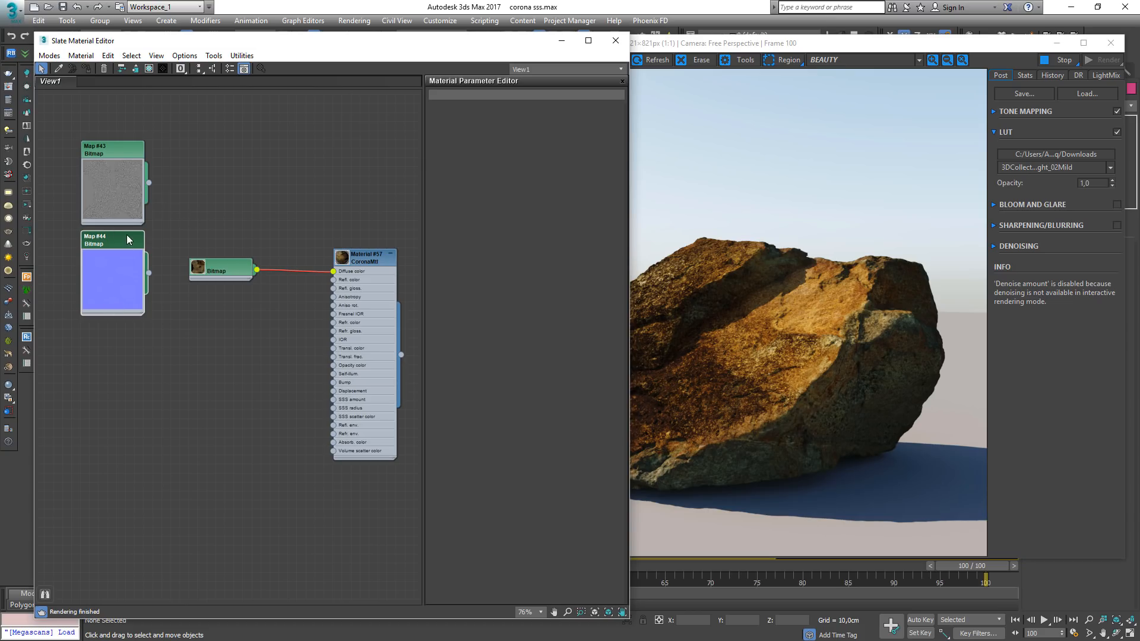
# Step: Enlarge the albedo node's preview and rearrange the nodes with the albedo bitmap above the NormalBump bitmap
pyautogui.click(198, 266)
pyautogui.moveTo(212, 276); pyautogui.dragTo(203, 165)
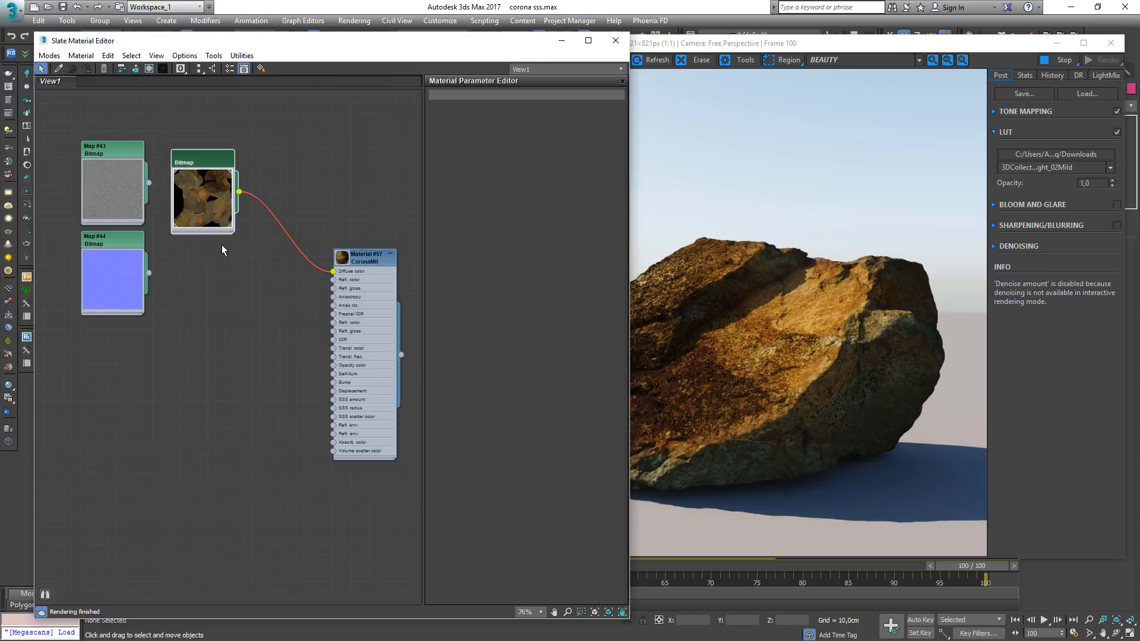
pyautogui.hotkey('alt', 'Tab')
pyautogui.doubleClick(130, 289)
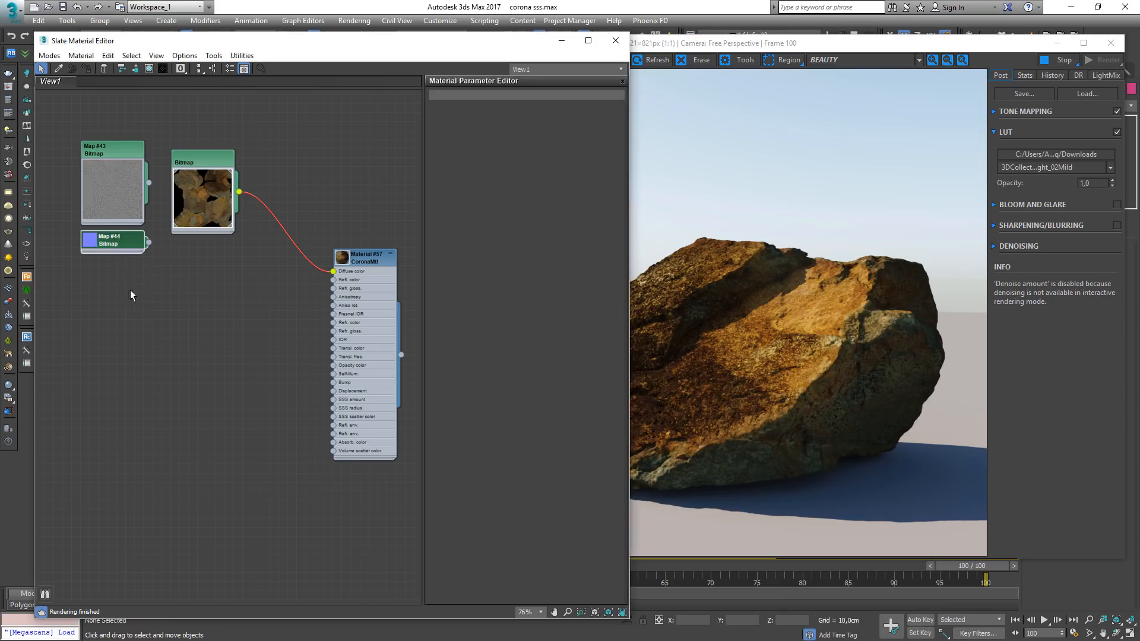
pyautogui.doubleClick(98, 240)
pyautogui.moveTo(98, 240); pyautogui.dragTo(202, 296)
# Step: Delete the grayscale Bump.jpg bitmap node from the material graph
pyautogui.click(131, 180)
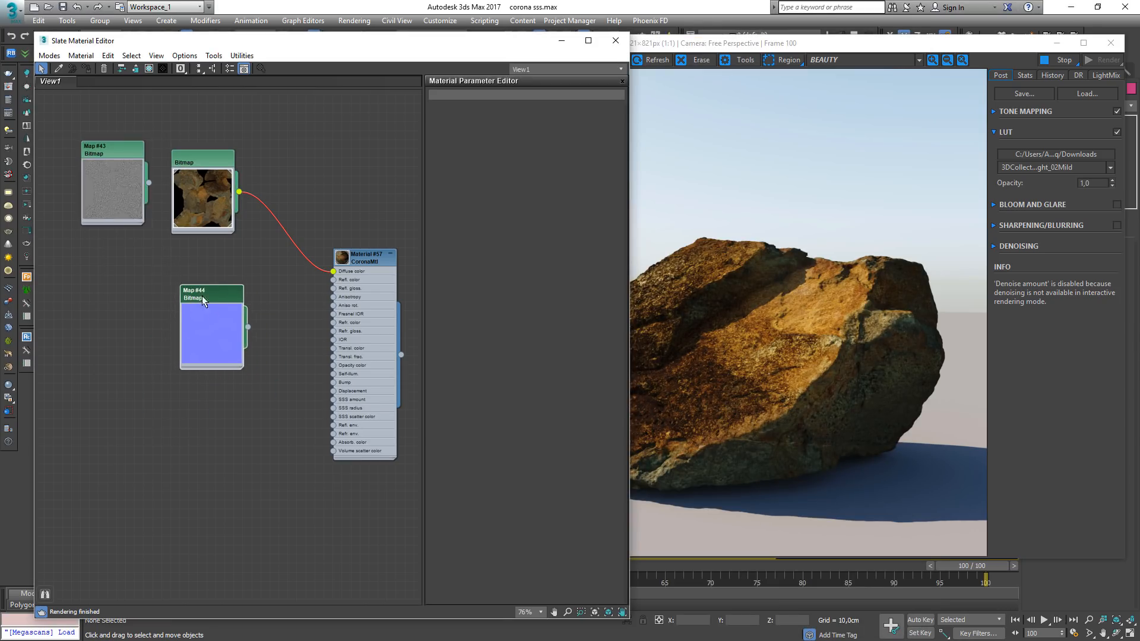
pyautogui.click(115, 198)
pyautogui.press('Delete')
# Step: Add Aset_rock_volcanic_S_qjkvP_4K_Cavity.jpg as a bitmap node below the NormalBump node and open its parameters
pyautogui.hotkey('alt', 'Tab')
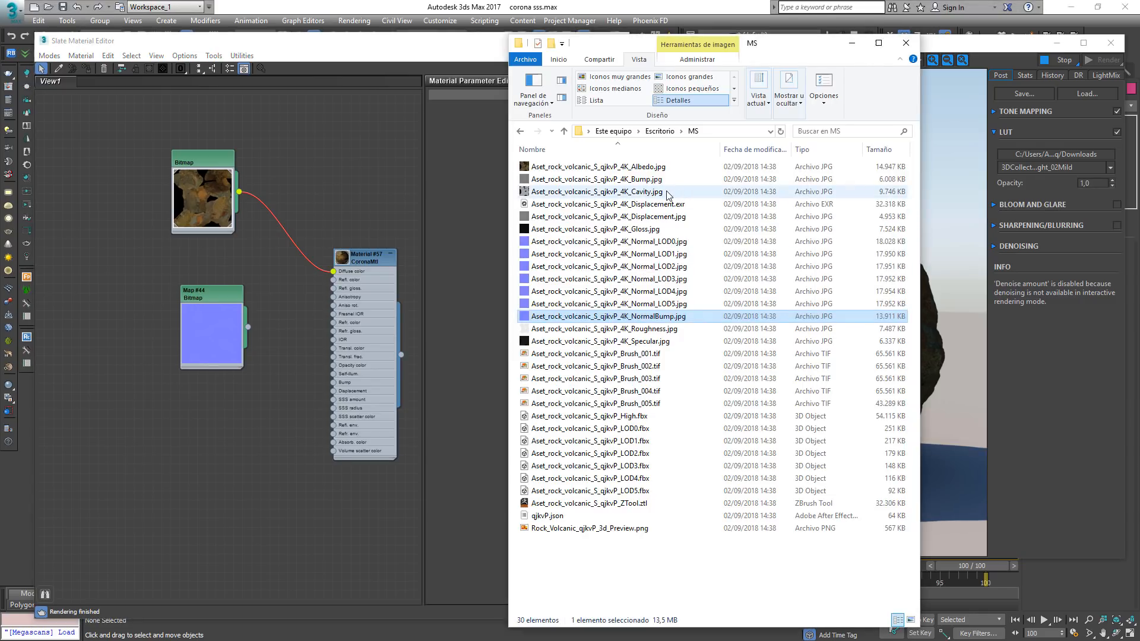
pyautogui.click(653, 193)
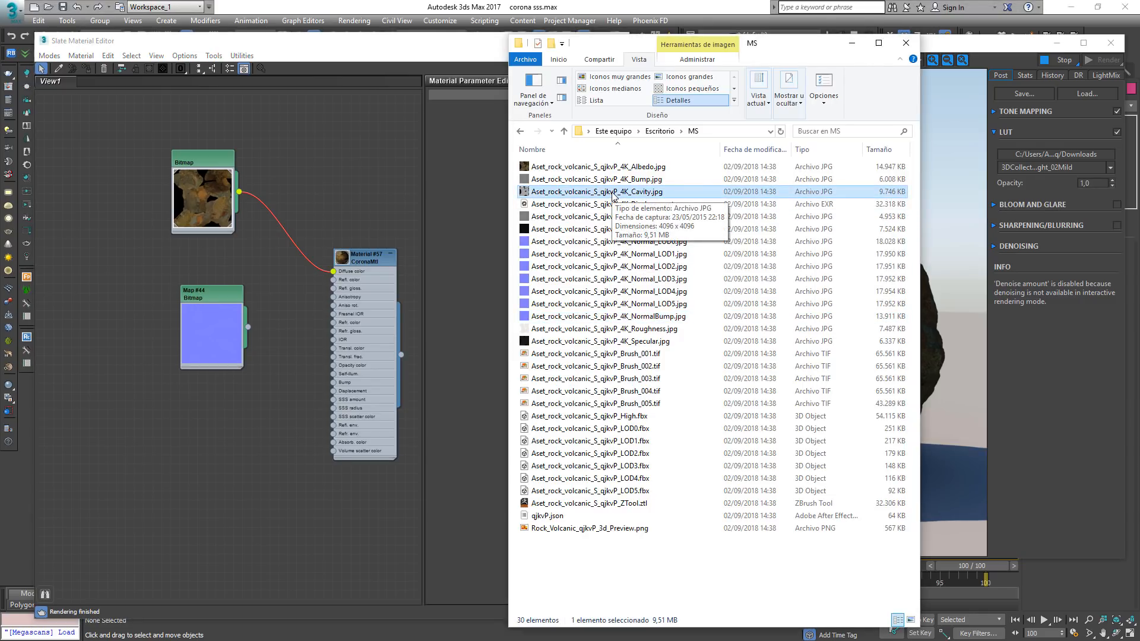
pyautogui.moveTo(630, 195); pyautogui.dragTo(134, 452)
pyautogui.moveTo(212, 316); pyautogui.dragTo(139, 342)
pyautogui.doubleClick(145, 426)
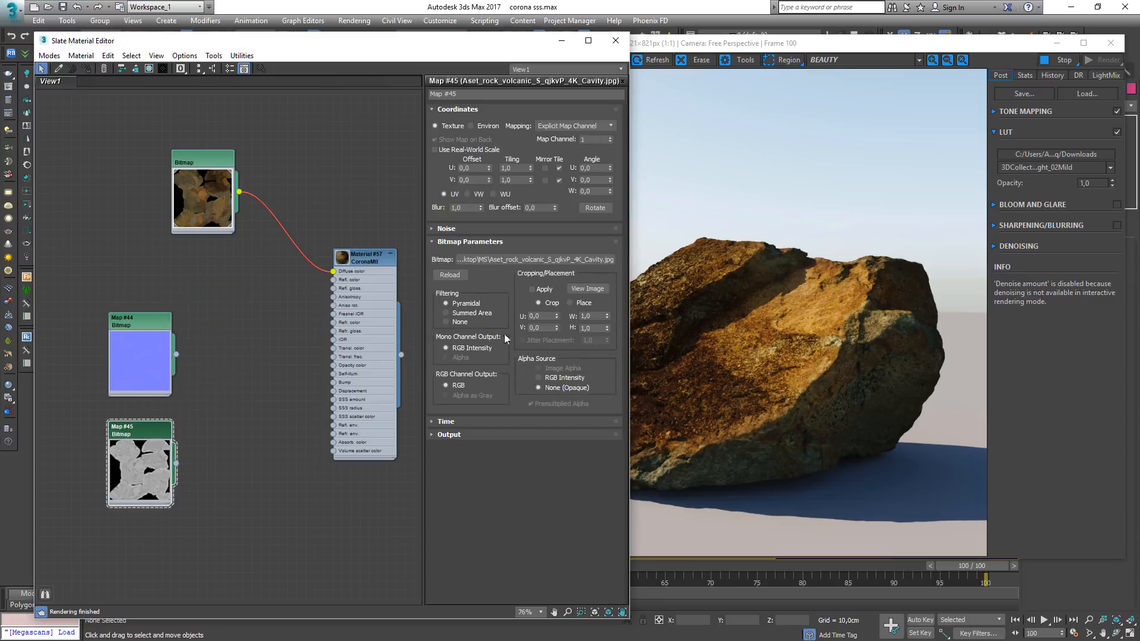
# Step: View the cavity map's image full size and zoomed out, and close the preview
pyautogui.click(586, 289)
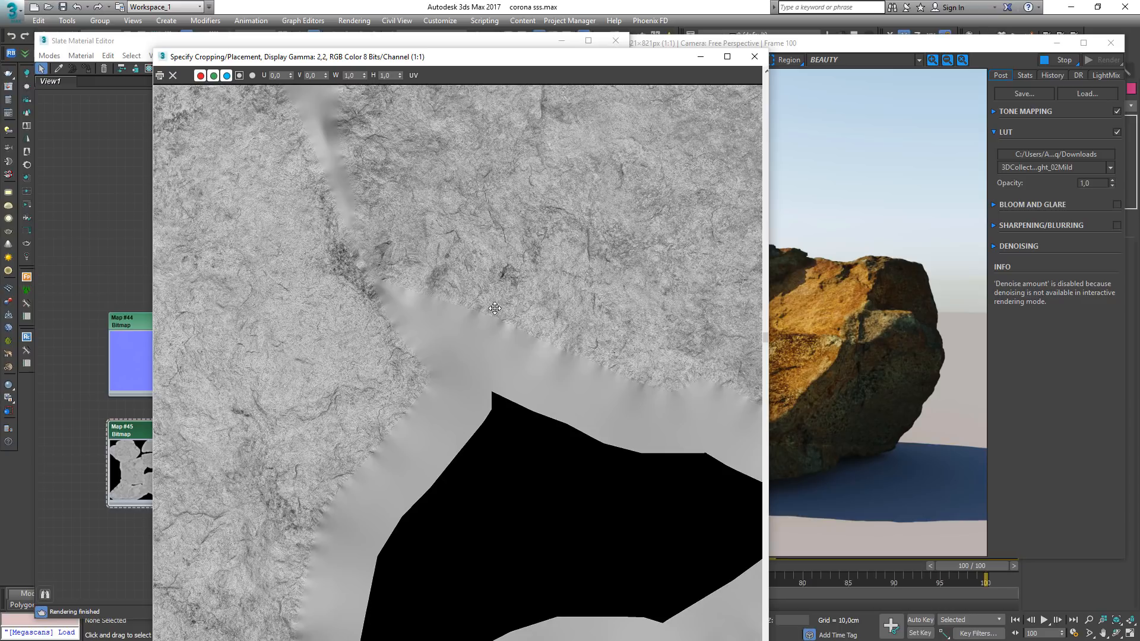
pyautogui.scroll(-2, 434, 288)
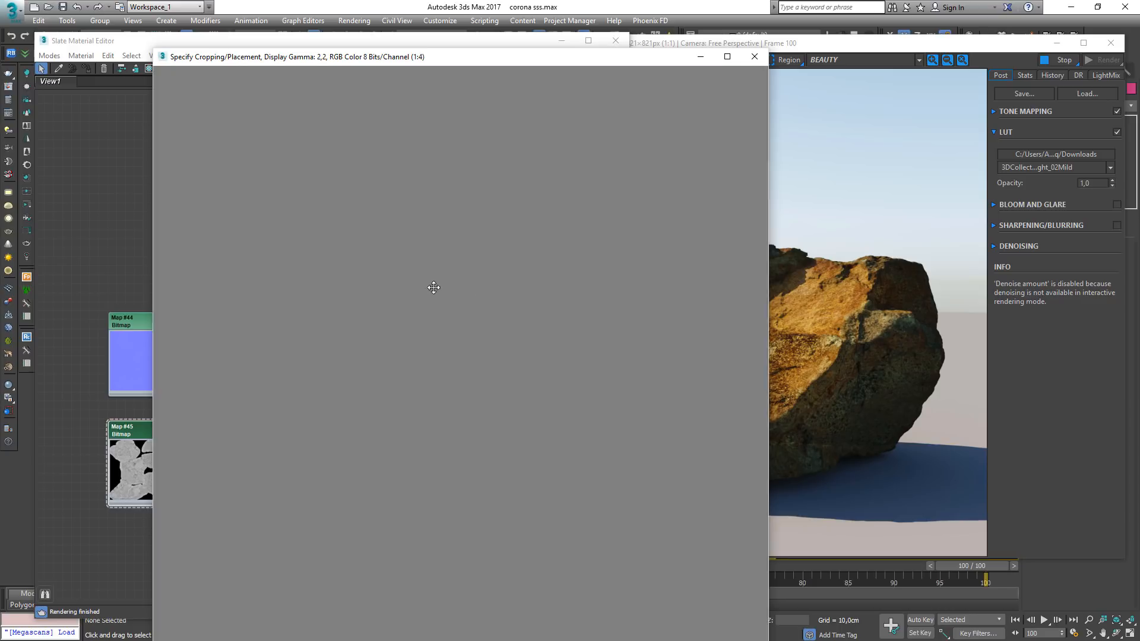
pyautogui.click(755, 57)
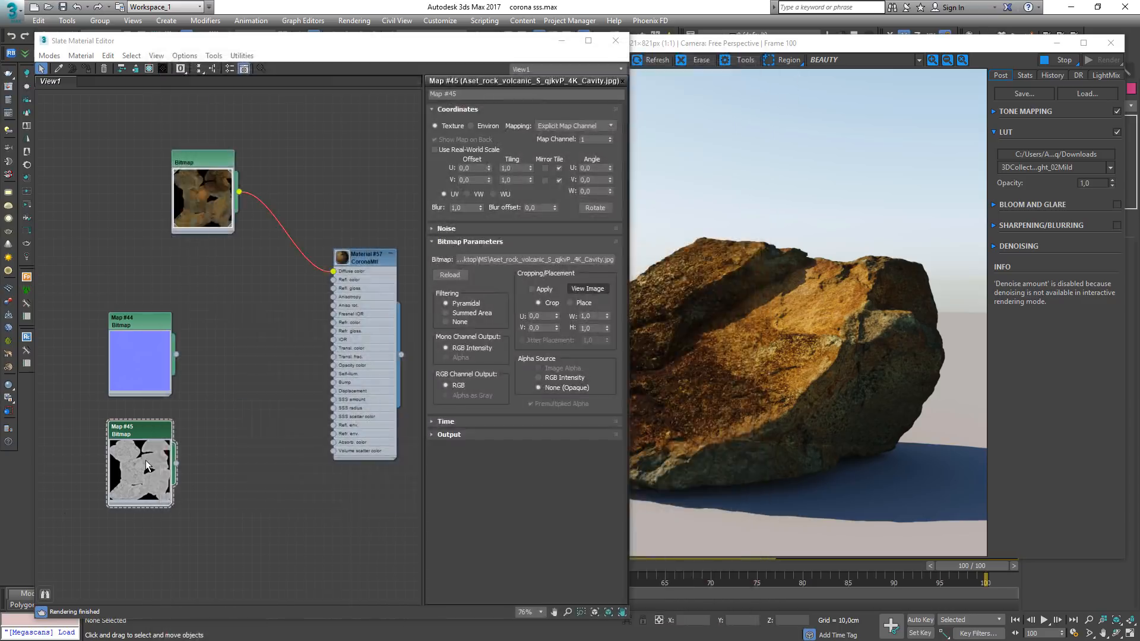
# Step: Align the albedo, NormalBump and Cavity bitmap nodes in one column beside the CoronaMtl material
pyautogui.moveTo(143, 459); pyautogui.dragTo(146, 424)
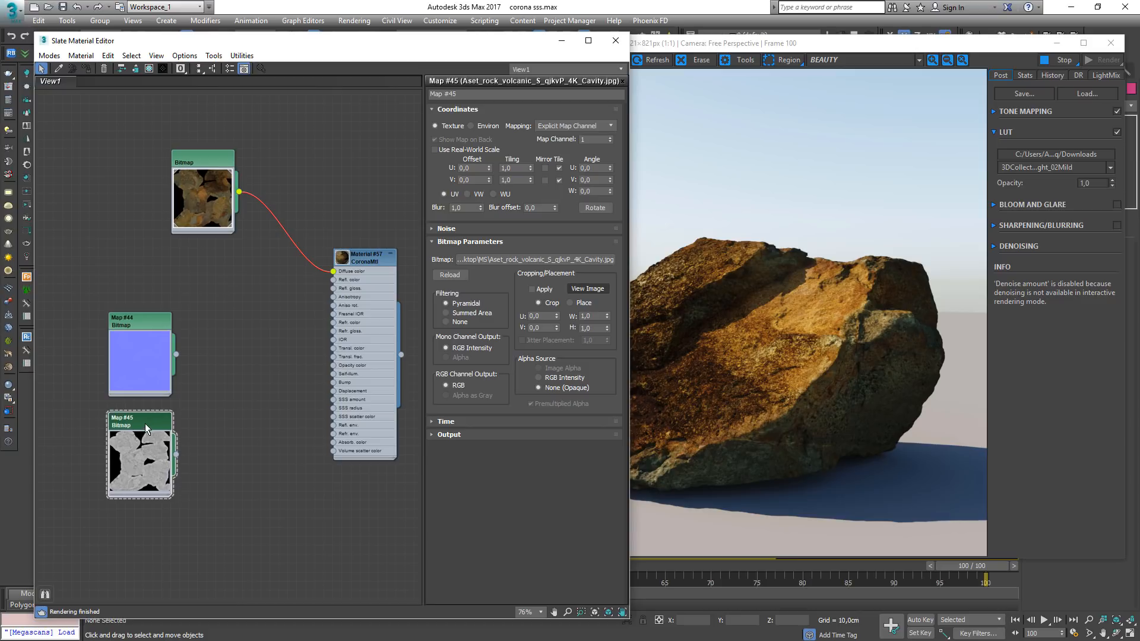
pyautogui.moveTo(214, 212); pyautogui.dragTo(151, 212)
pyautogui.moveTo(366, 300); pyautogui.dragTo(402, 300)
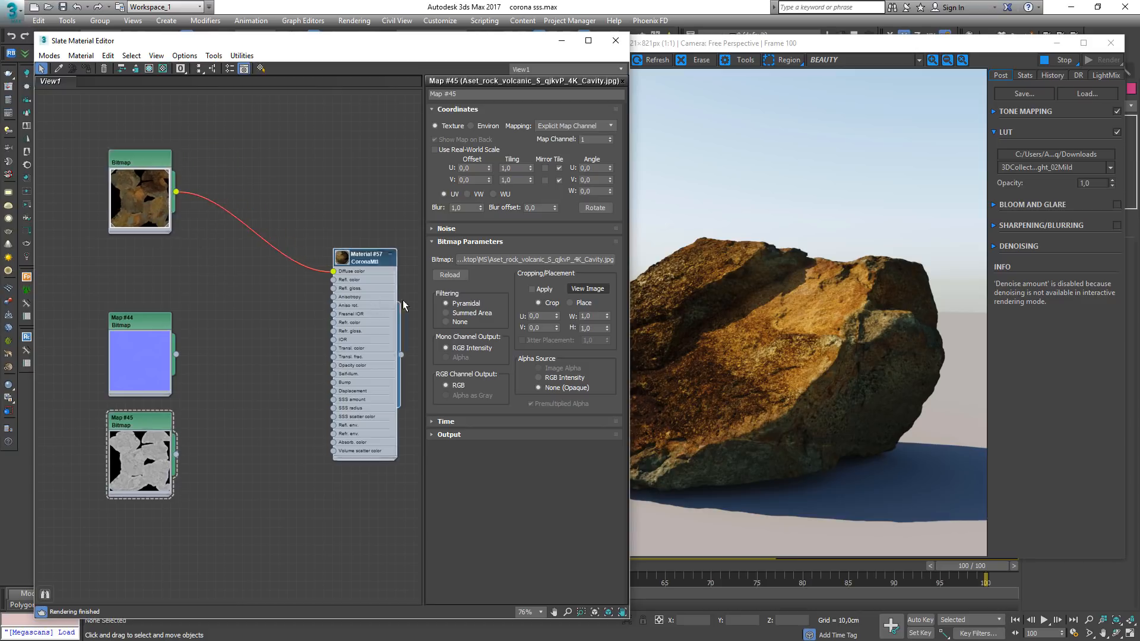
pyautogui.scroll(-1, 263, 354)
pyautogui.scroll(-1, 263, 354)
# Step: Locate Aset_rock_volcanic_S_qjkvP_4K_Displacement.exr in the texture folder, and move the Slate Material Editor window to uncover more of the render
pyautogui.hotkey('alt', 'Tab')
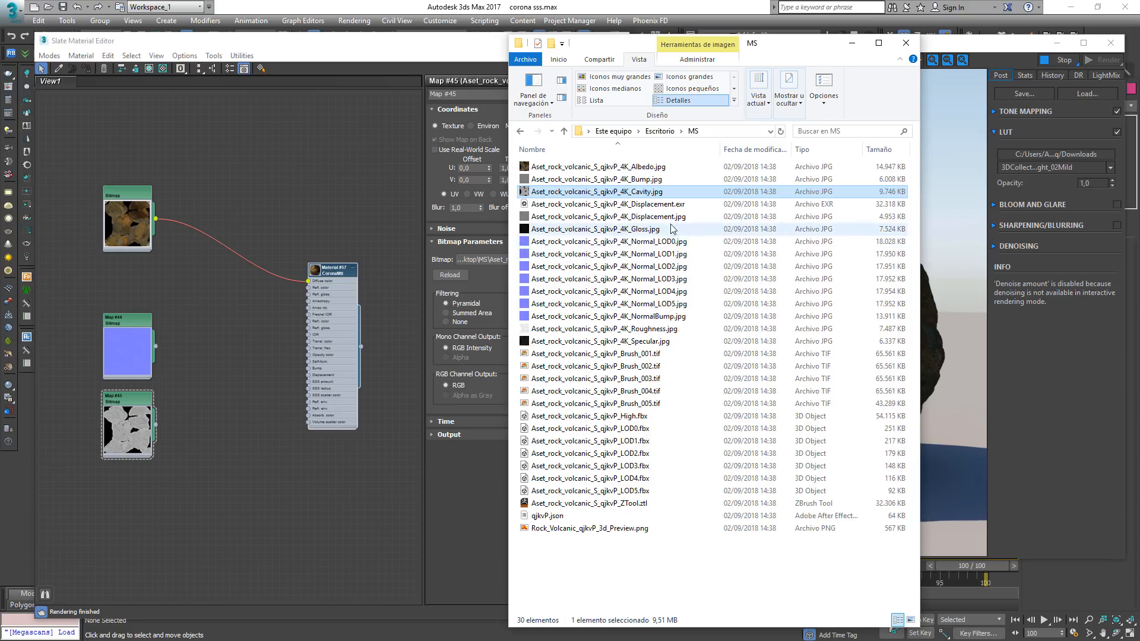
pyautogui.click(666, 204)
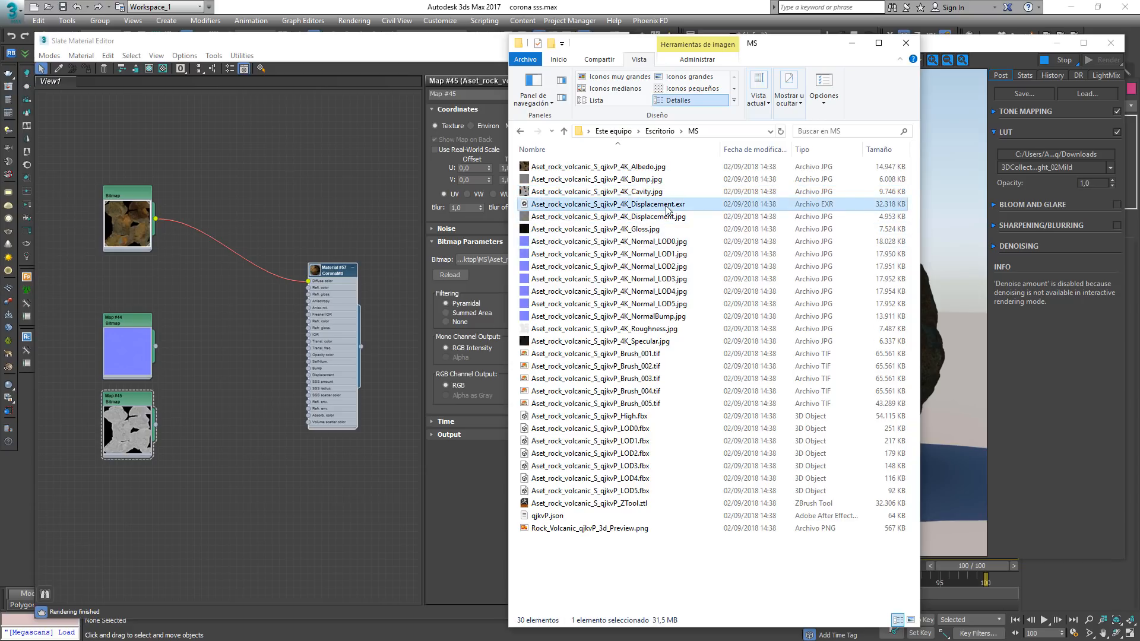
pyautogui.click(935, 303)
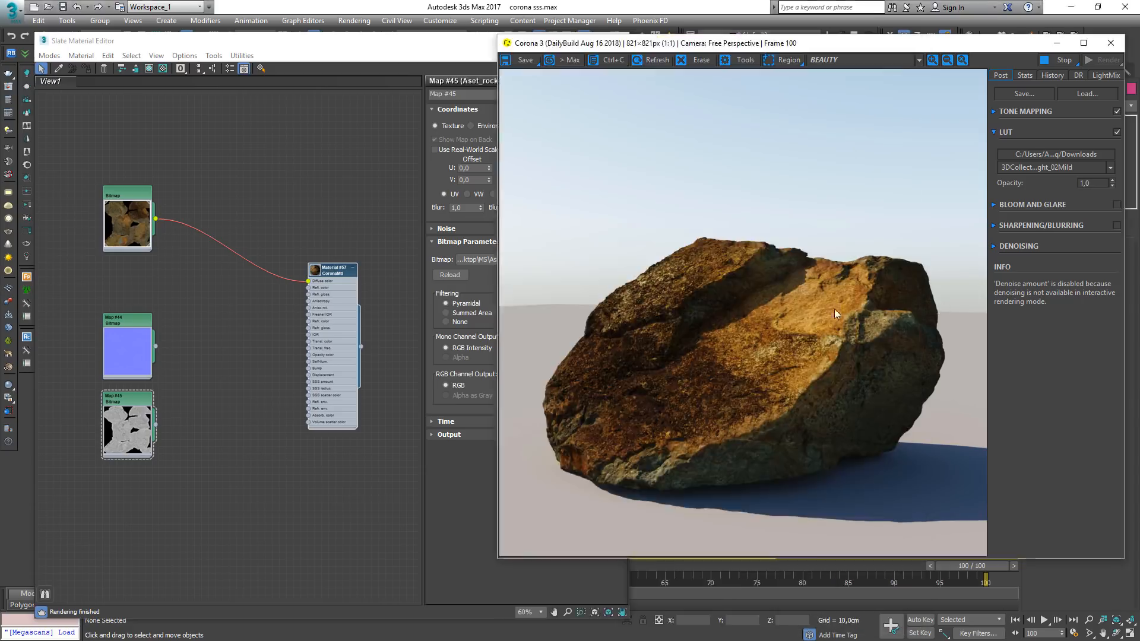
pyautogui.click(438, 50)
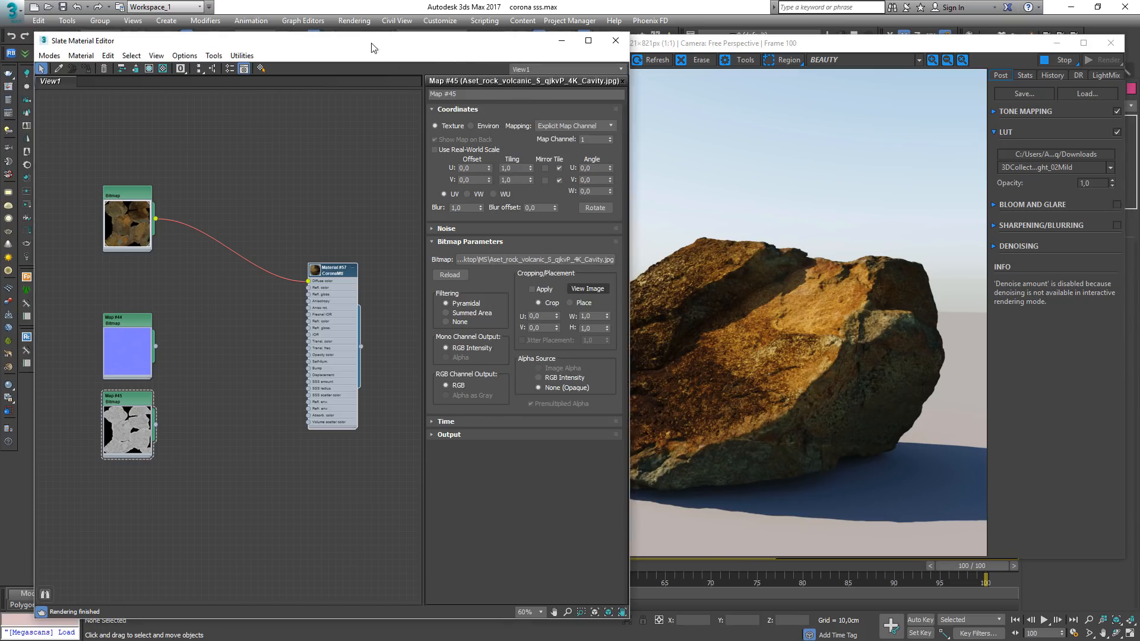
pyautogui.moveTo(373, 47); pyautogui.dragTo(770, 414)
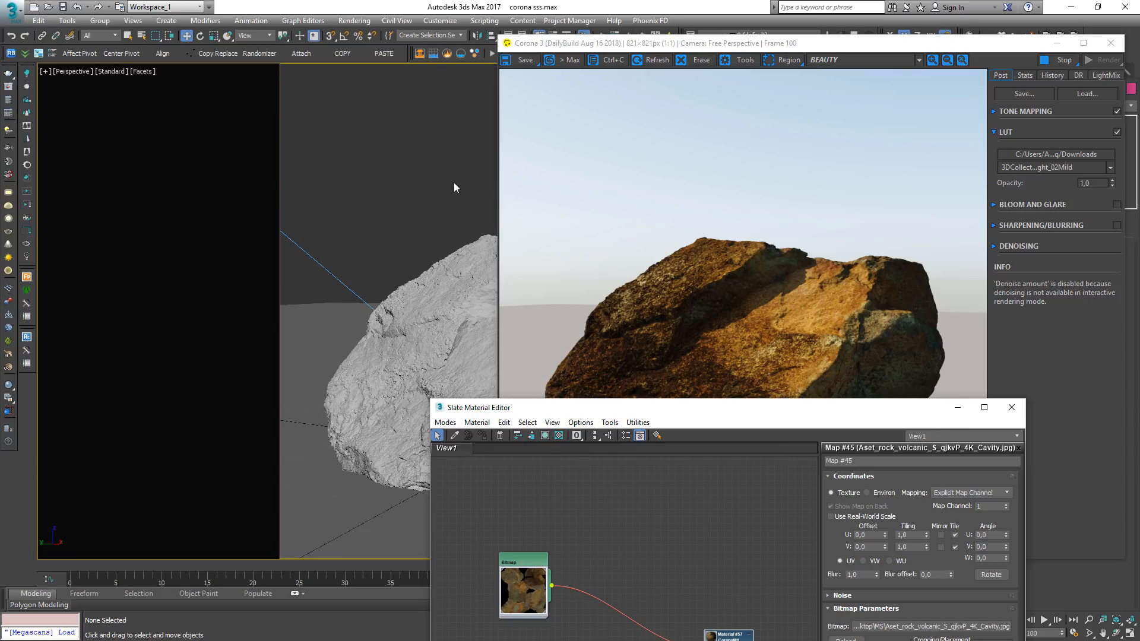
pyautogui.moveTo(641, 422); pyautogui.dragTo(215, 47)
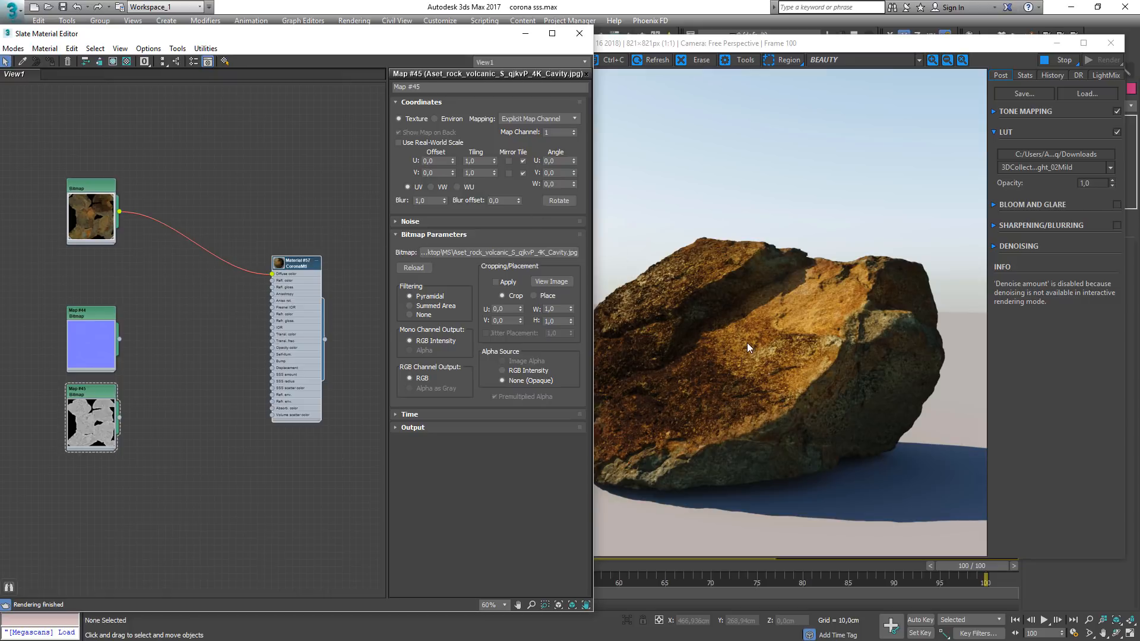
# Step: Add Aset_rock_volcanic_S_qjkvP_4K_Gloss.jpg as a bitmap node between the bitmap column and the CoronaMtl material
pyautogui.hotkey('alt', 'Tab')
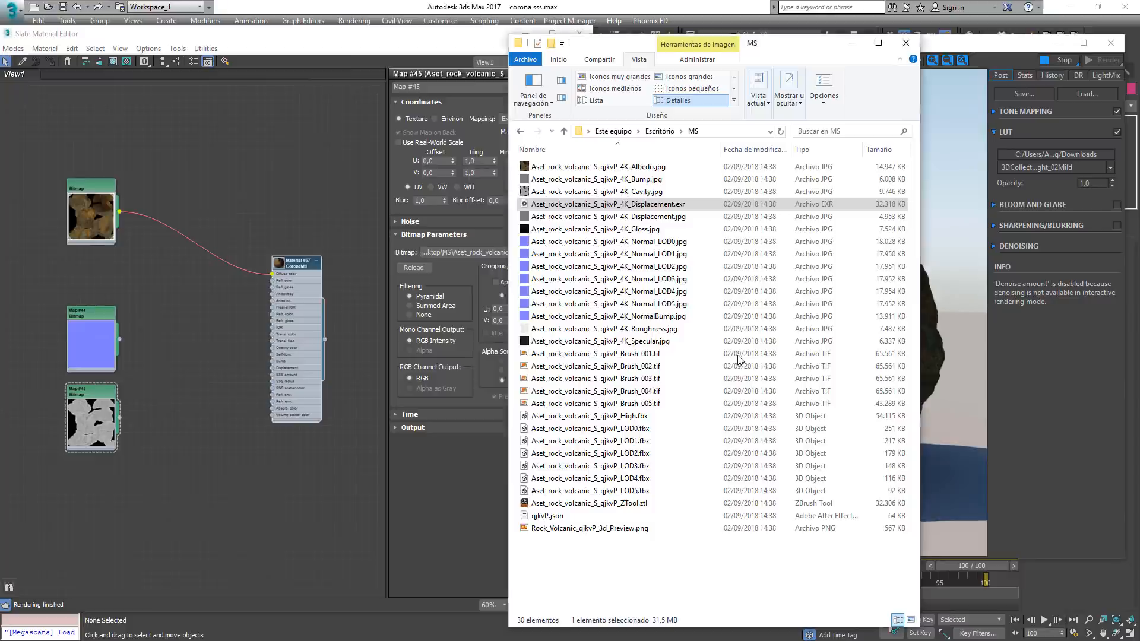
pyautogui.click(659, 229)
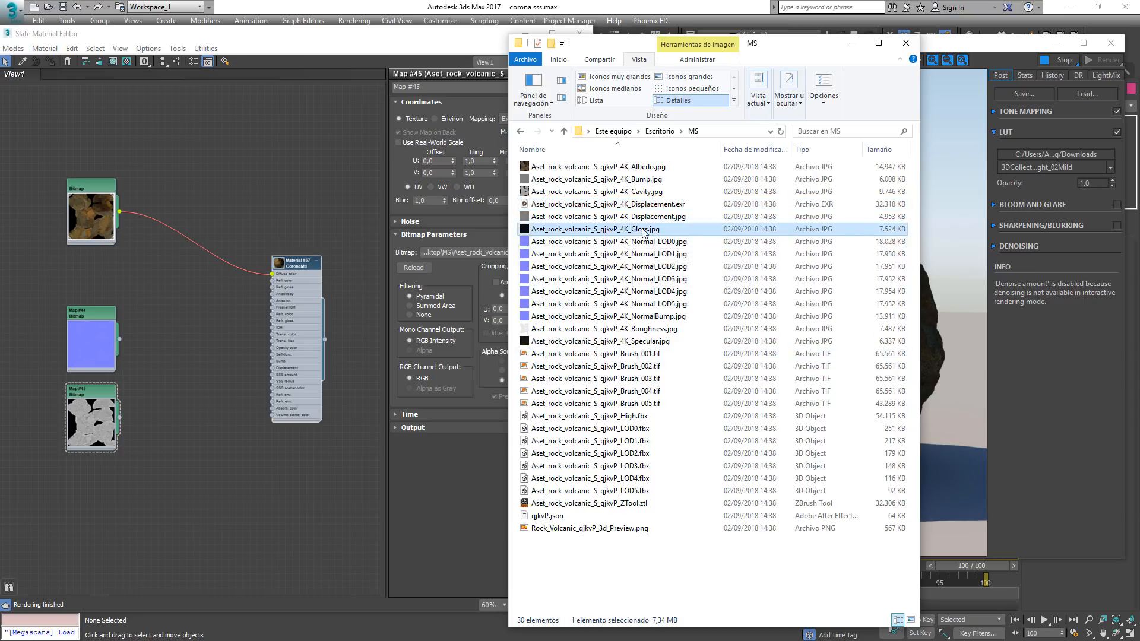
pyautogui.moveTo(644, 231); pyautogui.dragTo(159, 262)
# Step: Add Aset_rock_volcanic_S_qjkvP_4K_Specular.jpg as a bitmap node just below the Gloss node and open its parameters
pyautogui.hotkey('alt', 'Tab')
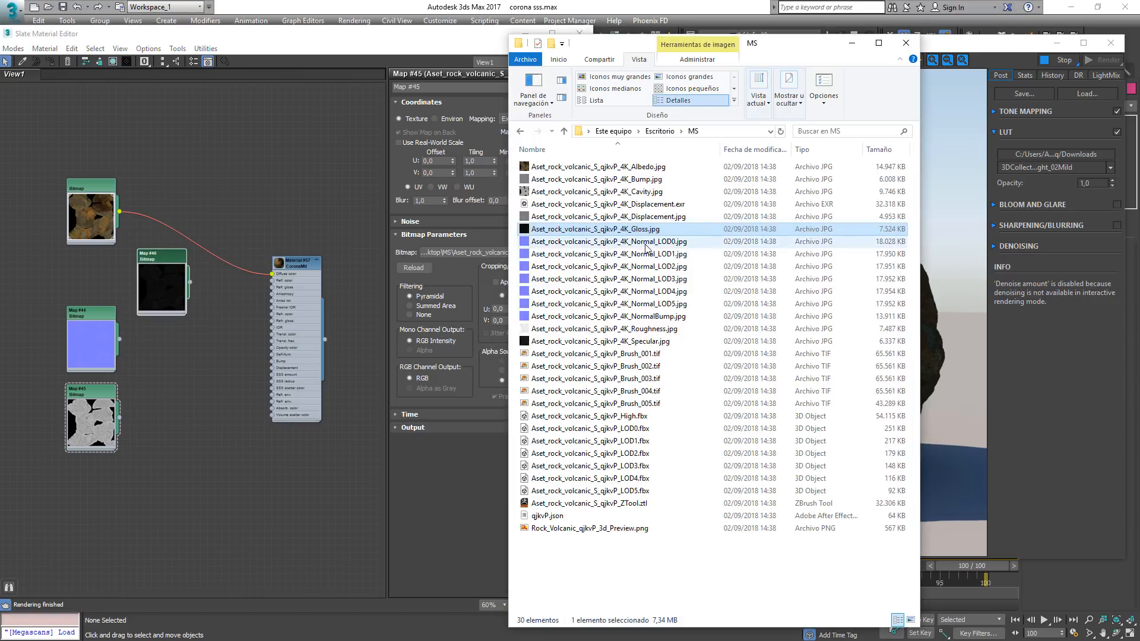
pyautogui.click(646, 330)
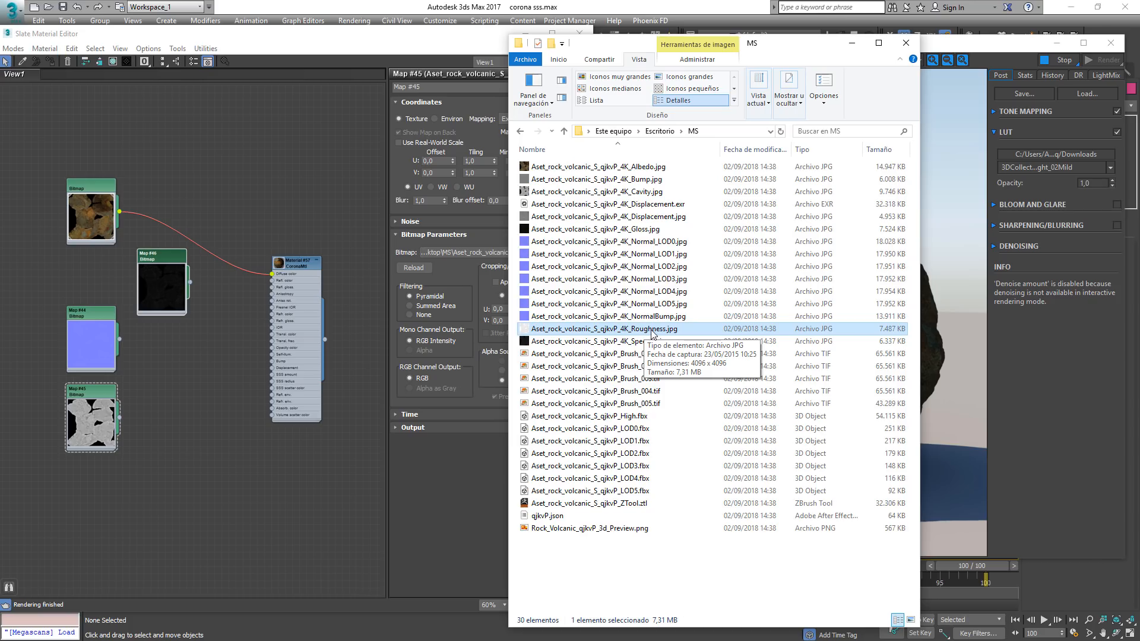
pyautogui.click(662, 343)
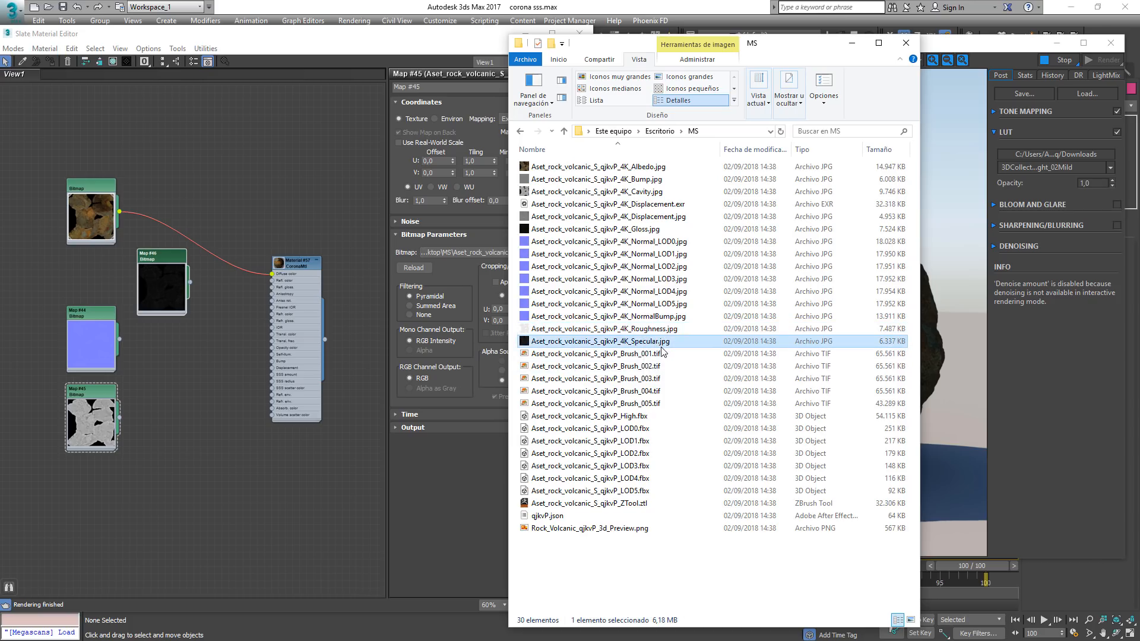
pyautogui.moveTo(663, 351); pyautogui.dragTo(165, 343)
pyautogui.doubleClick(203, 440)
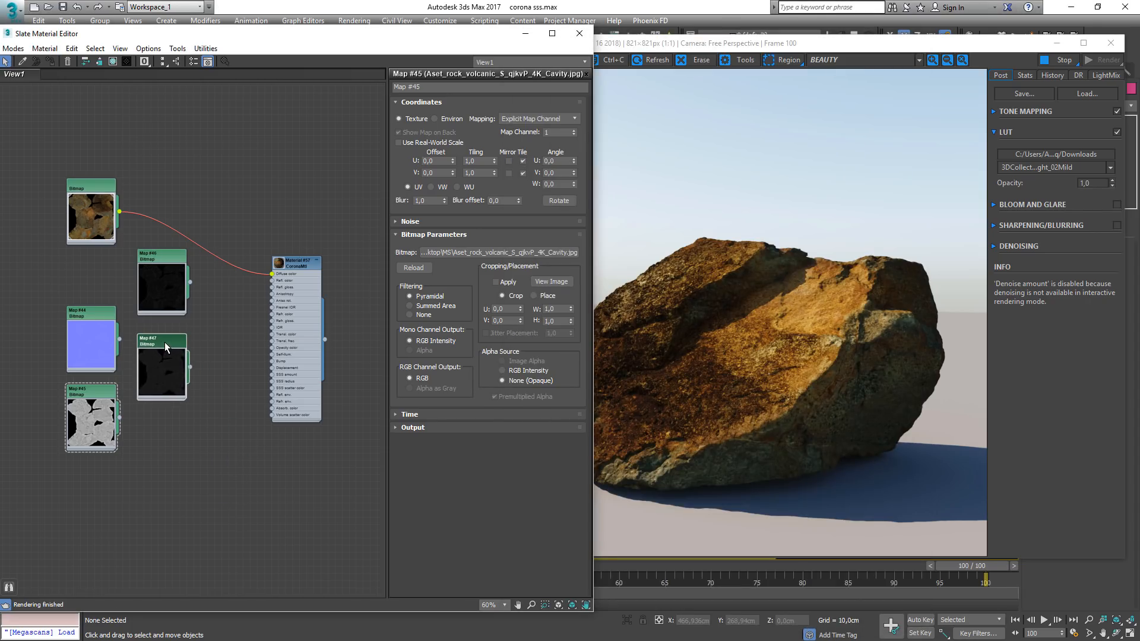
pyautogui.doubleClick(165, 342)
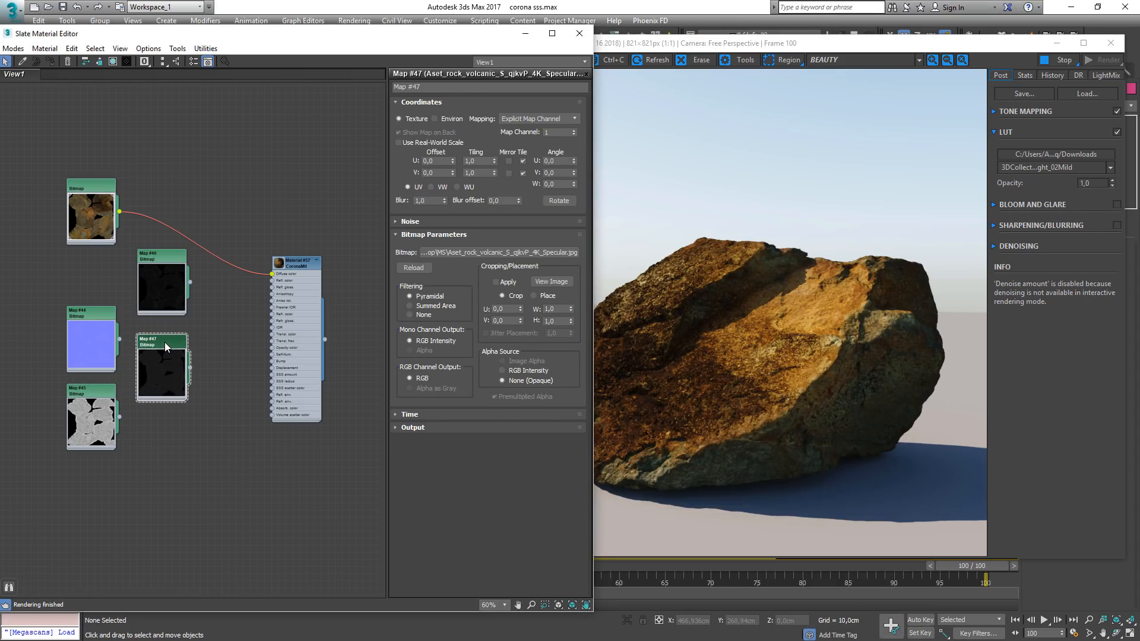
pyautogui.moveTo(165, 341)
pyautogui.mouseDown()
pyautogui.moveTo(195, 346)
pyautogui.moveTo(162, 339)
pyautogui.mouseUp()
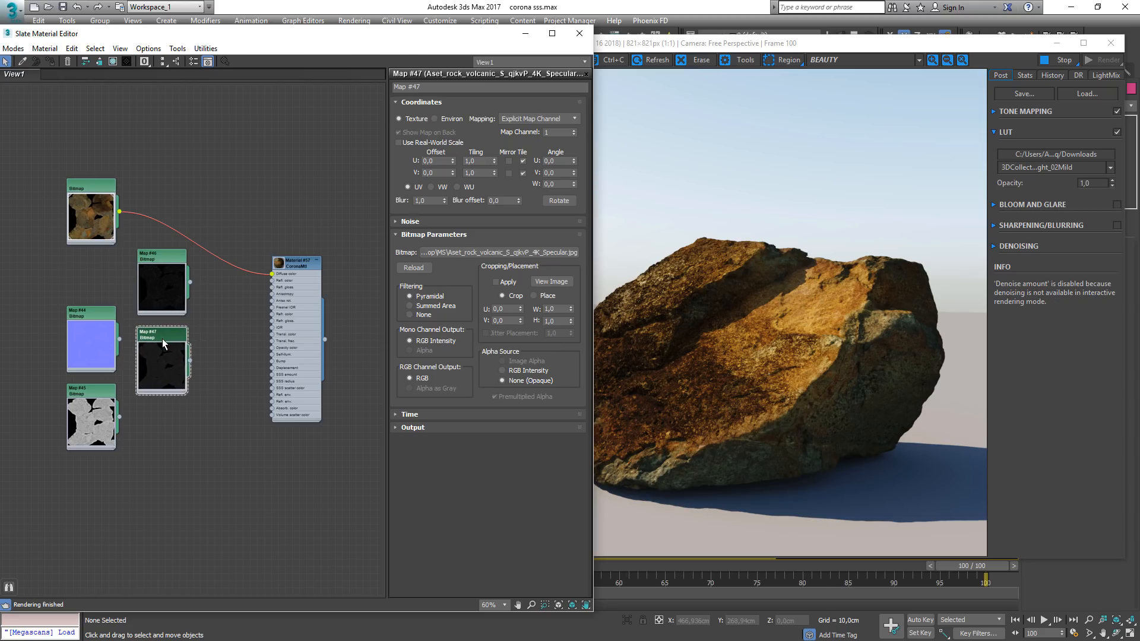
# Step: Move the Specular bitmap node away from the material, above the albedo bitmap
pyautogui.scroll(3, 297, 341)
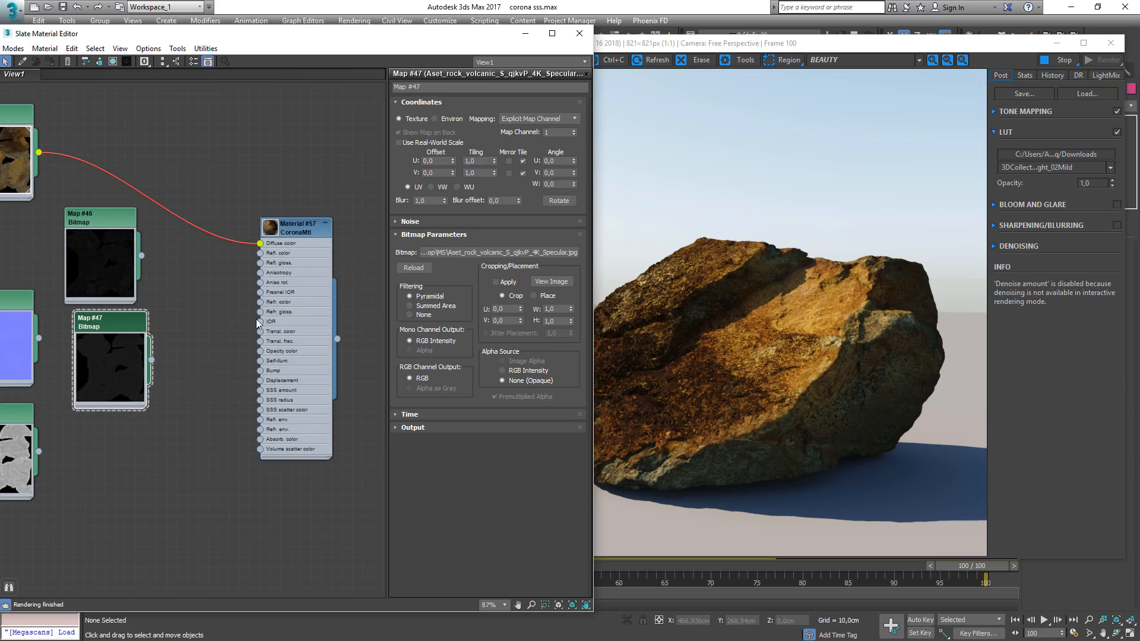
pyautogui.scroll(-5, 80, 344)
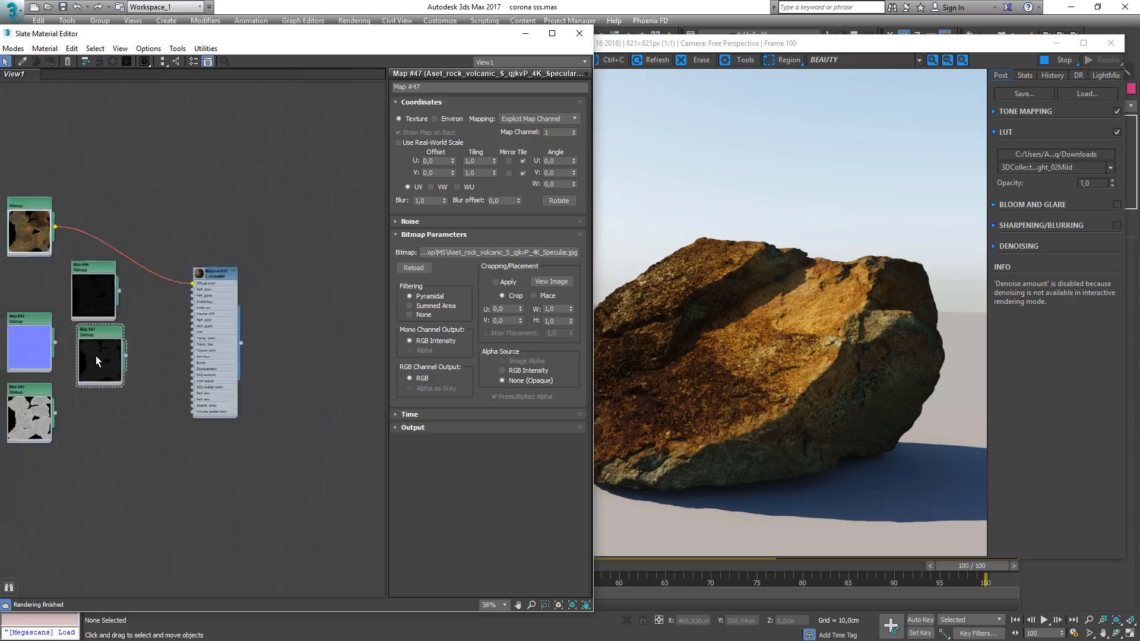
pyautogui.scroll(-2, 96, 356)
pyautogui.moveTo(96, 356); pyautogui.dragTo(51, 208)
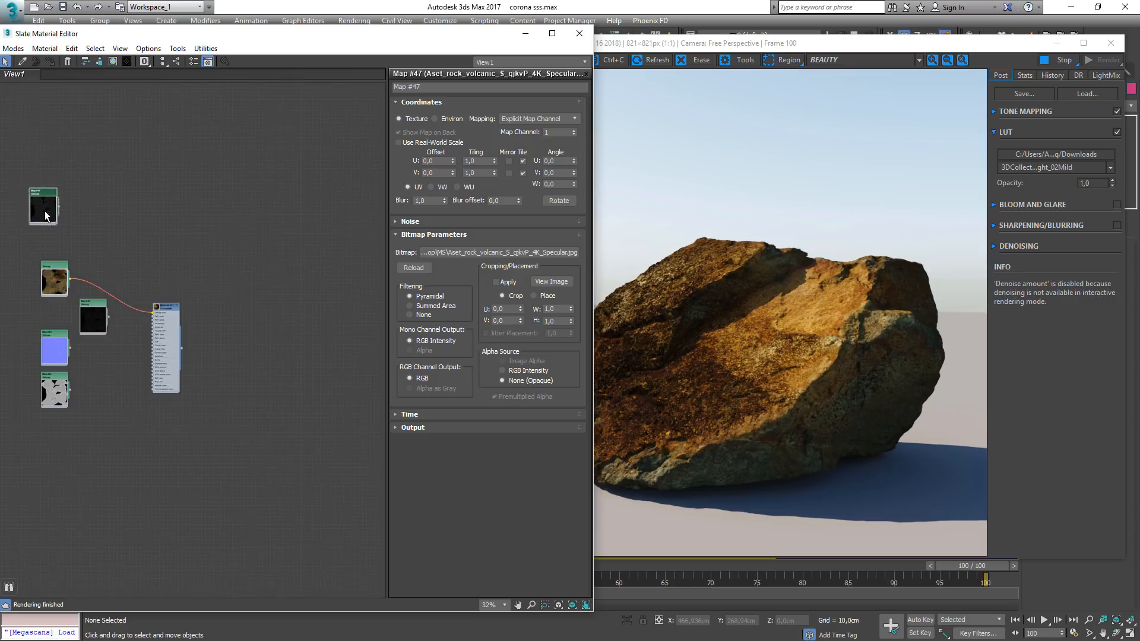
# Step: Move the Gloss bitmap node into the column between the albedo and NormalBump bitmaps, and shift the CoronaMtl material farther from the column
pyautogui.scroll(3, 45, 212)
pyautogui.moveTo(37, 203); pyautogui.dragTo(84, 203, button='middle')
pyautogui.moveTo(98, 201)
pyautogui.mouseDown()
pyautogui.moveTo(141, 155)
pyautogui.moveTo(78, 181)
pyautogui.moveTo(116, 186)
pyautogui.moveTo(92, 194)
pyautogui.mouseUp()
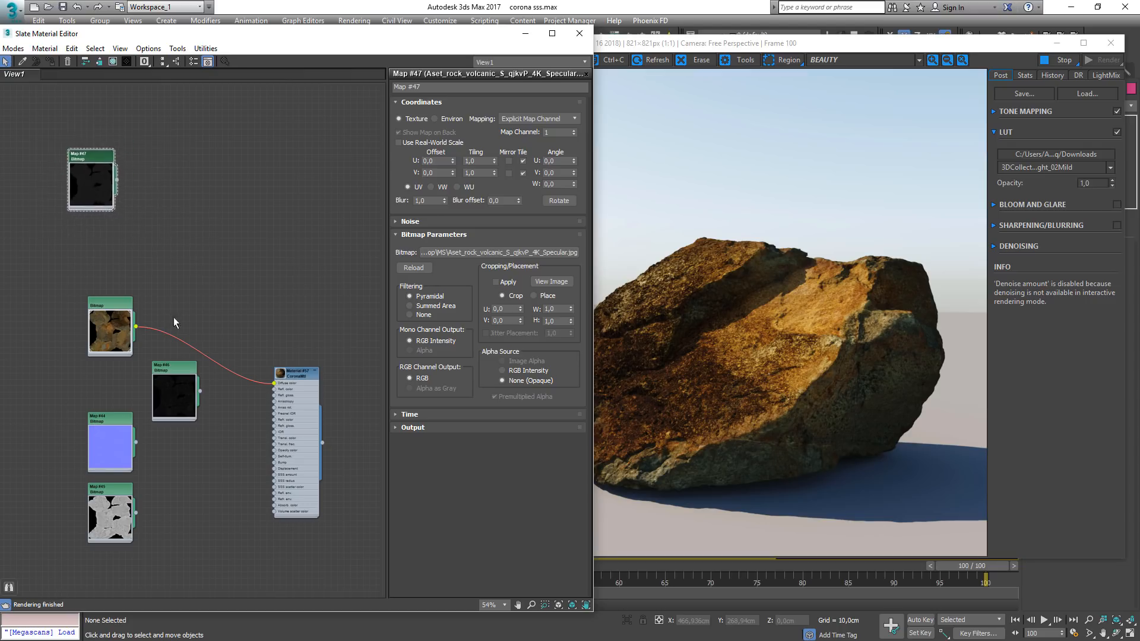
pyautogui.moveTo(173, 318); pyautogui.dragTo(177, 220, button='middle')
pyautogui.moveTo(44, 317); pyautogui.dragTo(117, 453)
pyautogui.moveTo(100, 329); pyautogui.dragTo(138, 406)
pyautogui.moveTo(181, 284); pyautogui.dragTo(118, 310)
pyautogui.moveTo(88, 381); pyautogui.dragTo(154, 473)
pyautogui.moveTo(150, 422); pyautogui.dragTo(107, 384)
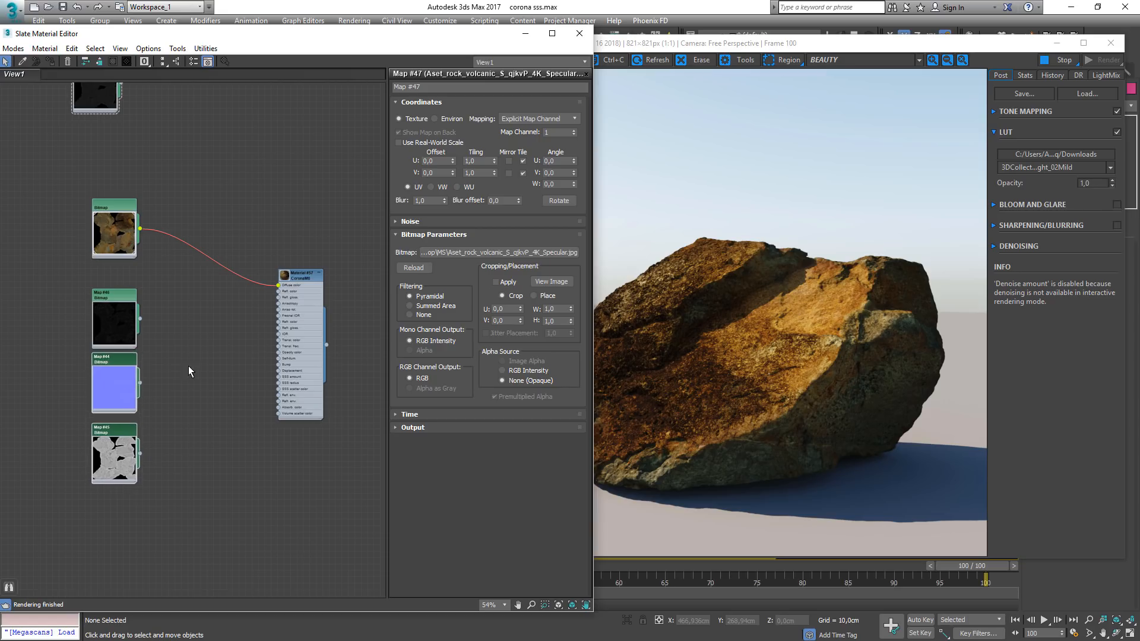
pyautogui.moveTo(297, 316); pyautogui.dragTo(316, 316)
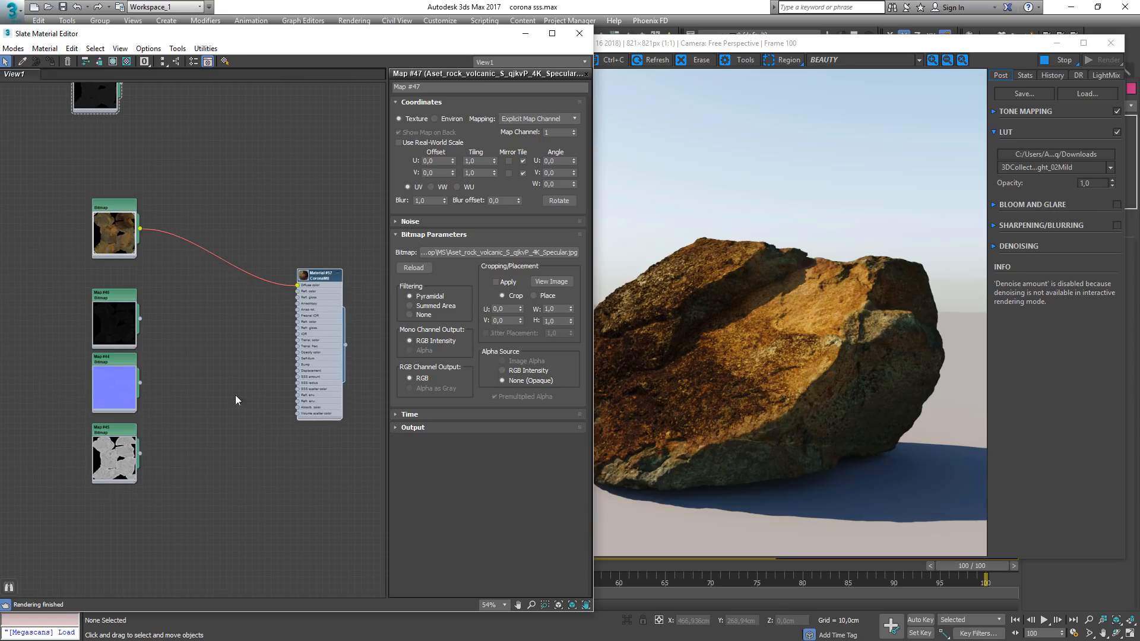
# Step: Reload Aset_rock_volcanic_S_qjkvP_4K_NormalBump.jpg in its bitmap node with the gamma override set to 1.0
pyautogui.scroll(5, 122, 381)
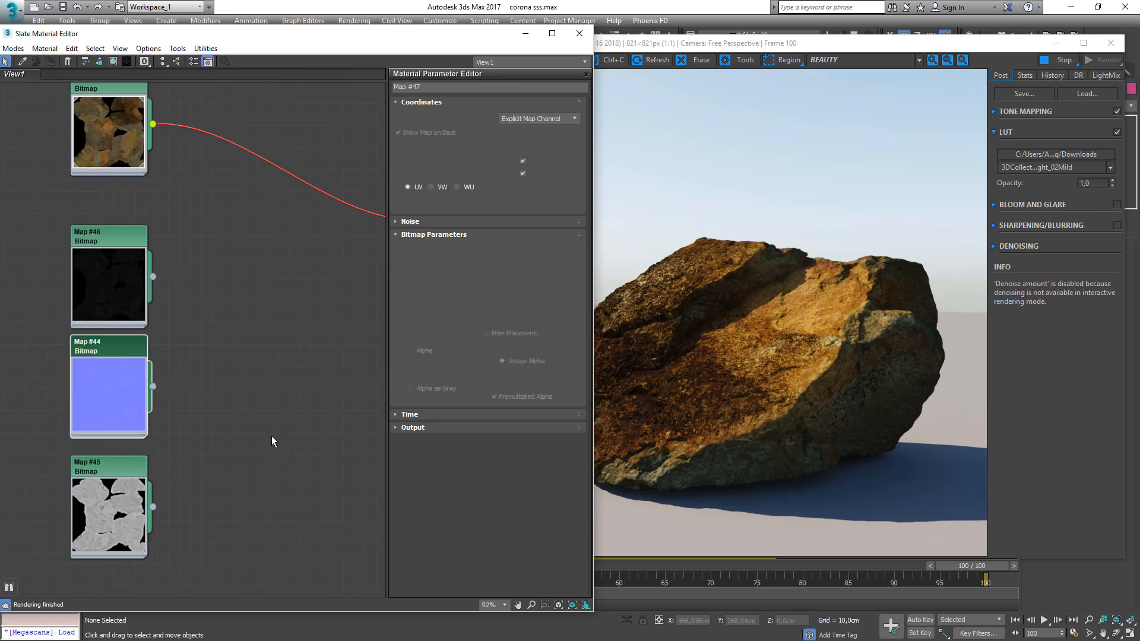
pyautogui.moveTo(270, 439); pyautogui.dragTo(235, 425, button='middle')
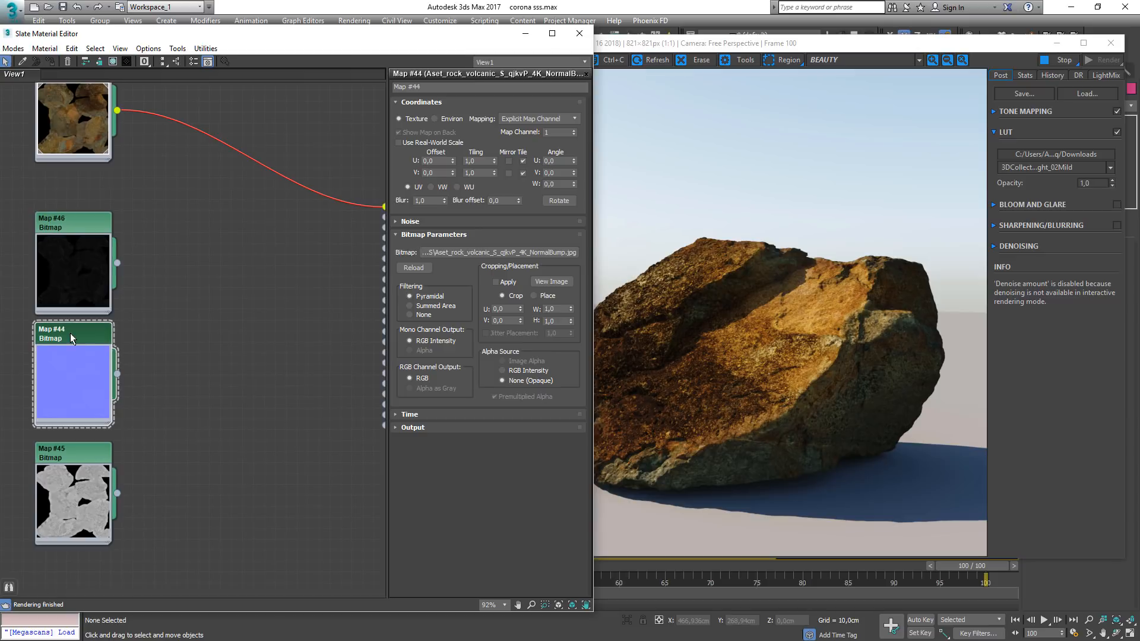
pyautogui.moveTo(70, 333); pyautogui.dragTo(71, 344)
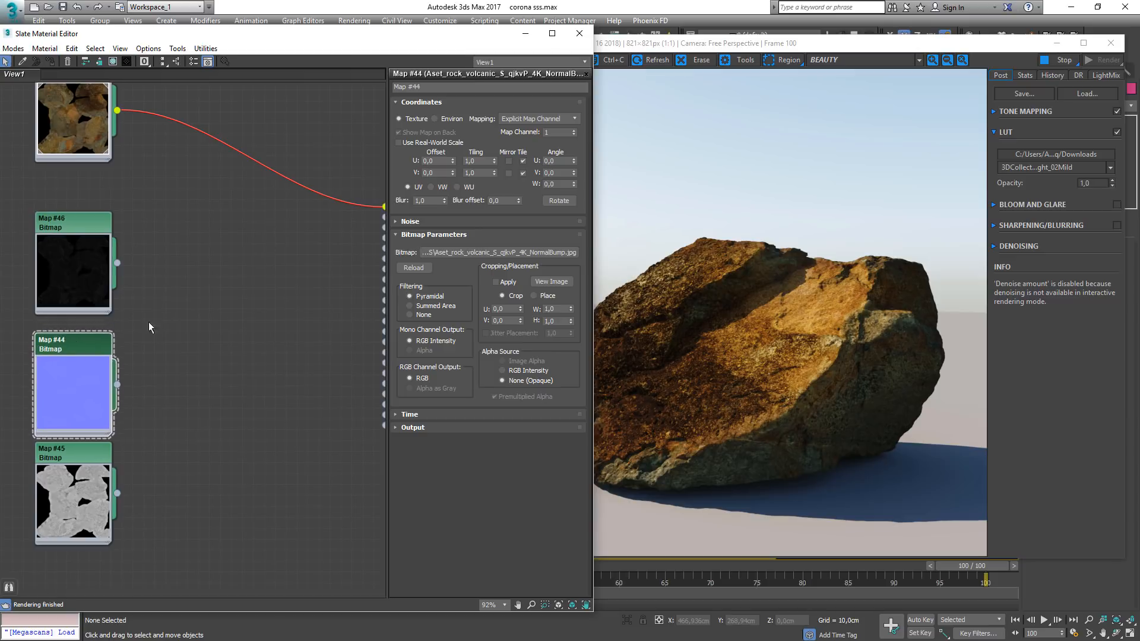
pyautogui.click(497, 253)
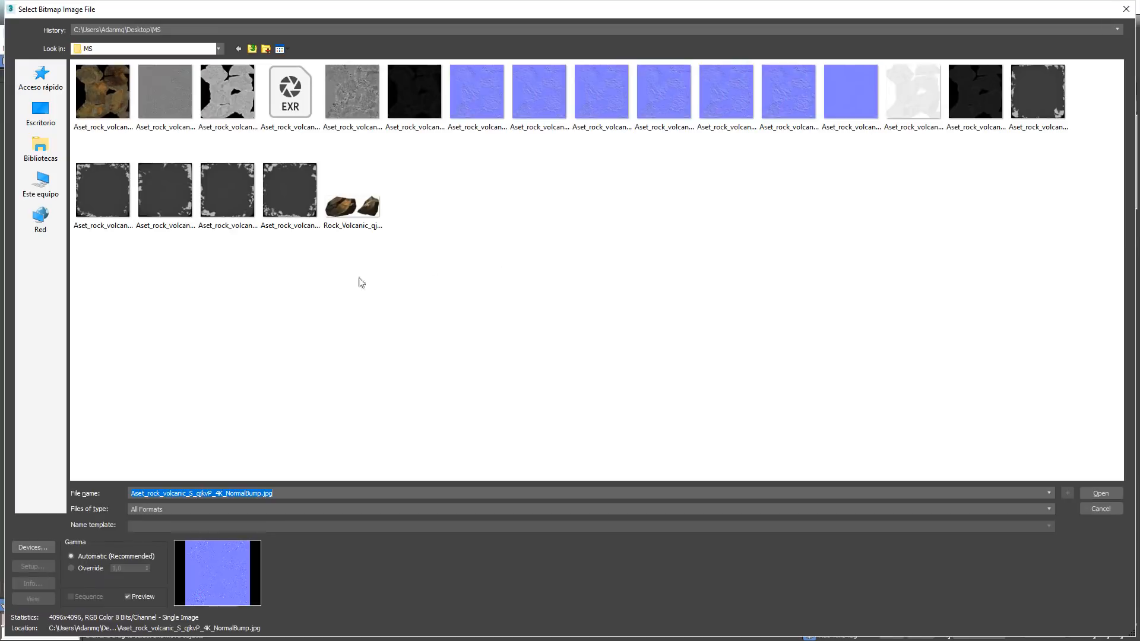
pyautogui.click(72, 568)
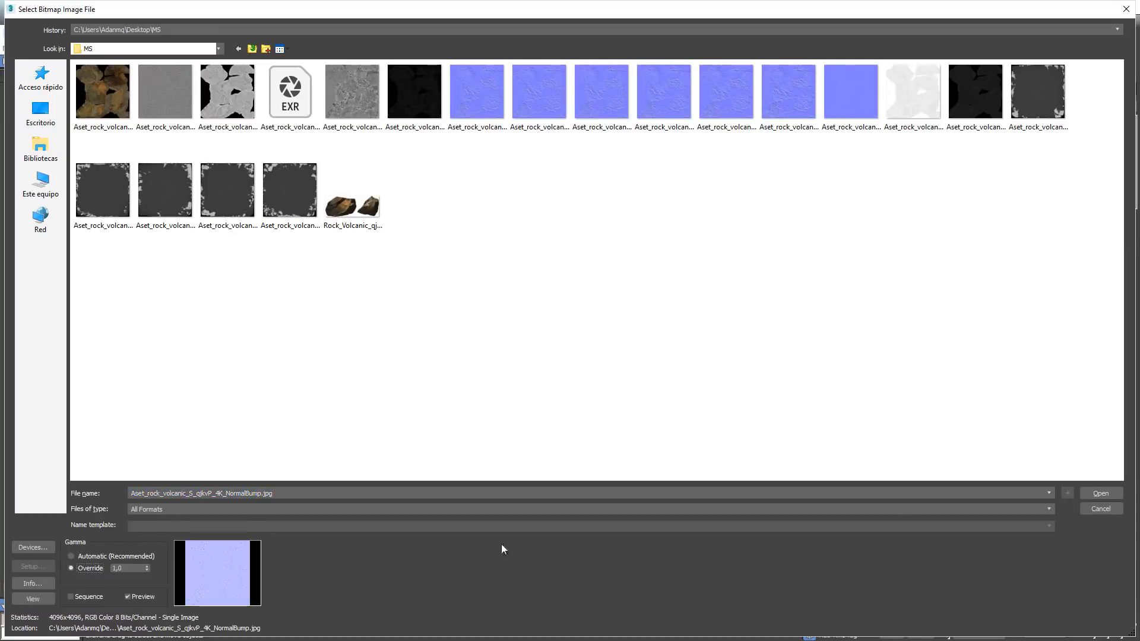
pyautogui.click(1100, 493)
# Step: Add a CoronaNormal map beside the NormalBump bitmap node and open its parameters
pyautogui.rightClick(269, 365)
pyautogui.moveTo(319, 400)
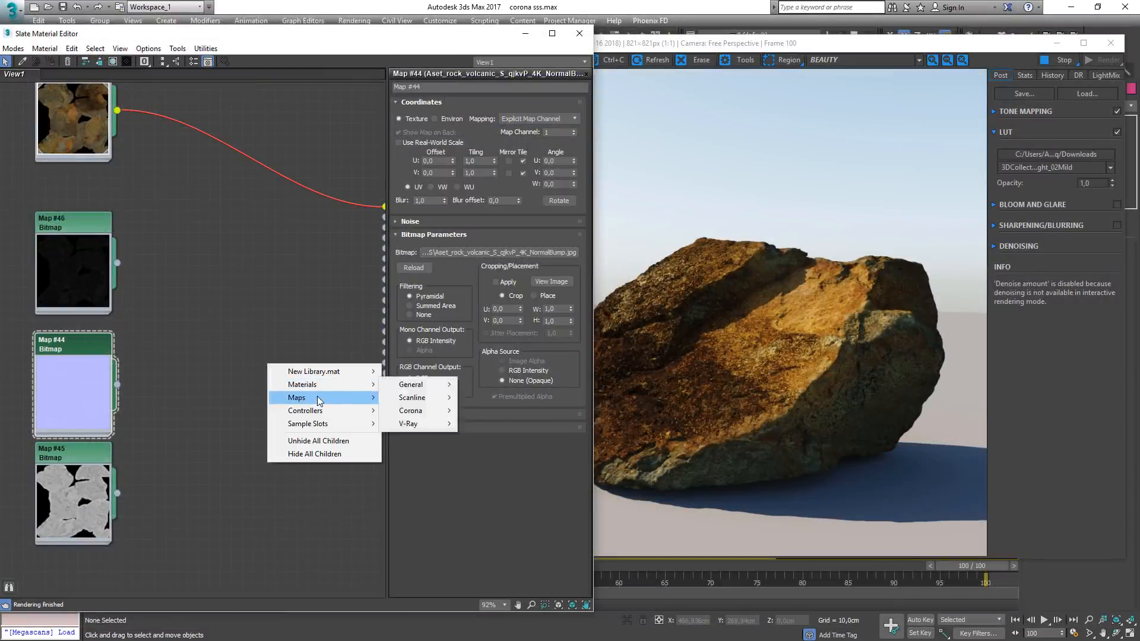
pyautogui.moveTo(416, 411)
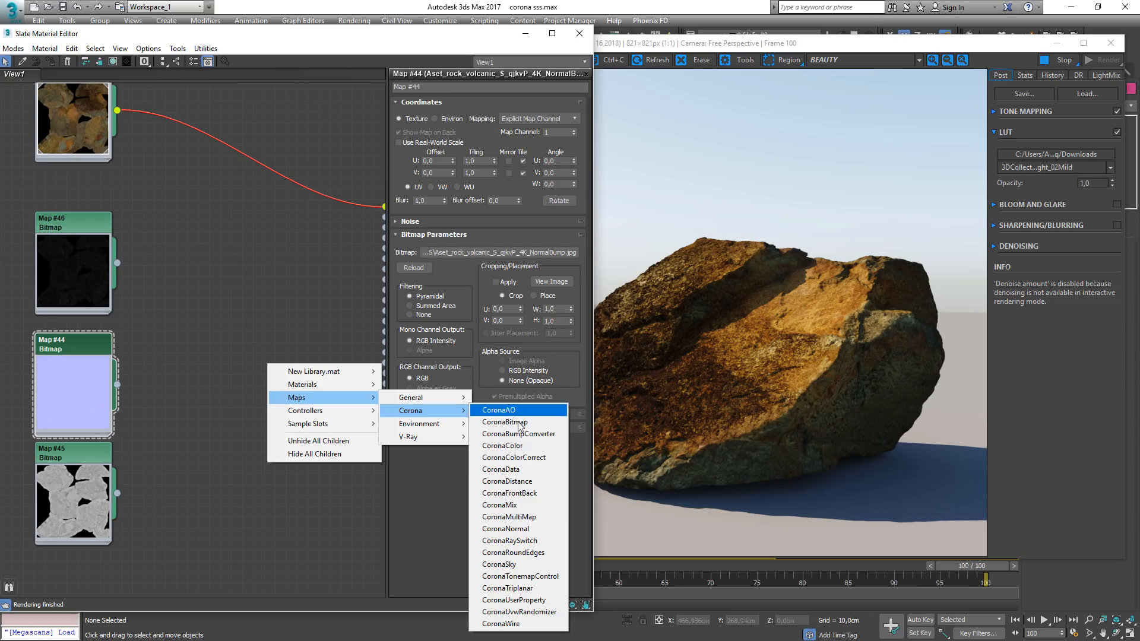
pyautogui.click(512, 528)
pyautogui.doubleClick(277, 369)
pyautogui.moveTo(541, 131)
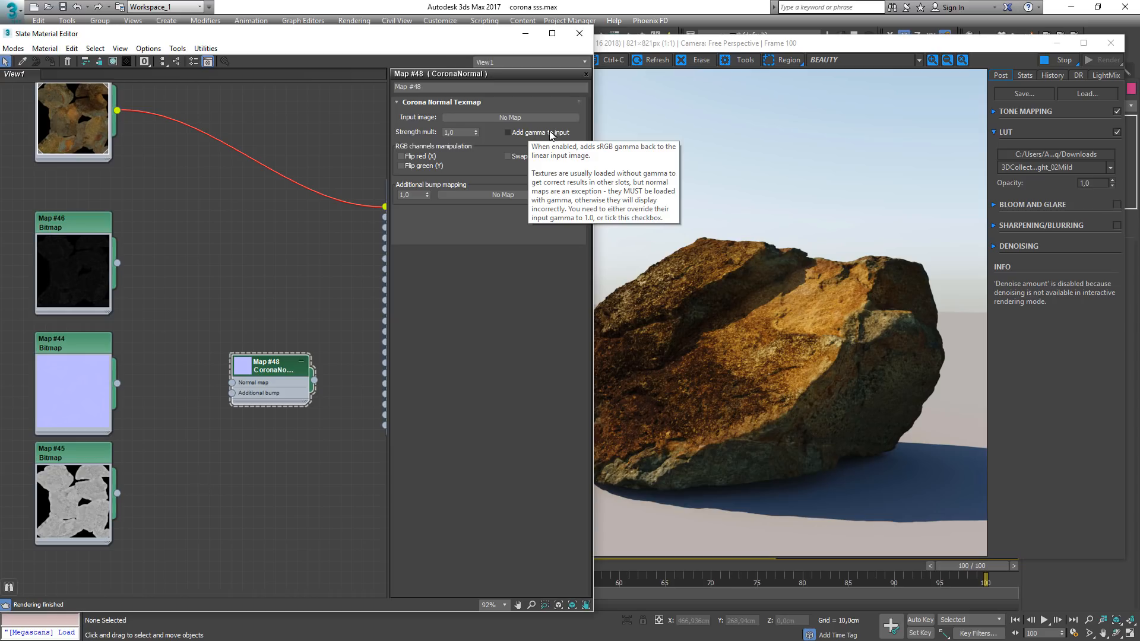
pyautogui.moveTo(276, 367); pyautogui.dragTo(244, 376)
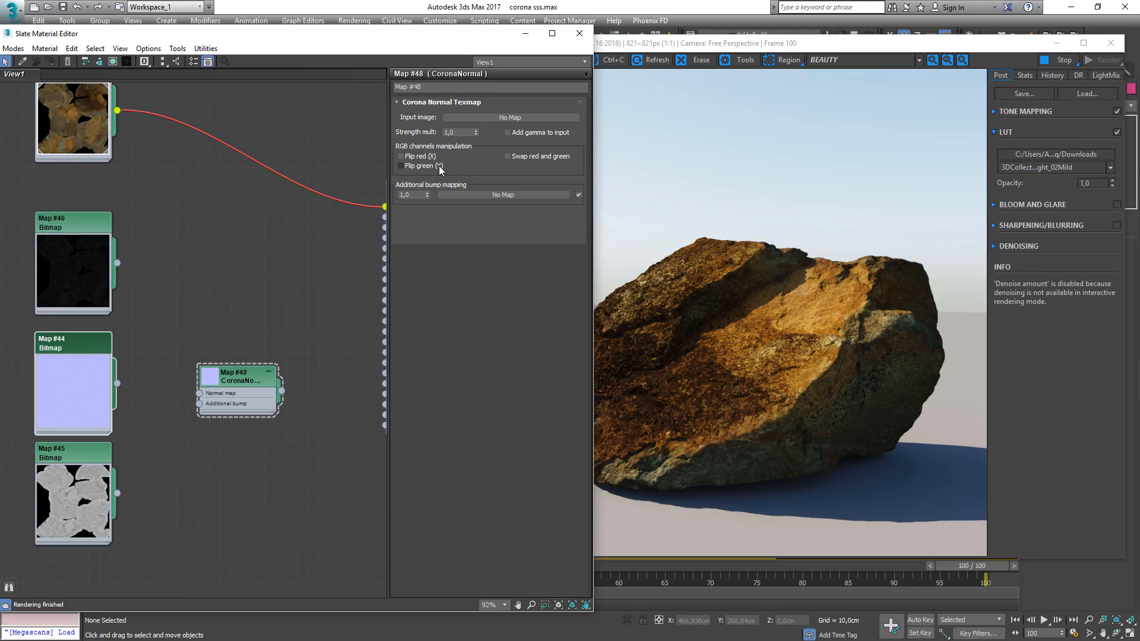
# Step: Enable Flip green (Y) on the CoronaNormal map and connect the NormalBump bitmap to its Normal map input
pyautogui.click(401, 167)
pyautogui.moveTo(209, 392)
pyautogui.mouseDown()
pyautogui.moveTo(182, 361)
pyautogui.moveTo(190, 378)
pyautogui.moveTo(215, 374)
pyautogui.mouseUp()
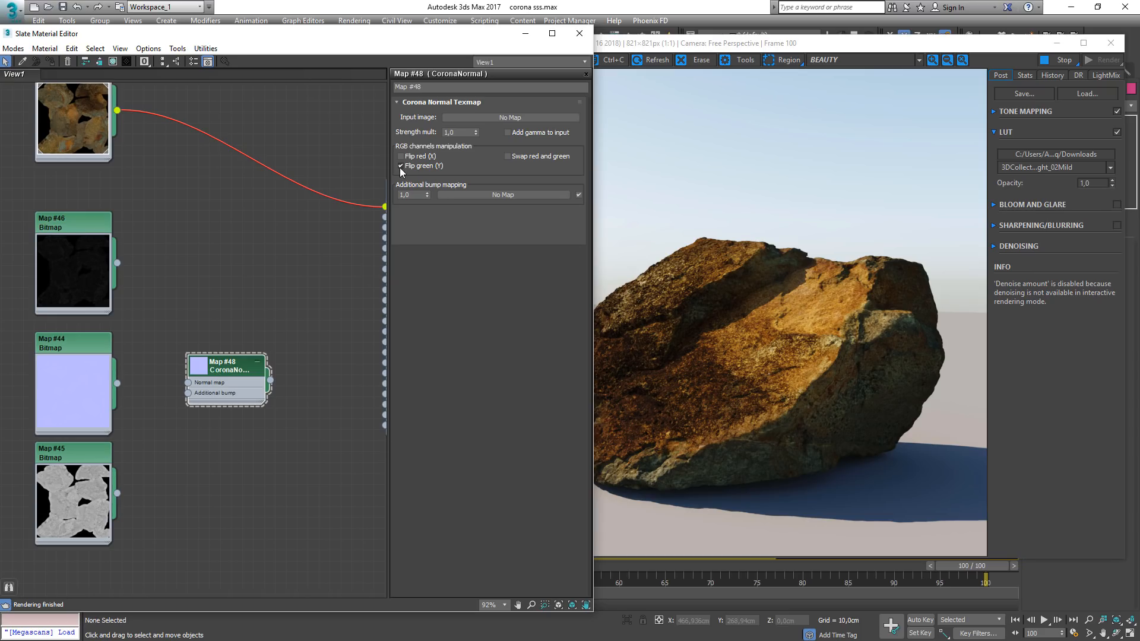
pyautogui.moveTo(63, 354); pyautogui.dragTo(50, 339)
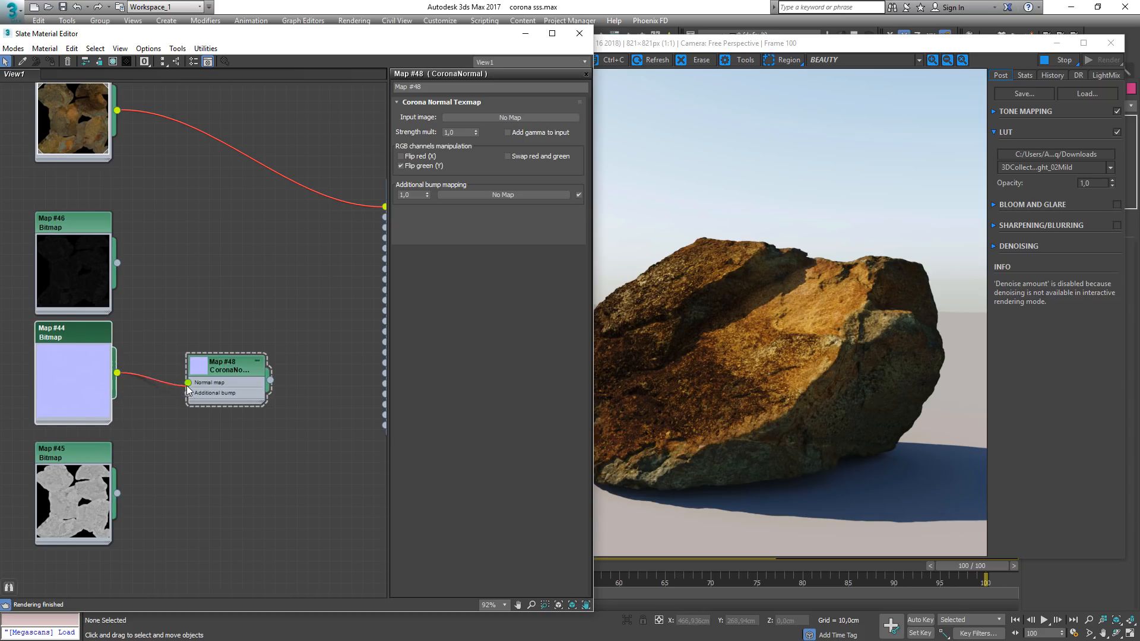
pyautogui.moveTo(188, 389); pyautogui.dragTo(187, 383)
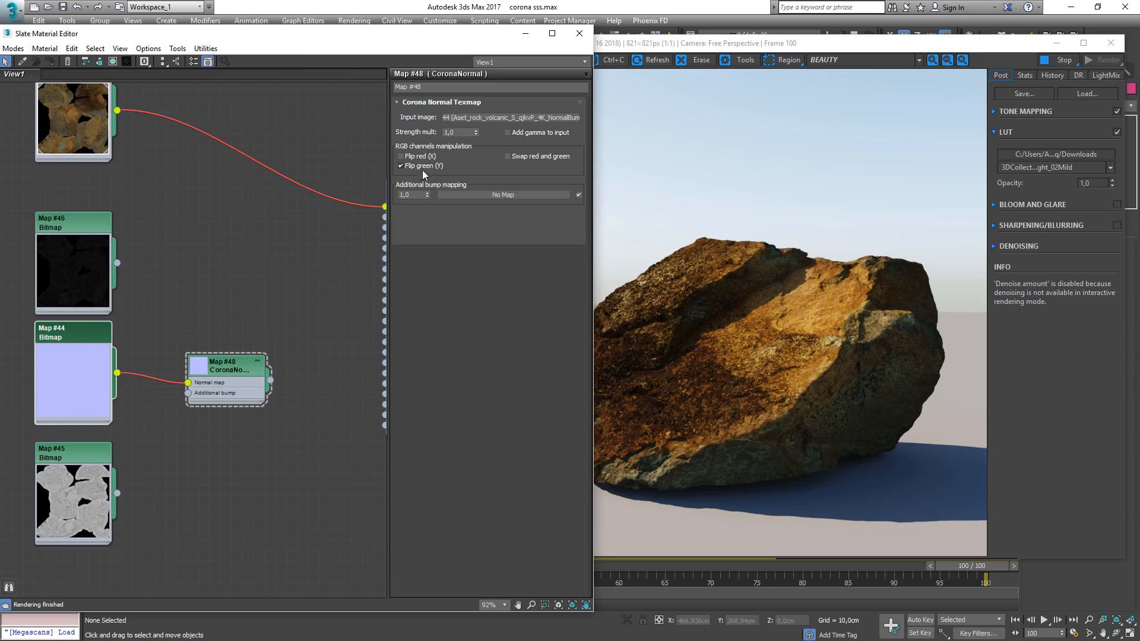
pyautogui.click(399, 166)
# Step: Connect the CoronaNormal map to the CoronaMtl's Bump input and open the material's map amounts
pyautogui.moveTo(288, 371); pyautogui.dragTo(206, 393, button='middle')
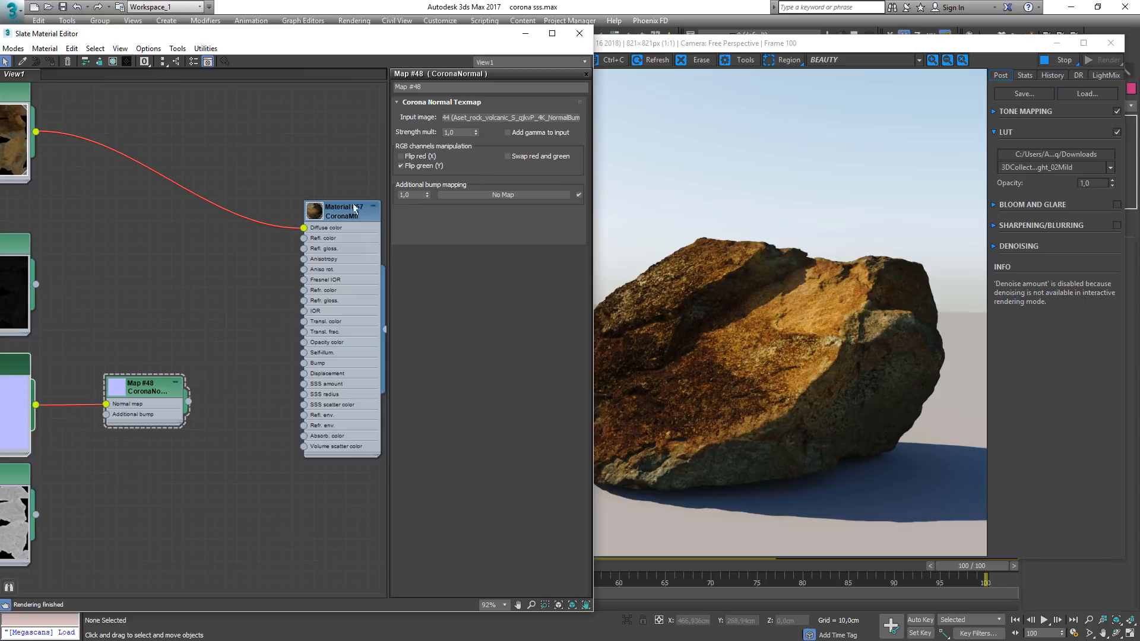
pyautogui.moveTo(188, 402); pyautogui.dragTo(304, 363)
pyautogui.doubleClick(349, 215)
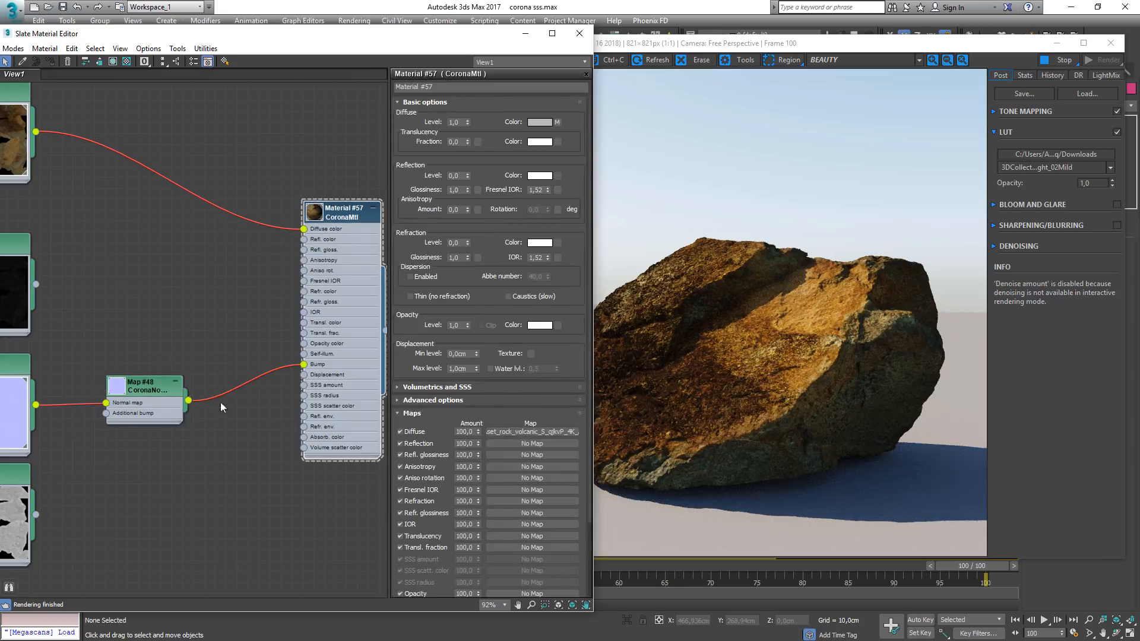
pyautogui.scroll(-5, 564, 203)
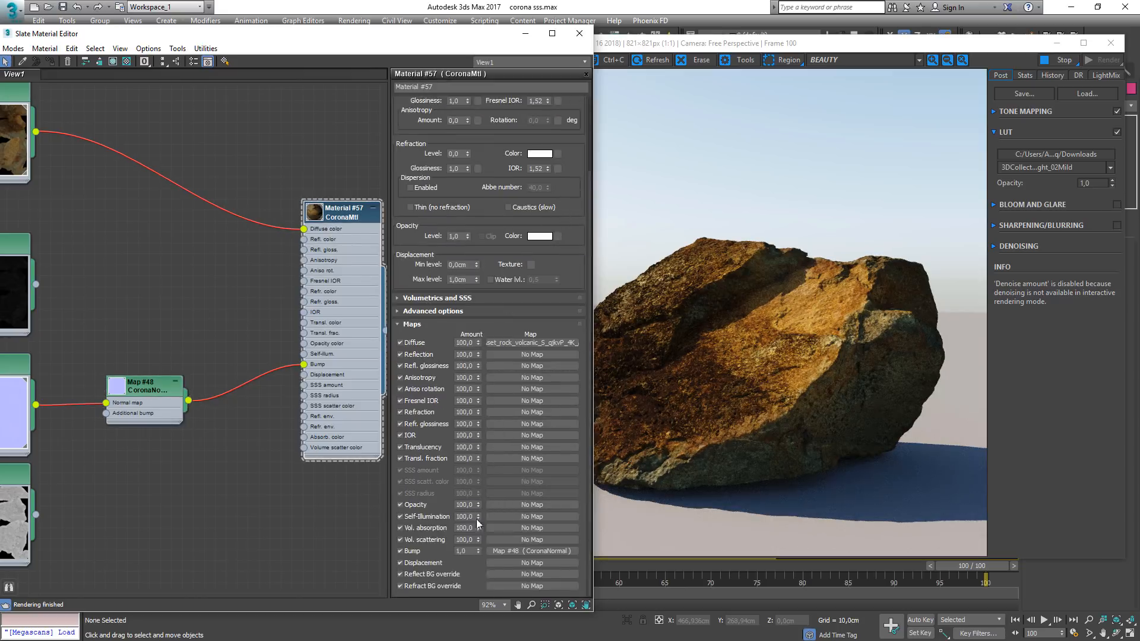
# Step: Set the CoronaNormal strength multiplier to 3 and examine the rock surface up close in the render
pyautogui.moveTo(168, 378); pyautogui.dragTo(286, 368, button='middle')
pyautogui.doubleClick(259, 374)
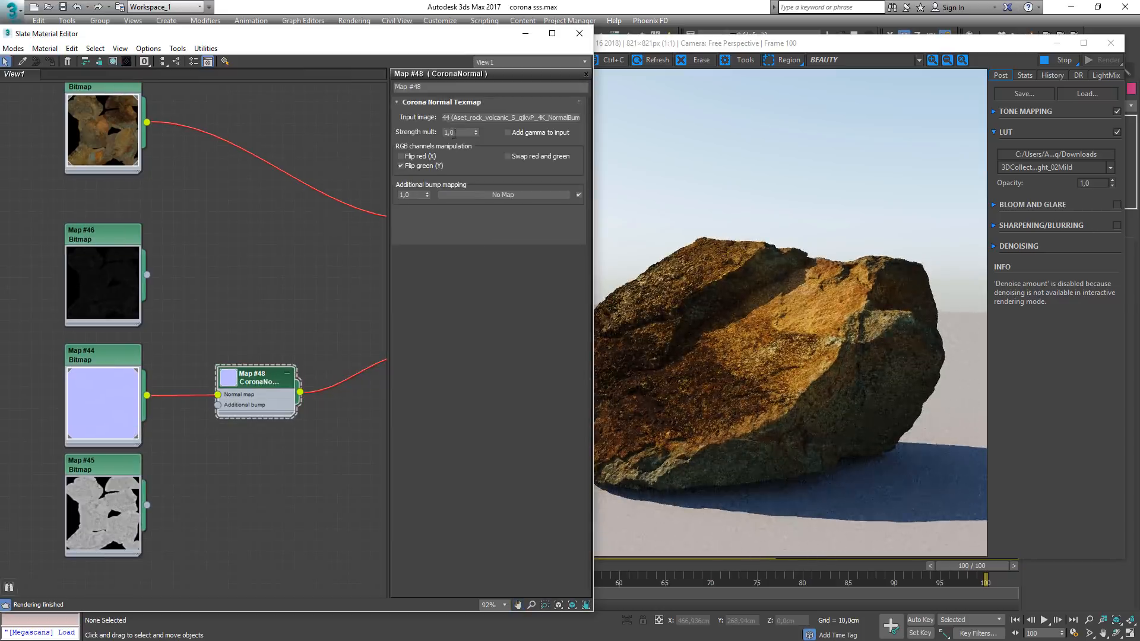
pyautogui.moveTo(458, 133); pyautogui.dragTo(428, 132)
pyautogui.click(82, 372)
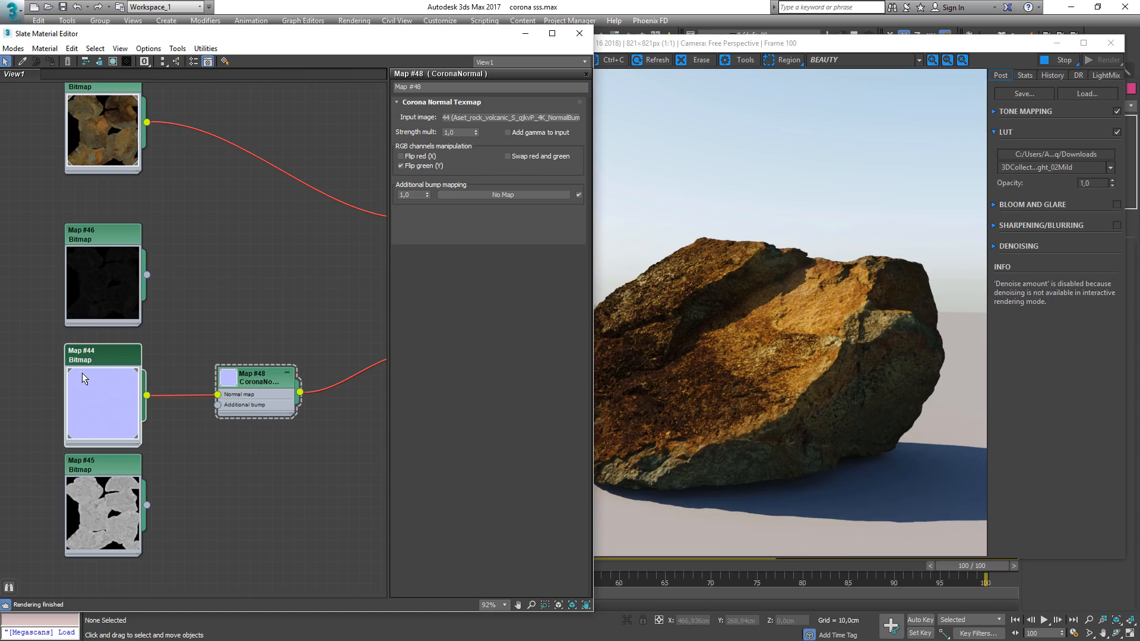
pyautogui.moveTo(472, 132); pyautogui.dragTo(430, 137)
pyautogui.write('3')
pyautogui.press('Return')
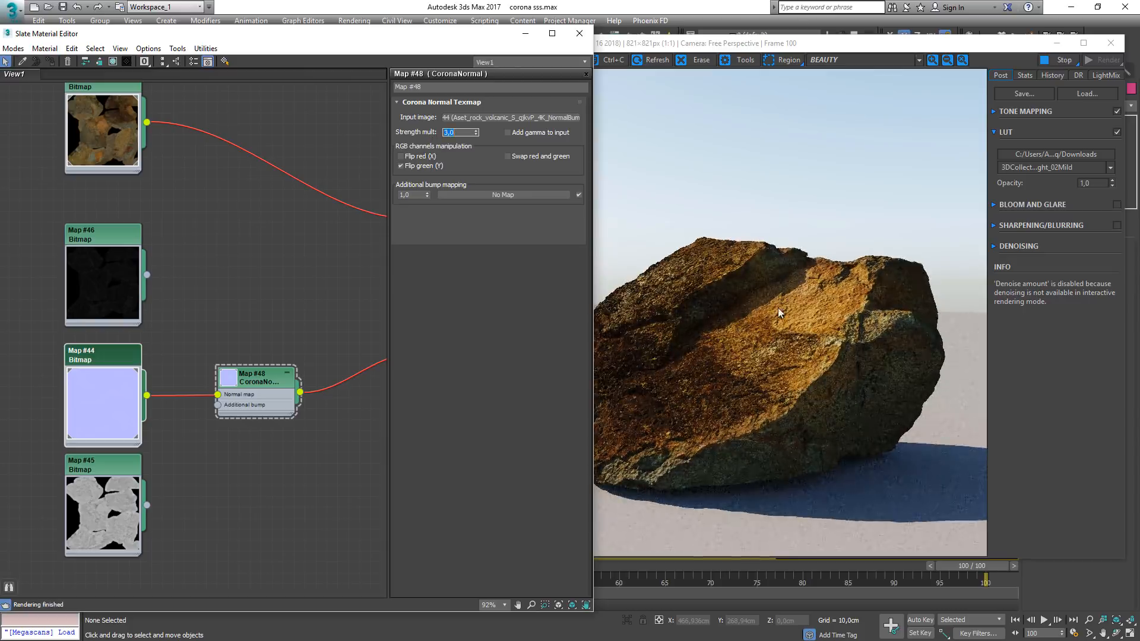
pyautogui.scroll(1, 795, 305)
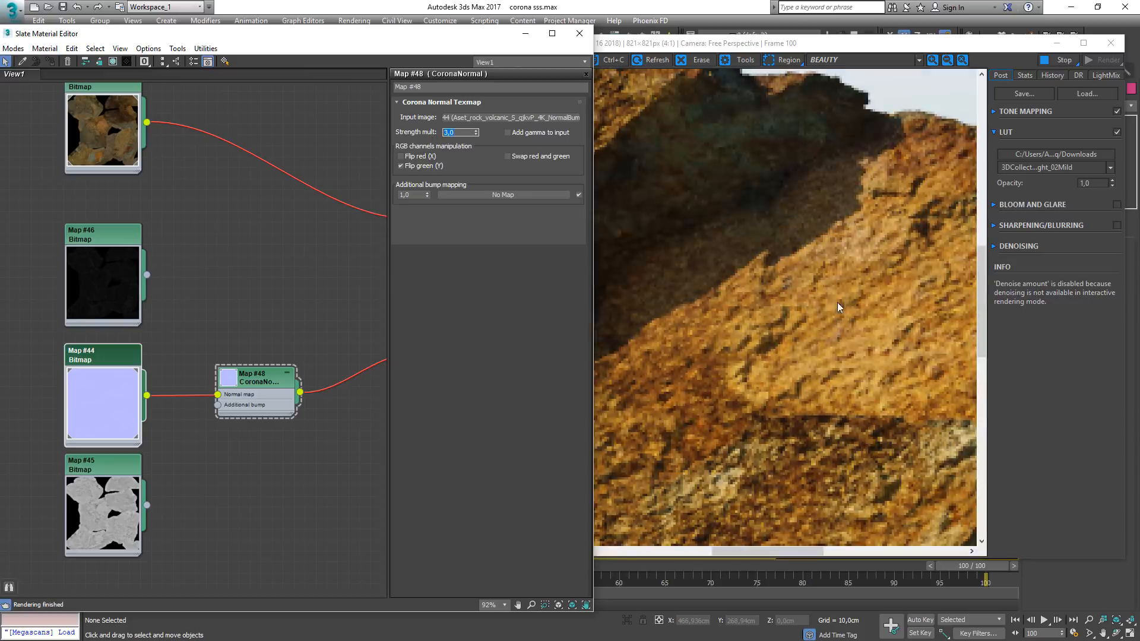
# Step: Delete the connection between the albedo bitmap and the material's Diffuse color, and inspect the bump detail in the render
pyautogui.moveTo(270, 123); pyautogui.dragTo(315, 233)
pyautogui.press('Delete')
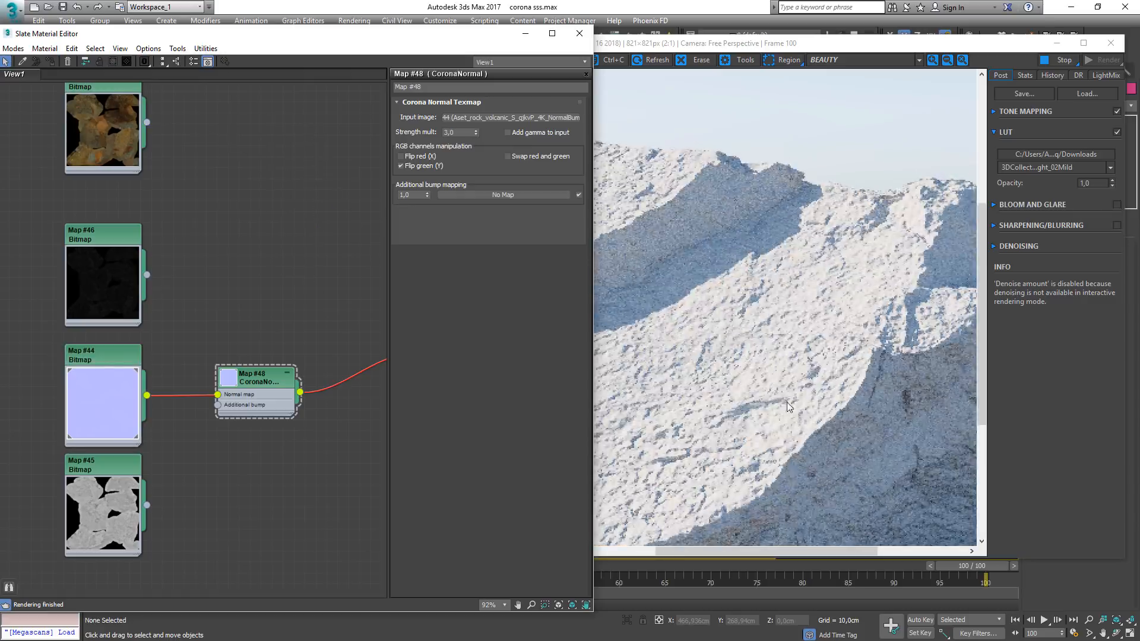
pyautogui.scroll(-1, 782, 394)
pyautogui.scroll(1, 807, 361)
pyautogui.moveTo(864, 351); pyautogui.dragTo(954, 391, button='middle')
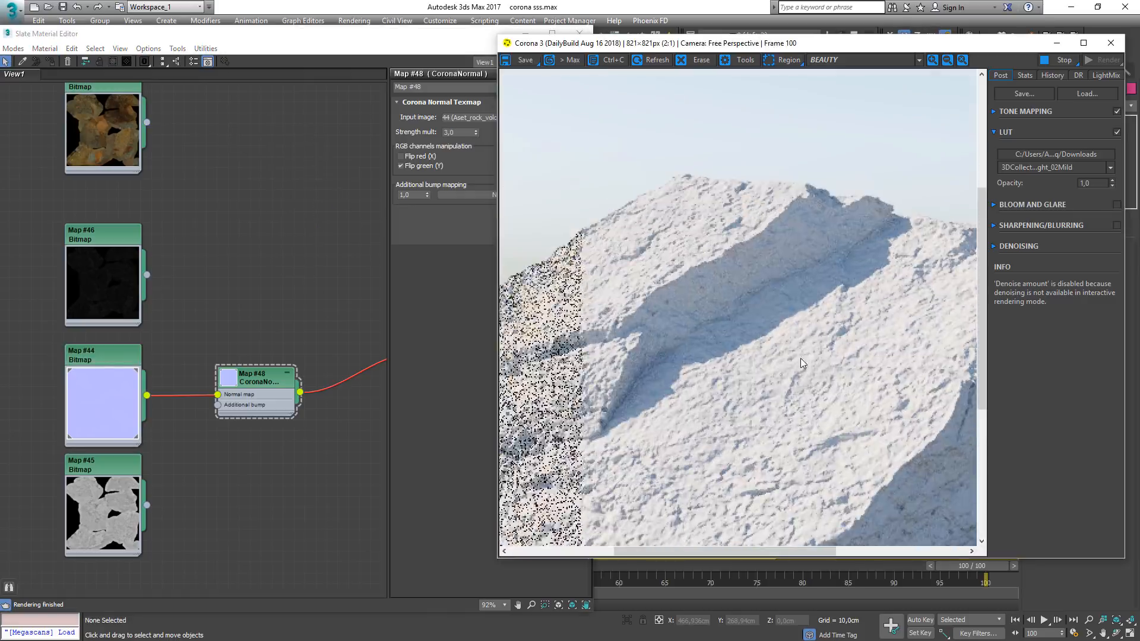
# Step: Set the CoronaNormal strength multiplier to 0 for comparison and then to 2, checking the bump detail in the render
pyautogui.click(259, 392)
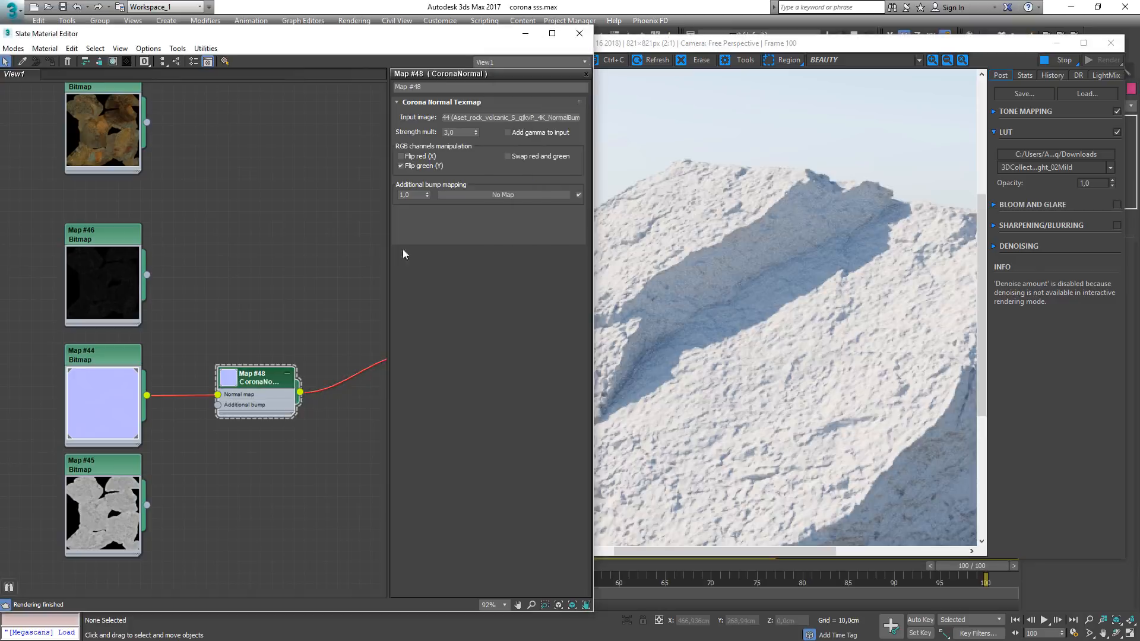
pyautogui.write('0')
pyautogui.press('Return')
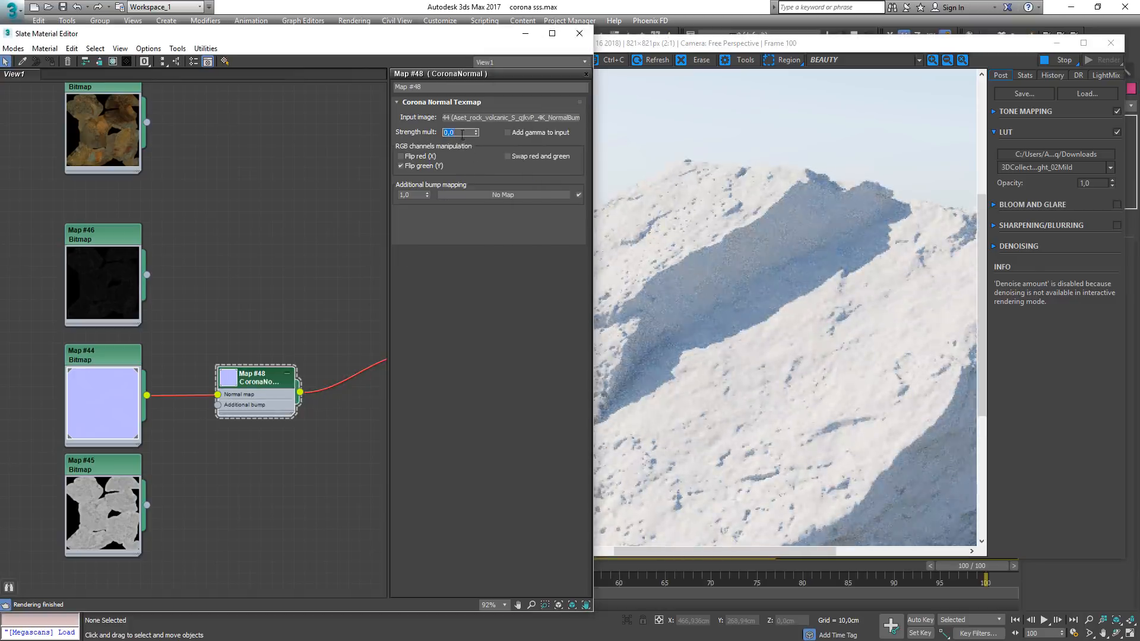
pyautogui.write('1')
pyautogui.press('Return')
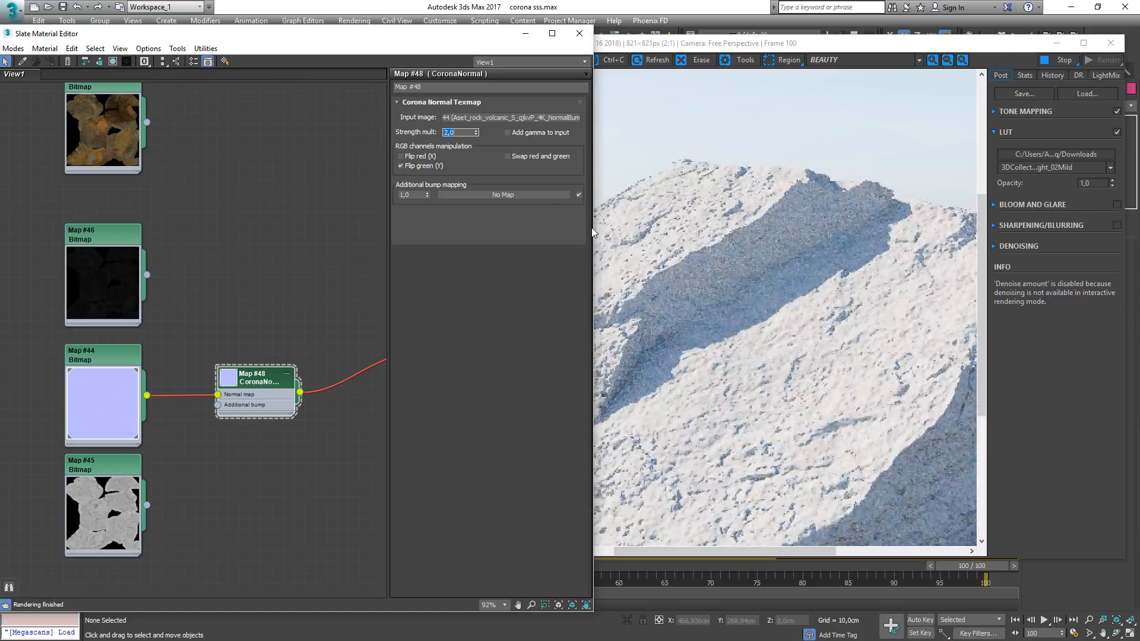
pyautogui.moveTo(592, 232); pyautogui.dragTo(498, 231)
pyautogui.scroll(1, 756, 388)
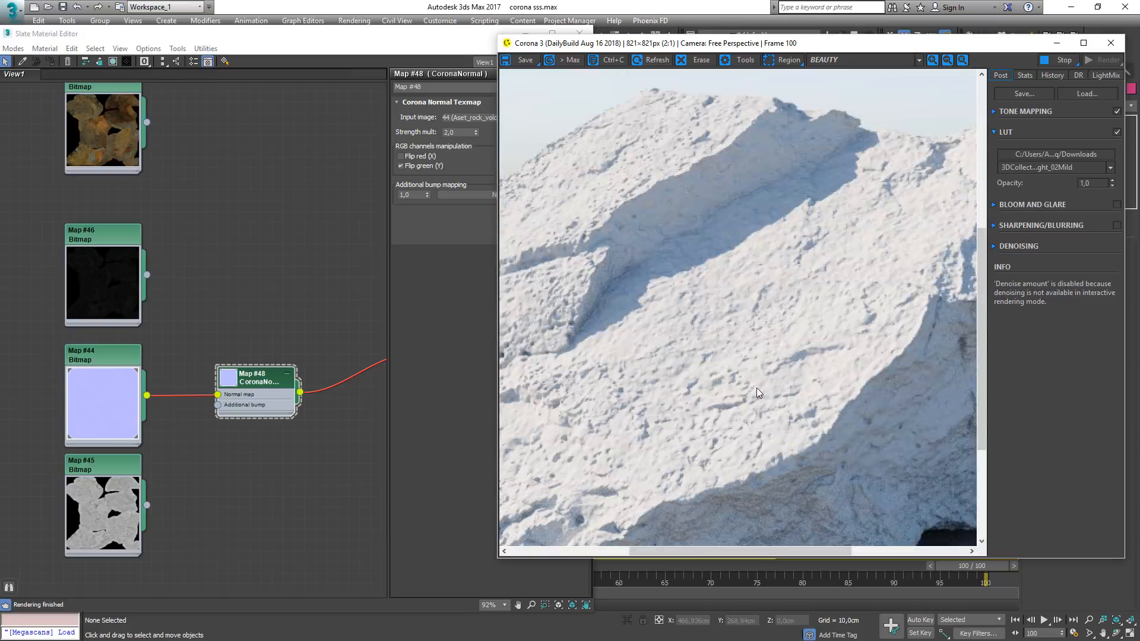
# Step: Try the albedo bitmap as the CoronaNormal's Additional bump, inspect the render up close, and delete that connection
pyautogui.moveTo(143, 123); pyautogui.dragTo(218, 405)
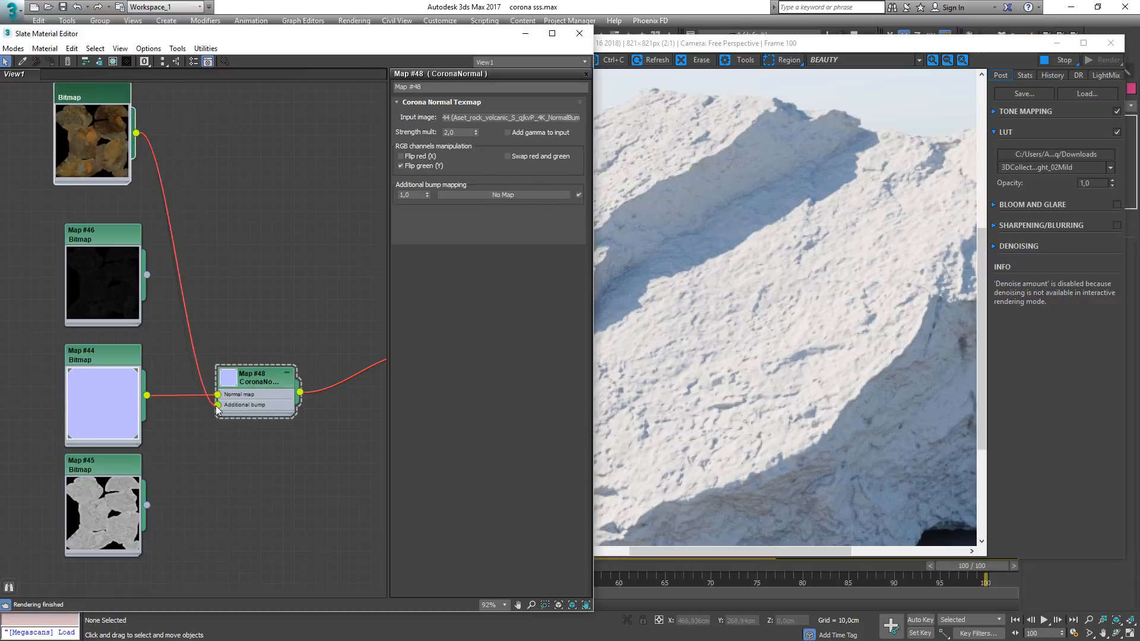
pyautogui.click(759, 301)
pyautogui.scroll(1, 760, 301)
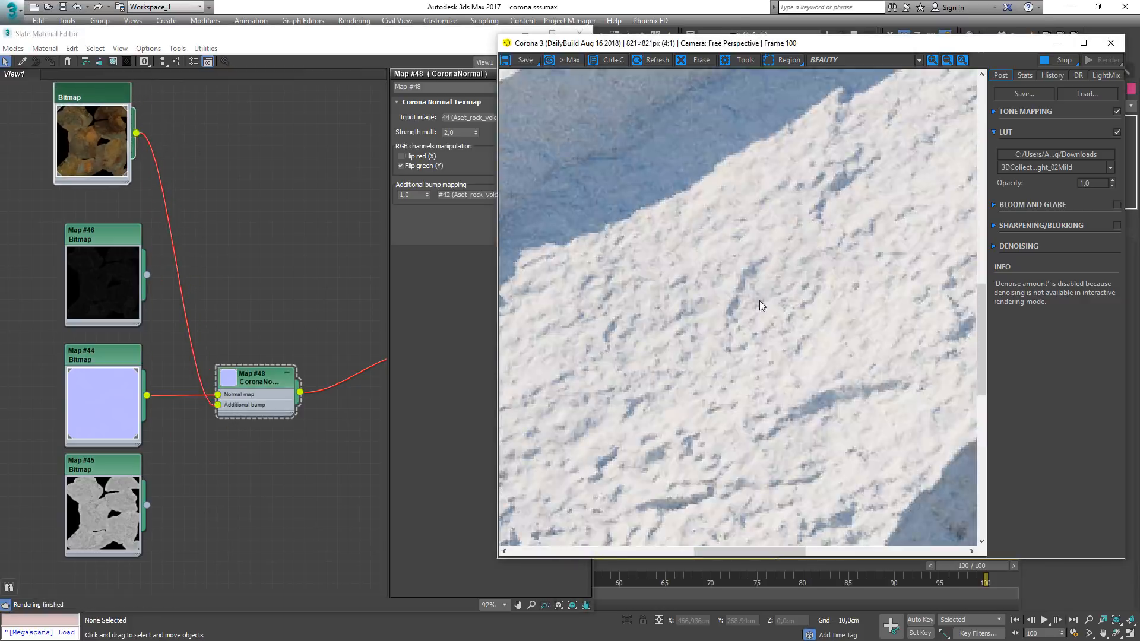
pyautogui.click(191, 339)
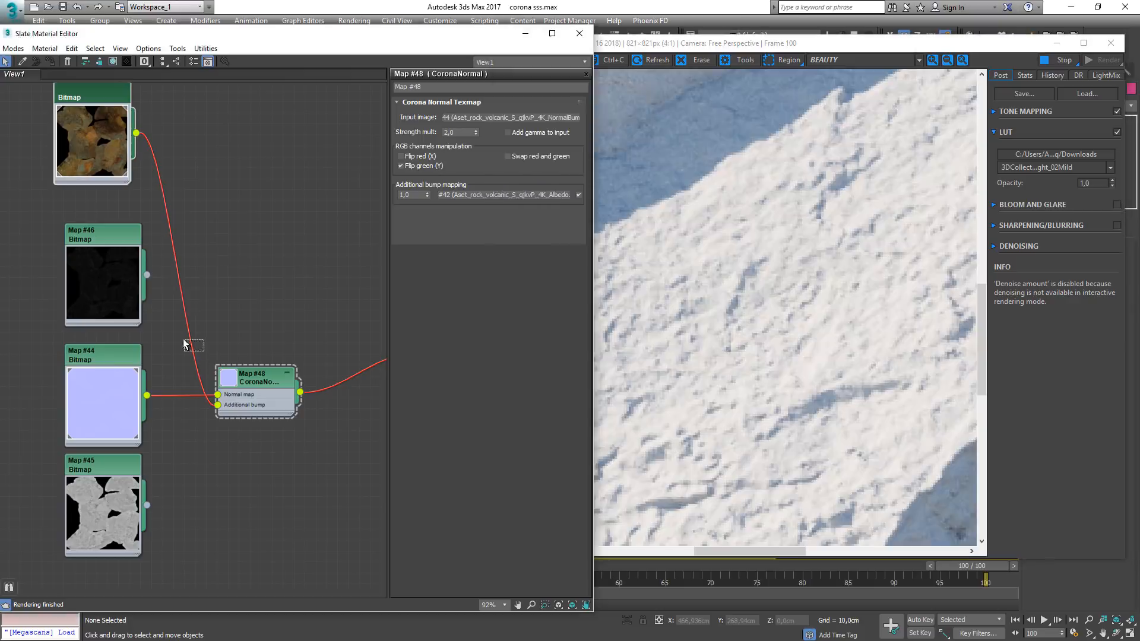
pyautogui.press('Delete')
# Step: Reload Aset_rock_volcanic_S_qjkvP_4K_Cavity.jpg in its bitmap node with the gamma override enabled
pyautogui.moveTo(109, 483)
pyautogui.mouseDown()
pyautogui.moveTo(119, 491)
pyautogui.moveTo(108, 483)
pyautogui.mouseUp()
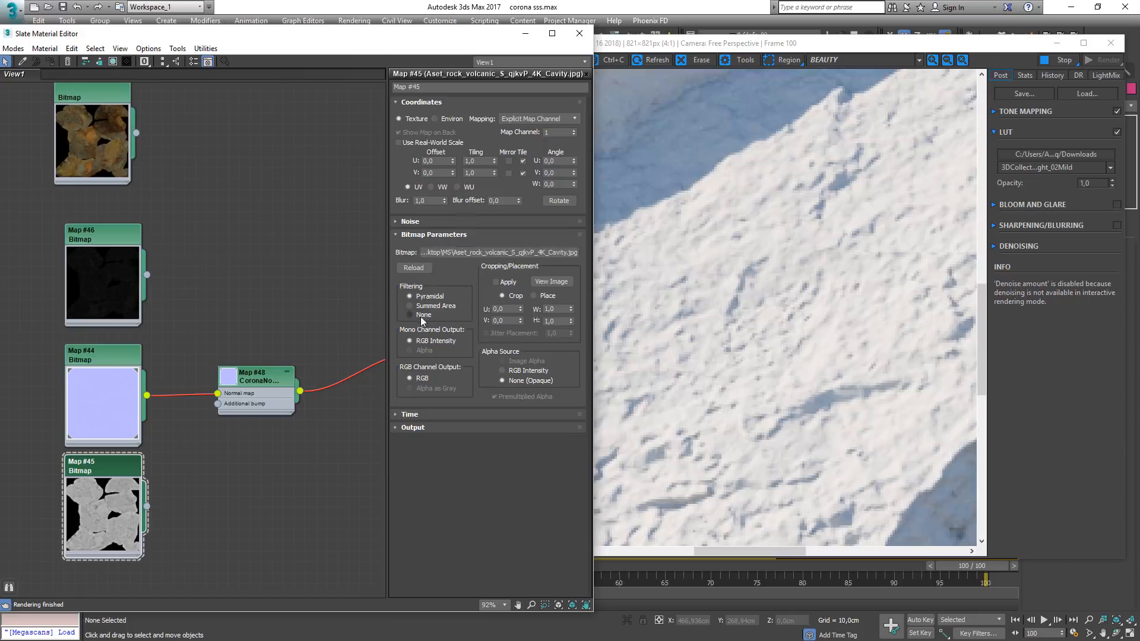
pyautogui.click(440, 255)
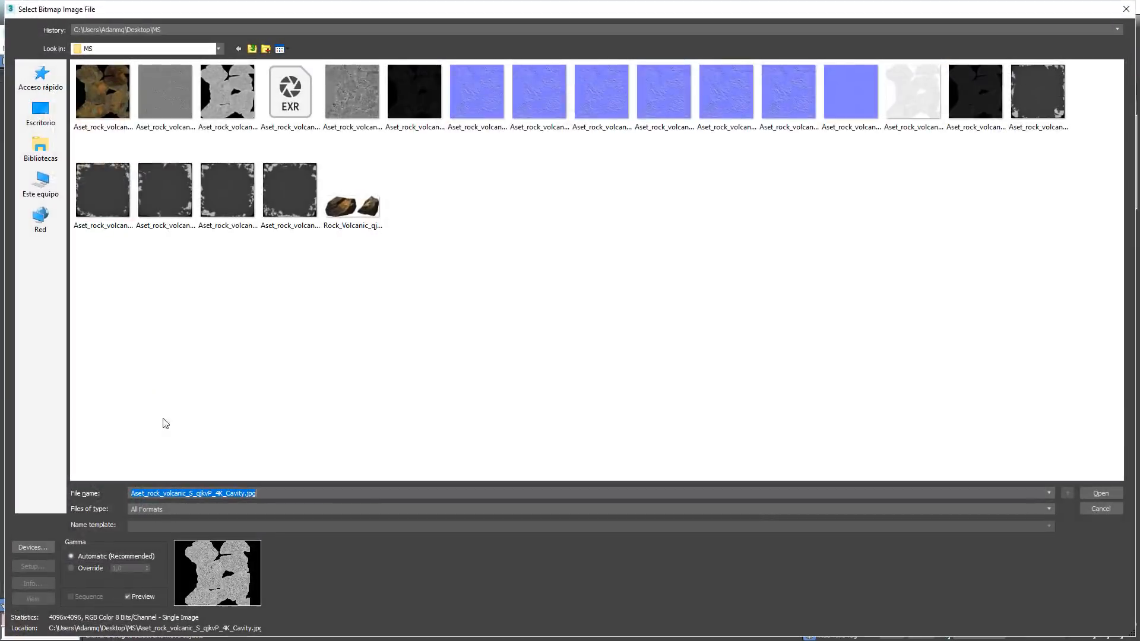
pyautogui.click(88, 569)
pyautogui.click(1100, 494)
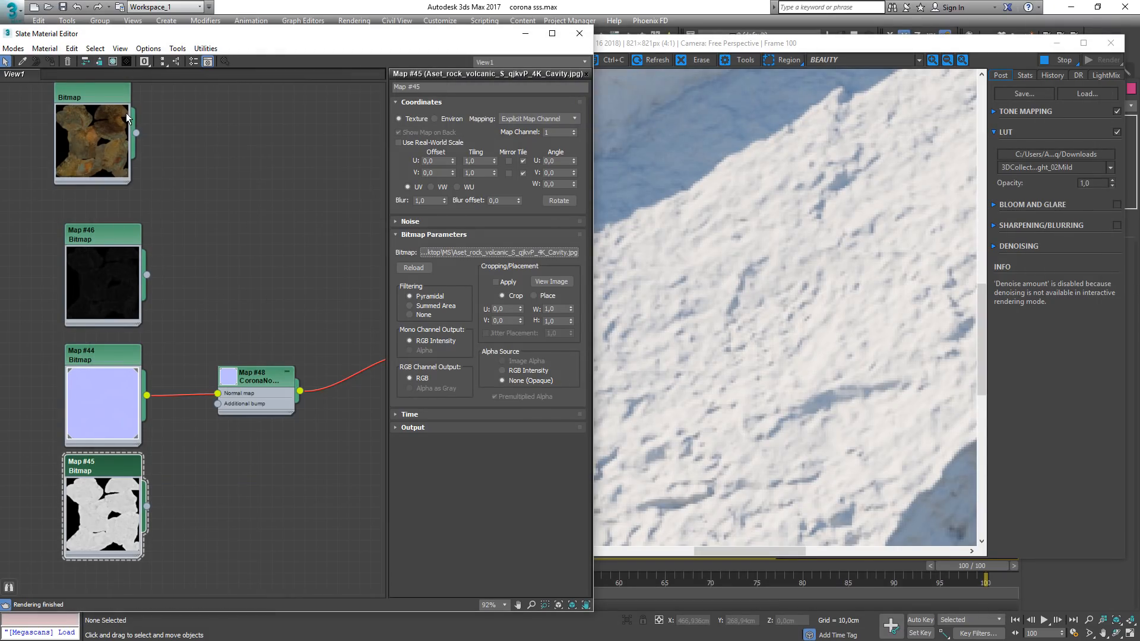
# Step: Align the albedo bitmap node with the bitmap column, above the Gloss node
pyautogui.moveTo(125, 113); pyautogui.dragTo(167, 174, button='middle')
pyautogui.moveTo(151, 187); pyautogui.dragTo(160, 166)
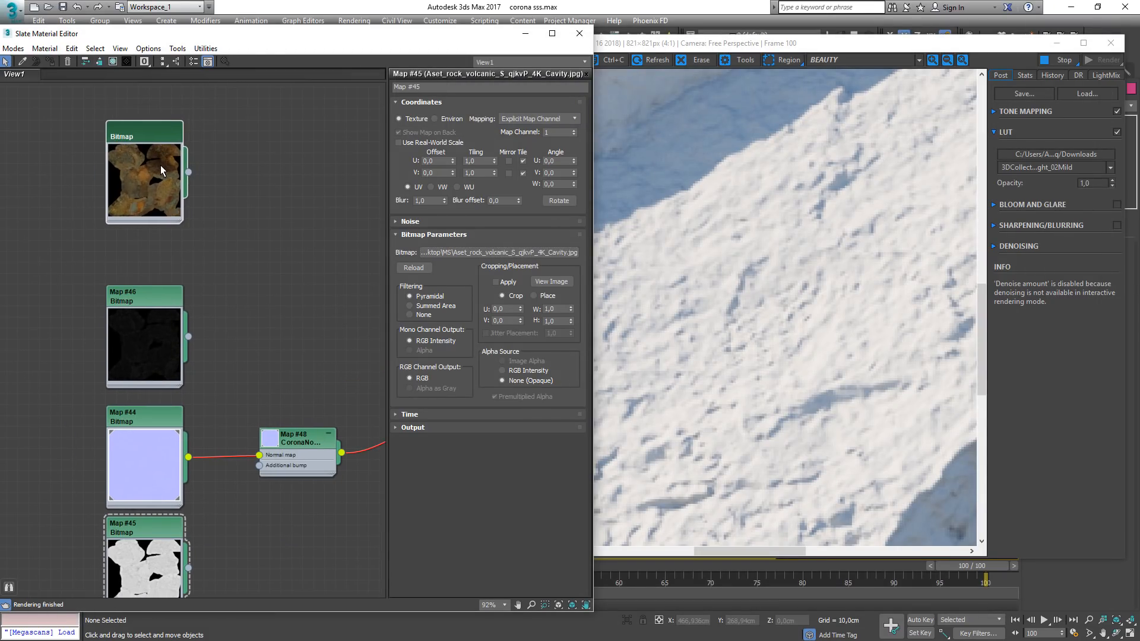
# Step: Reload Aset_rock_volcanic_S_qjkvP_4K_Gloss.jpg in its bitmap node with the gamma override at 1,0
pyautogui.moveTo(160, 263); pyautogui.dragTo(115, 185, button='middle')
pyautogui.scroll(-1, 115, 185)
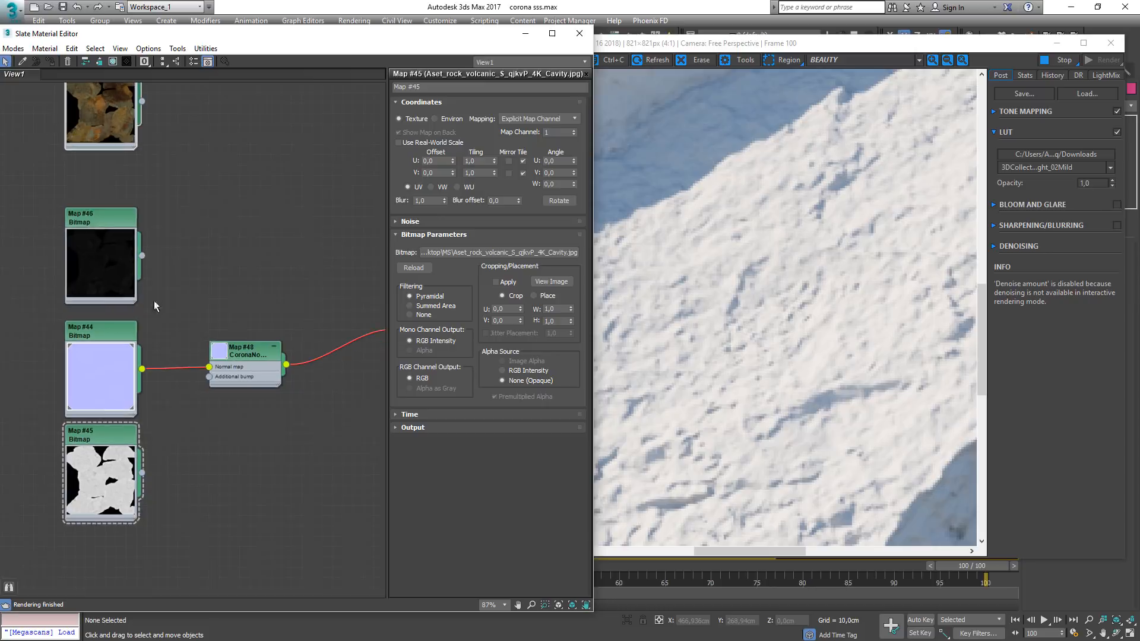
pyautogui.click(99, 223)
pyautogui.doubleClick(99, 223)
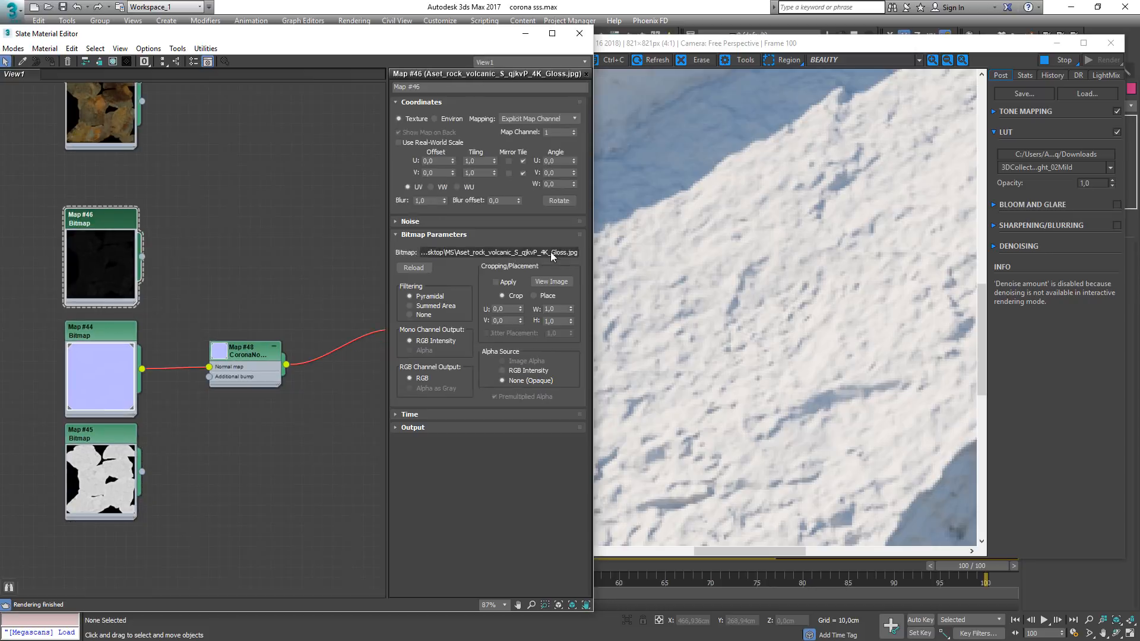
pyautogui.click(503, 254)
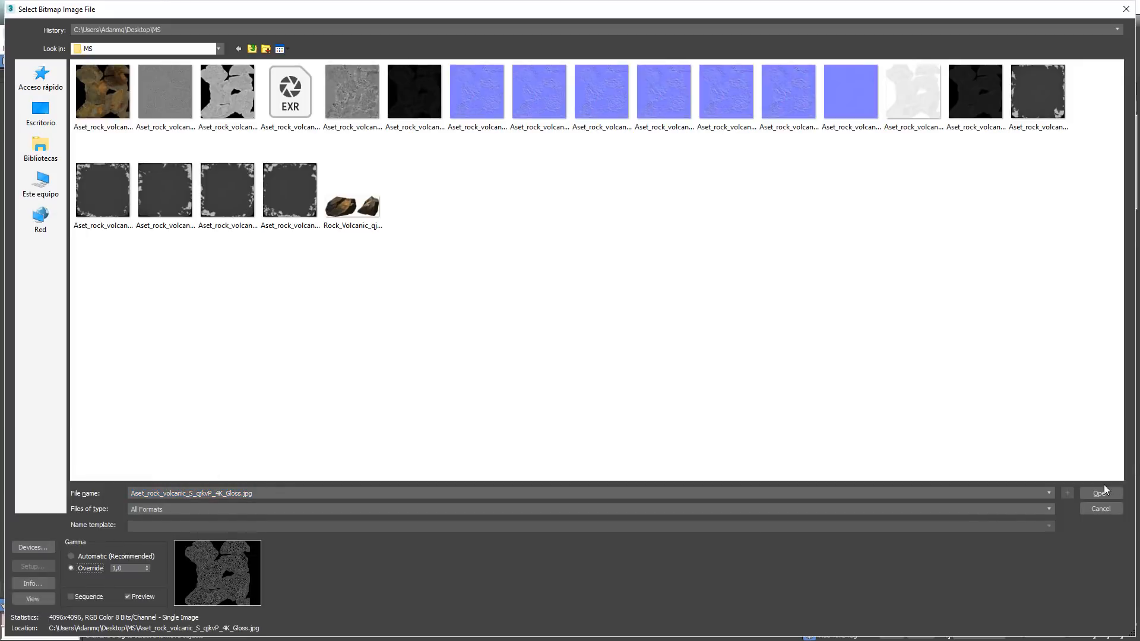
pyautogui.click(1101, 493)
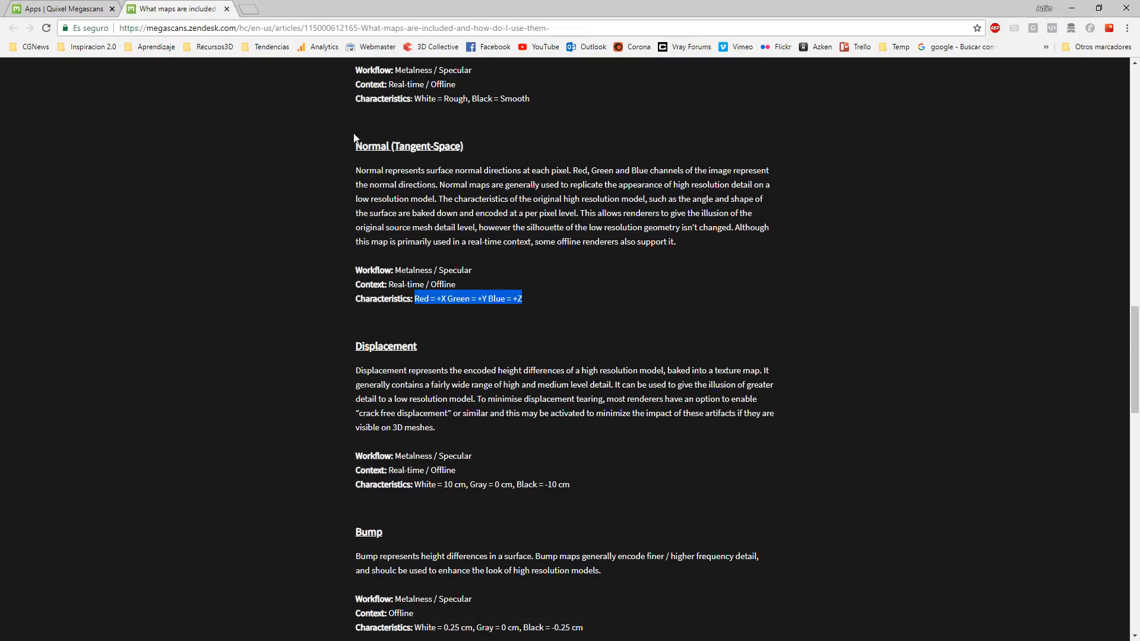
# Step: Switch to the browser and review the Megascans map descriptions, including the Displacement map's characteristics
pyautogui.scroll(-4, 527, 288)
pyautogui.scroll(-8, 527, 287)
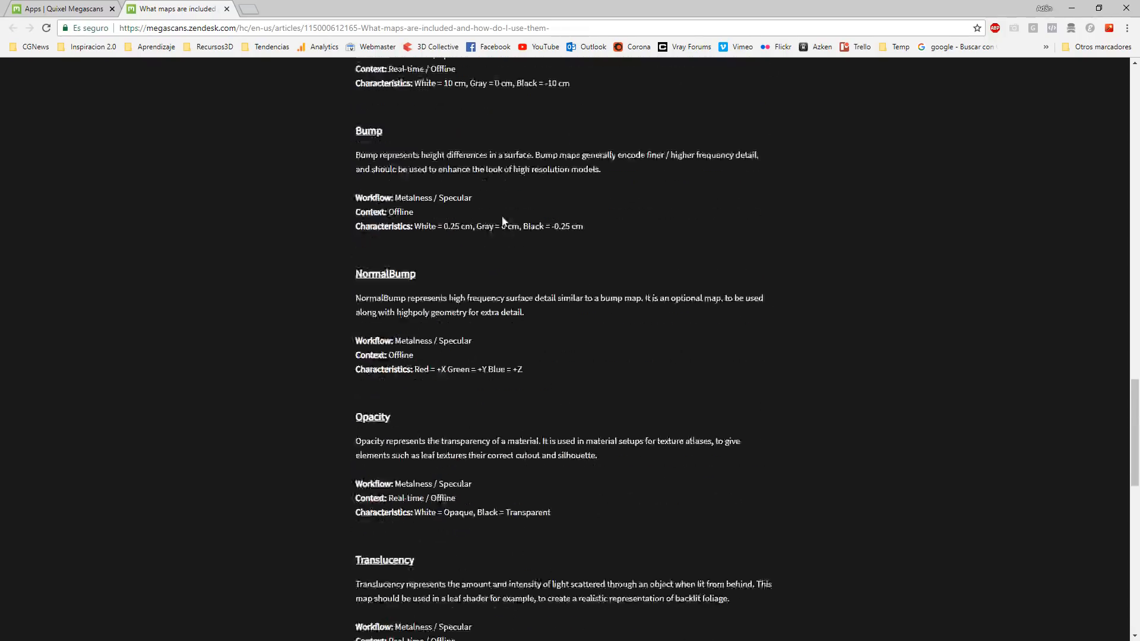
pyautogui.scroll(19, 505, 237)
pyautogui.scroll(14, 495, 275)
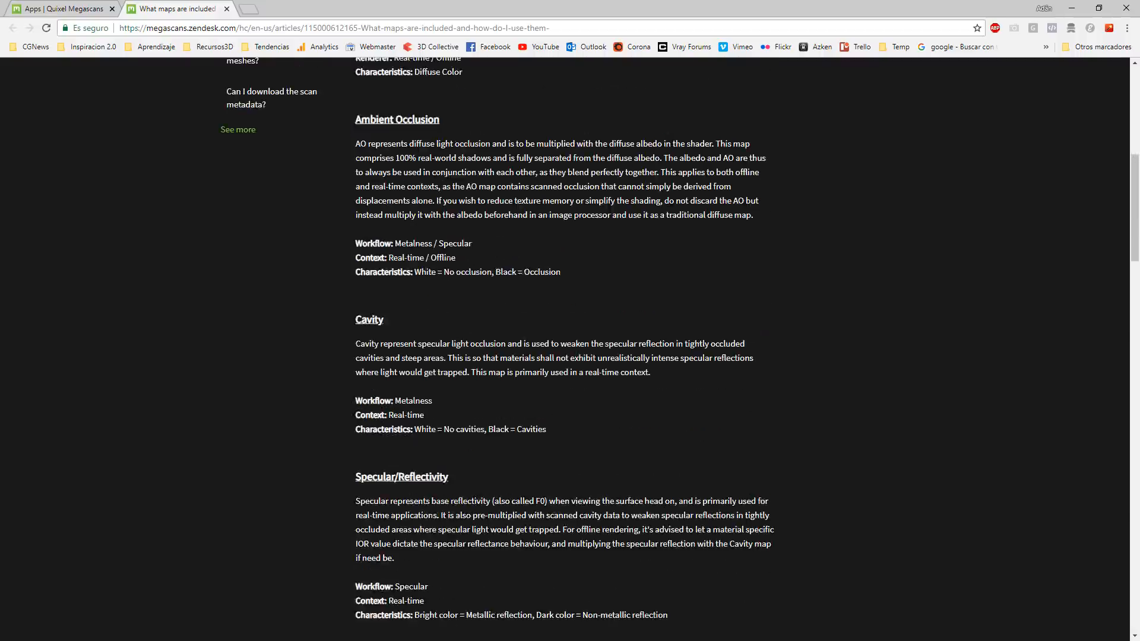
pyautogui.scroll(-9, 408, 443)
pyautogui.scroll(-9, 411, 439)
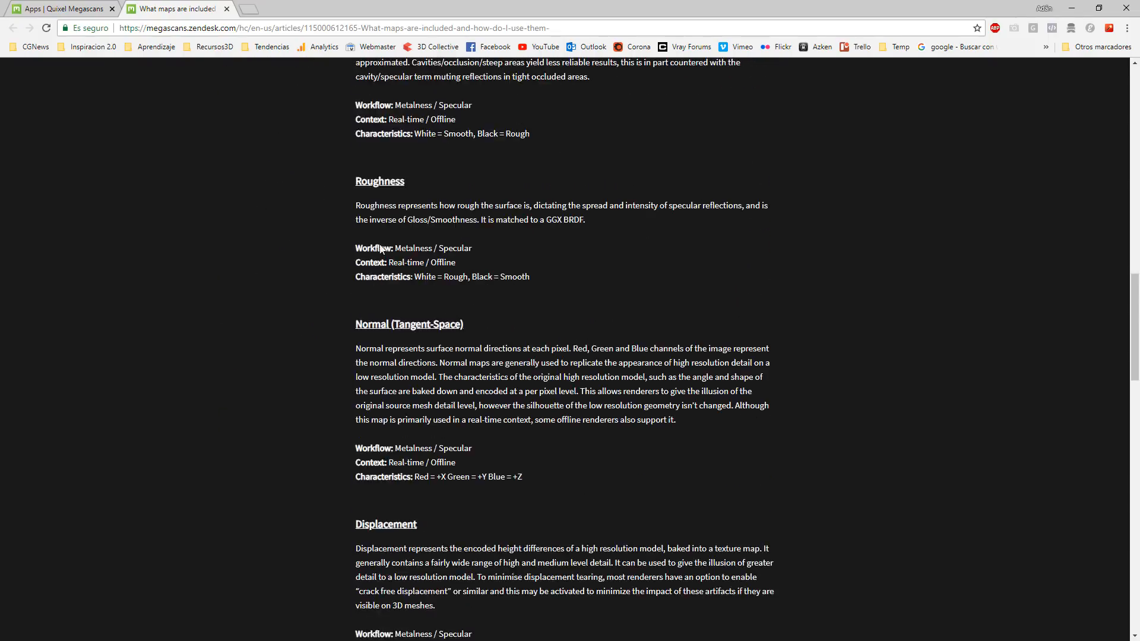
pyautogui.scroll(-4, 588, 429)
pyautogui.moveTo(587, 426); pyautogui.dragTo(357, 428)
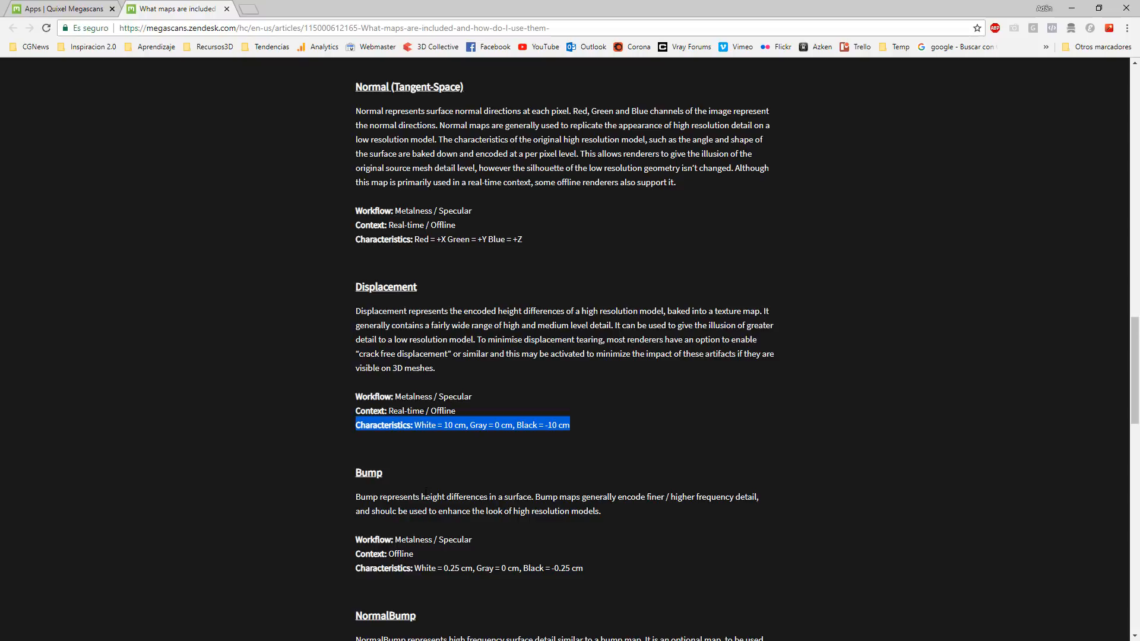
# Step: Examine the NormalBump characteristics in the Megascans article and return to 3ds Max
pyautogui.scroll(-8, 427, 493)
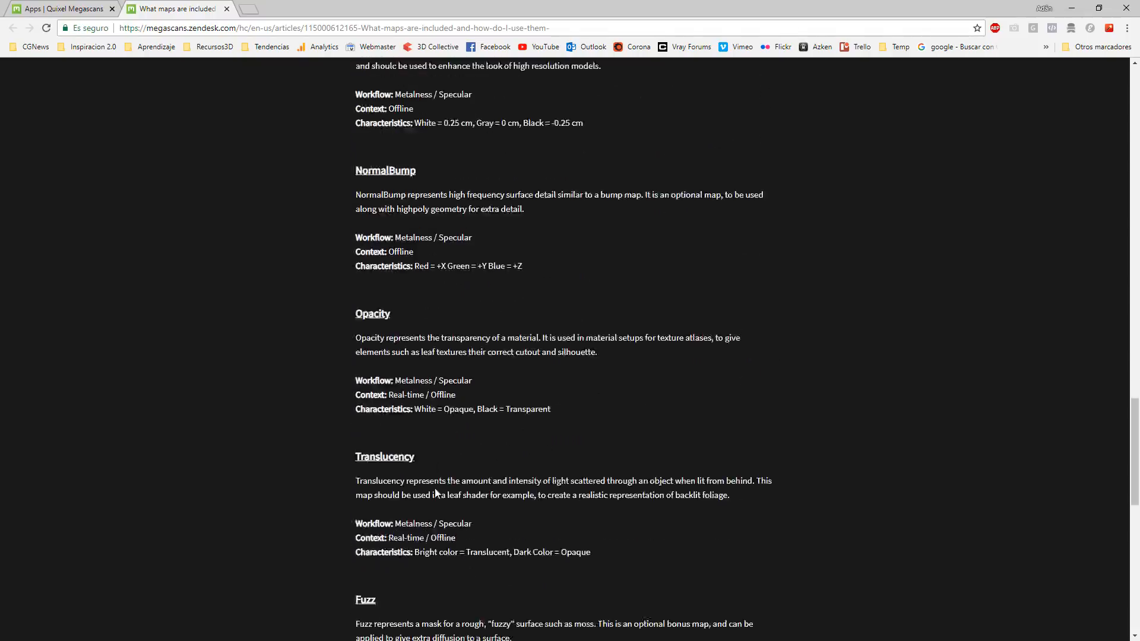
pyautogui.moveTo(525, 237); pyautogui.dragTo(348, 237)
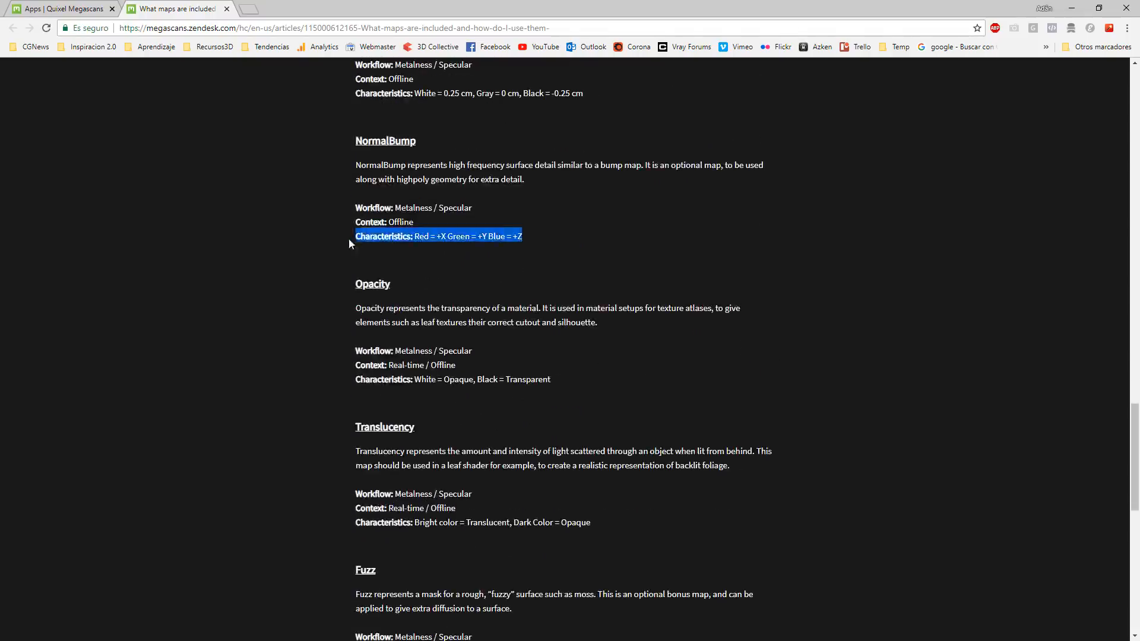
pyautogui.click(481, 343)
pyautogui.moveTo(541, 236); pyautogui.dragTo(341, 242)
pyautogui.click(342, 240)
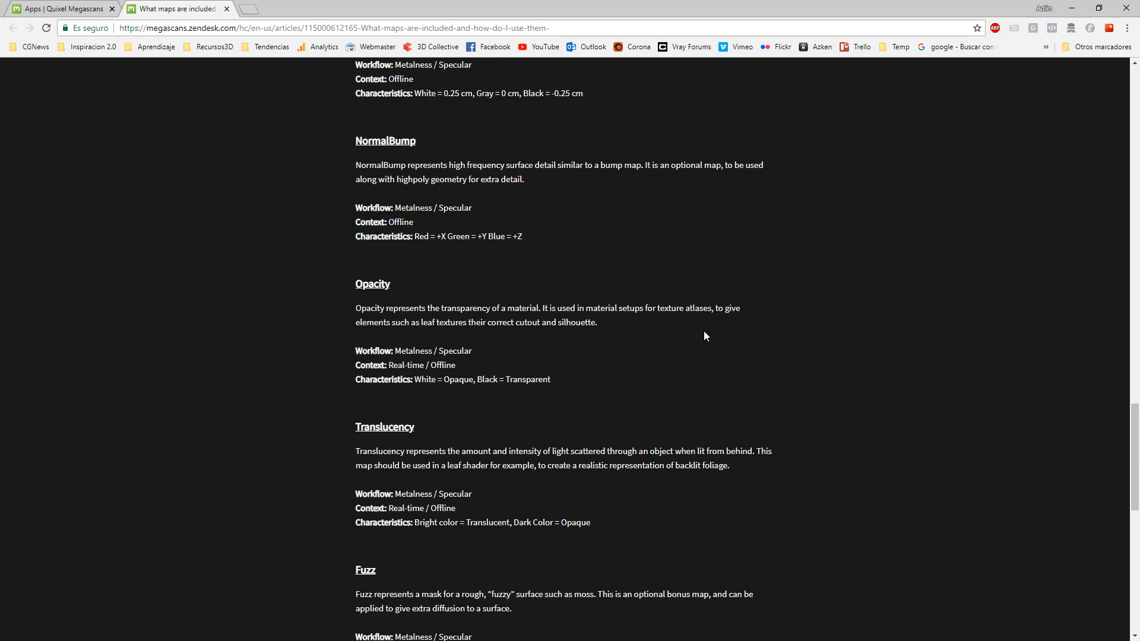
pyautogui.hotkey('alt', 'Tab')
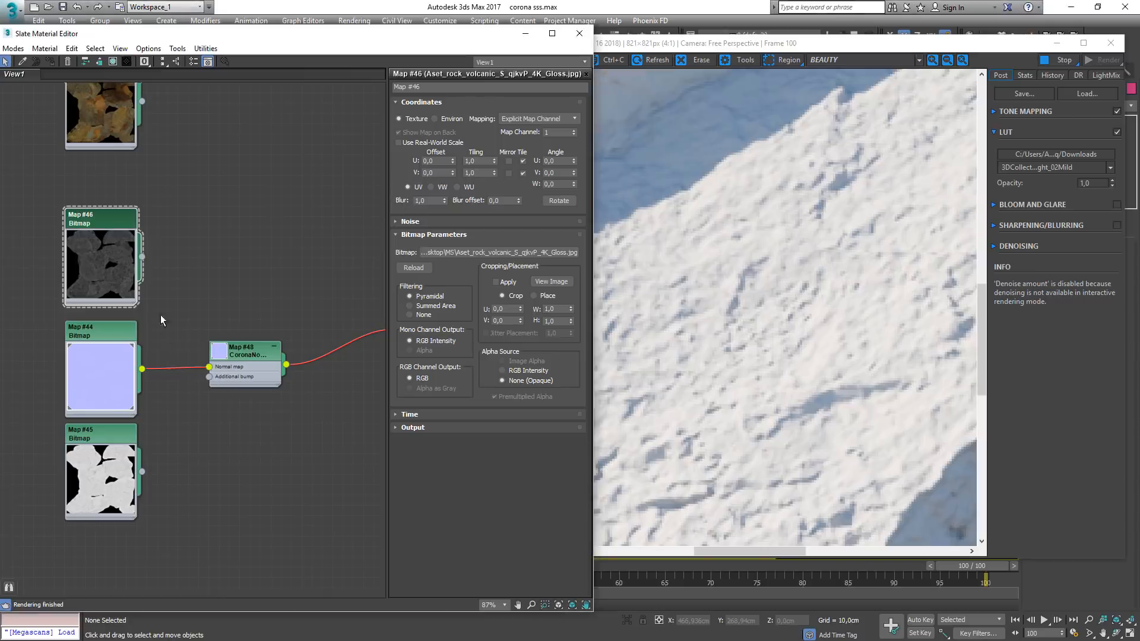
# Step: Connect the albedo bitmap to the CoronaMtl's Diffuse color and show the whole rock in the render
pyautogui.moveTo(137, 181); pyautogui.dragTo(113, 173, button='middle')
pyautogui.moveTo(110, 155); pyautogui.dragTo(362, 256)
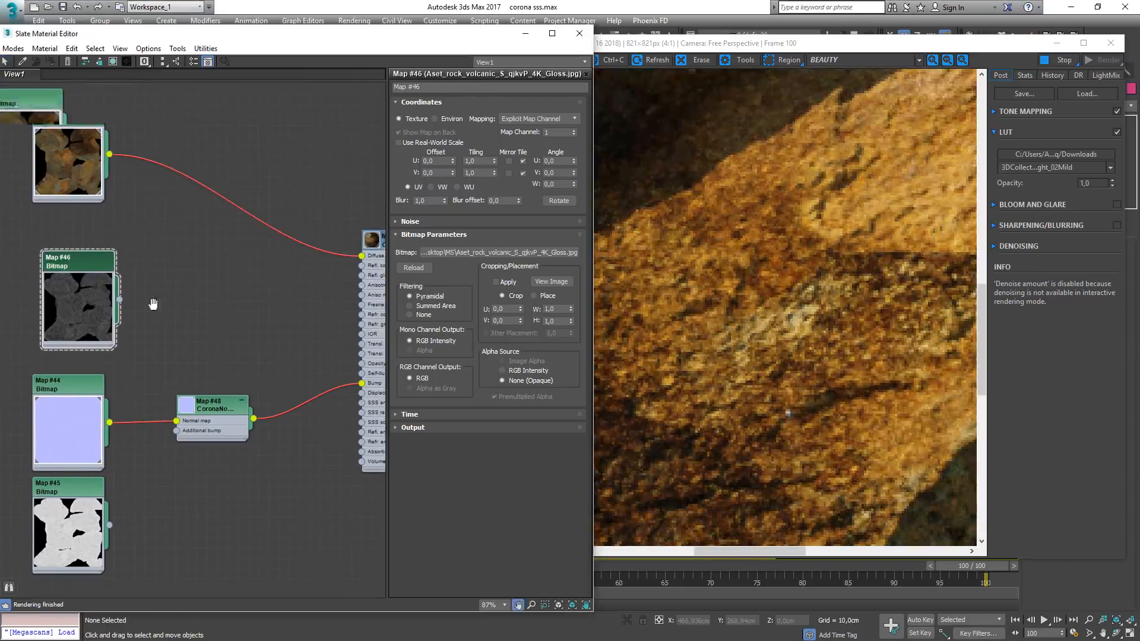
pyautogui.scroll(-2, 153, 305)
pyautogui.scroll(-2, 722, 306)
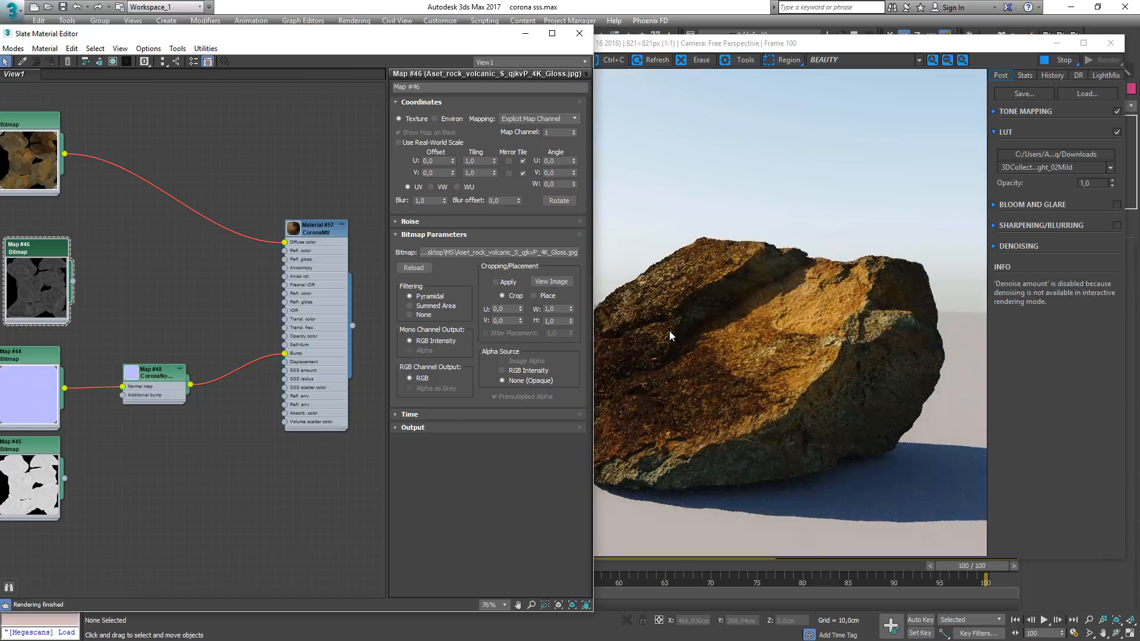
# Step: Place the Gloss node directly below the albedo node and set the CoronaMtl's reflection level to 1,0, checking the render
pyautogui.doubleClick(309, 230)
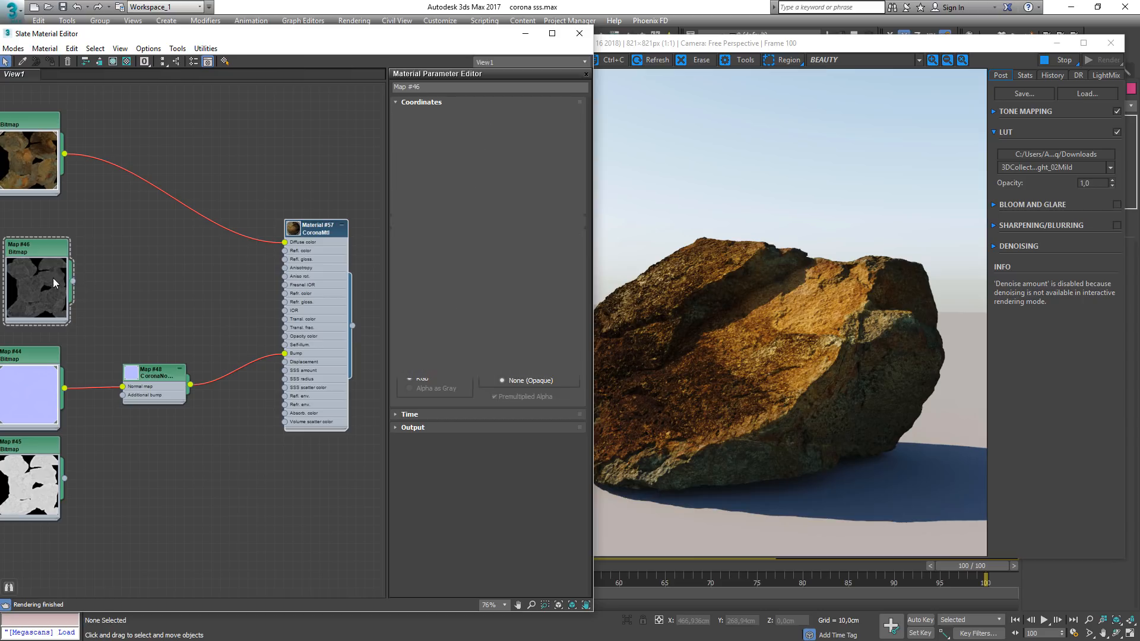
pyautogui.moveTo(38, 252); pyautogui.dragTo(29, 222)
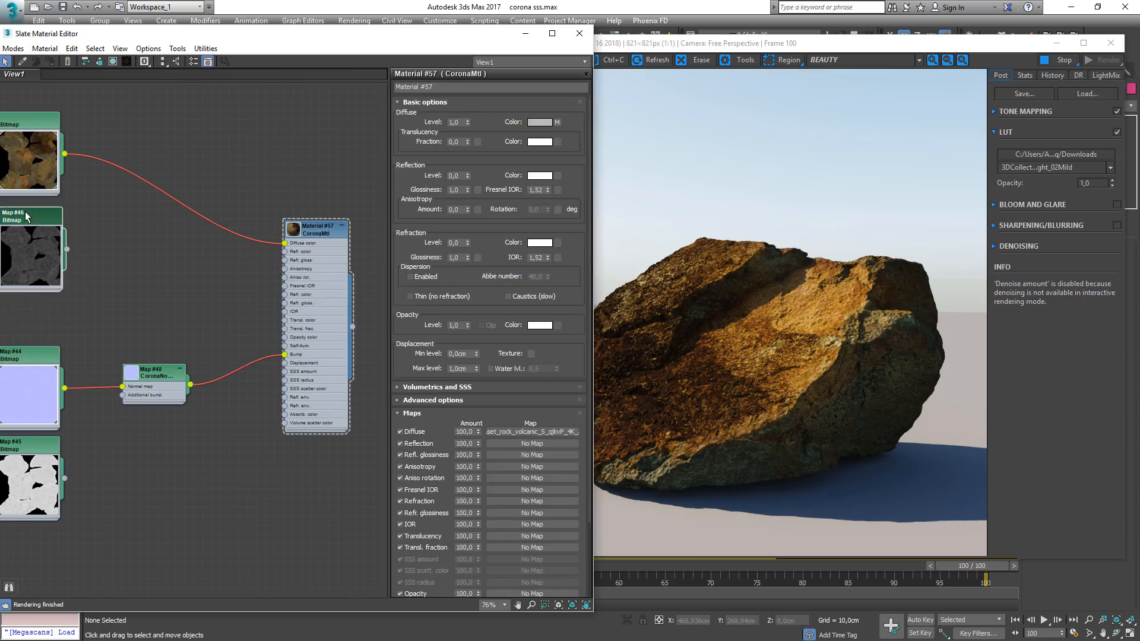
pyautogui.moveTo(161, 289); pyautogui.dragTo(192, 296, button='middle')
pyautogui.click(354, 237)
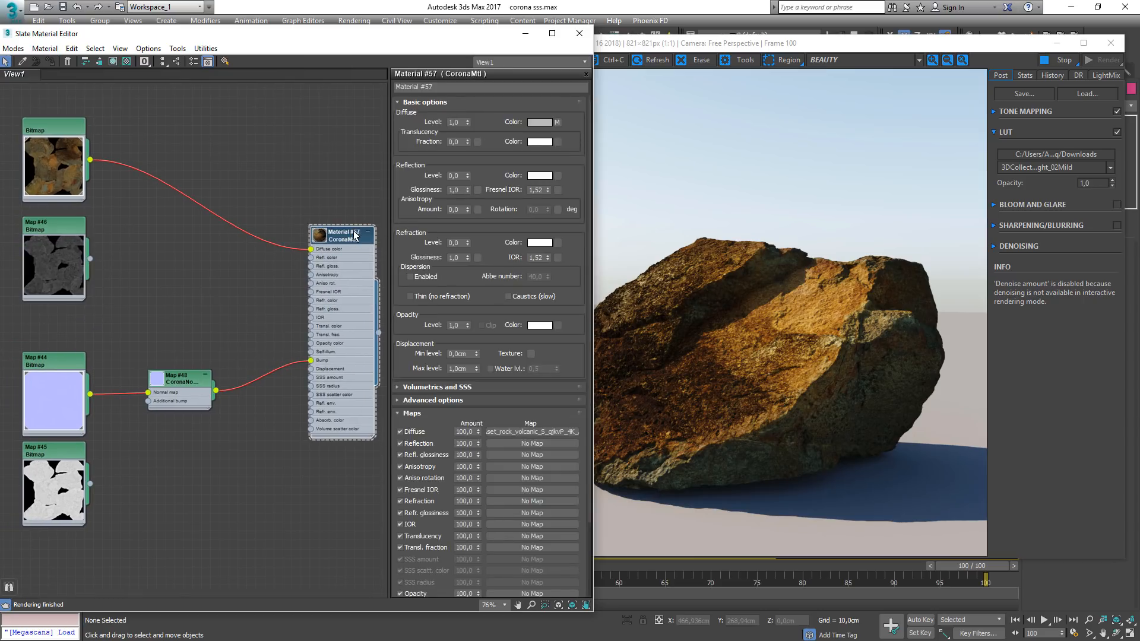
pyautogui.moveTo(468, 174); pyautogui.dragTo(469, 65)
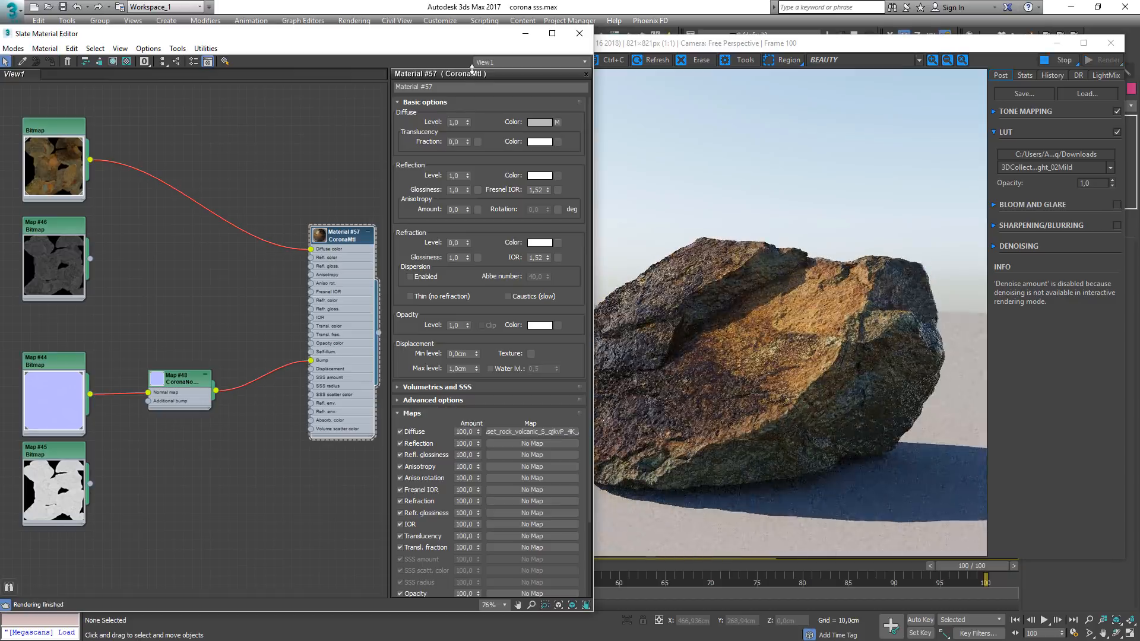
pyautogui.click(693, 307)
pyautogui.scroll(1, 590, 365)
pyautogui.scroll(-1, 591, 365)
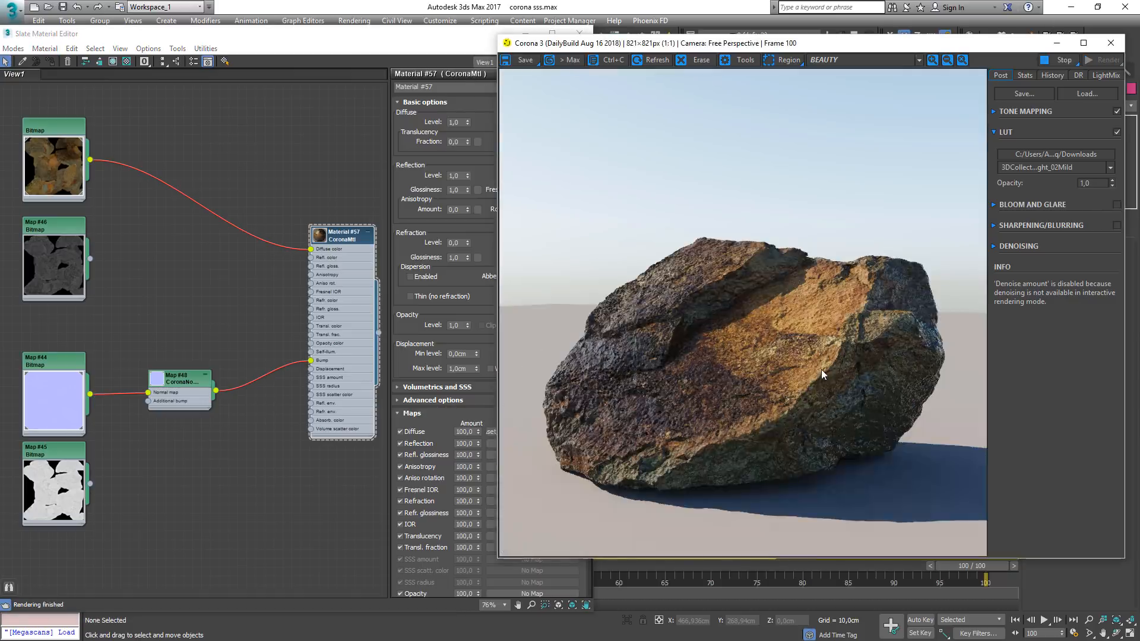
# Step: Connect the Gloss bitmap to the CoronaMtl's Refl. gloss and set the reflection's Fresnel IOR to 1,45
pyautogui.moveTo(90, 259); pyautogui.dragTo(310, 266)
pyautogui.click(690, 372)
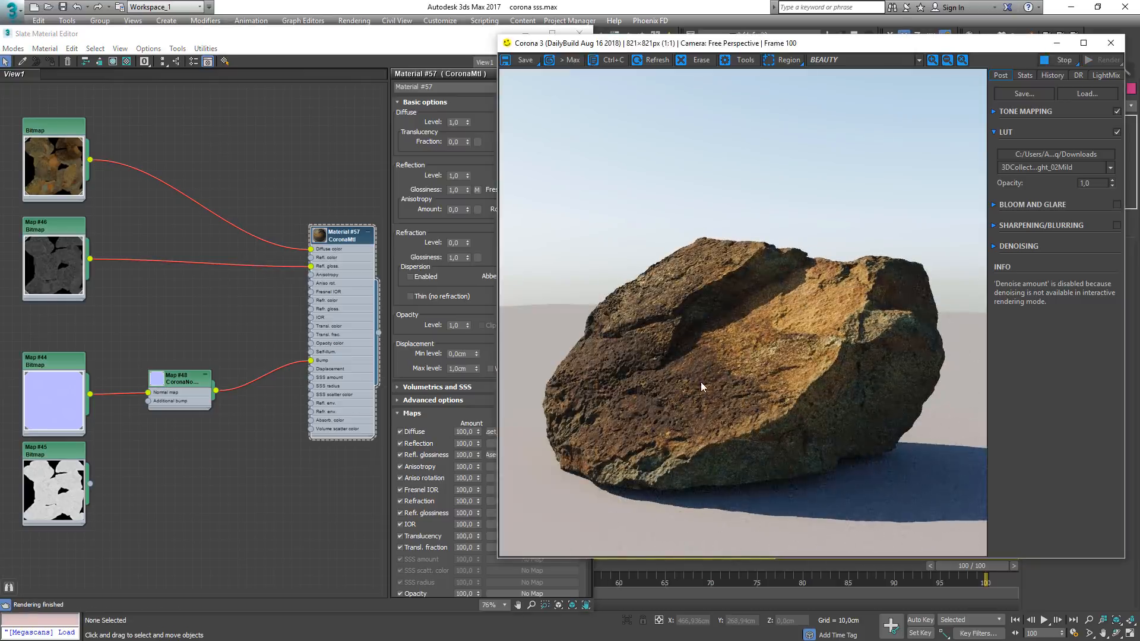
pyautogui.click(345, 212)
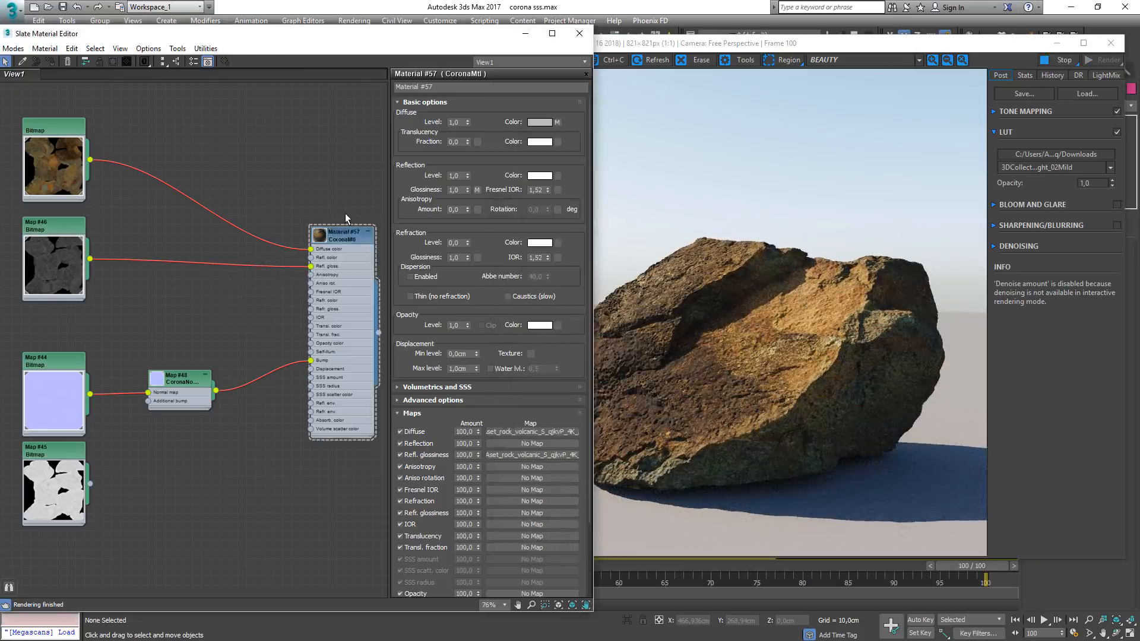
pyautogui.click(530, 190)
pyautogui.write('1,45')
pyautogui.press('Return')
pyautogui.press('Return')
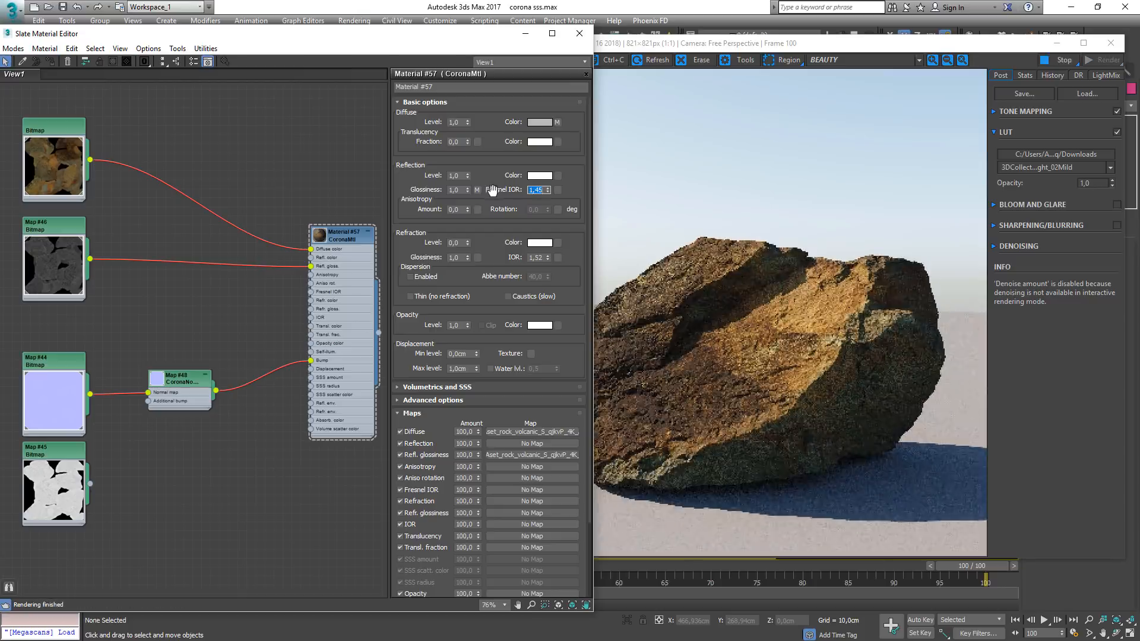
# Step: Tidy the node layout by moving the normal bitmap and CoronaNormal up below the Gloss node and bringing the CoronaMtl closer
pyautogui.moveTo(27, 310); pyautogui.dragTo(244, 412)
pyautogui.moveTo(177, 391); pyautogui.dragTo(176, 358)
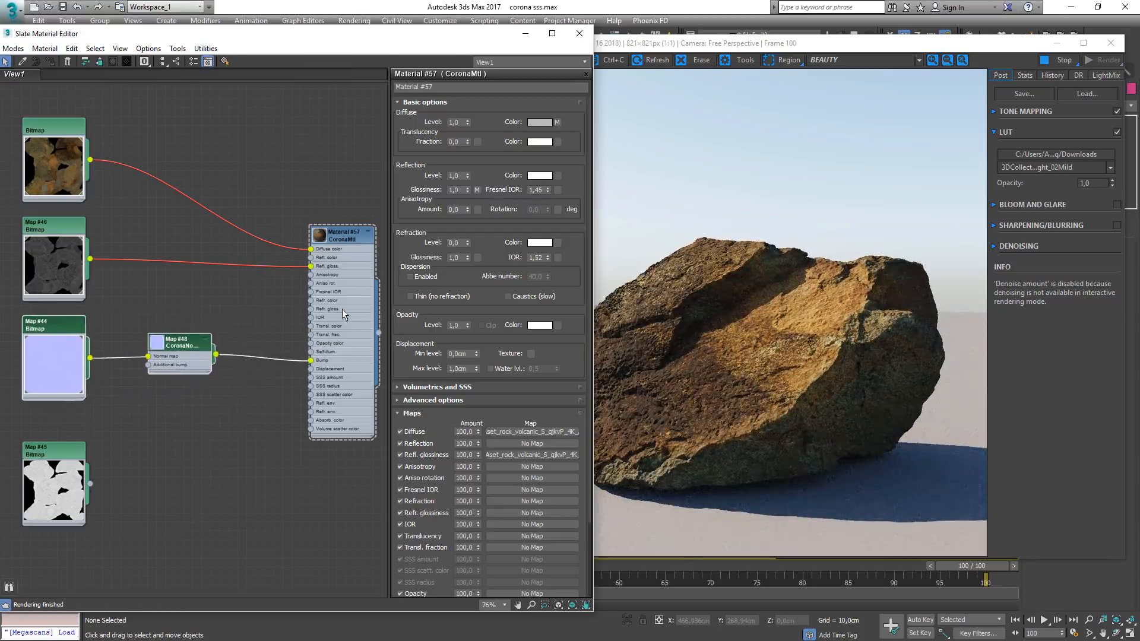
pyautogui.moveTo(342, 309); pyautogui.dragTo(324, 281)
pyautogui.moveTo(173, 358); pyautogui.dragTo(159, 358)
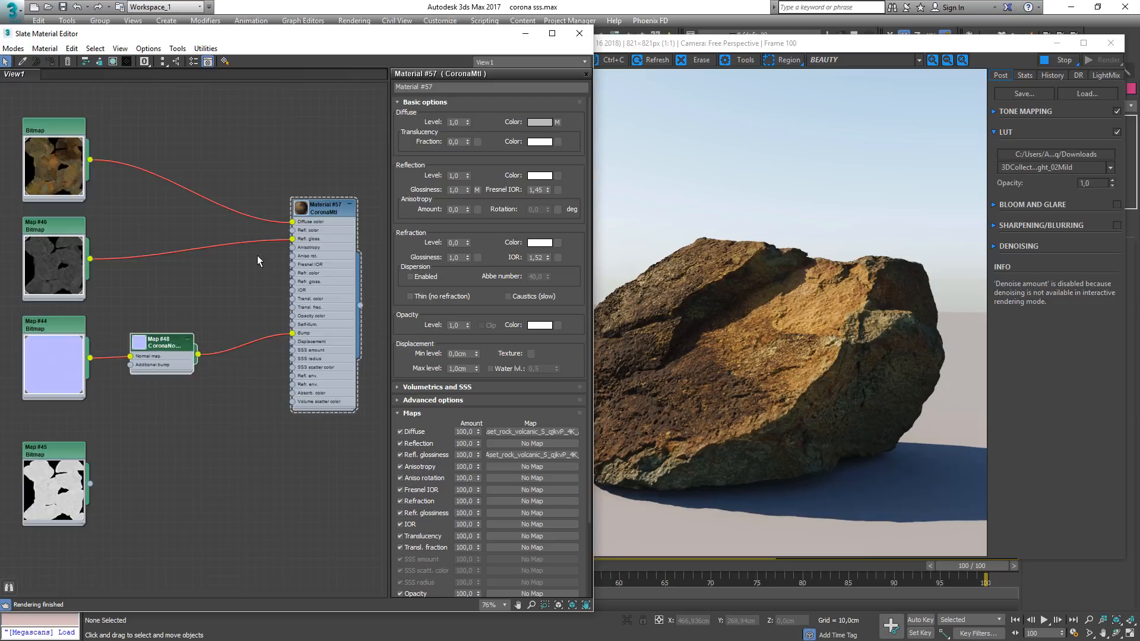
pyautogui.scroll(-3, 260, 262)
pyautogui.click(917, 340)
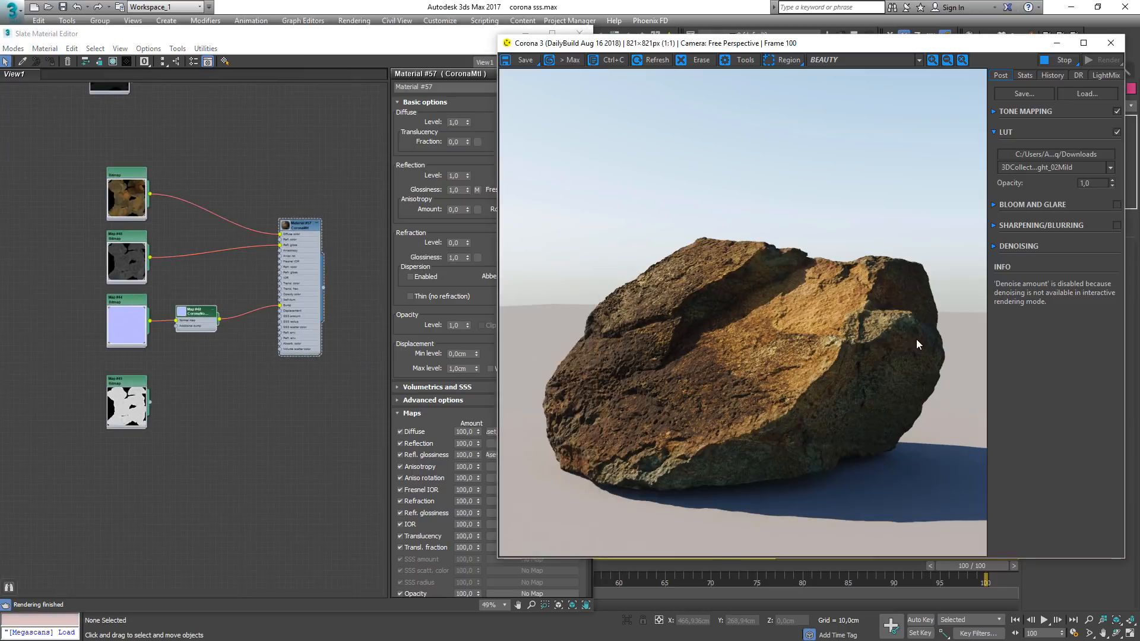
# Step: Delete the unconnected Cavity bitmap node and fit the remaining nodes in view, nudging the CoronaMtl node slightly
pyautogui.click(124, 406)
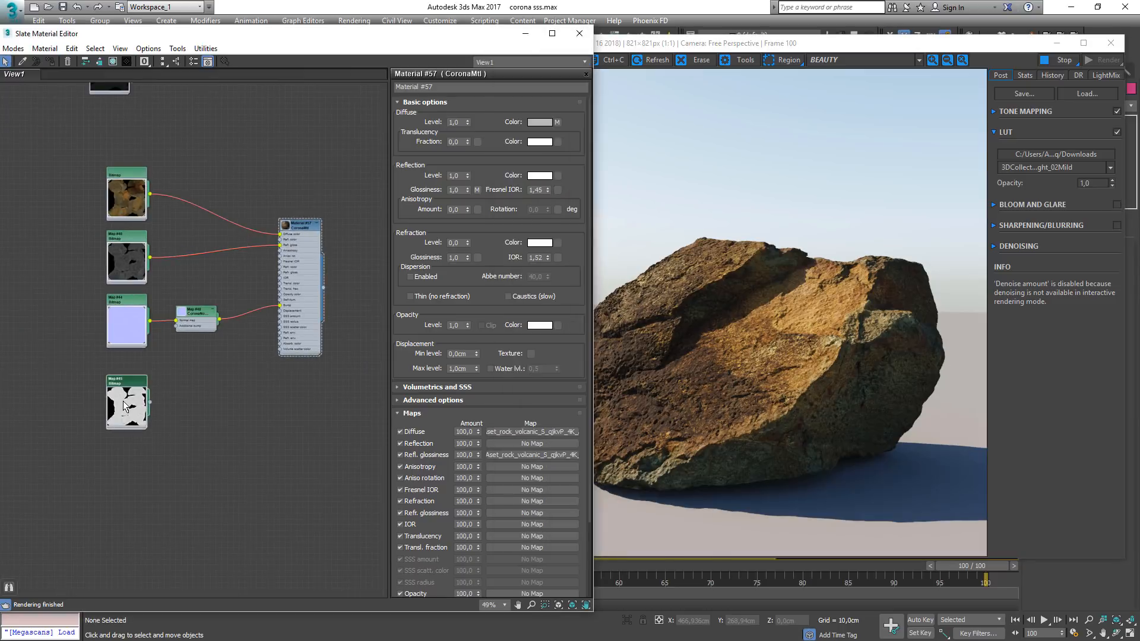
pyautogui.press('Delete')
pyautogui.press('z')
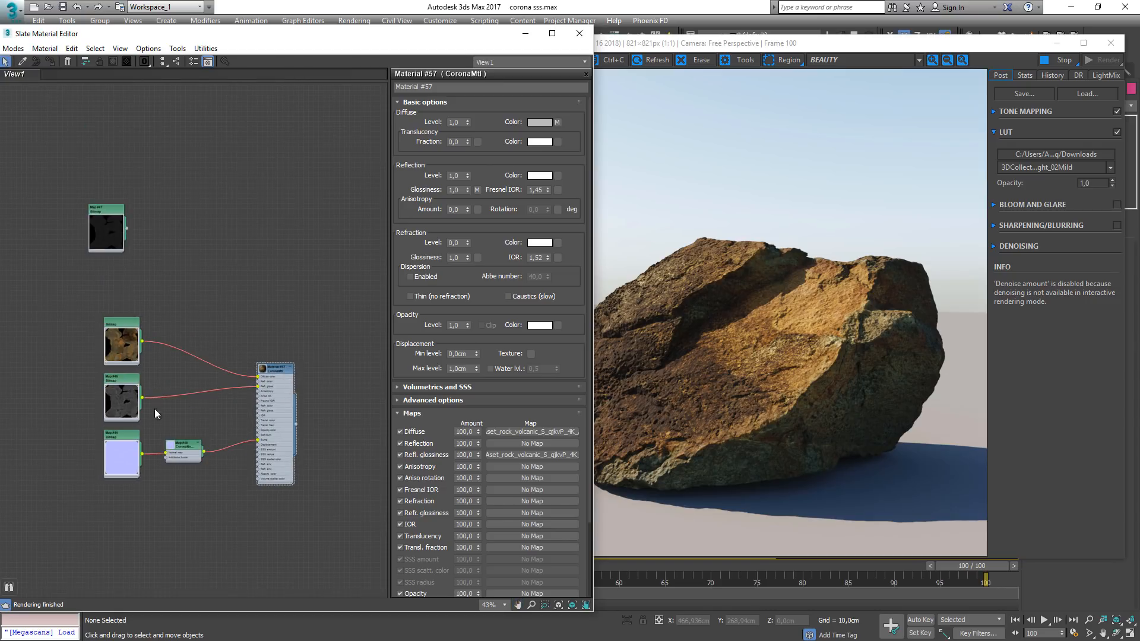
pyautogui.moveTo(273, 410); pyautogui.dragTo(268, 405)
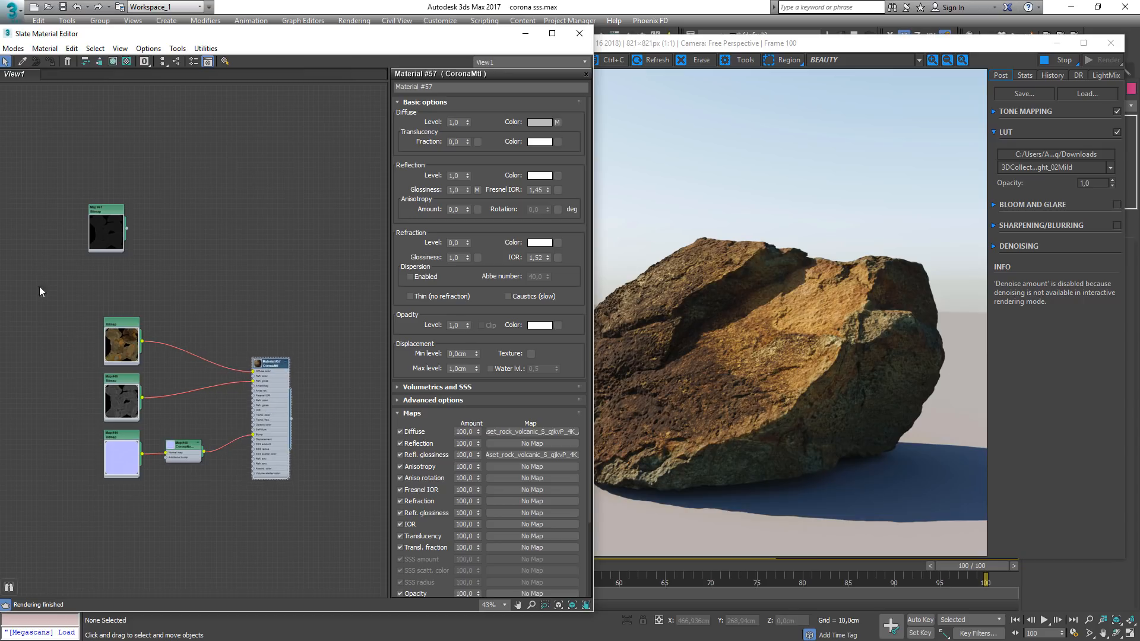
pyautogui.click(244, 384)
# Step: Convert all scene materials, maps and lights with Corona Converter, keeping Bitmap to CoronaBitmap enabled
pyautogui.click(707, 308)
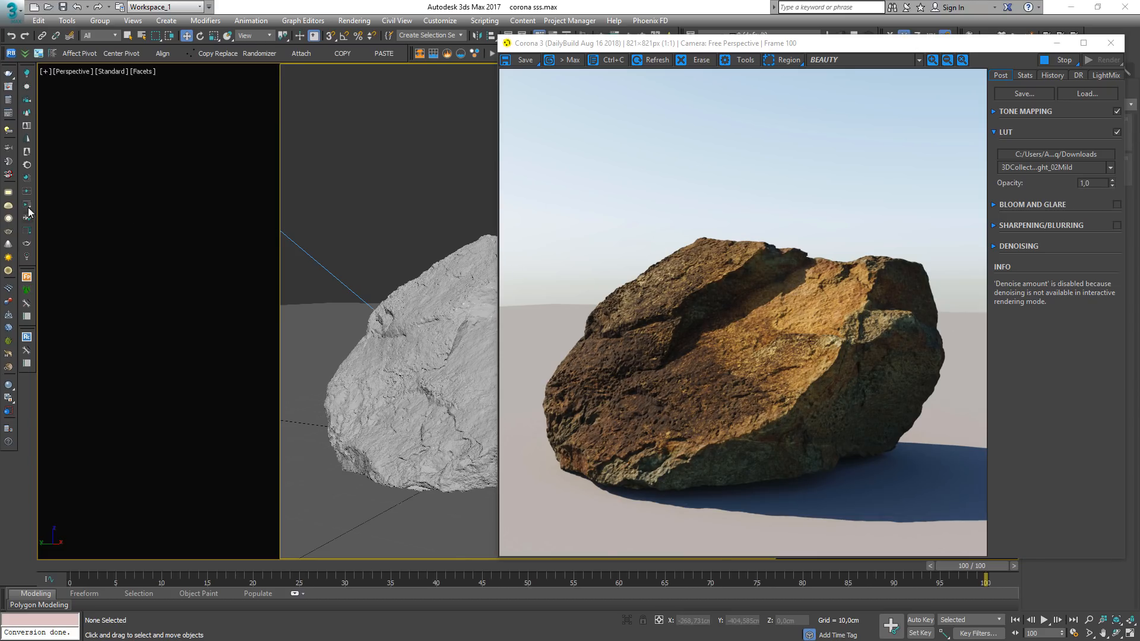
pyautogui.click(26, 166)
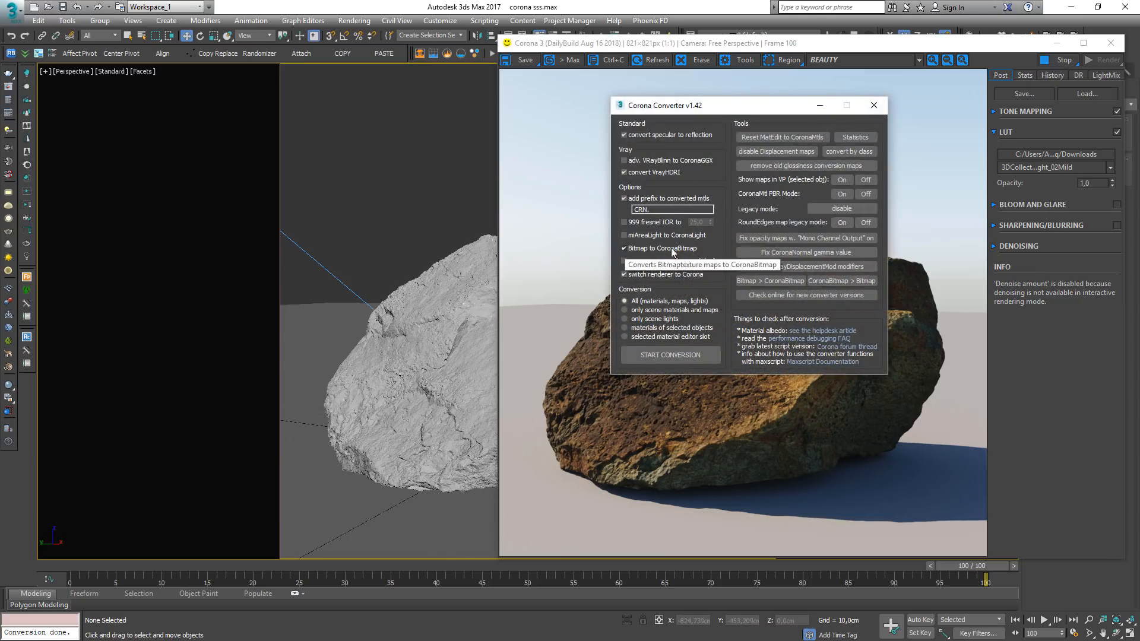
pyautogui.click(657, 356)
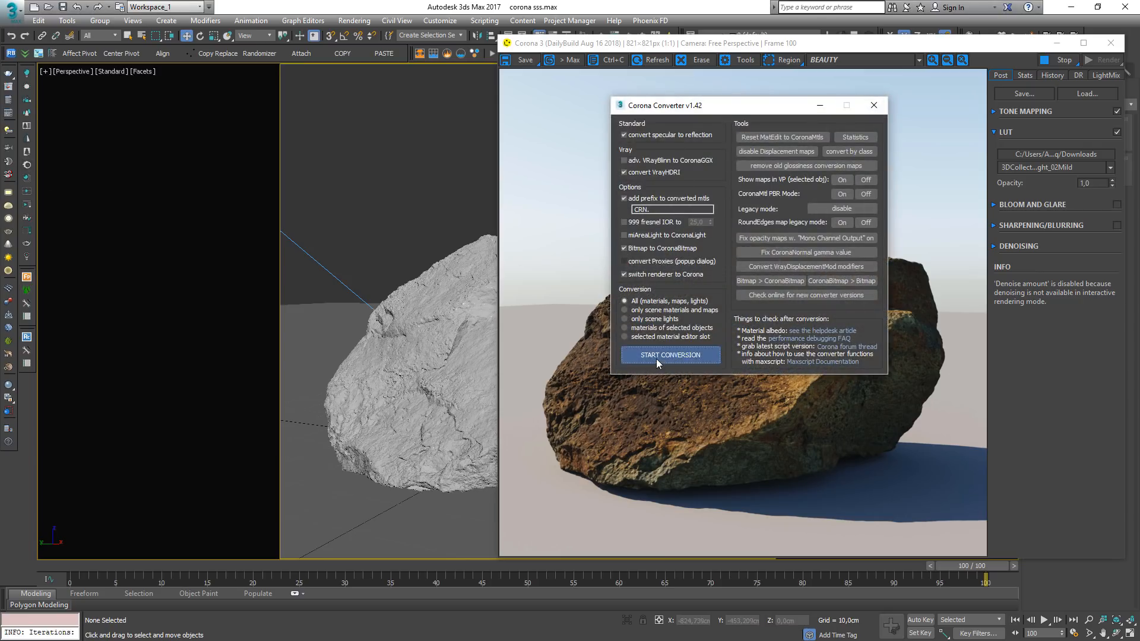
pyautogui.click(873, 105)
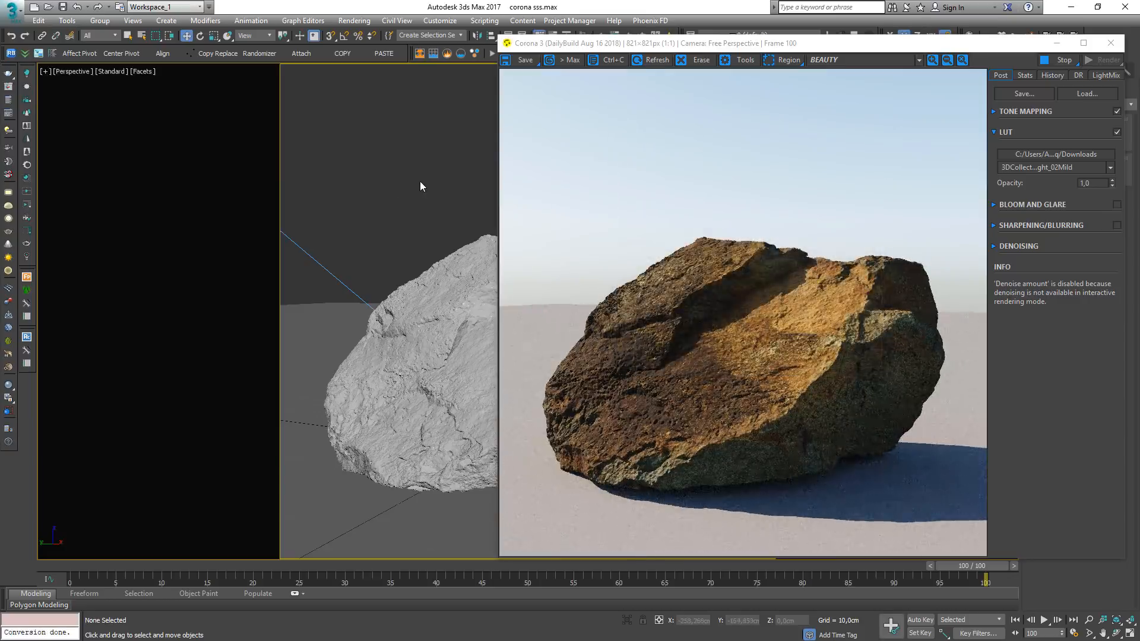
# Step: Reopen the Slate Material Editor and inspect the converted albedo map's CoronaBitmap parameters and the node tree
pyautogui.press('m')
pyautogui.click(133, 265)
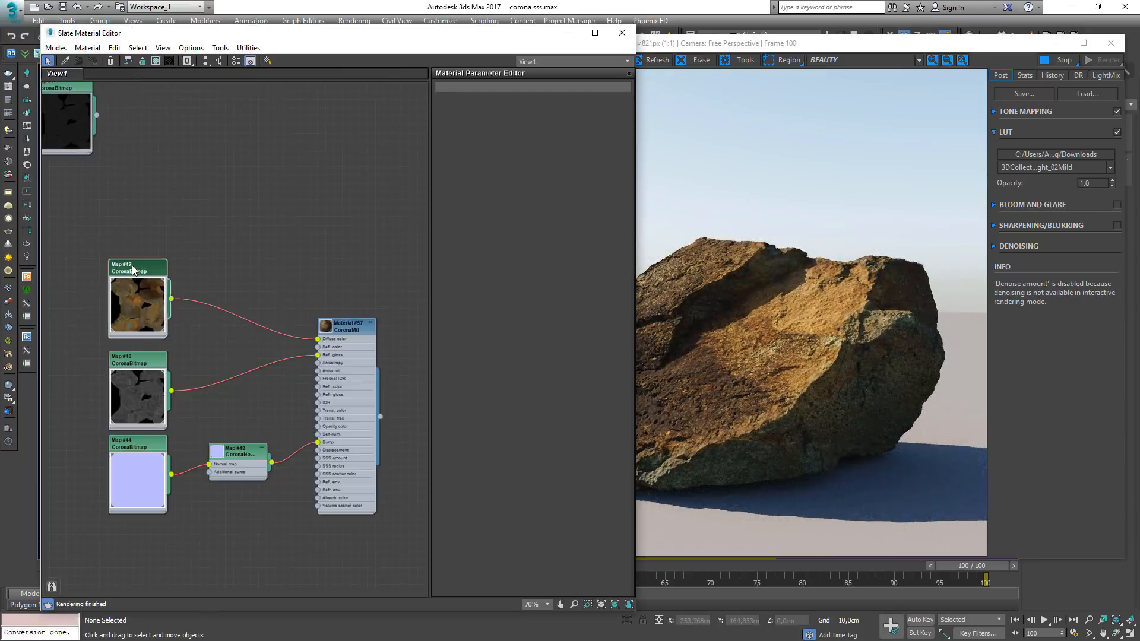
pyautogui.doubleClick(153, 317)
pyautogui.scroll(3, 149, 303)
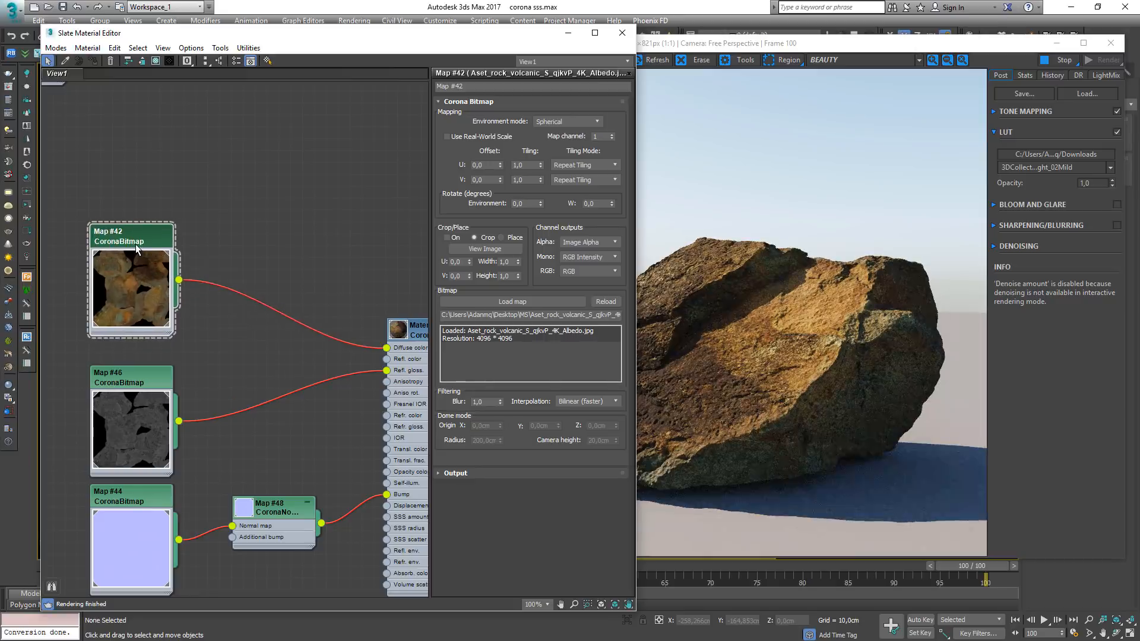
pyautogui.scroll(-3, 136, 243)
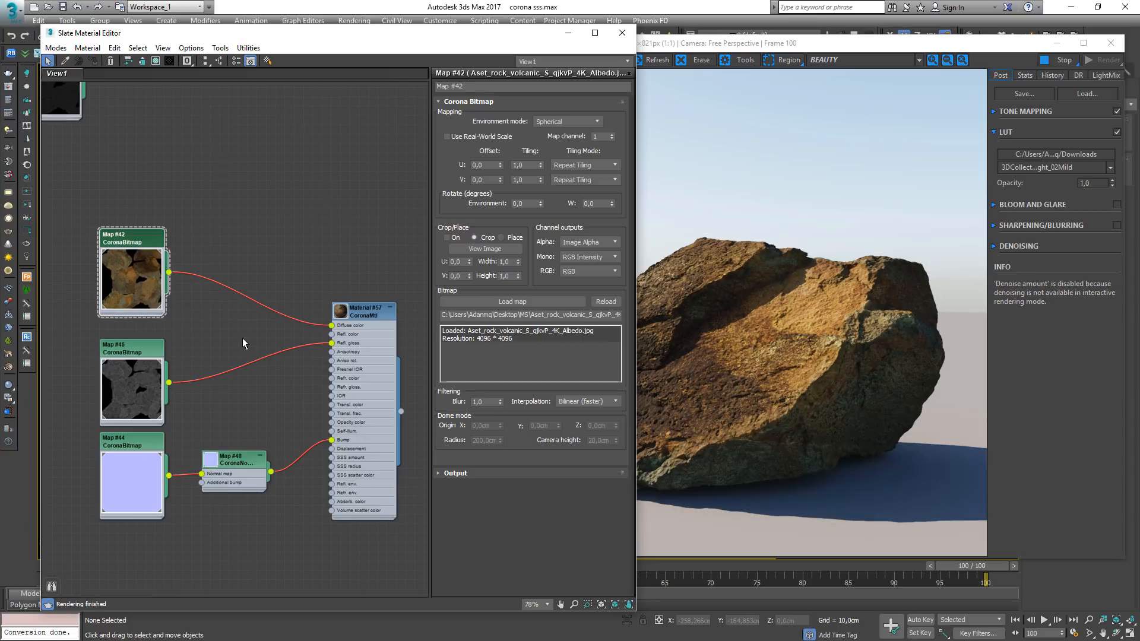
# Step: Close the Slate Material Editor and look over the Megascans Bridge entry on the megascans.se/apps page in the browser
pyautogui.scroll(-1, 228, 211)
pyautogui.click(622, 33)
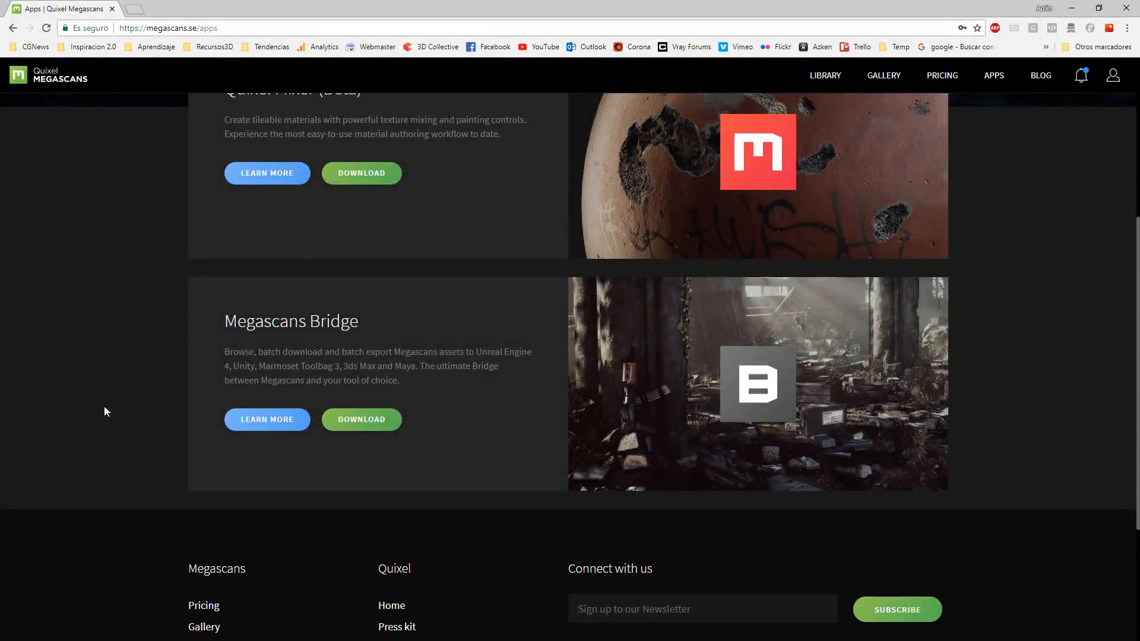
pyautogui.scroll(4, 170, 394)
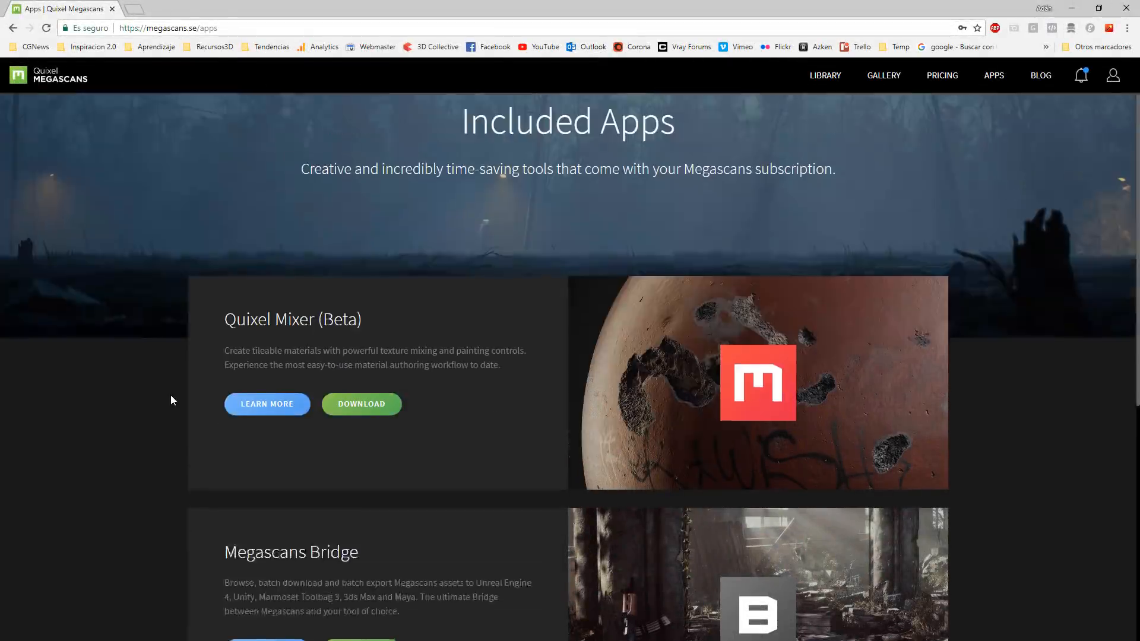
pyautogui.scroll(-3, 170, 394)
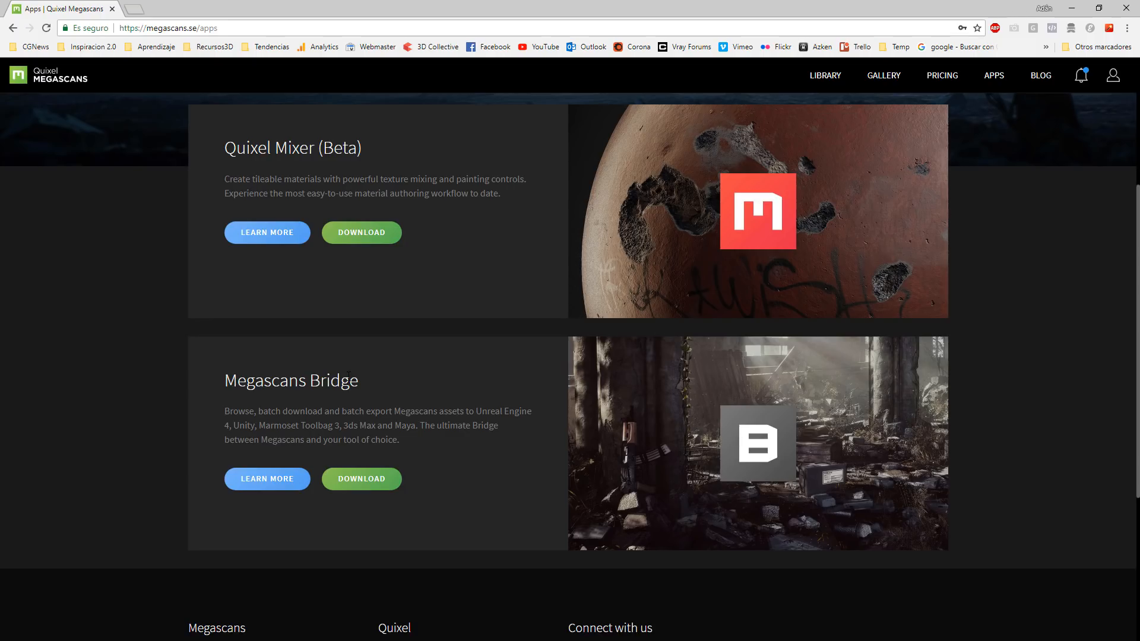
pyautogui.moveTo(225, 380); pyautogui.dragTo(367, 393)
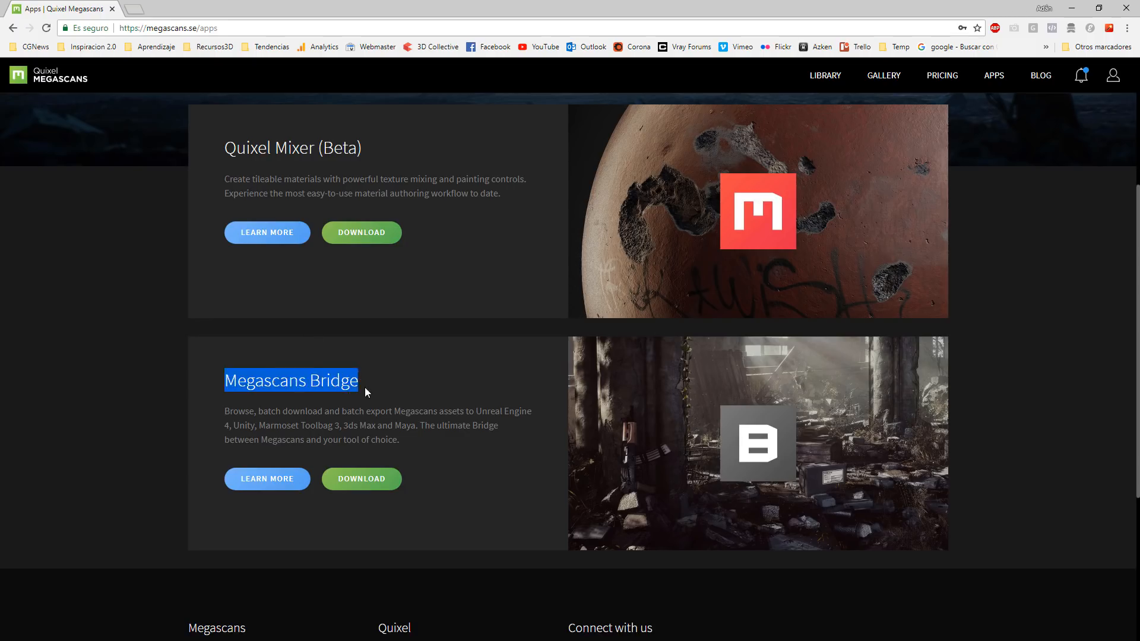
pyautogui.scroll(4, 385, 397)
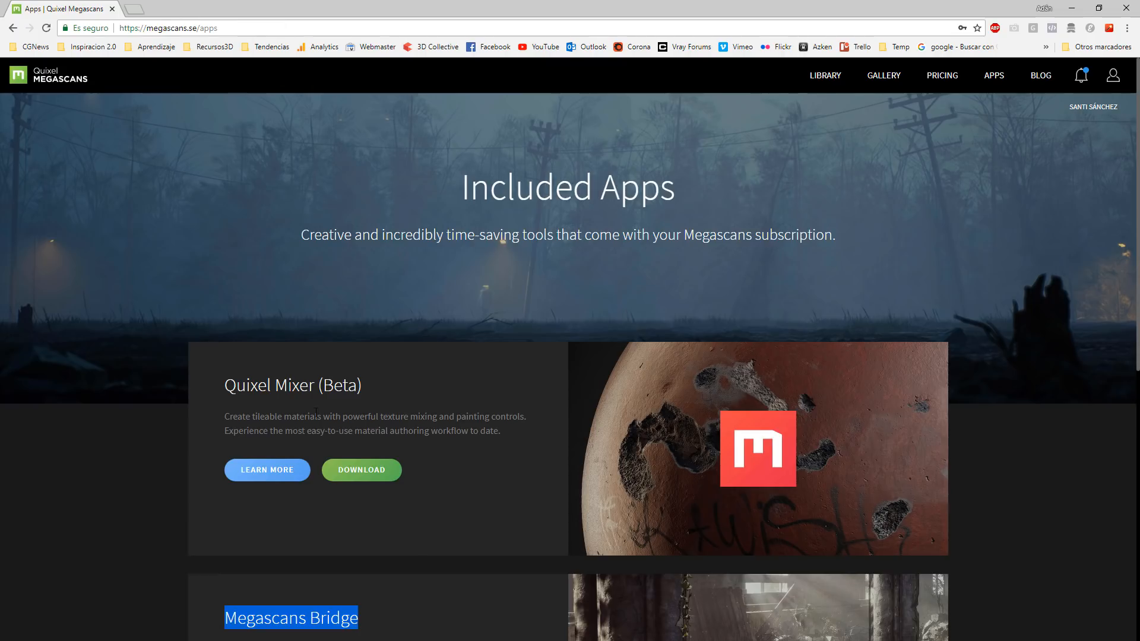
pyautogui.scroll(-4, 315, 412)
pyautogui.click(434, 450)
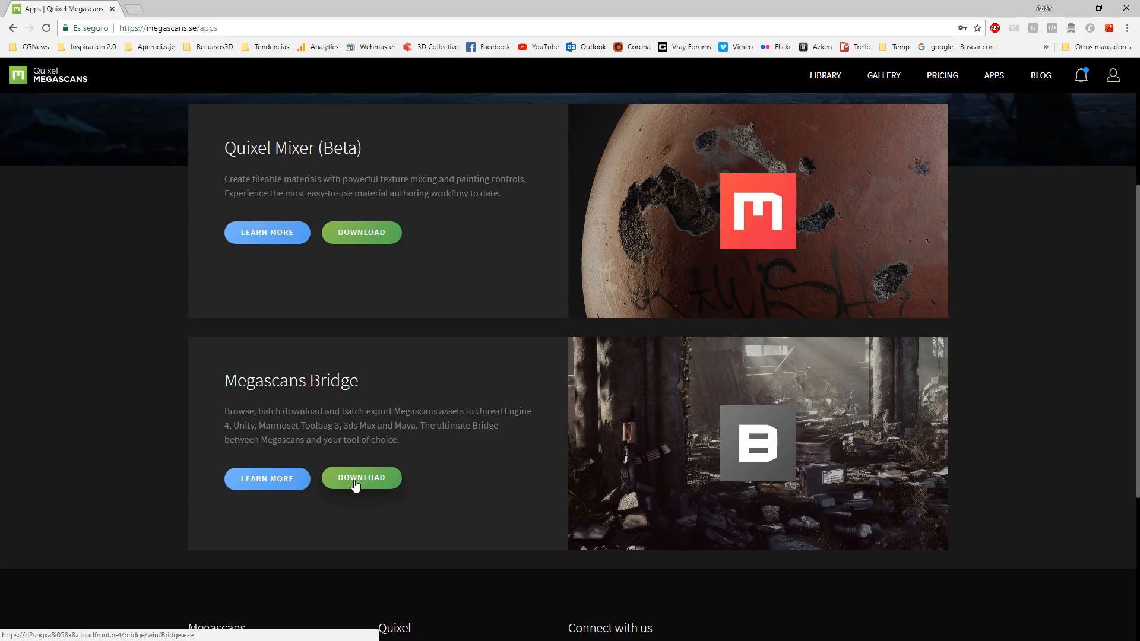
# Step: Switch to Megascans Bridge, browse the downloaded assets and show only the free ones
pyautogui.hotkey('alt', 'Tab')
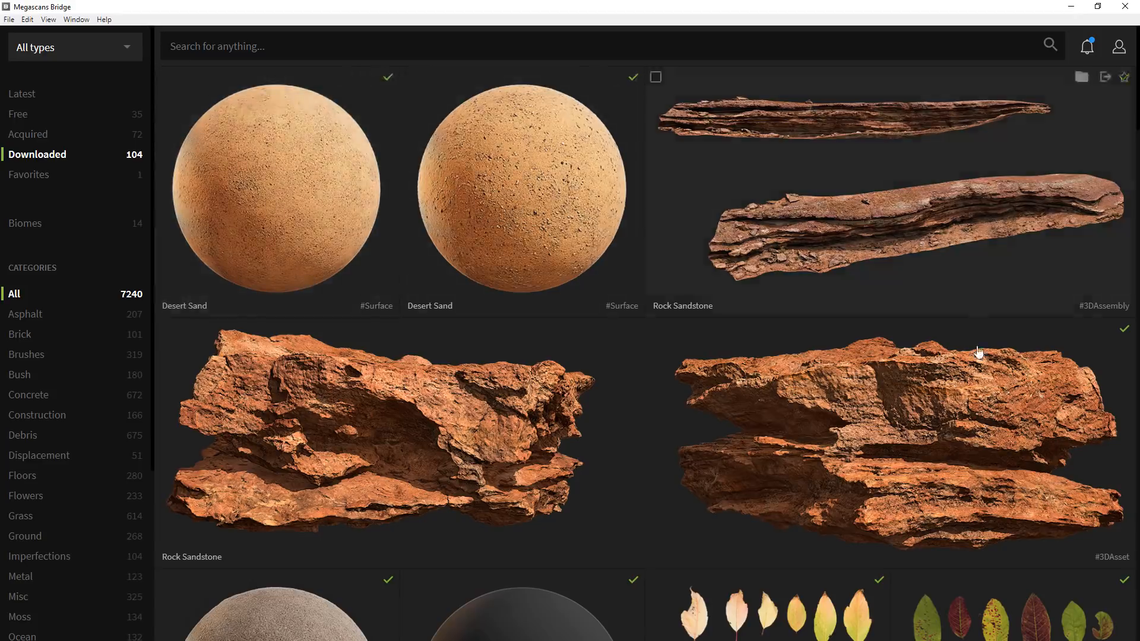
pyautogui.scroll(-5, 956, 390)
pyautogui.scroll(-4, 957, 390)
pyautogui.scroll(9, 954, 386)
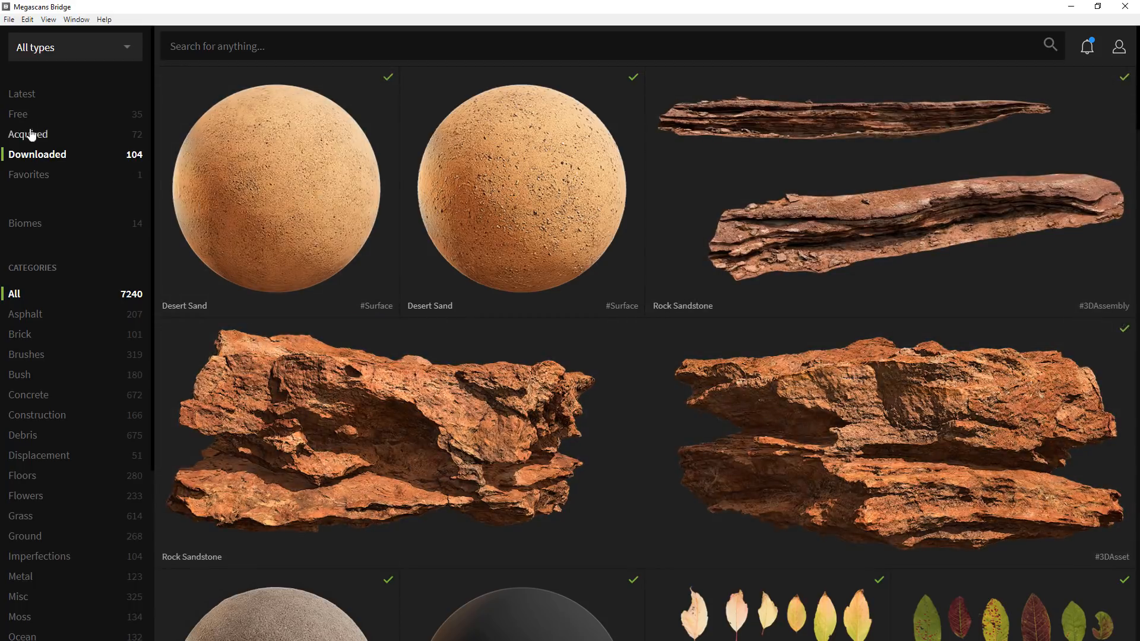
pyautogui.click(20, 114)
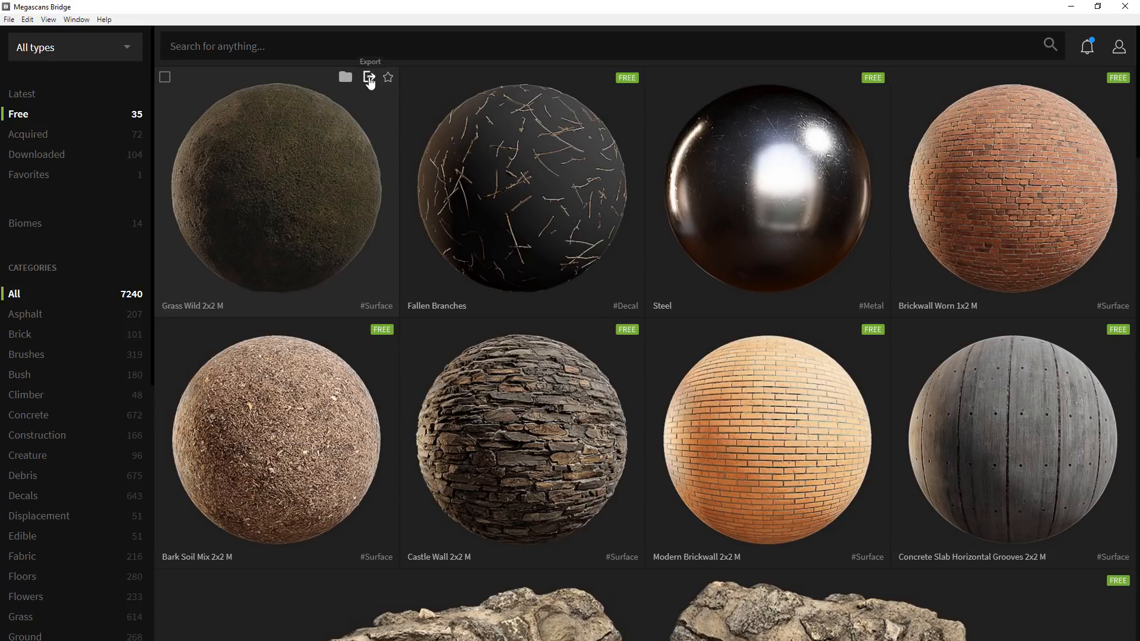
# Step: Open the export settings for Grass Wild 2x2 M and choose 3ds Max as the application and Corona 2.0 as the renderer
pyautogui.click(369, 78)
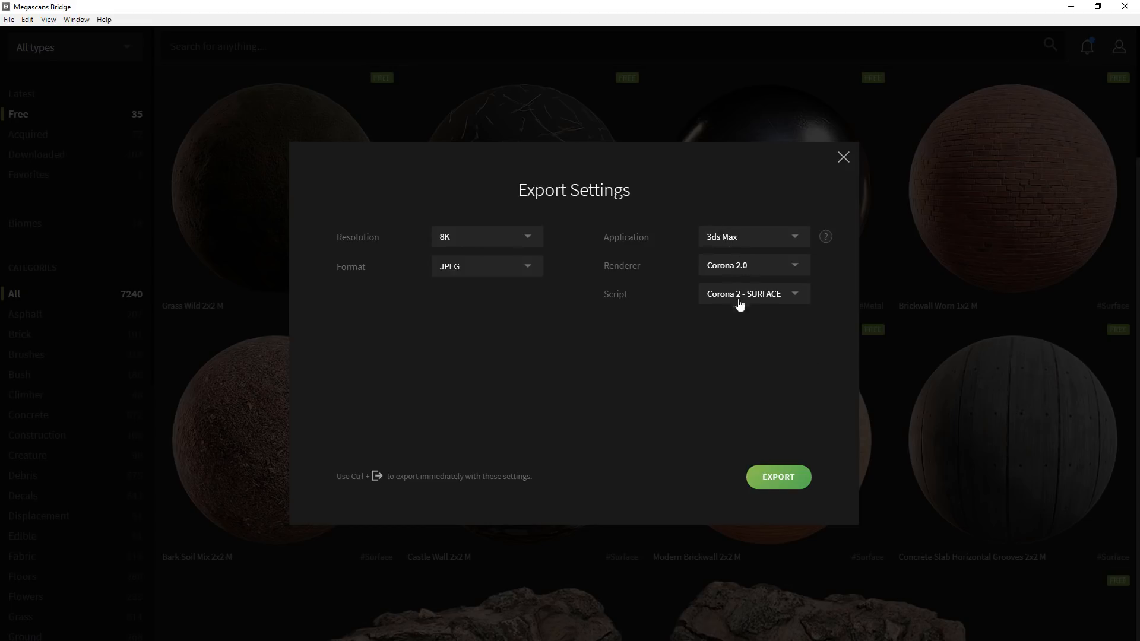
pyautogui.click(735, 238)
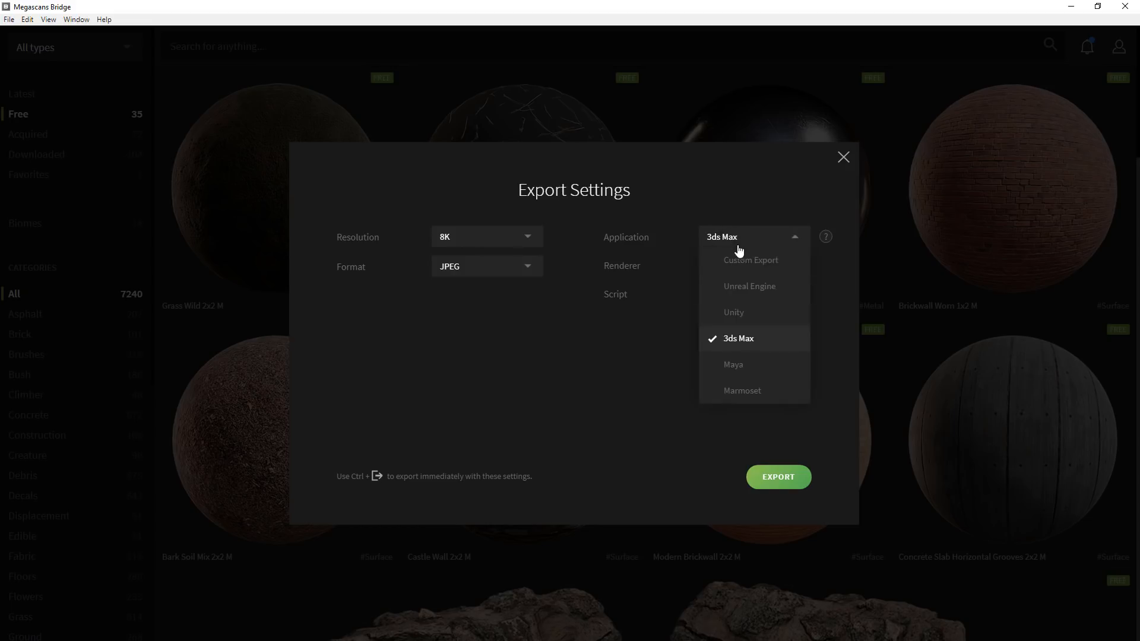
pyautogui.click(738, 339)
pyautogui.click(738, 271)
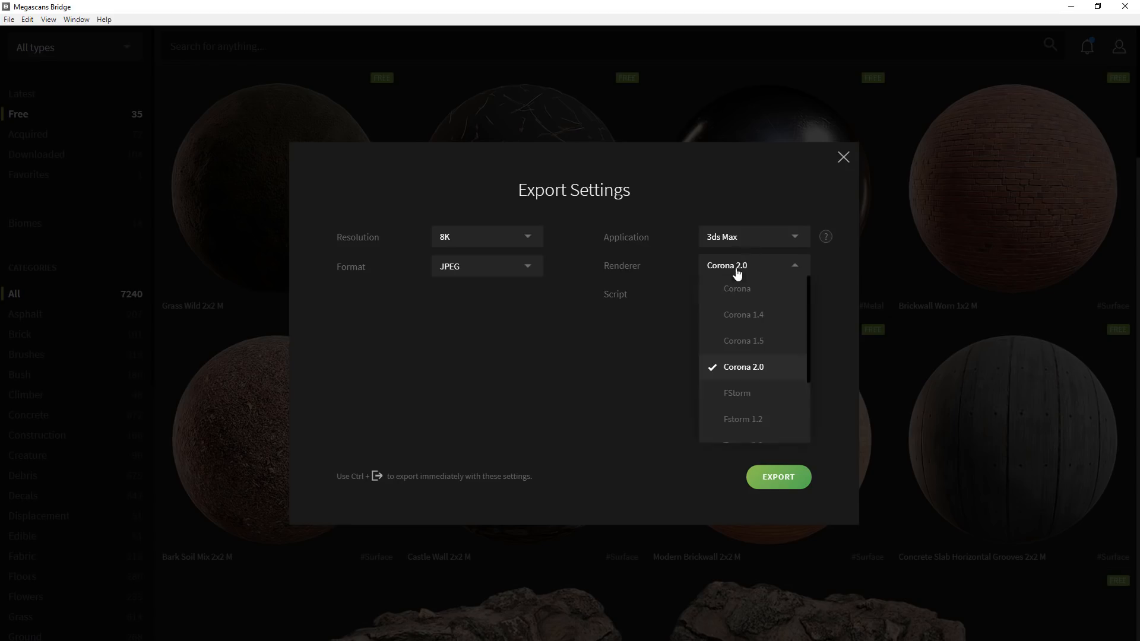
pyautogui.click(757, 374)
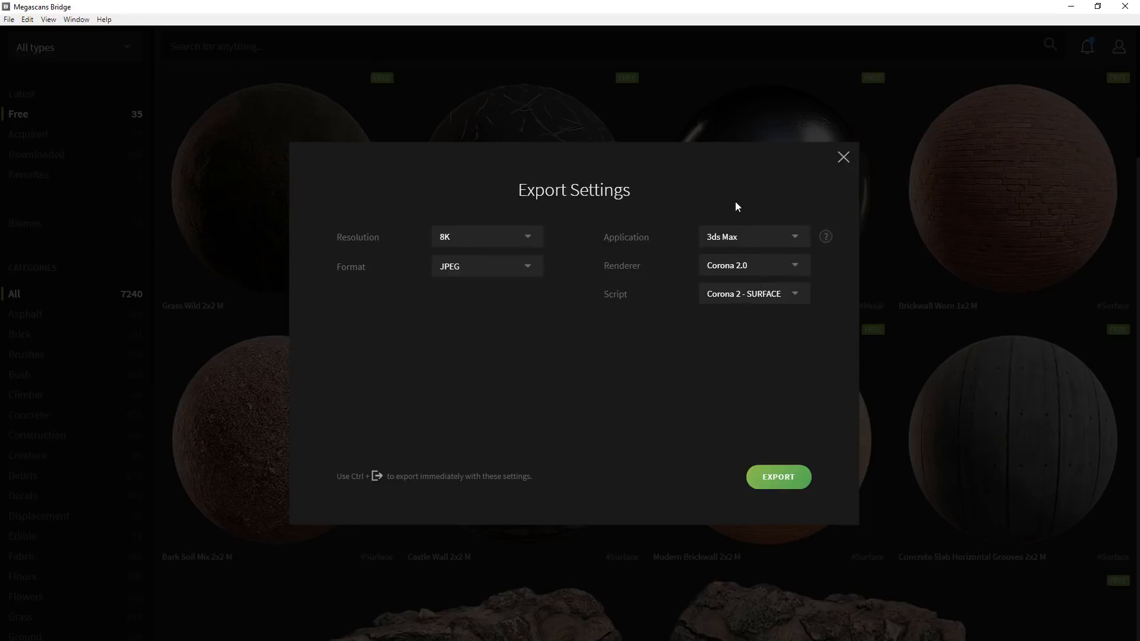
# Step: Open the 3DSMax Integration help document and read the Resources link and the setup steps for exporting to 3ds Max
pyautogui.click(825, 240)
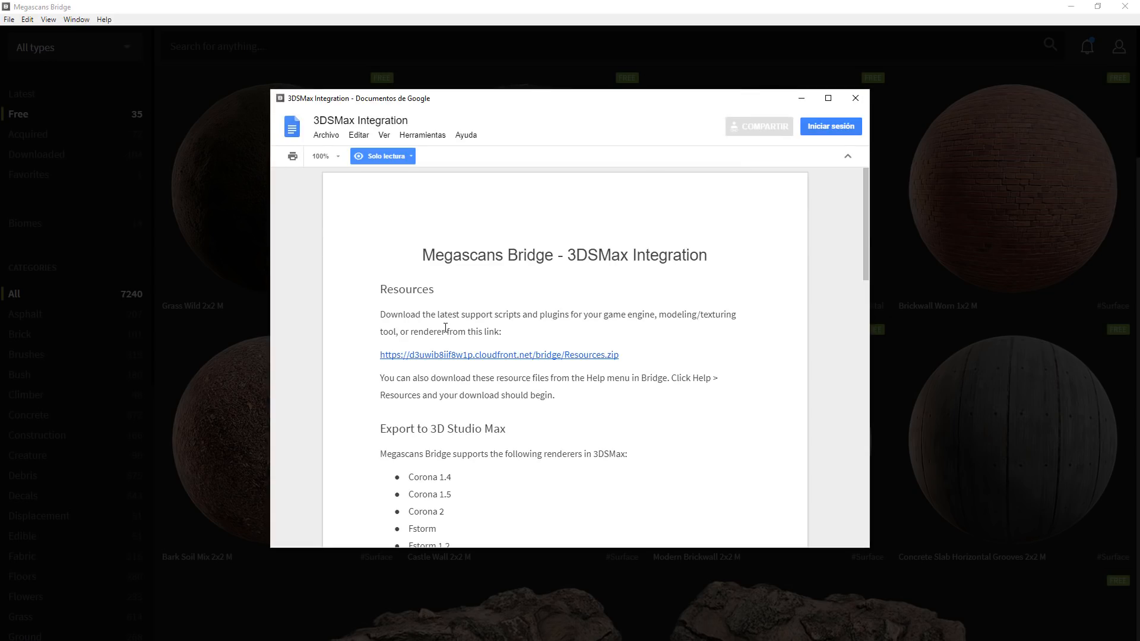
pyautogui.moveTo(628, 355); pyautogui.dragTo(359, 355)
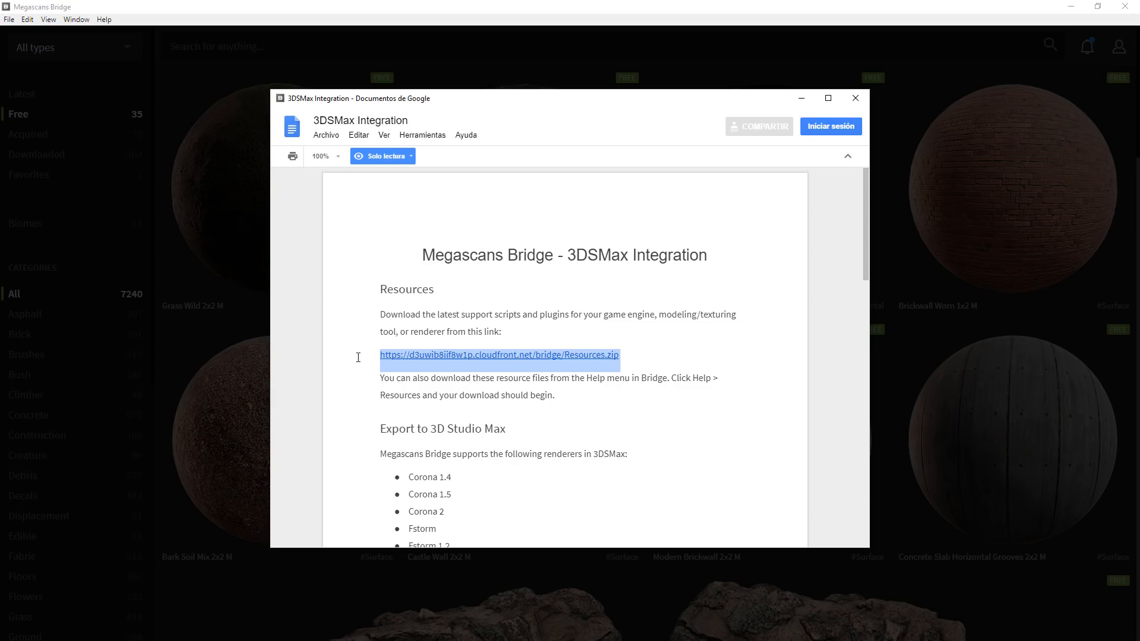
pyautogui.click(467, 331)
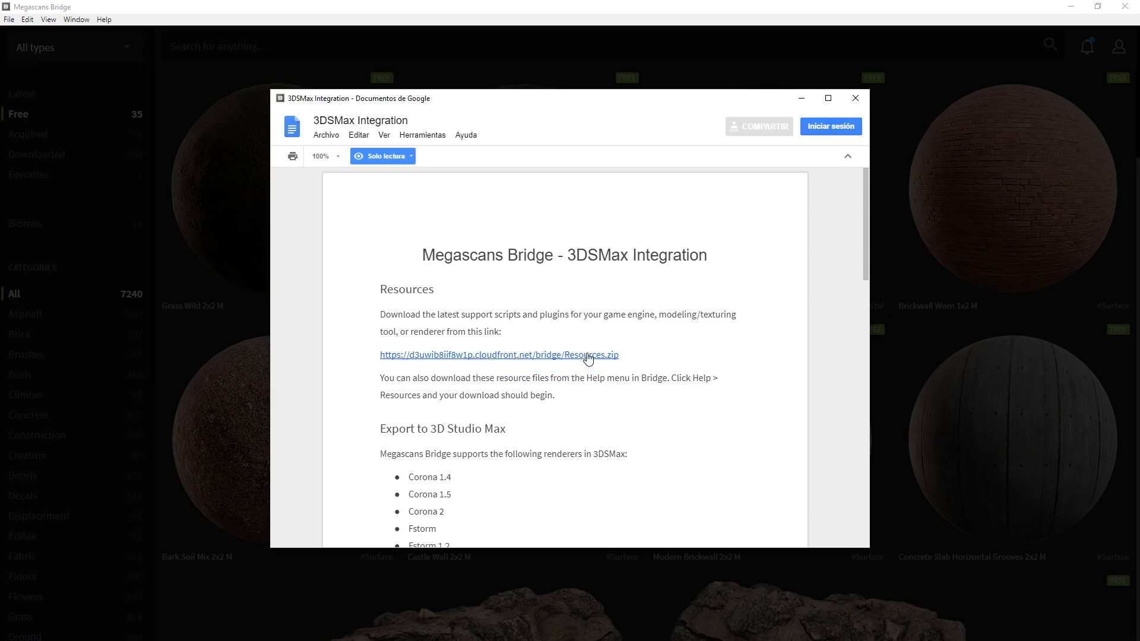
pyautogui.scroll(-2, 587, 356)
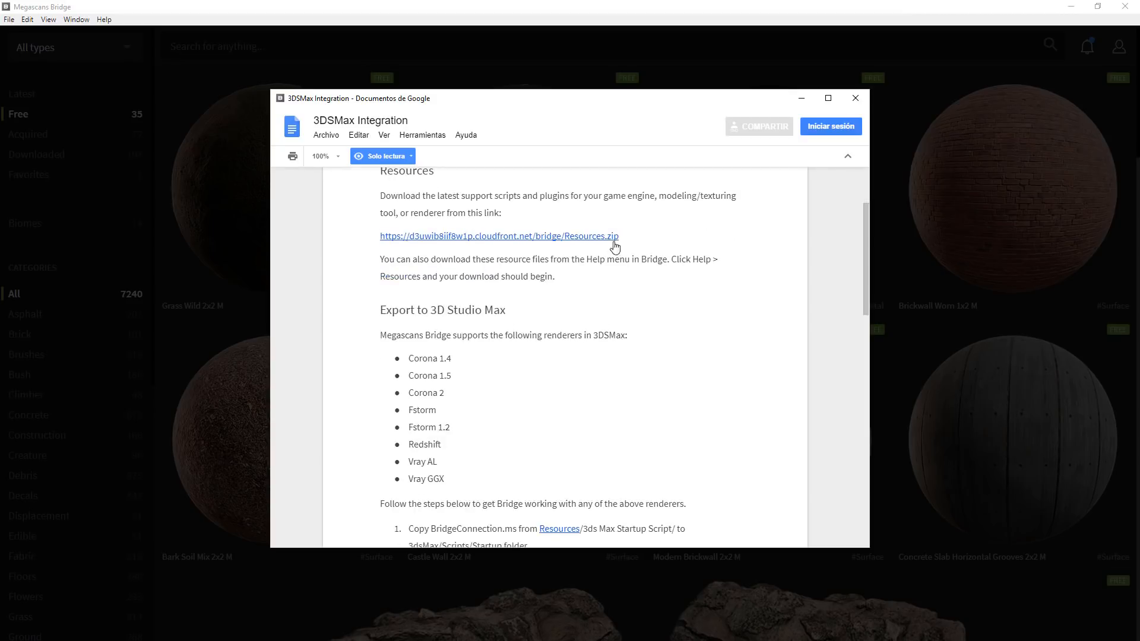
pyautogui.scroll(-4, 614, 237)
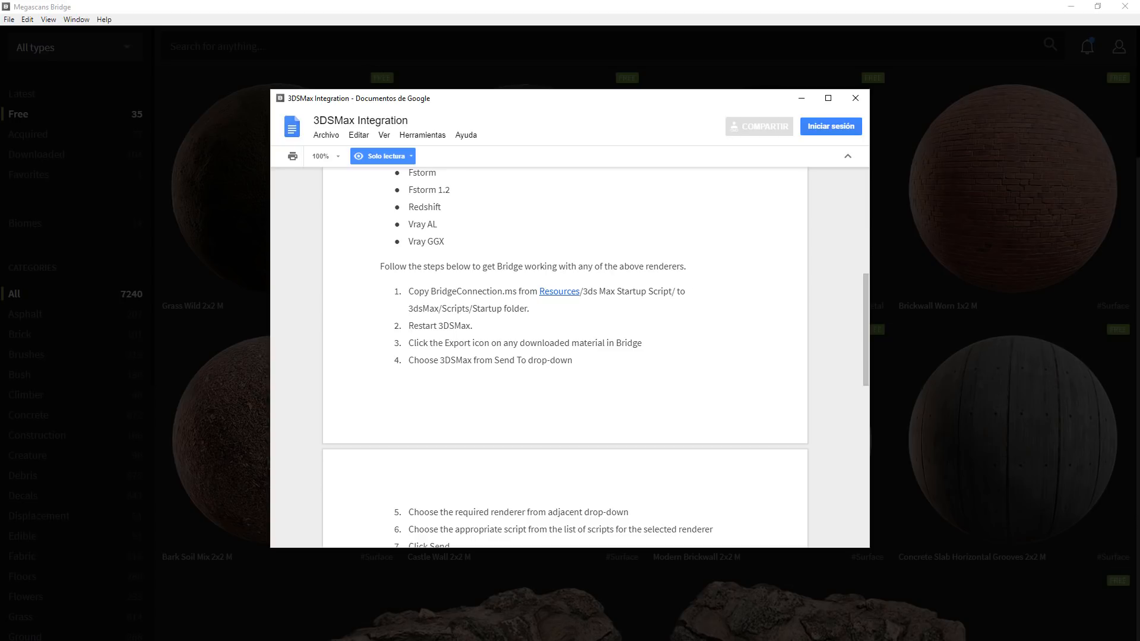
# Step: Inspect the scripts in the 3ds Max 2017 scripts/Startup folder and dismiss the Bridge export settings
pyautogui.moveTo(0, 89); pyautogui.dragTo(770, 71)
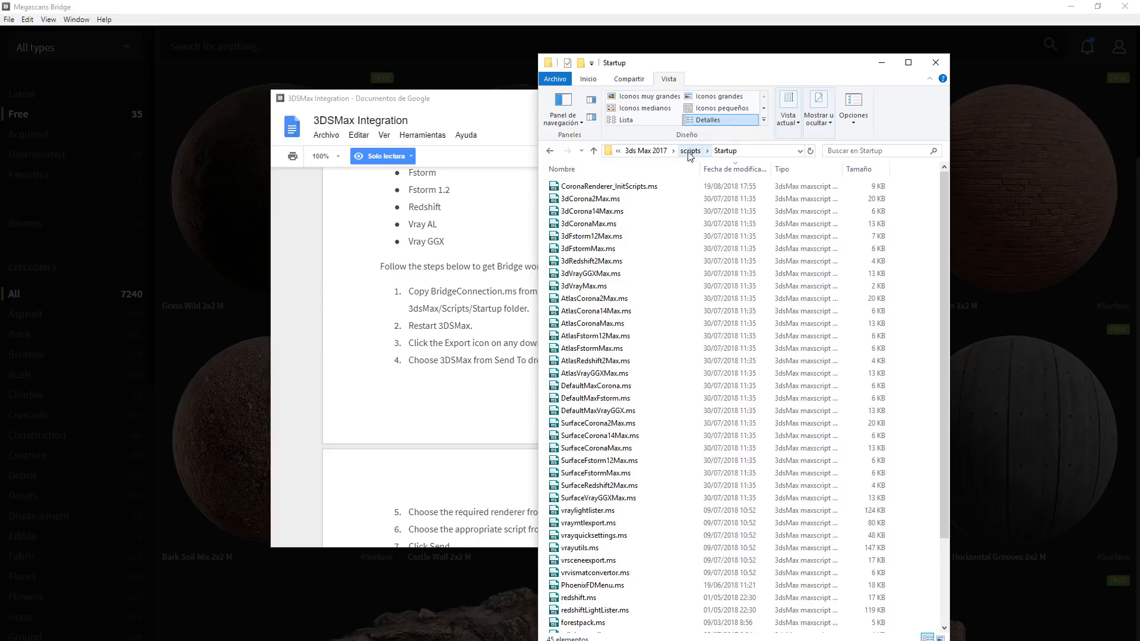
pyautogui.scroll(-2, 573, 196)
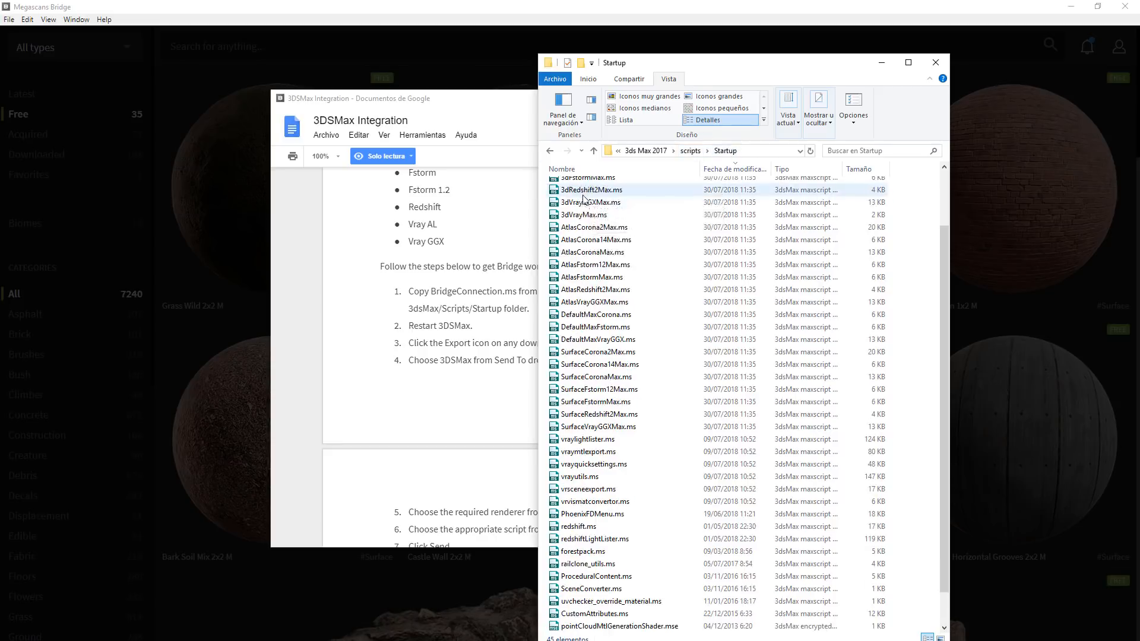
pyautogui.scroll(2, 587, 392)
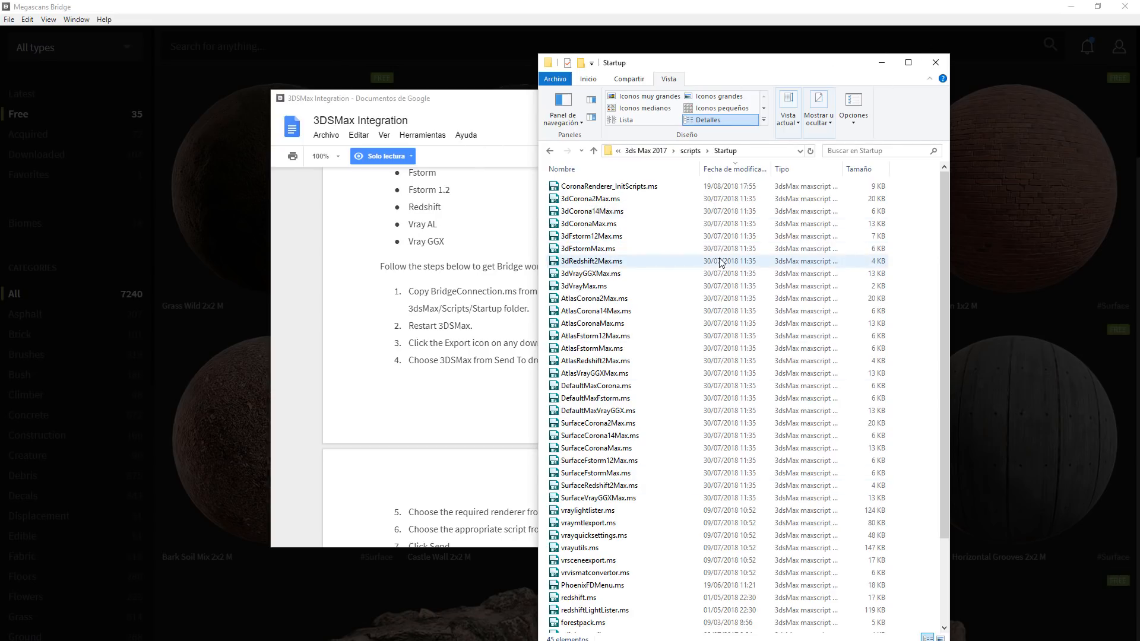
pyautogui.click(724, 8)
pyautogui.click(845, 156)
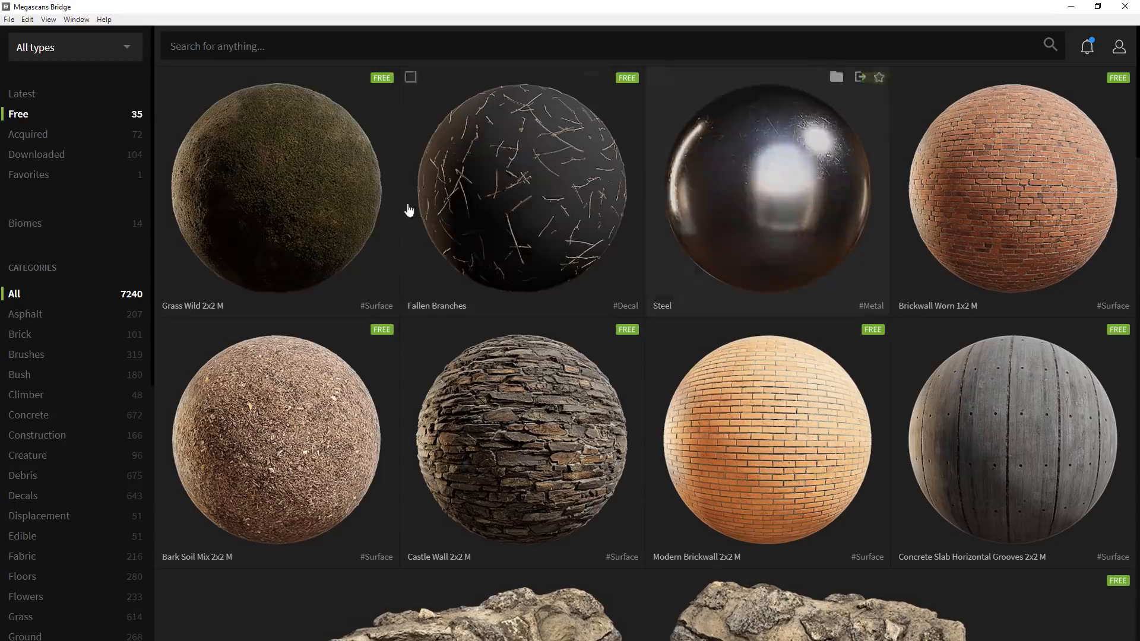
# Step: Show the downloaded assets in the Bridge library and browse to the Tree Stump 3D asset
pyautogui.click(48, 156)
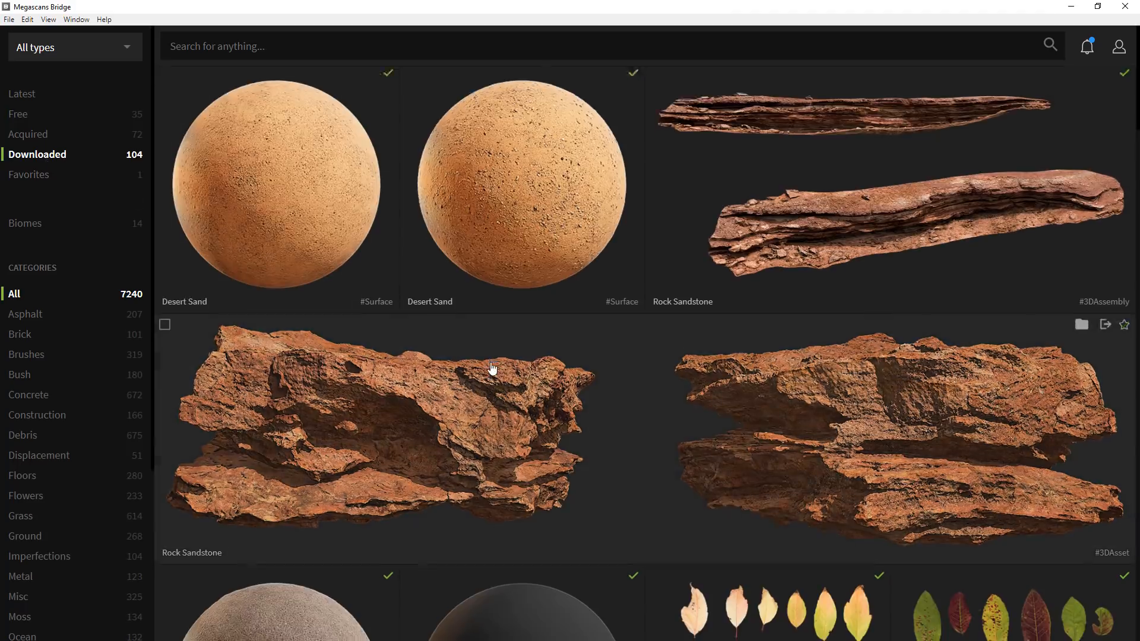
pyautogui.scroll(-20, 493, 368)
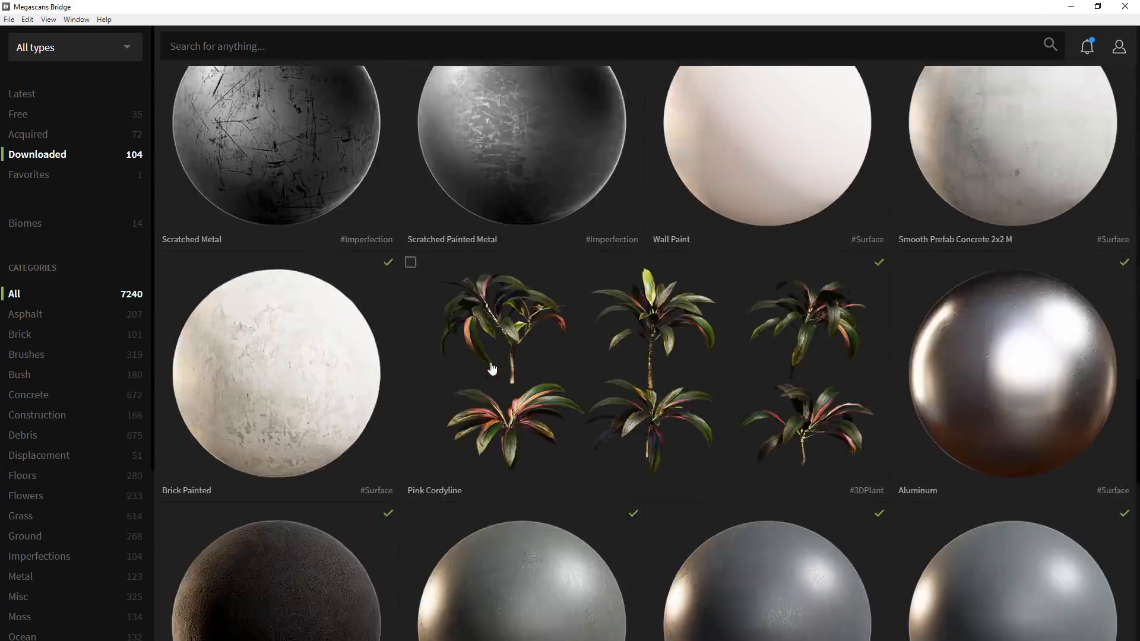
pyautogui.scroll(-15, 492, 369)
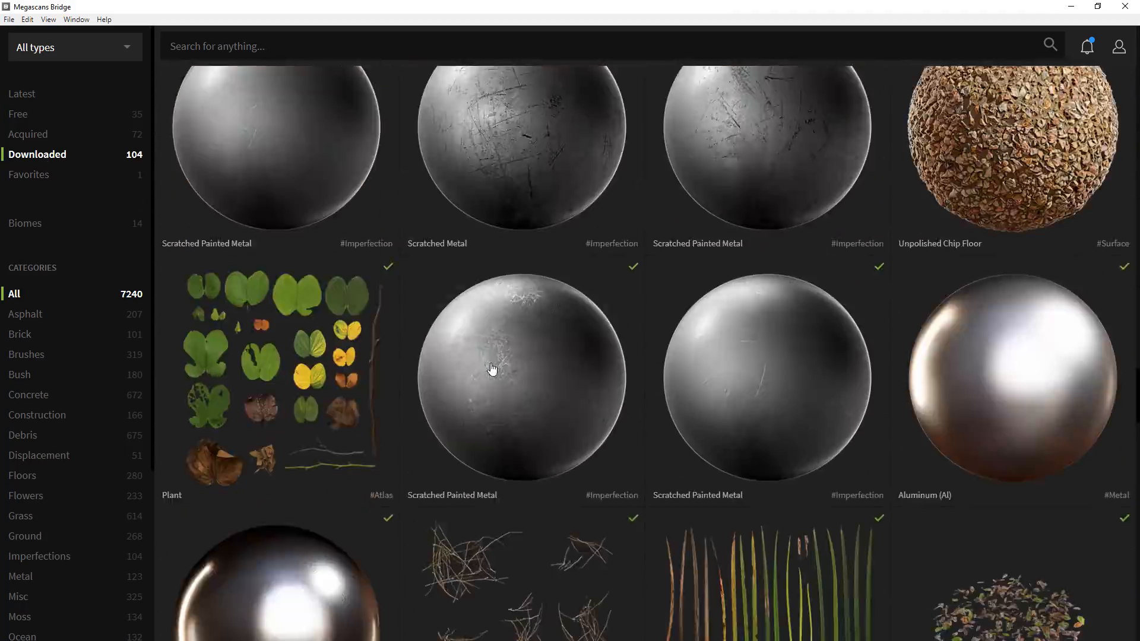
pyautogui.scroll(-15, 492, 369)
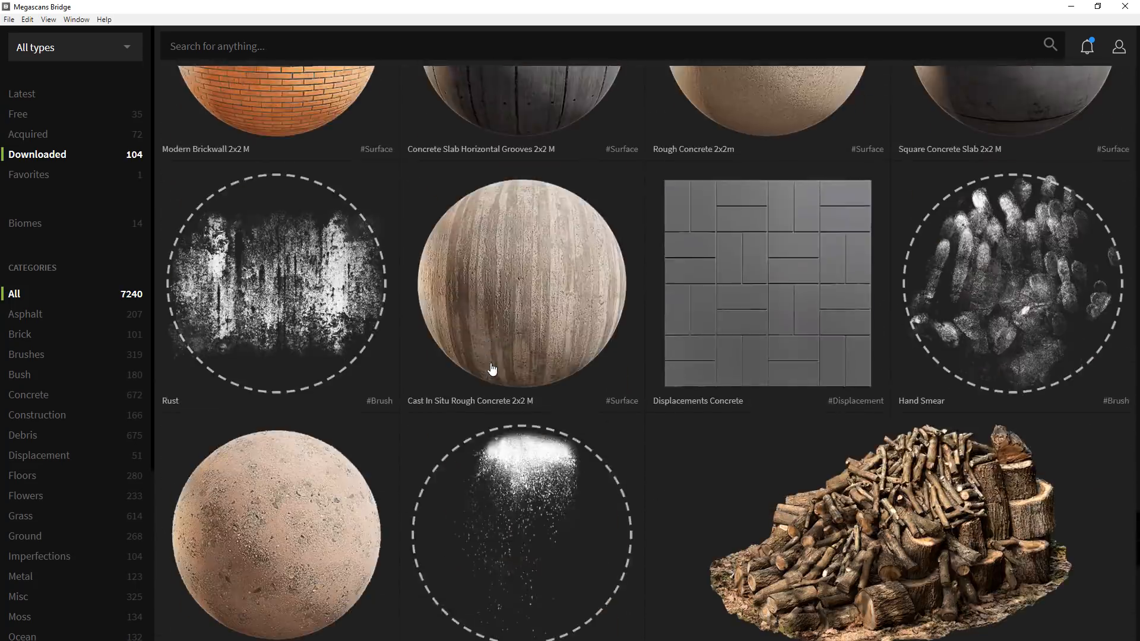
pyautogui.scroll(-10, 493, 369)
pyautogui.scroll(5, 492, 369)
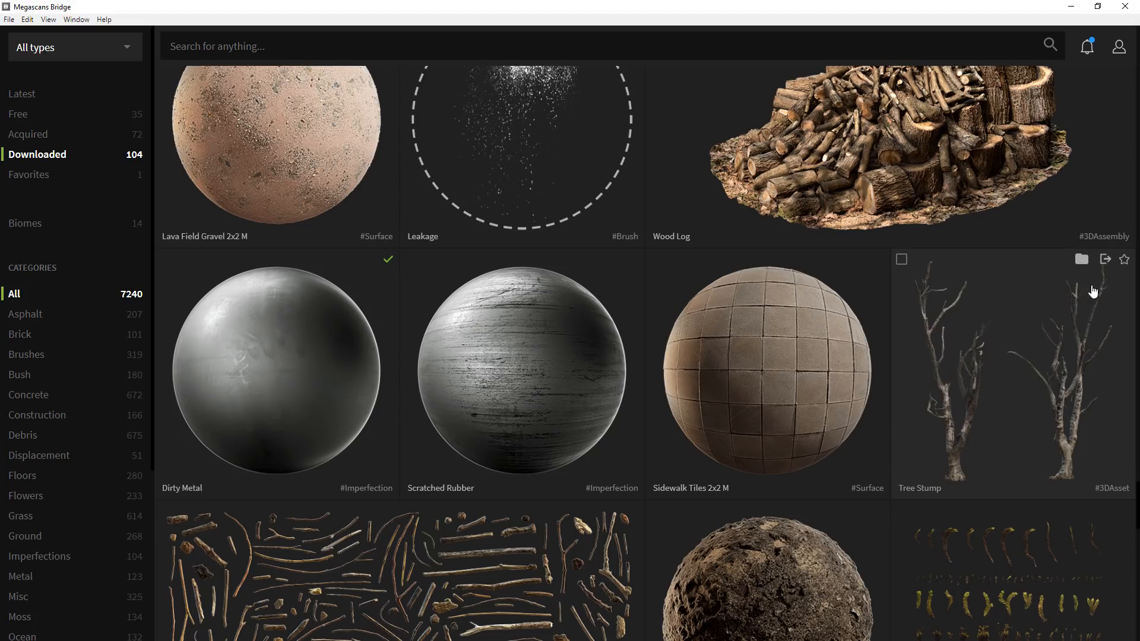
# Step: Open the export settings for Tree Stump and review the available LOD options, keeping High Poly
pyautogui.click(1104, 262)
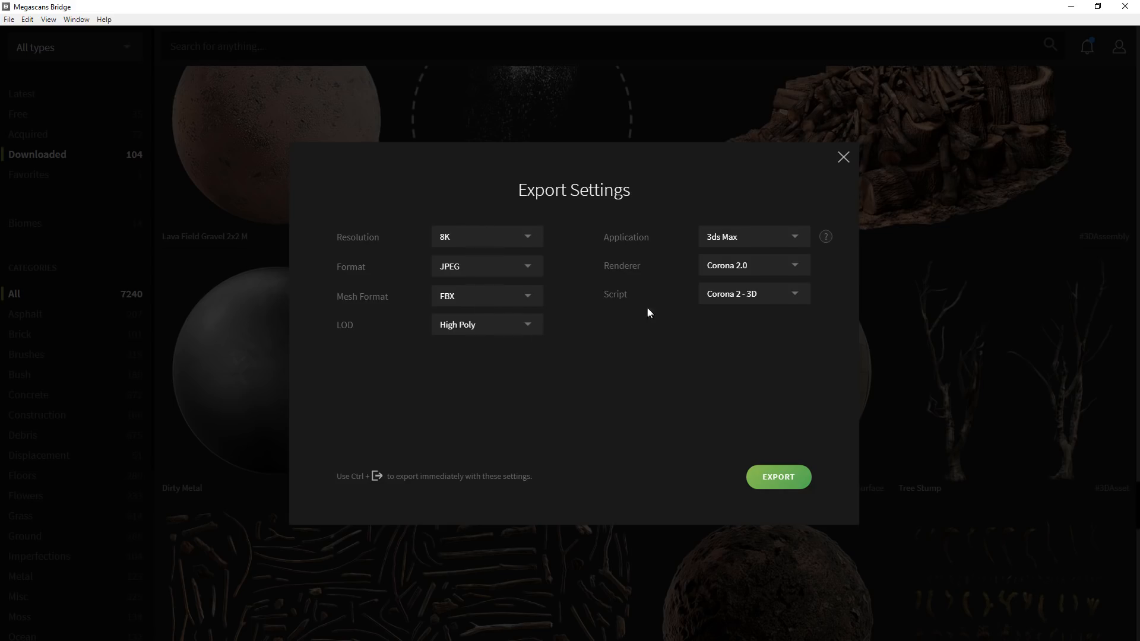
pyautogui.click(485, 325)
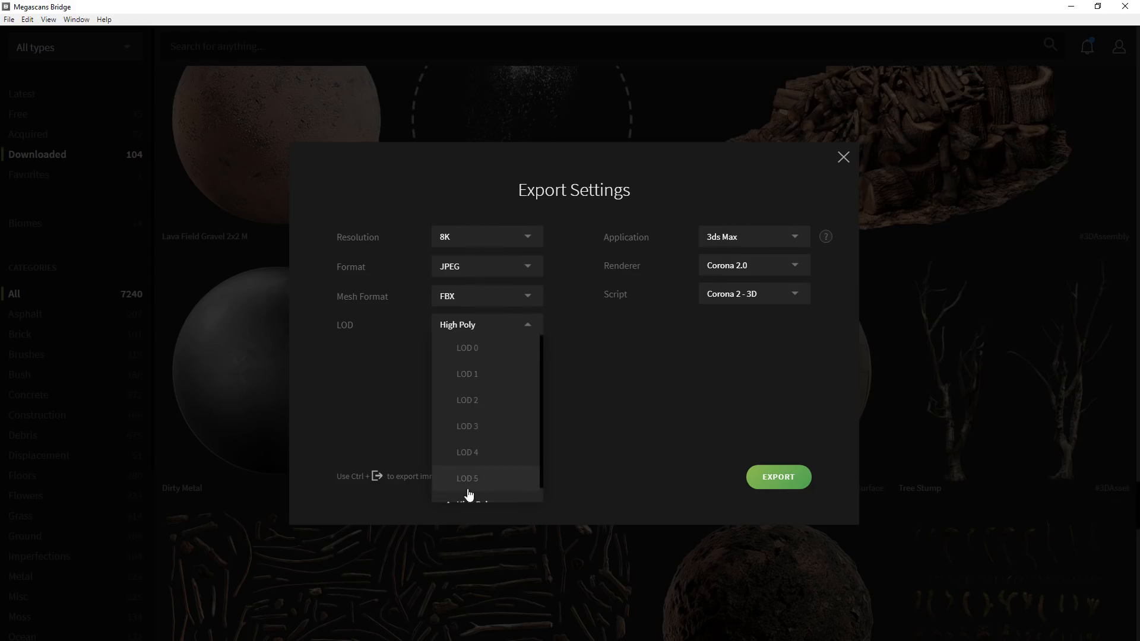
pyautogui.scroll(-1, 468, 494)
pyautogui.scroll(1, 479, 371)
pyautogui.click(664, 380)
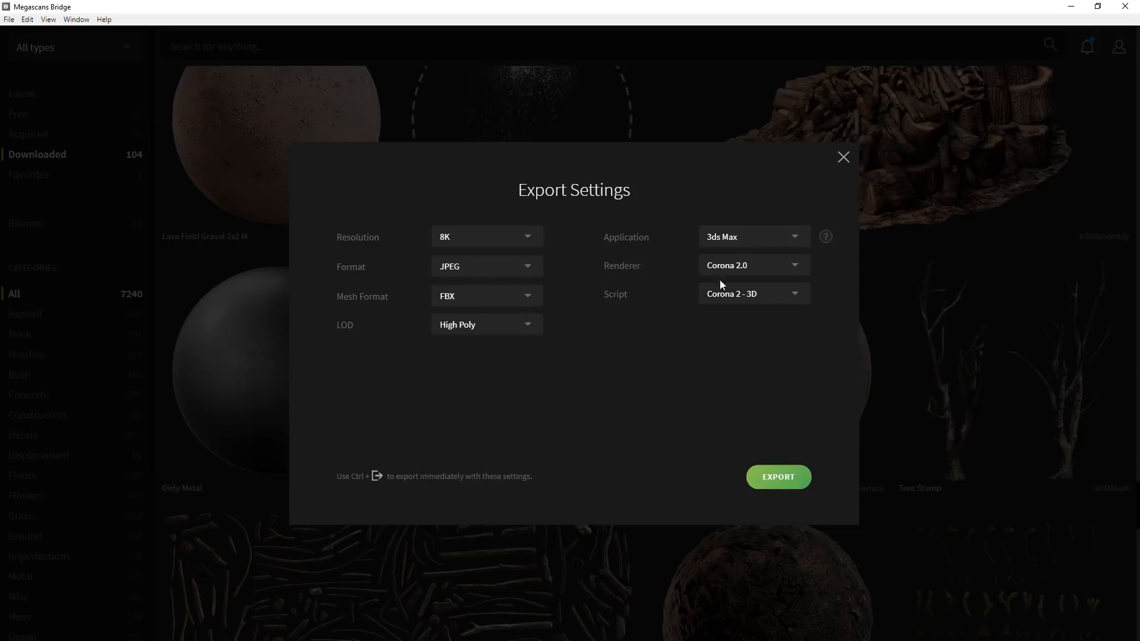
# Step: Export Tree Stump to 3ds Max with the Corona 2.0 renderer and move the FBX Import dialog away from the rock
pyautogui.click(725, 238)
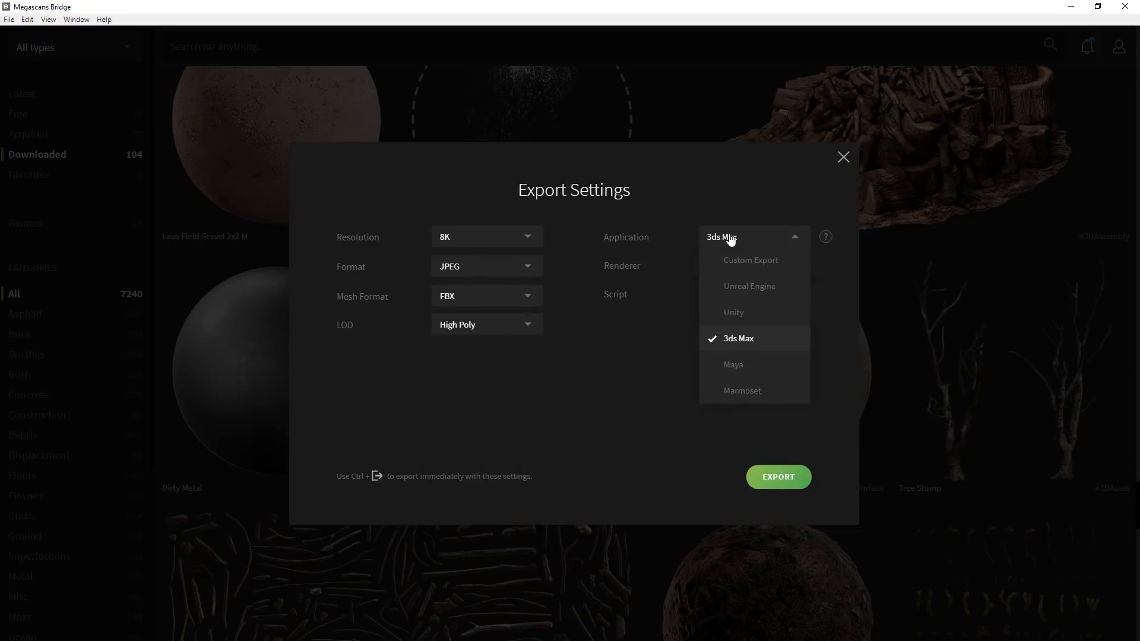
pyautogui.click(748, 337)
pyautogui.click(729, 265)
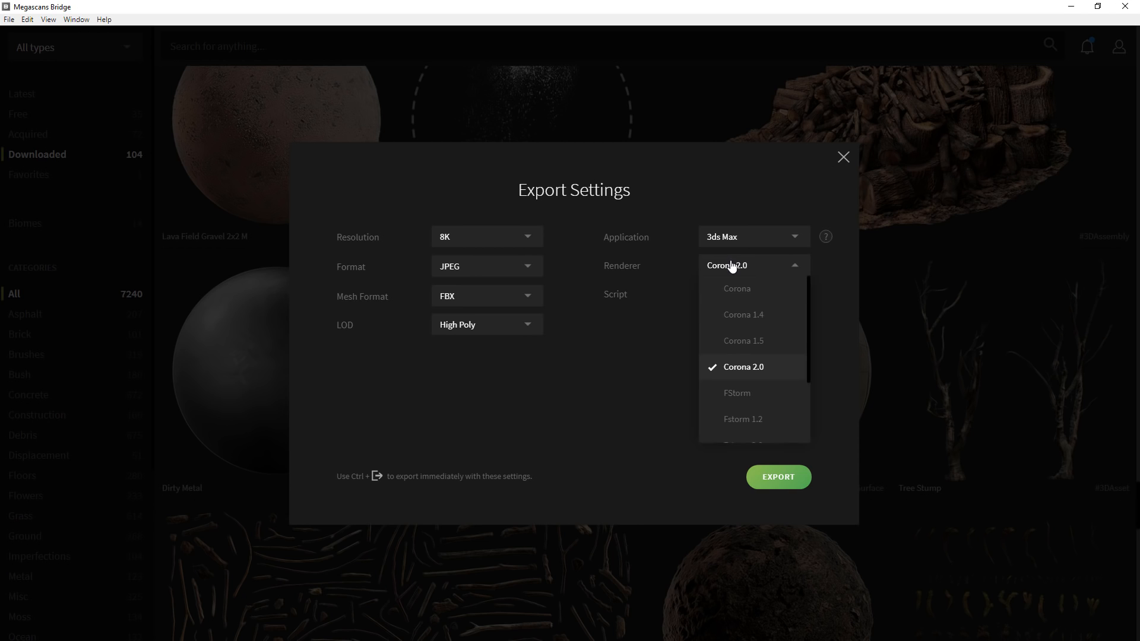
pyautogui.click(755, 368)
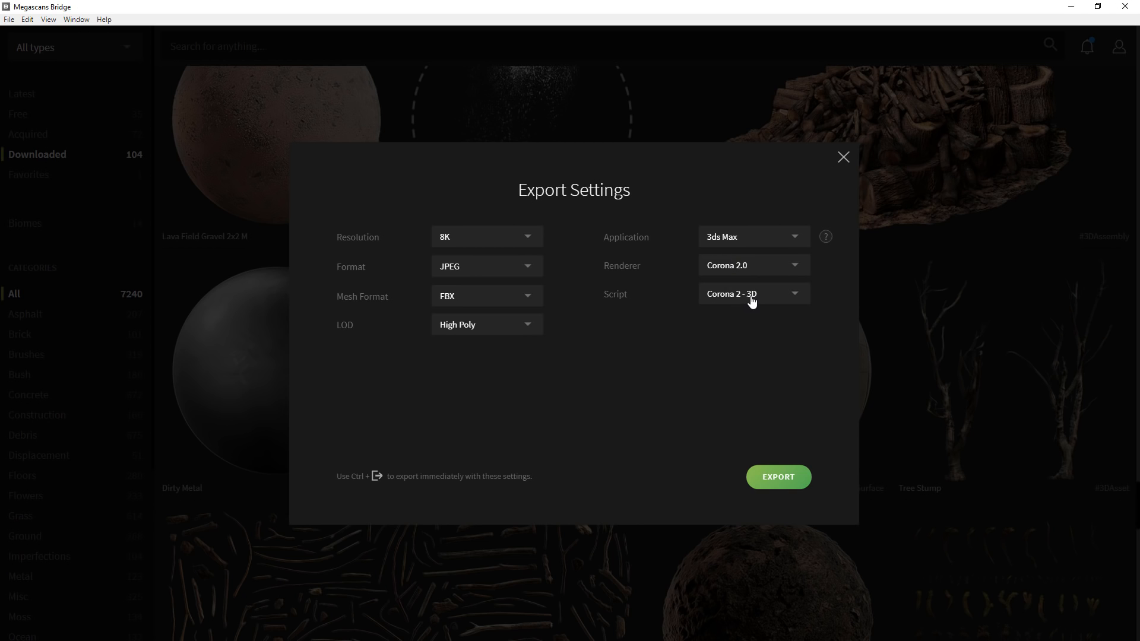
pyautogui.click(771, 477)
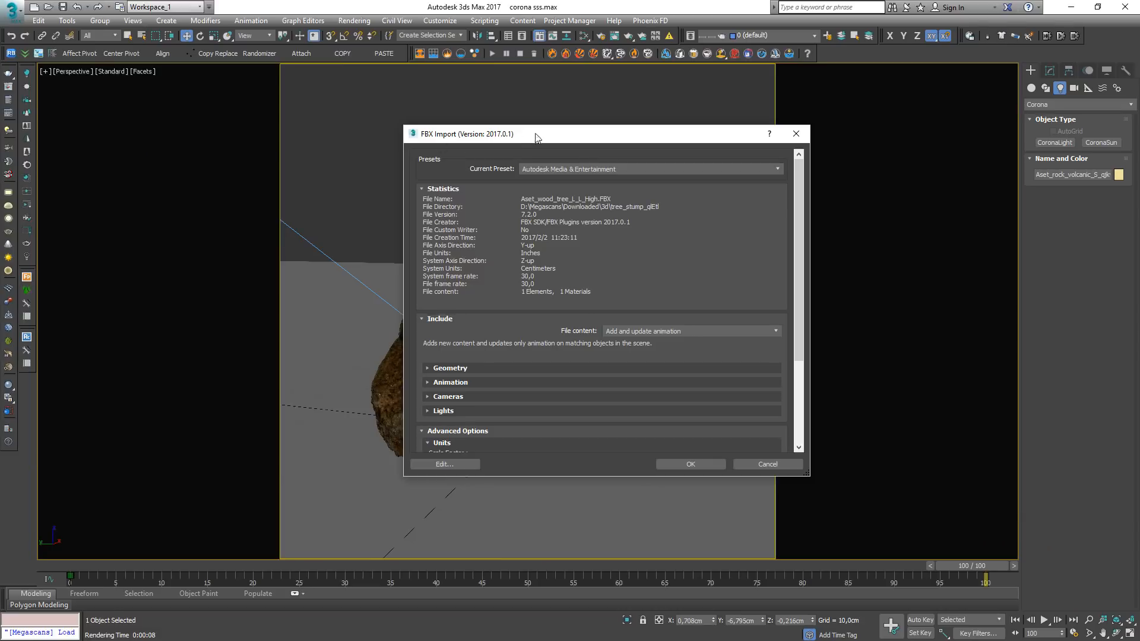
pyautogui.moveTo(538, 135); pyautogui.dragTo(425, 100)
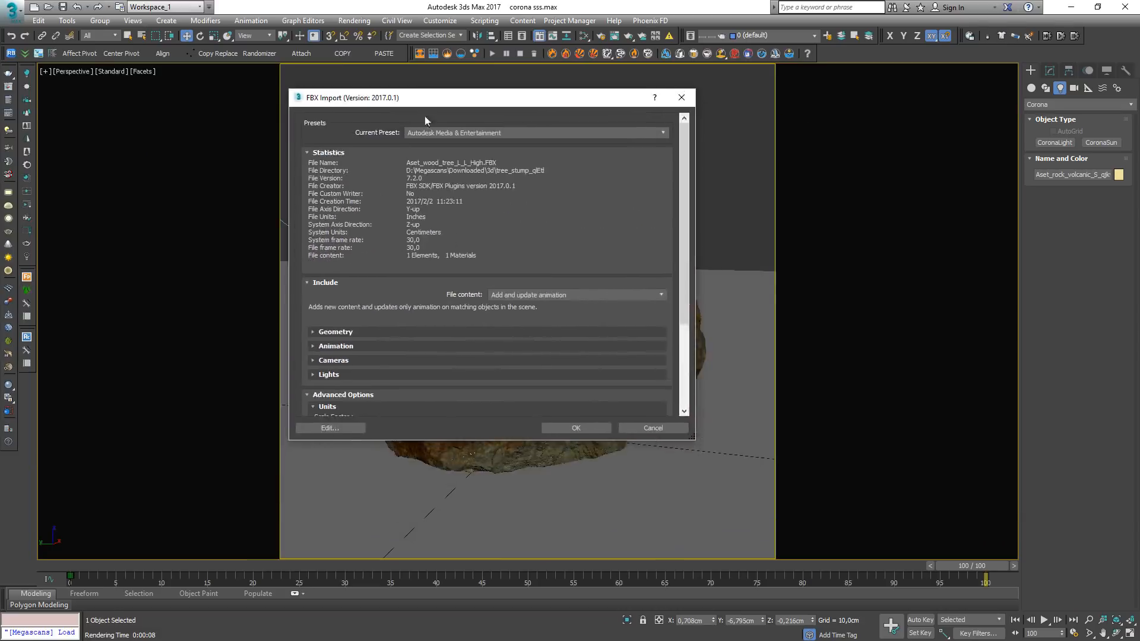
# Step: Import the Tree Stump FBX with the given options and move the tree beside the rock to about Y -82.6 cm
pyautogui.scroll(-3, 476, 272)
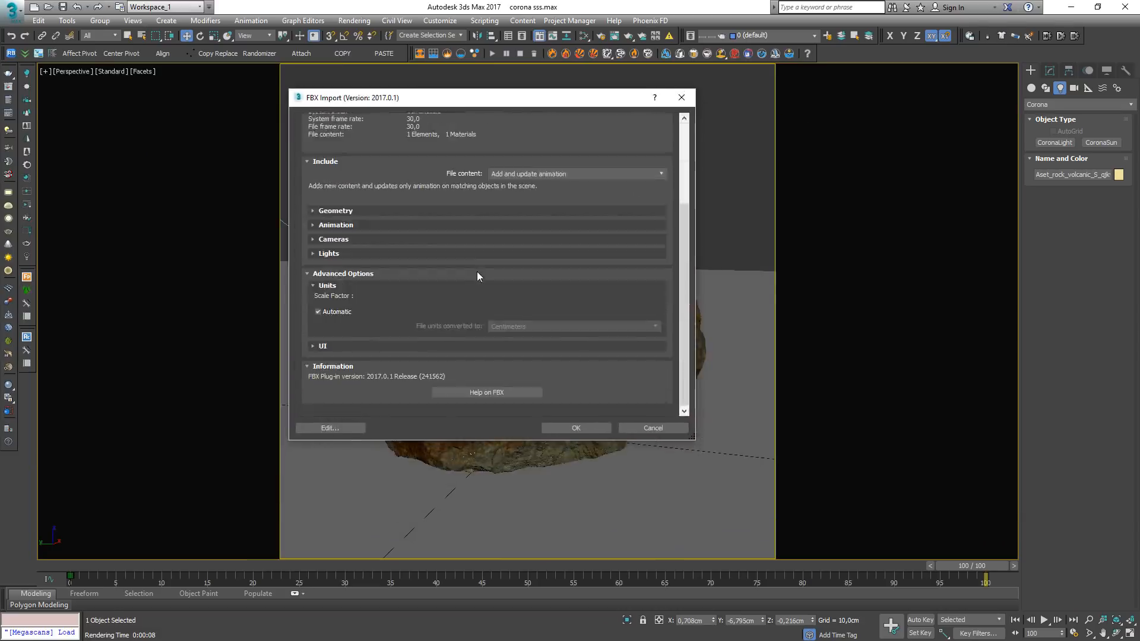
pyautogui.click(567, 428)
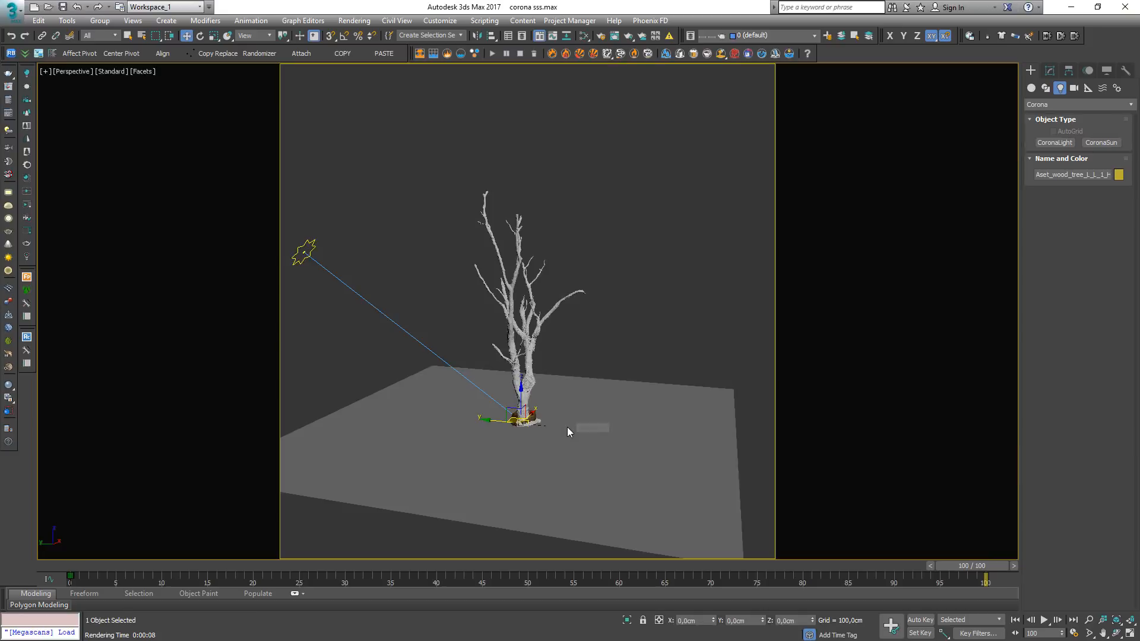
pyautogui.scroll(5, 418, 465)
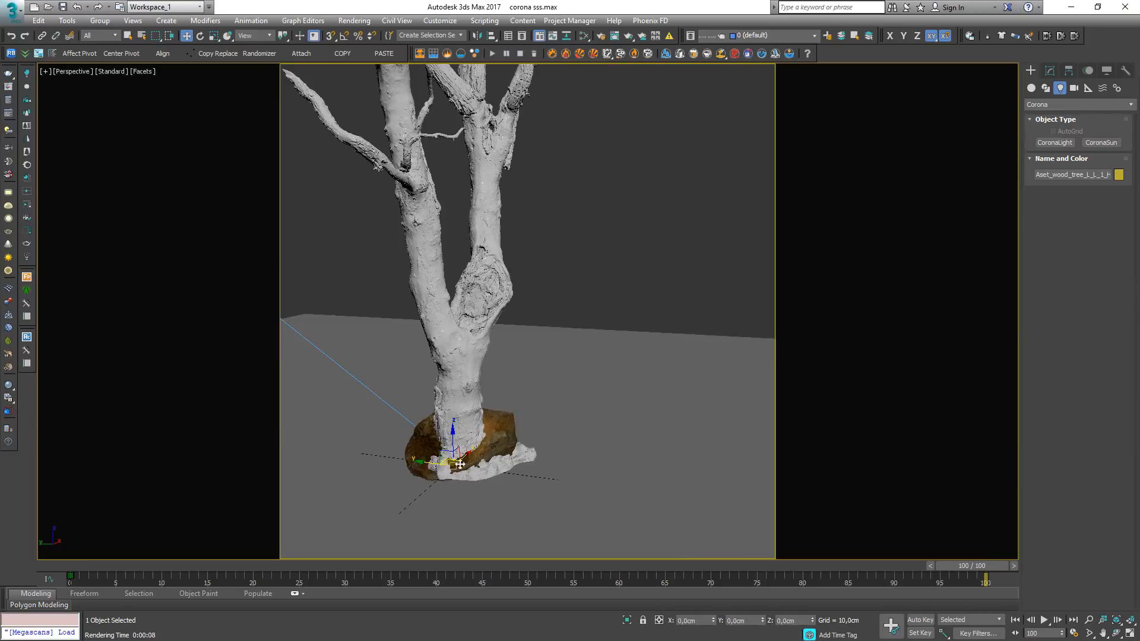
pyautogui.moveTo(417, 460); pyautogui.dragTo(571, 482)
pyautogui.scroll(-8, 572, 482)
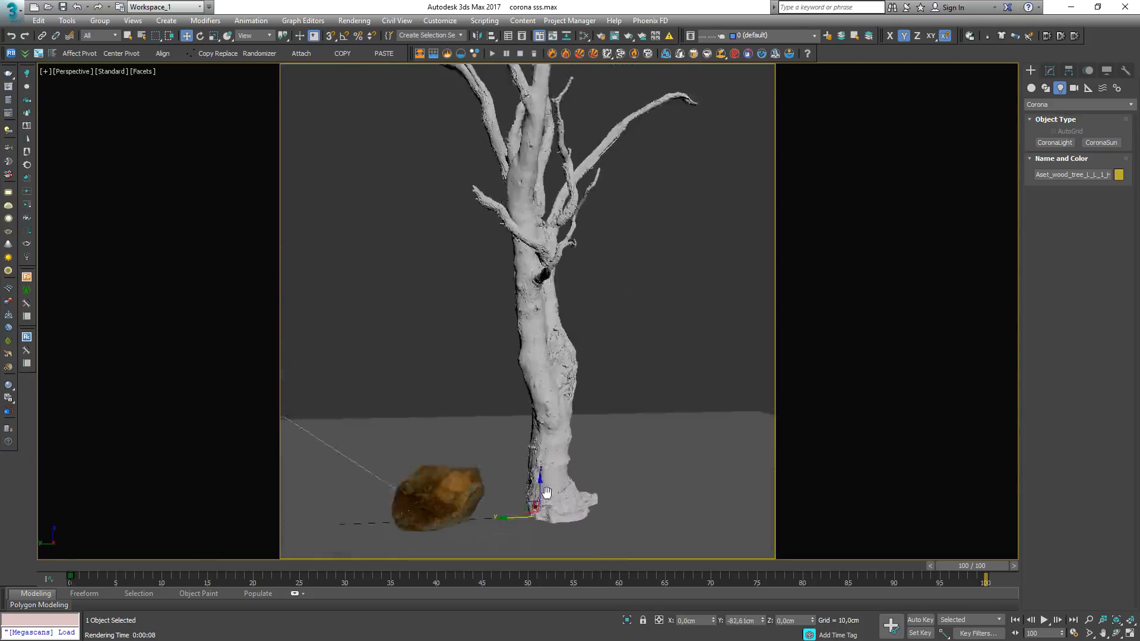
pyautogui.keyDown('alt'); pyautogui.moveTo(525, 492); pyautogui.dragTo(522, 458, button='middle'); pyautogui.keyUp('alt')
# Step: Open the Slate Material Editor beside the tree and load the tree's material into the node view
pyautogui.press('m')
pyautogui.scroll(-6, 377, 250)
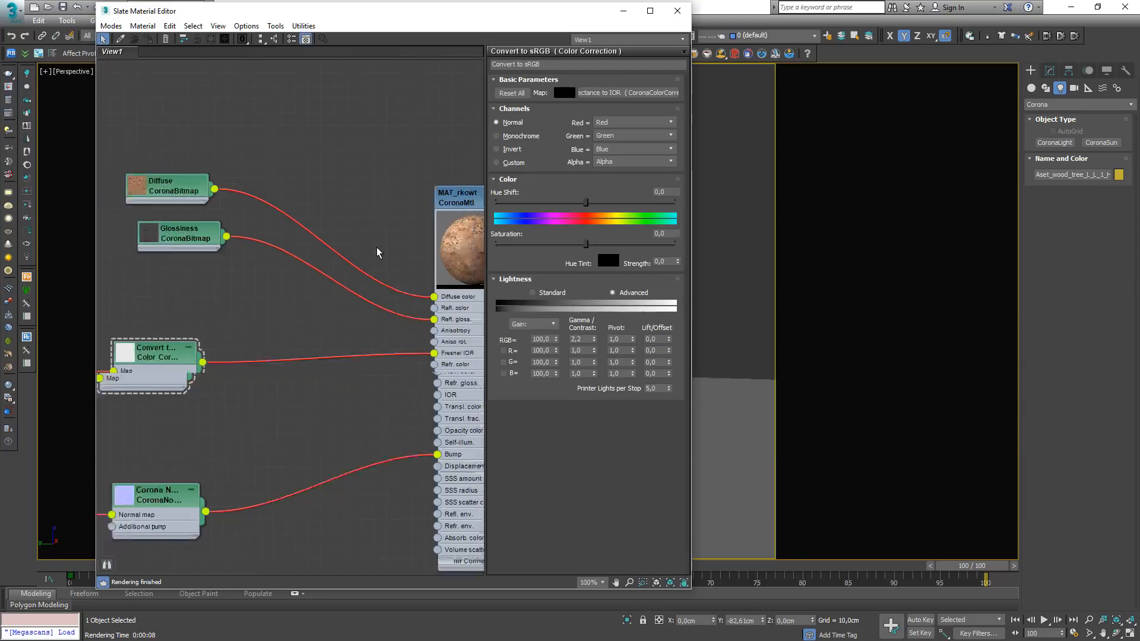
pyautogui.moveTo(378, 252); pyautogui.dragTo(376, 84, button='middle')
pyautogui.moveTo(391, 17); pyautogui.dragTo(833, 39)
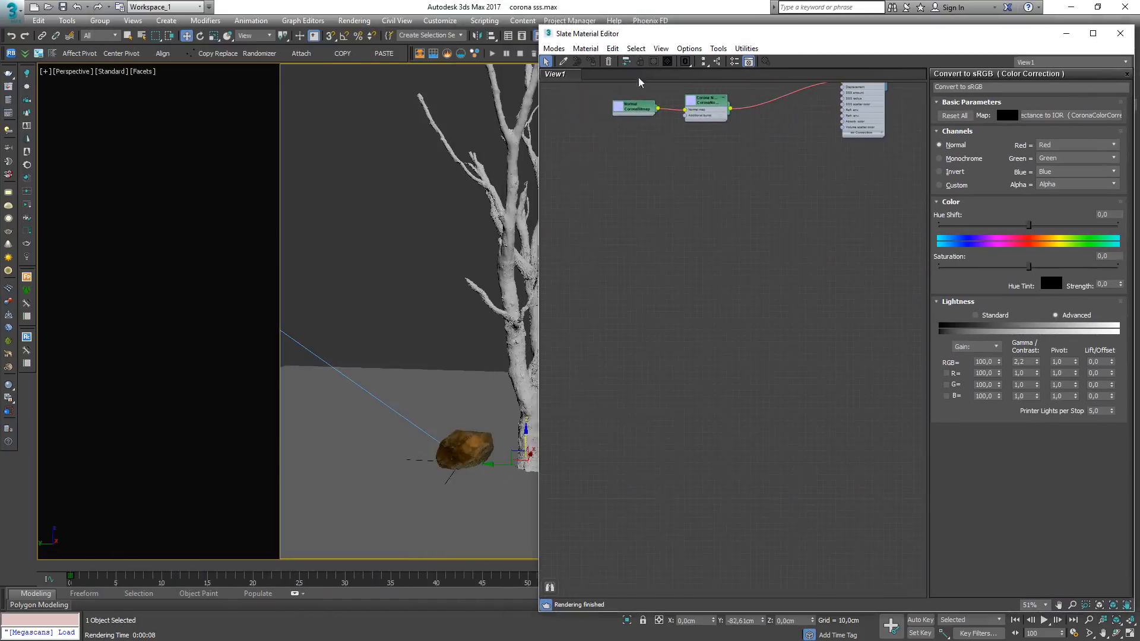
pyautogui.click(521, 200)
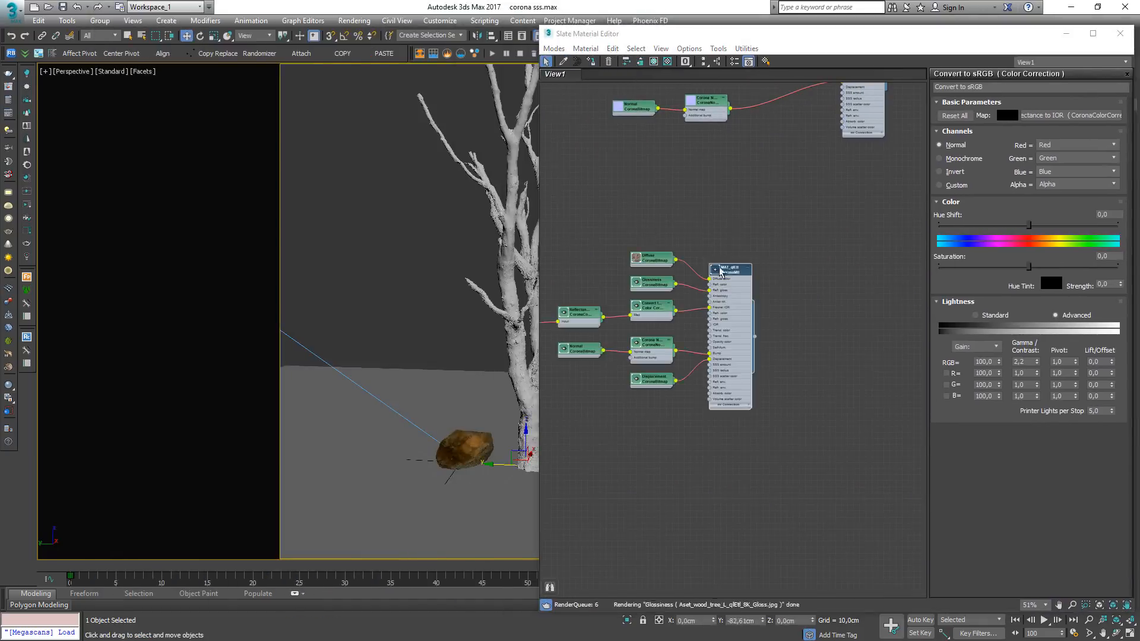
# Step: Move the tree material's normal and displacement map nodes down, clear of the Fresnel IOR chain
pyautogui.moveTo(714, 398); pyautogui.dragTo(748, 402, button='middle')
pyautogui.scroll(3, 793, 373)
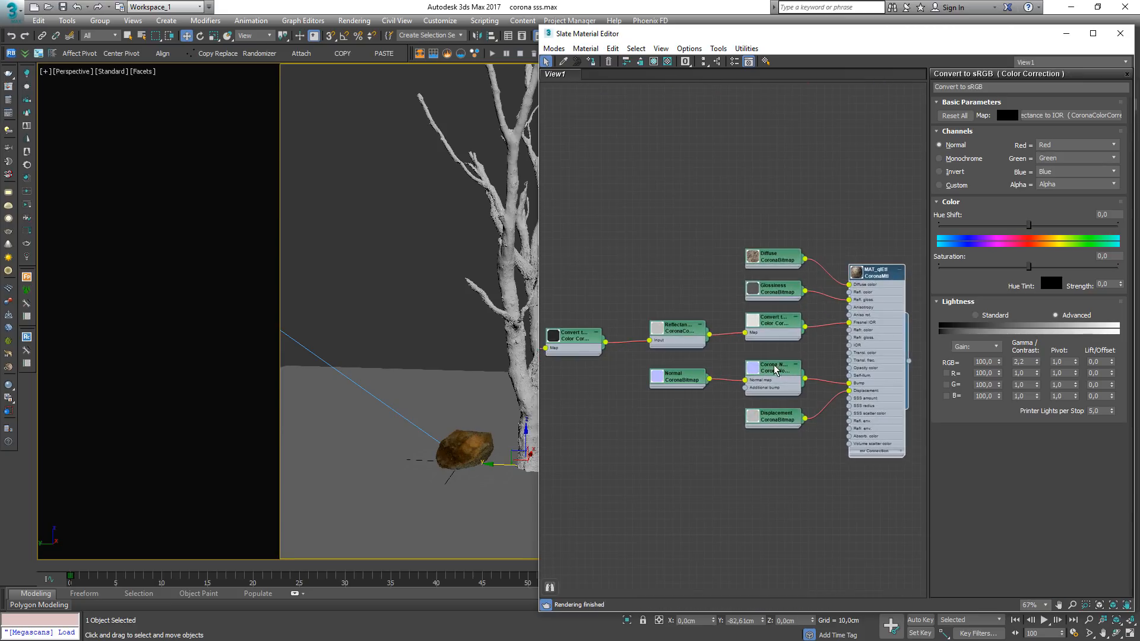
pyautogui.moveTo(765, 360); pyautogui.dragTo(726, 383, button='middle')
pyautogui.scroll(2, 725, 372)
pyautogui.scroll(-3, 724, 371)
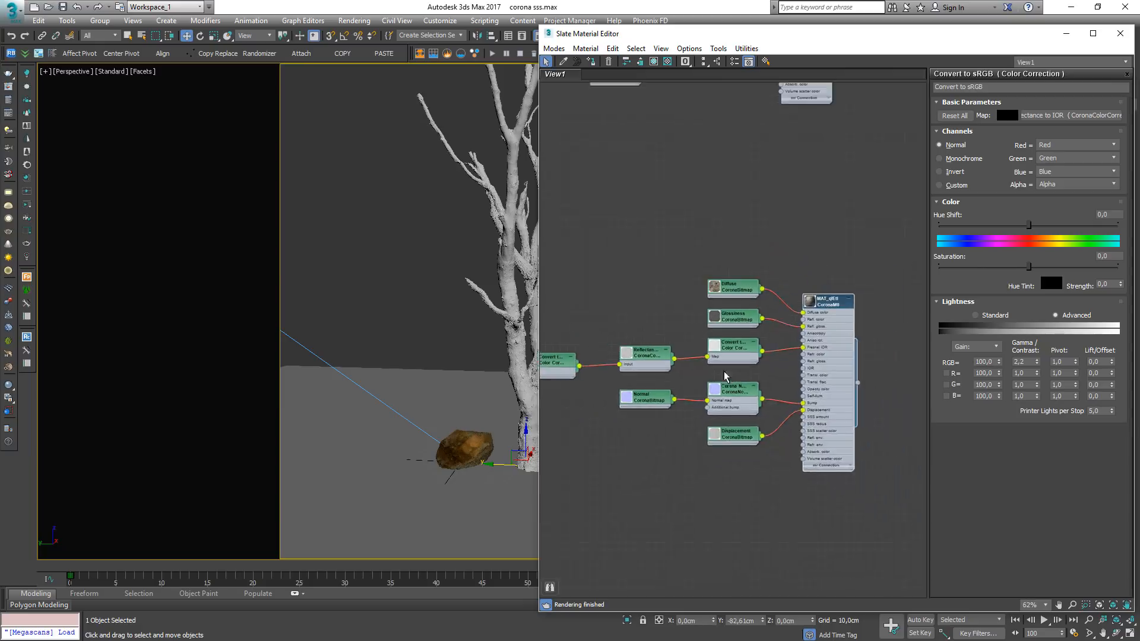
pyautogui.scroll(4, 810, 354)
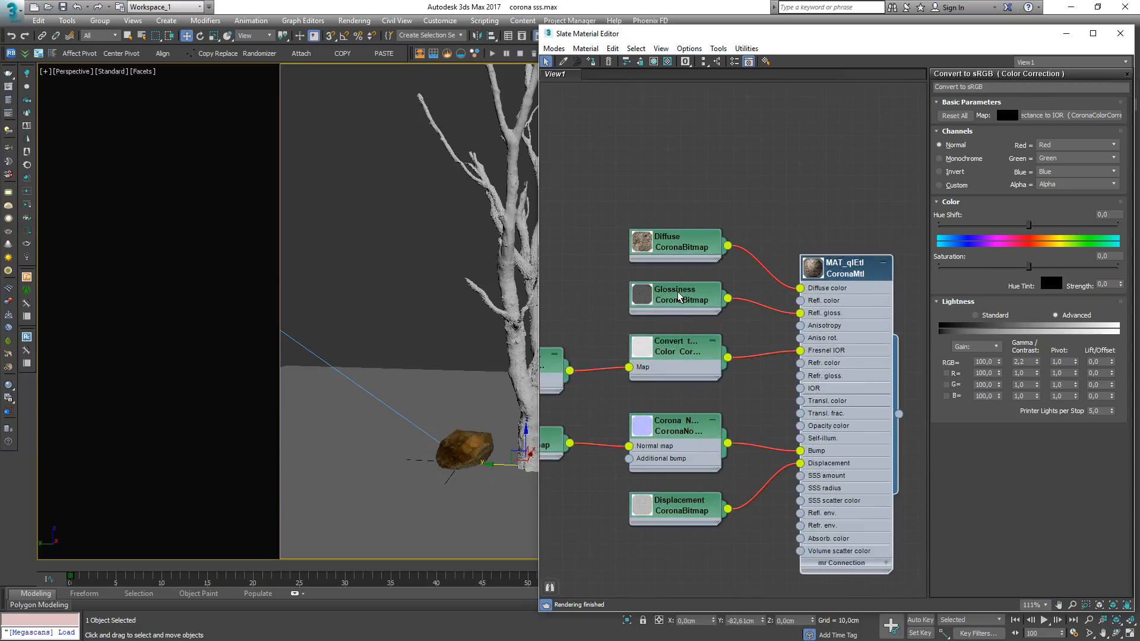
pyautogui.moveTo(633, 182); pyautogui.dragTo(694, 257)
pyautogui.scroll(-2, 686, 467)
pyautogui.moveTo(690, 556); pyautogui.dragTo(559, 437)
pyautogui.moveTo(670, 443); pyautogui.dragTo(670, 538)
pyautogui.scroll(2, 761, 383)
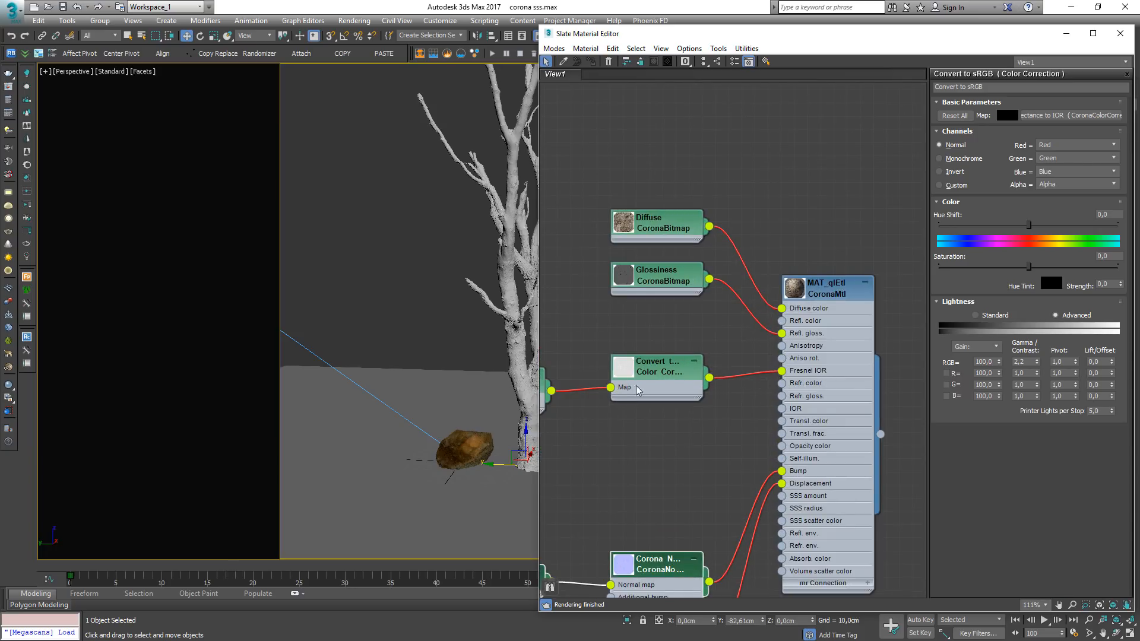
# Step: Enlarge the preview of the Specular bitmap node in the tree material and shift the node slightly upward
pyautogui.moveTo(640, 389); pyautogui.dragTo(730, 381, button='middle')
pyautogui.scroll(-2, 731, 382)
pyautogui.moveTo(599, 385); pyautogui.dragTo(813, 375, button='middle')
pyautogui.doubleClick(634, 359)
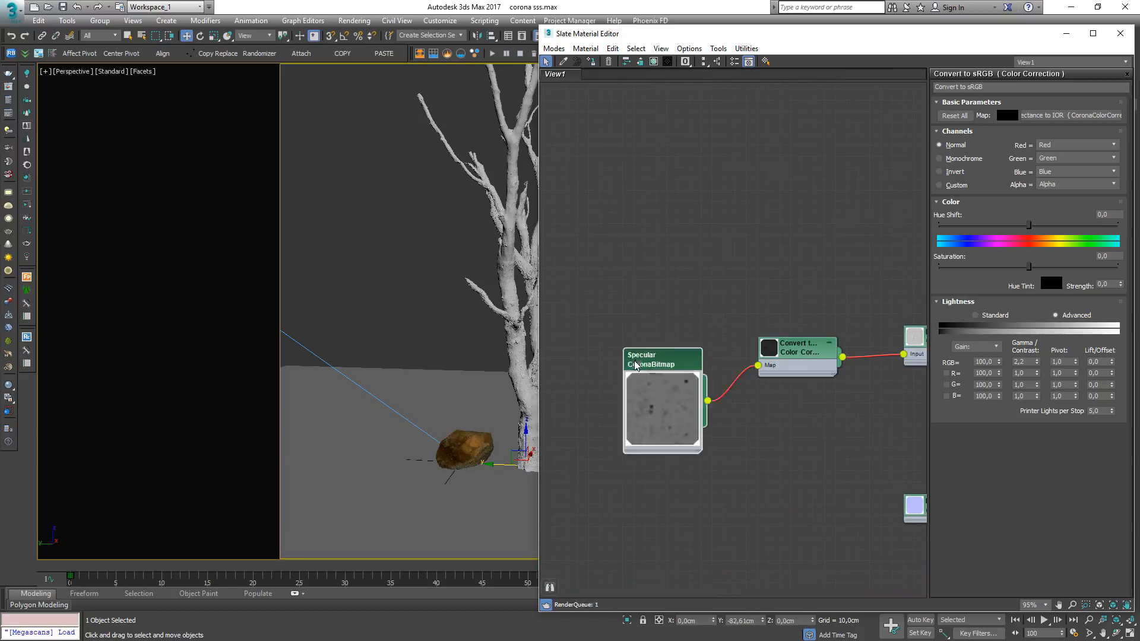
pyautogui.moveTo(647, 356); pyautogui.dragTo(647, 309)
# Step: Examine the parameters of the Reflectance to IOR and Convert to sRGB nodes feeding the tree material's Fresnel IOR
pyautogui.moveTo(819, 347); pyautogui.dragTo(677, 335, button='middle')
pyautogui.scroll(1, 674, 335)
pyautogui.moveTo(757, 406); pyautogui.dragTo(618, 445, button='middle')
pyautogui.doubleClick(697, 372)
pyautogui.moveTo(715, 440); pyautogui.dragTo(649, 450, button='middle')
pyautogui.moveTo(649, 450); pyautogui.dragTo(585, 463)
pyautogui.doubleClick(697, 377)
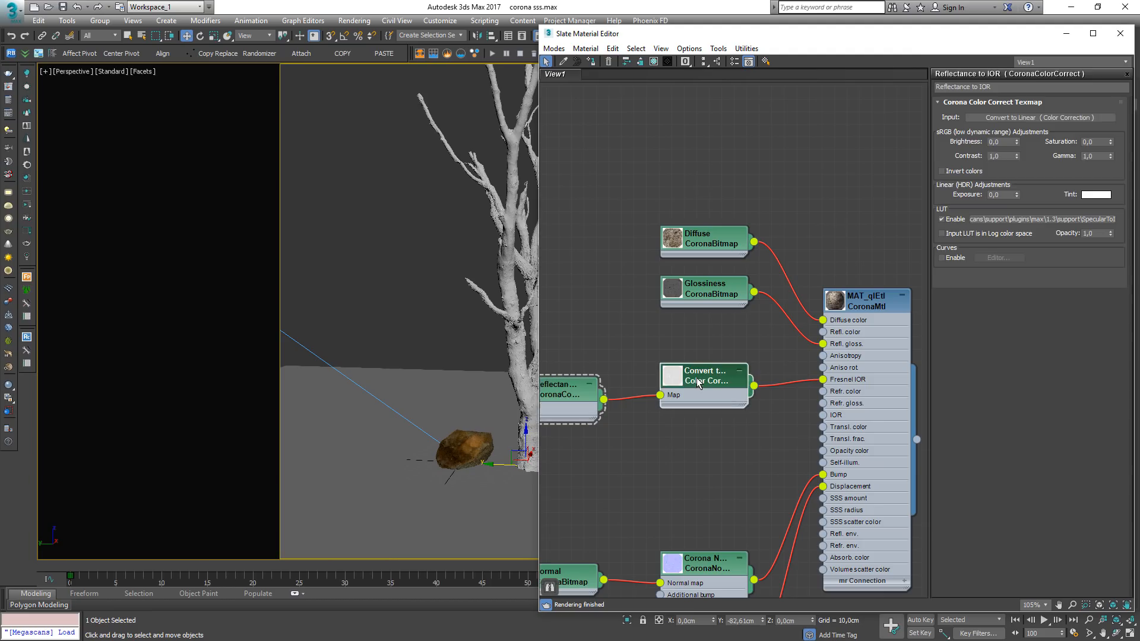
pyautogui.moveTo(614, 410); pyautogui.dragTo(820, 384, button='middle')
pyautogui.scroll(-1, 820, 384)
pyautogui.scroll(-1, 821, 388)
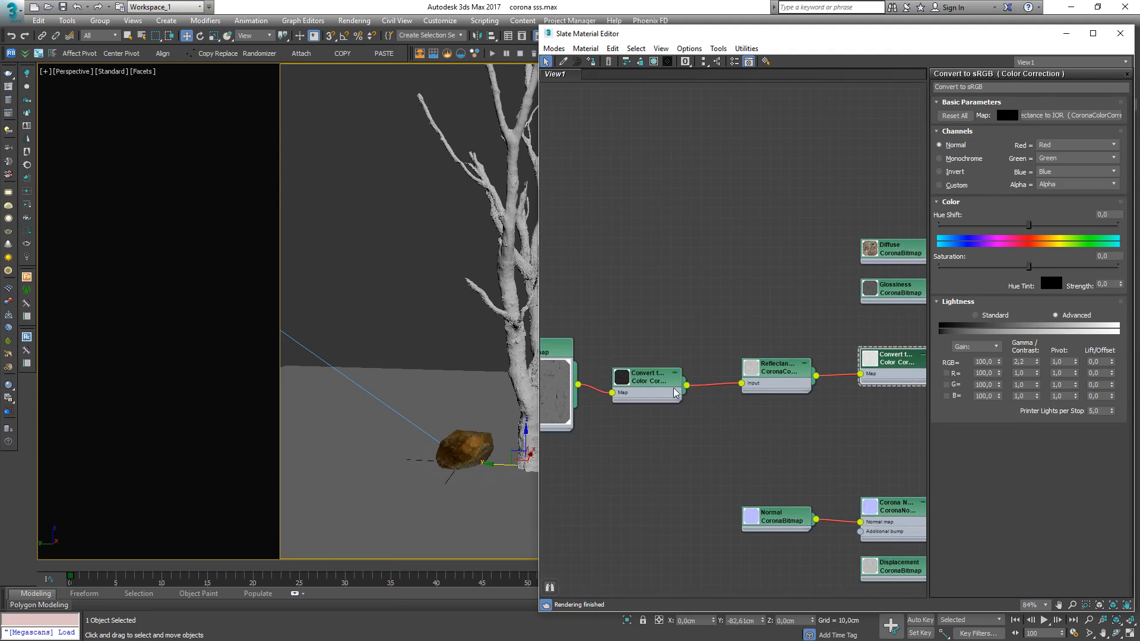
# Step: Move the Specular, Convert to Linear and Reflectance to IOR nodes closer to the Convert to sRGB node
pyautogui.moveTo(659, 385); pyautogui.dragTo(678, 376)
pyautogui.moveTo(784, 384); pyautogui.dragTo(811, 383)
pyautogui.moveTo(675, 383); pyautogui.dragTo(714, 382)
pyautogui.moveTo(555, 386); pyautogui.dragTo(628, 386)
pyautogui.scroll(-3, 628, 385)
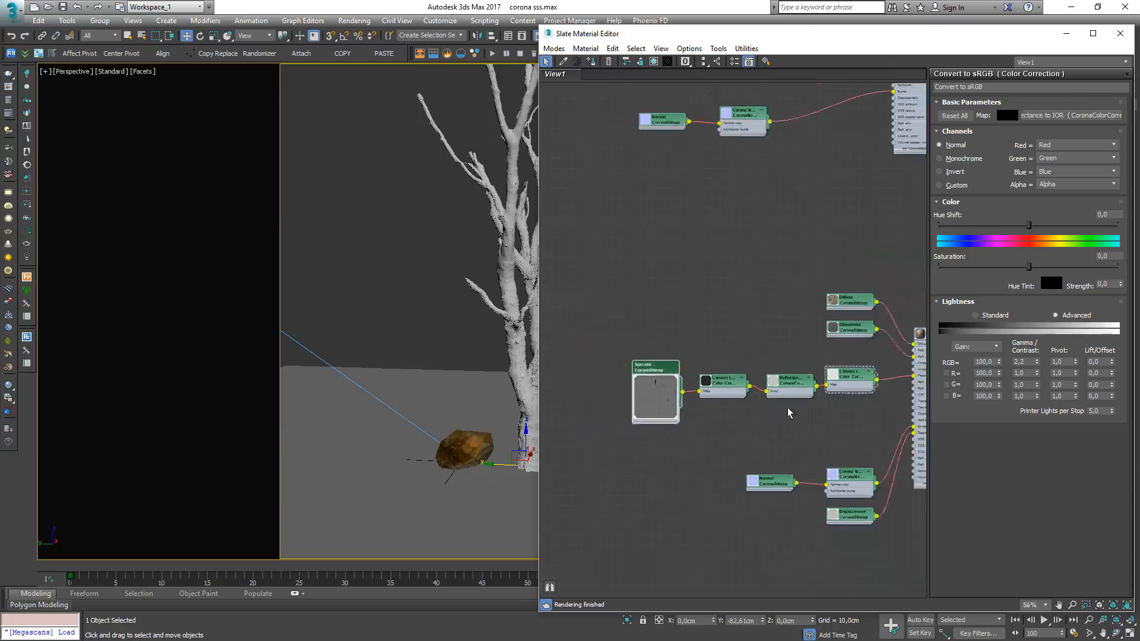
pyautogui.moveTo(789, 381); pyautogui.dragTo(667, 412, button='middle')
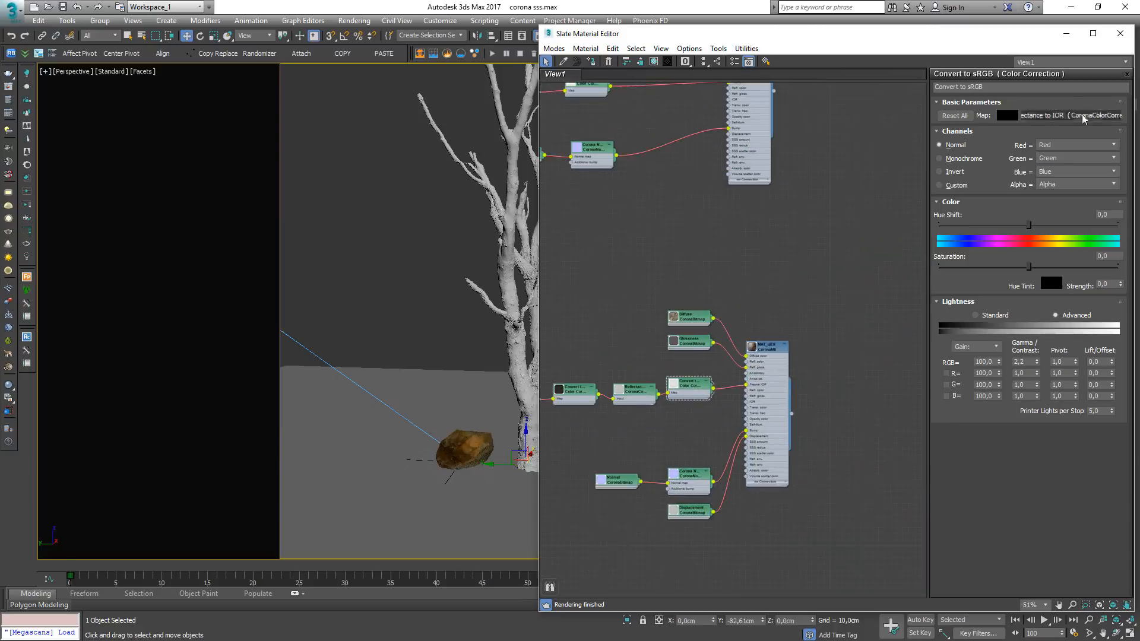
# Step: Close the material editor, frame the tree and rock, and start a Corona interactive render showing the BEAUTY pass
pyautogui.click(1120, 33)
pyautogui.keyDown('alt'); pyautogui.moveTo(498, 368); pyautogui.dragTo(572, 397, button='middle'); pyautogui.keyUp('alt')
pyautogui.scroll(-4, 564, 380)
pyautogui.scroll(4, 573, 398)
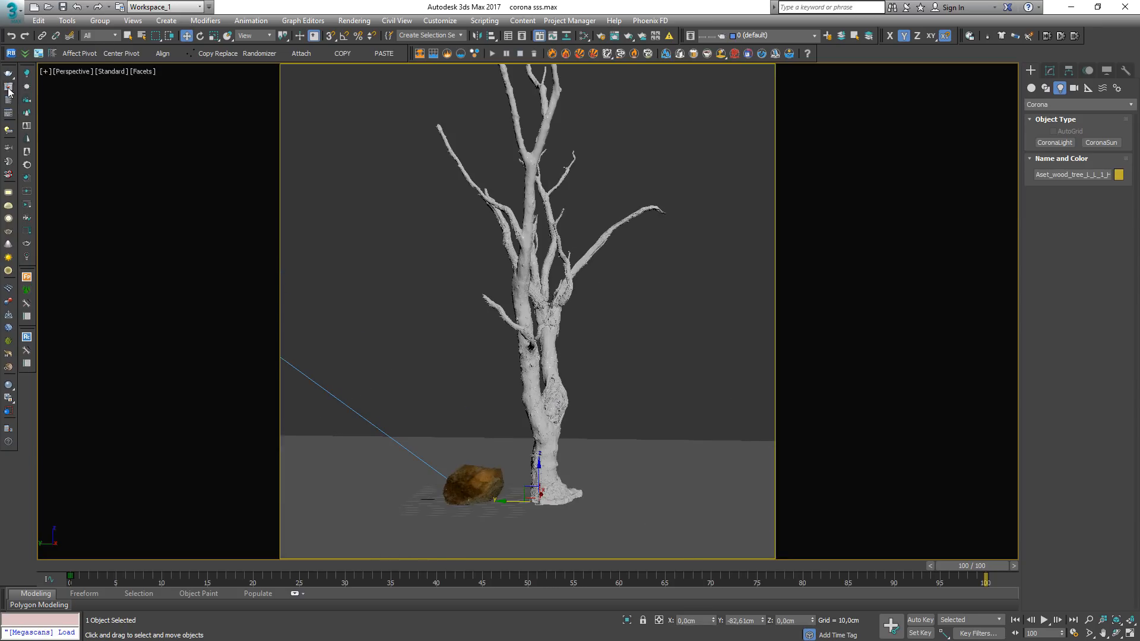
pyautogui.click(28, 205)
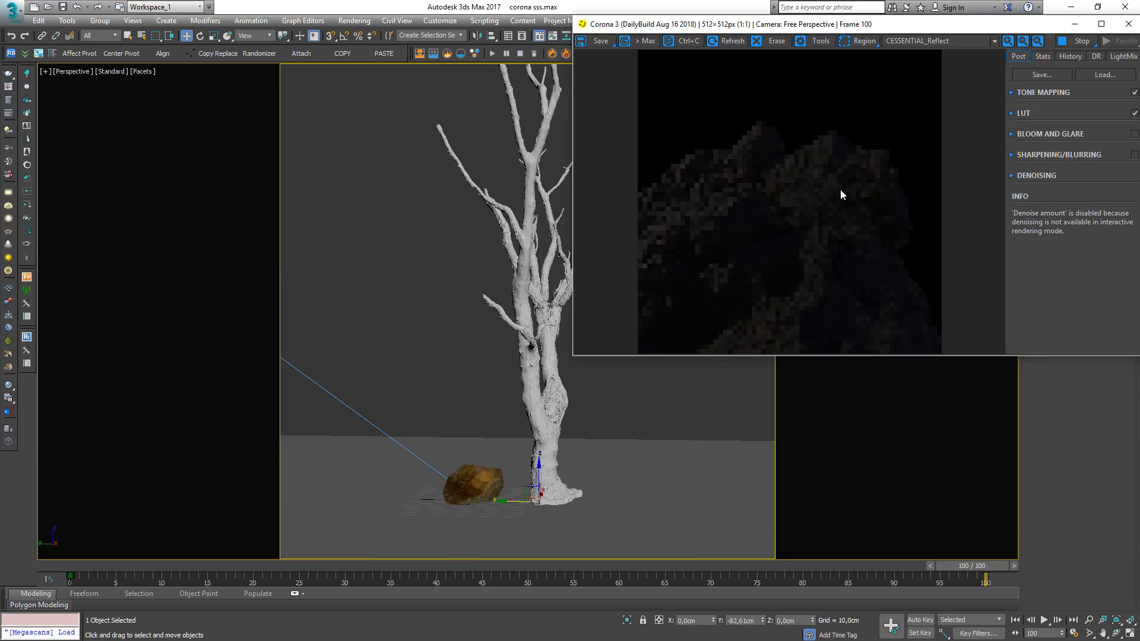
pyautogui.click(926, 40)
pyautogui.click(922, 54)
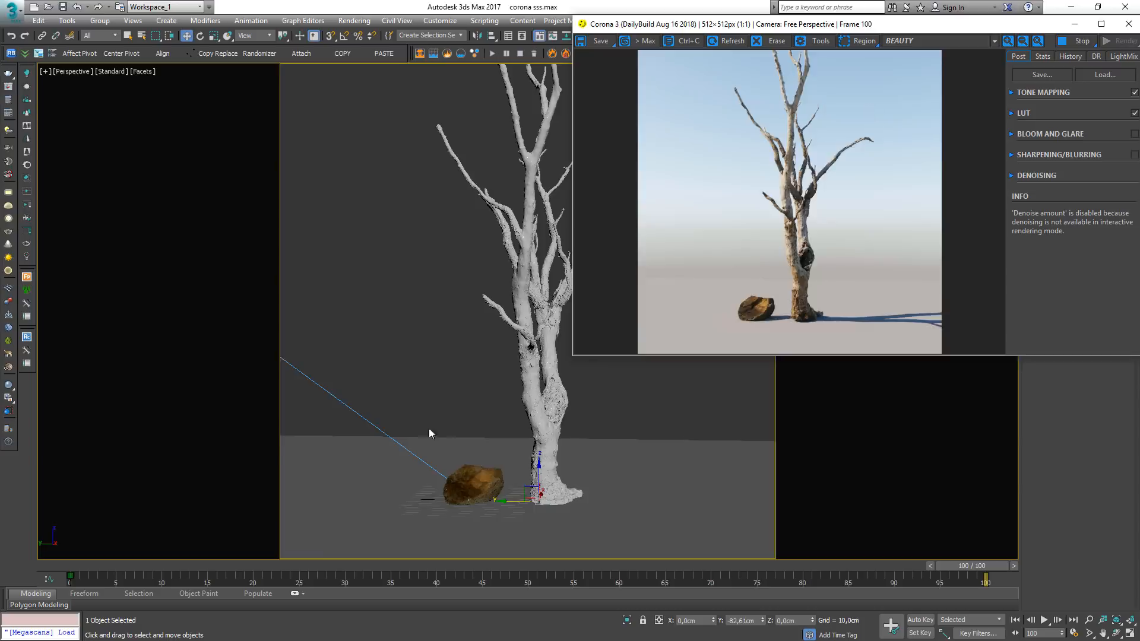
# Step: Inspect the tree's bark and branches in the interactive render from close up and from different angles
pyautogui.scroll(5, 570, 407)
pyautogui.scroll(-5, 602, 397)
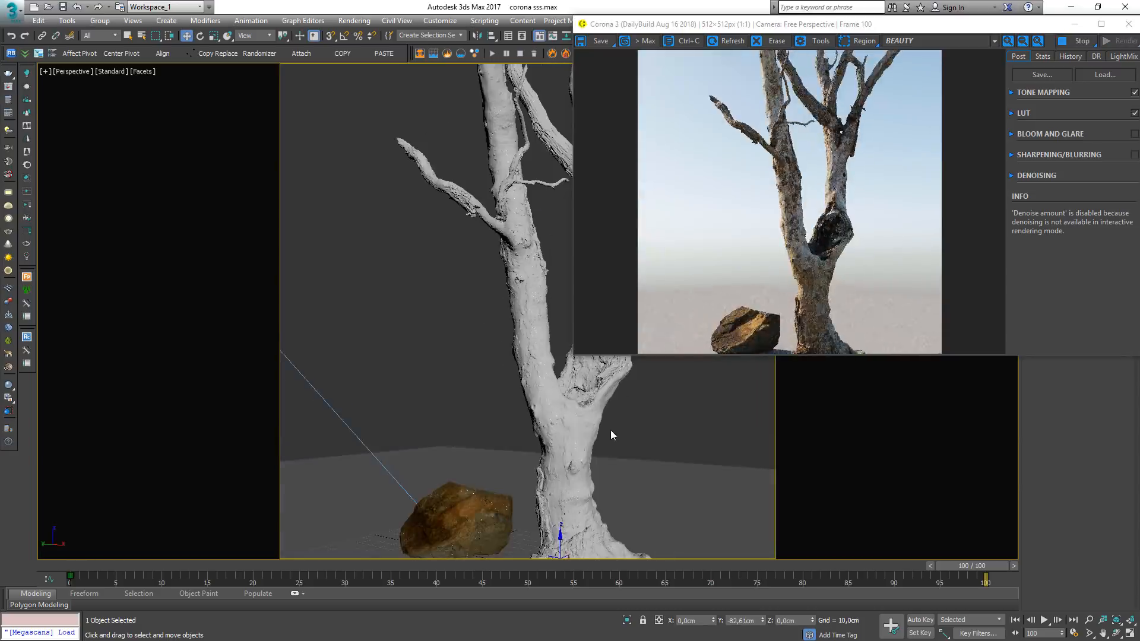
pyautogui.scroll(3, 488, 305)
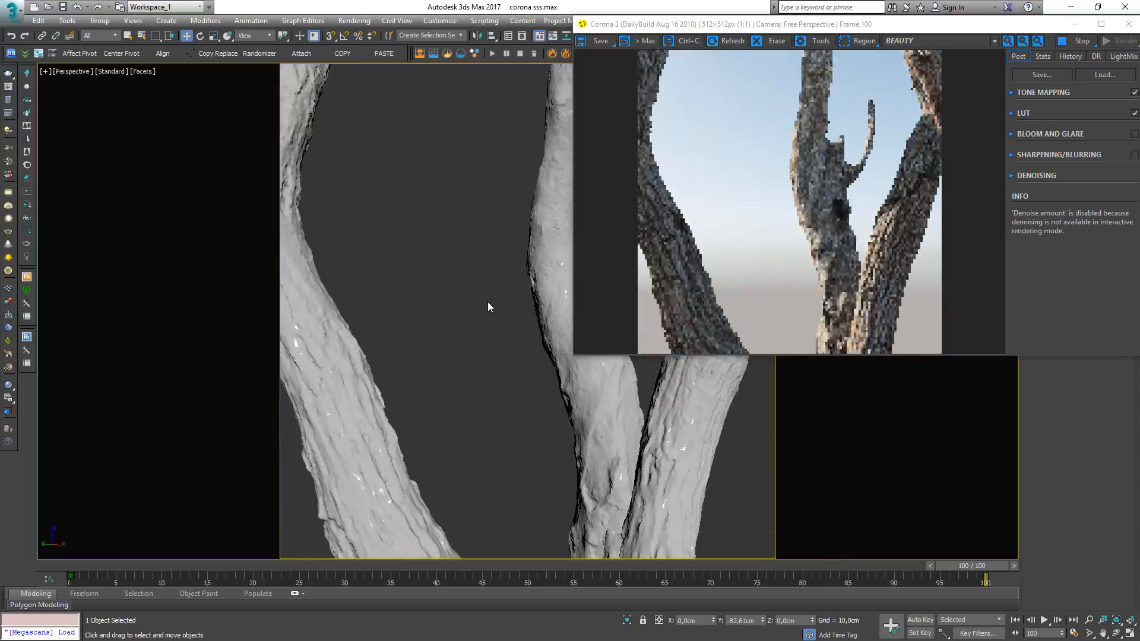
pyautogui.scroll(-10, 486, 302)
pyautogui.keyDown('alt'); pyautogui.moveTo(595, 277); pyautogui.dragTo(617, 308, button='middle'); pyautogui.keyUp('alt')
pyautogui.keyDown('alt'); pyautogui.moveTo(380, 387); pyautogui.dragTo(500, 434, button='middle'); pyautogui.keyUp('alt')
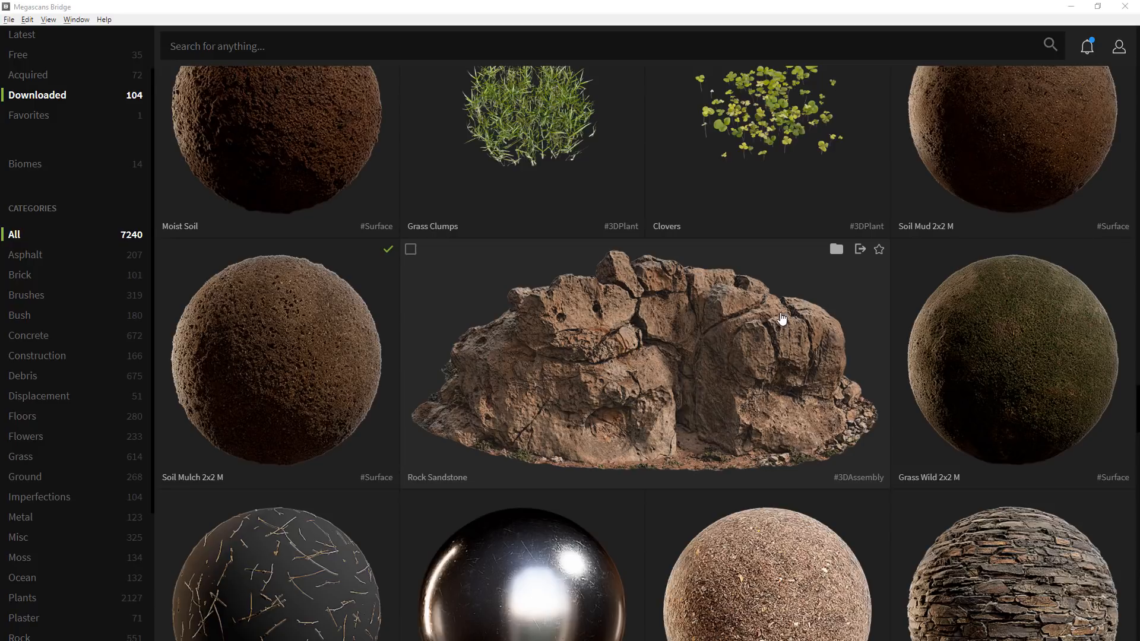
# Step: Export Rock Sandstone from Megascans Bridge to 3ds Max as 8K JPEG, FBX, LOD 0 with Corona 2.0, and import it
pyautogui.click(859, 249)
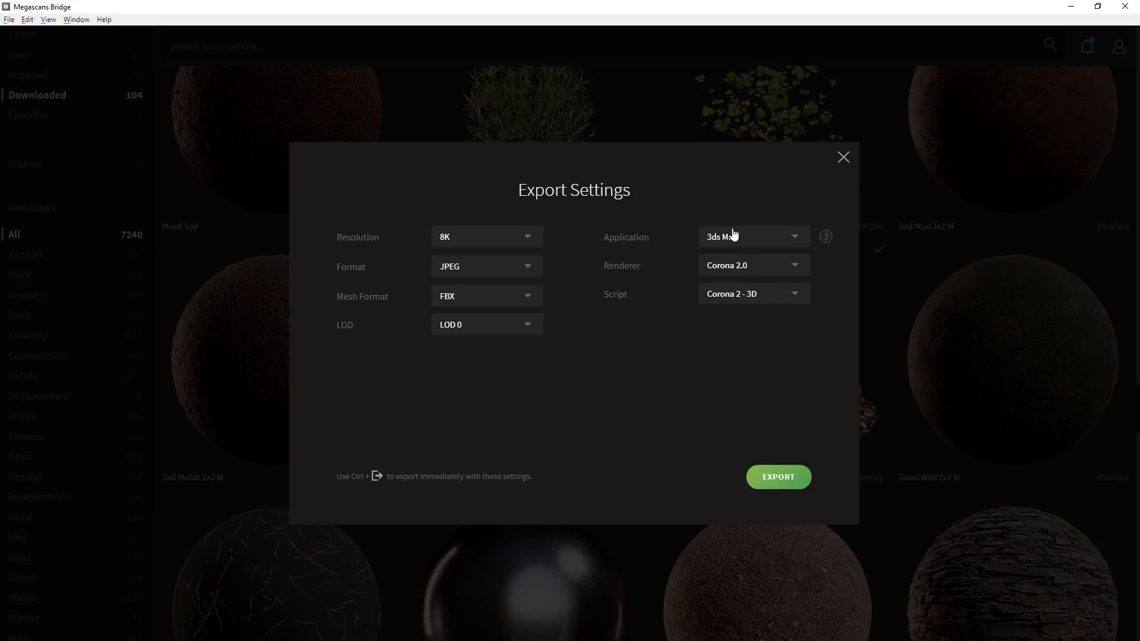
pyautogui.click(779, 478)
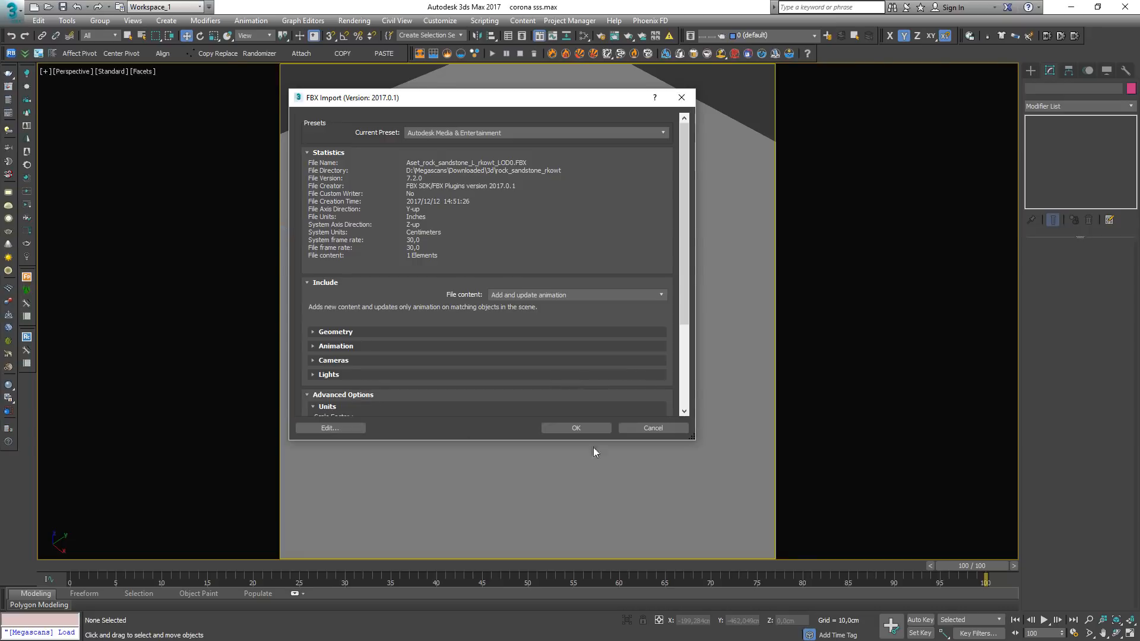
pyautogui.click(590, 426)
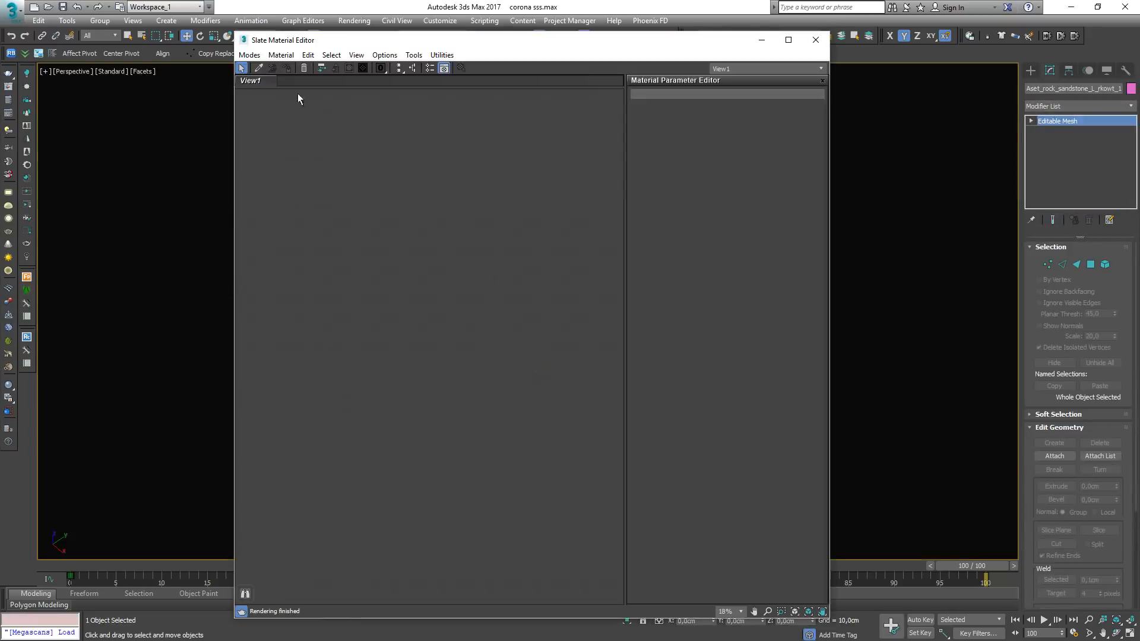
# Step: Place the Slate Material Editor beside the sandstone rock and load the rock's material into the node view
pyautogui.moveTo(315, 33); pyautogui.dragTo(594, 55)
pyautogui.moveTo(522, 68); pyautogui.dragTo(810, 90)
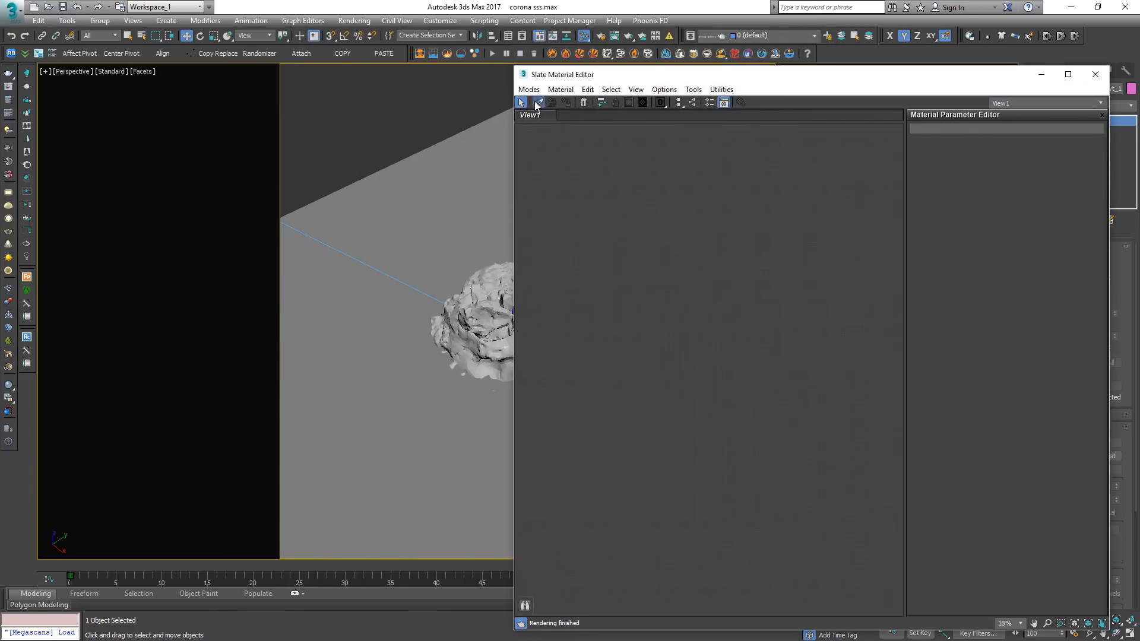
pyautogui.scroll(8, 693, 365)
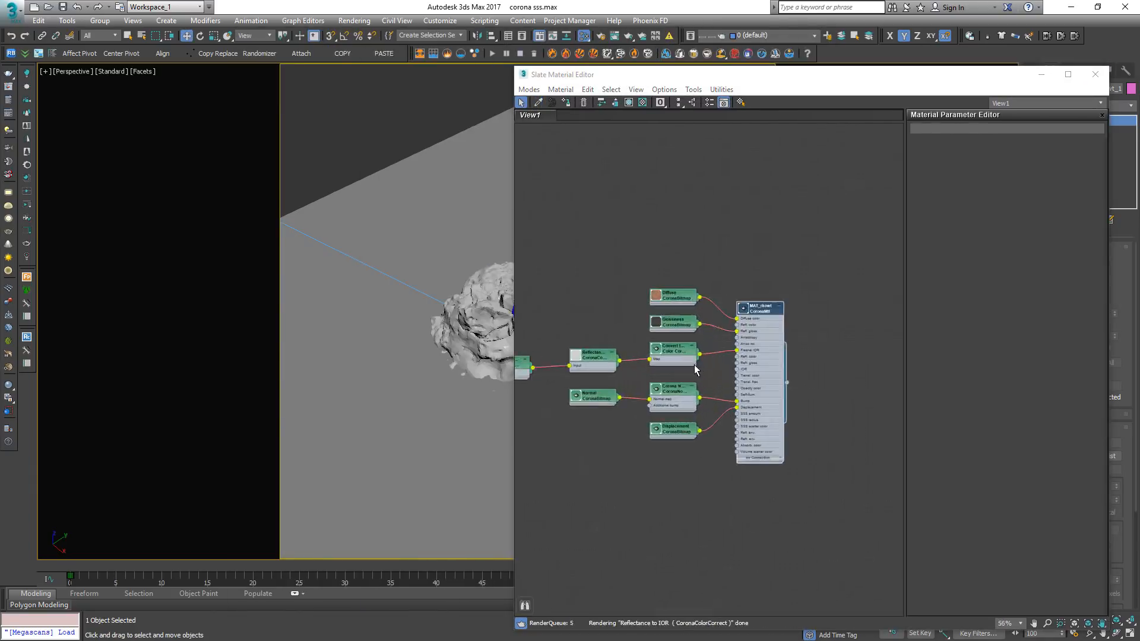
# Step: Examine the Displacement bitmap node and its connection to the sandstone rock's CoronaMtl
pyautogui.doubleClick(797, 282)
pyautogui.moveTo(707, 434); pyautogui.dragTo(585, 288, button='middle')
pyautogui.scroll(2, 585, 288)
pyautogui.moveTo(522, 332); pyautogui.dragTo(671, 383, button='middle')
pyautogui.scroll(1, 670, 383)
pyautogui.doubleClick(677, 380)
pyautogui.moveTo(757, 328); pyautogui.dragTo(655, 342, button='middle')
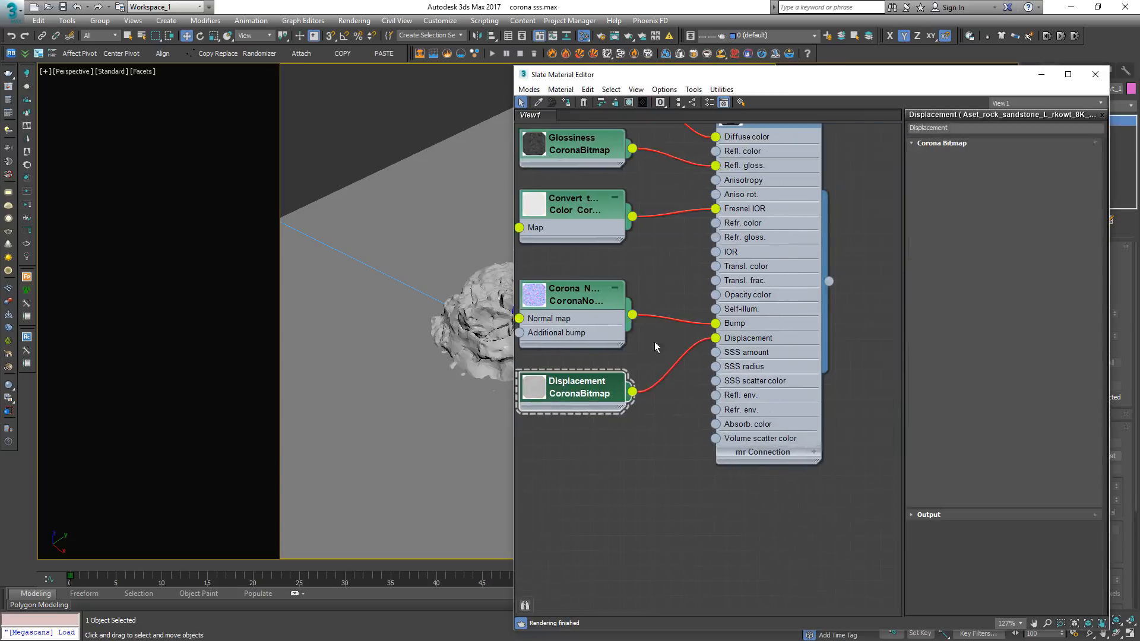
# Step: Enable the Displacement map in the sandstone rock's CoronaMtl and deselect the rock
pyautogui.moveTo(801, 187); pyautogui.dragTo(787, 238, button='middle')
pyautogui.doubleClick(753, 167)
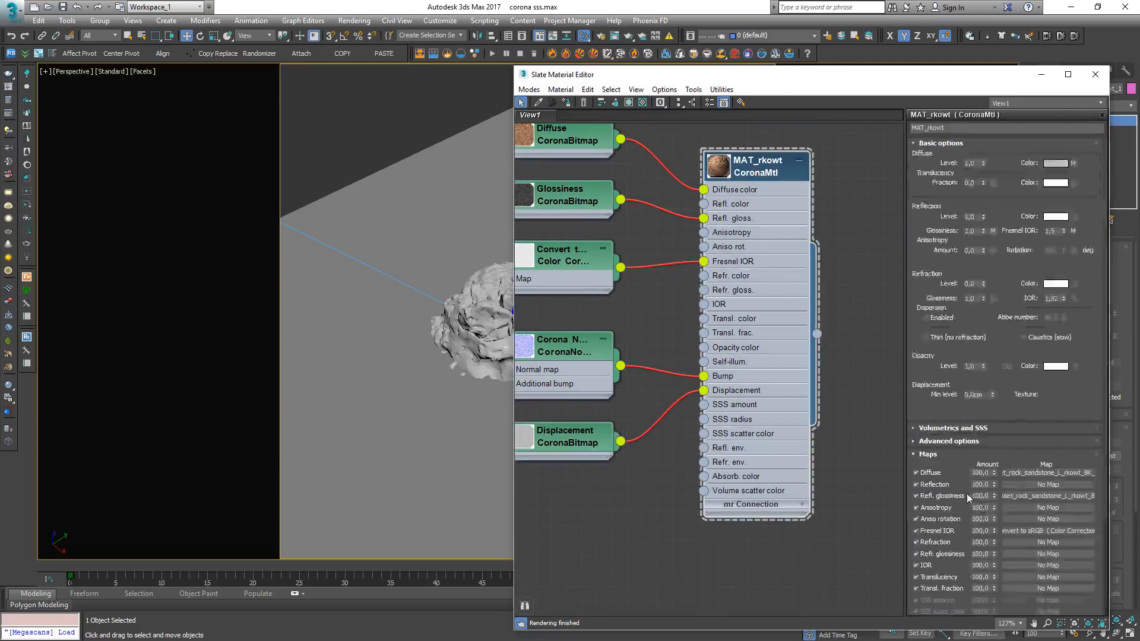
pyautogui.scroll(-5, 964, 497)
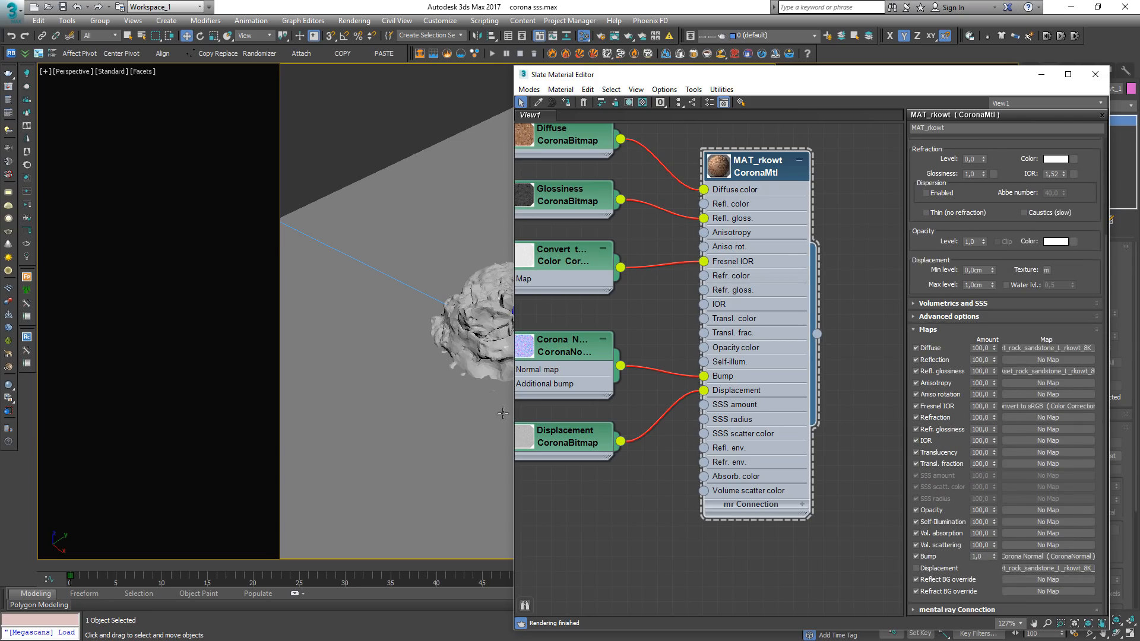
pyautogui.moveTo(554, 438)
pyautogui.mouseDown()
pyautogui.moveTo(532, 432)
pyautogui.moveTo(552, 436)
pyautogui.mouseUp()
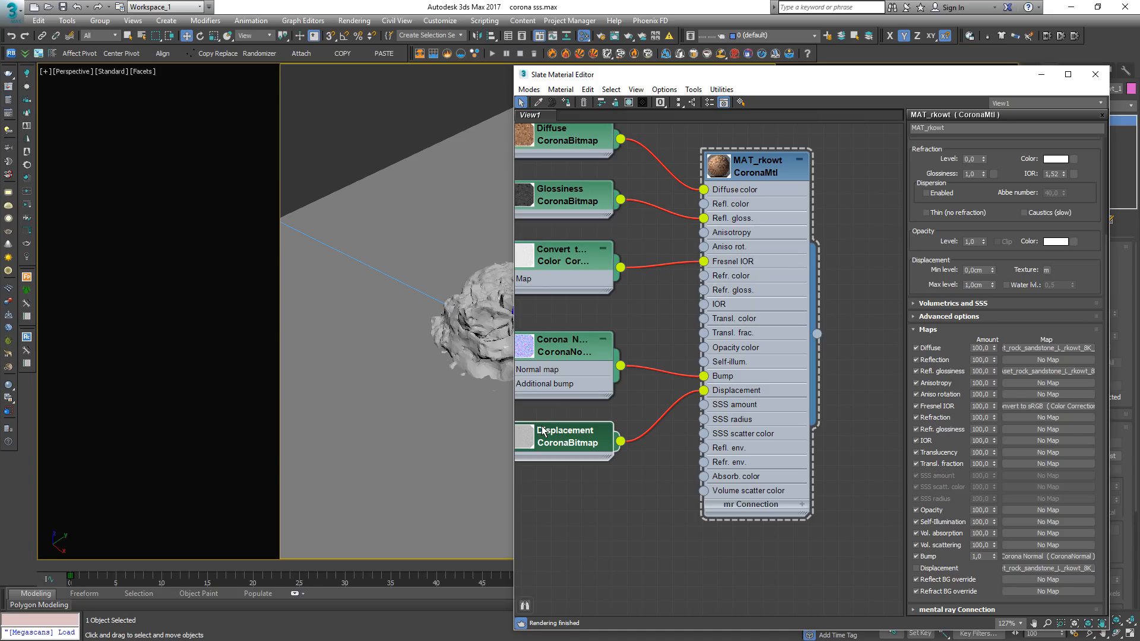
pyautogui.click(761, 170)
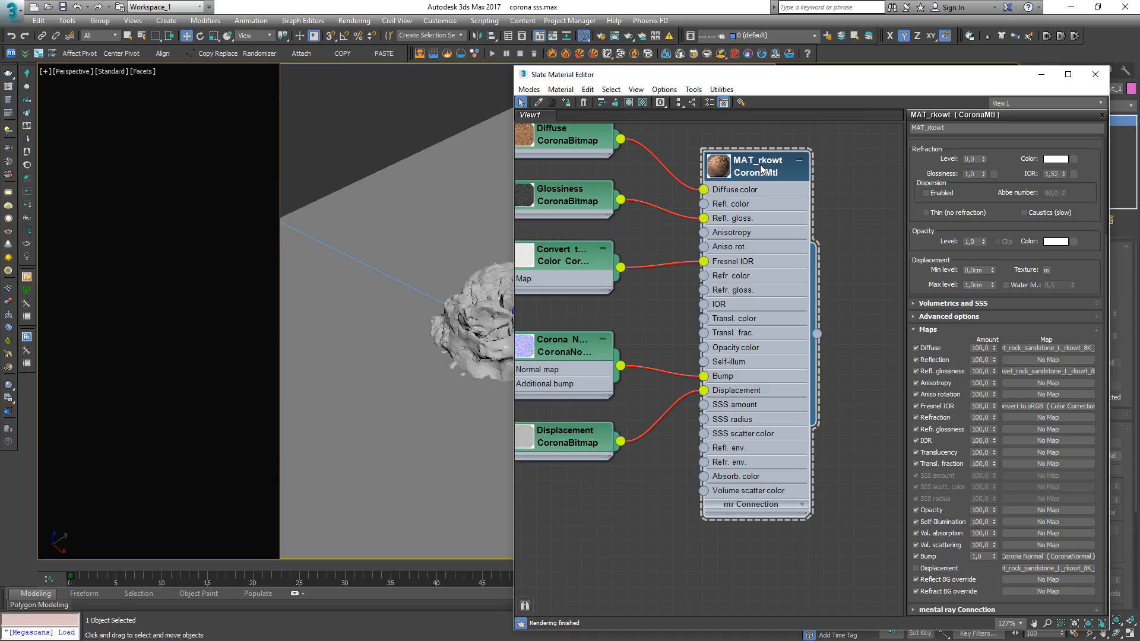
pyautogui.click(916, 568)
pyautogui.moveTo(985, 270); pyautogui.dragTo(958, 286)
pyautogui.click(391, 143)
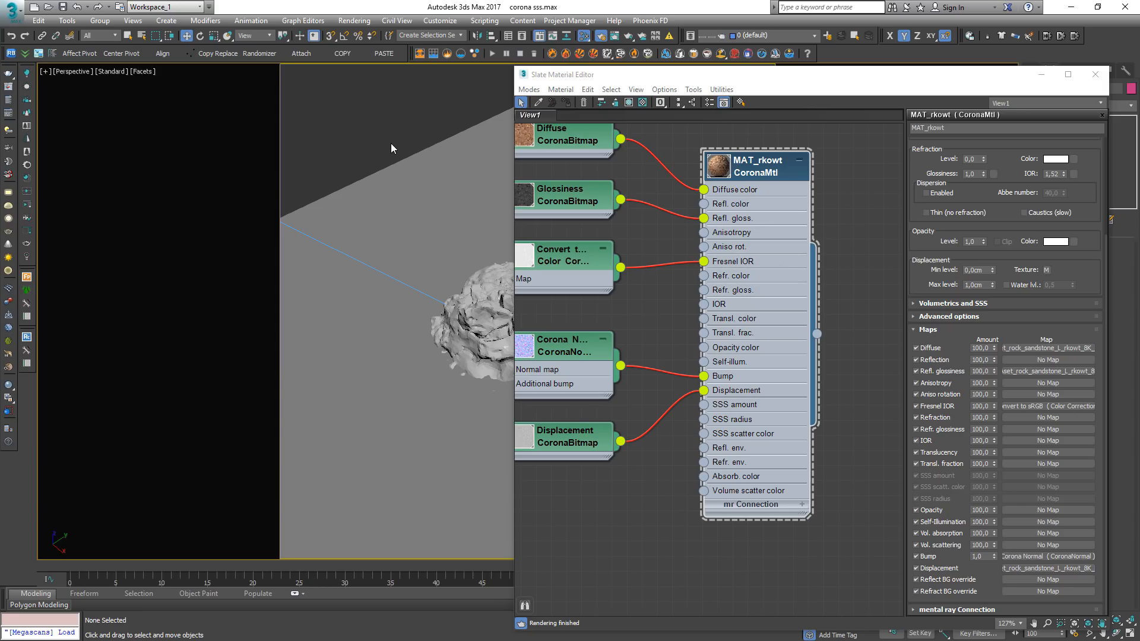
# Step: Try a global displacement screen size of 1 px in the render performance settings, and set it back to 2 px
pyautogui.press('F10')
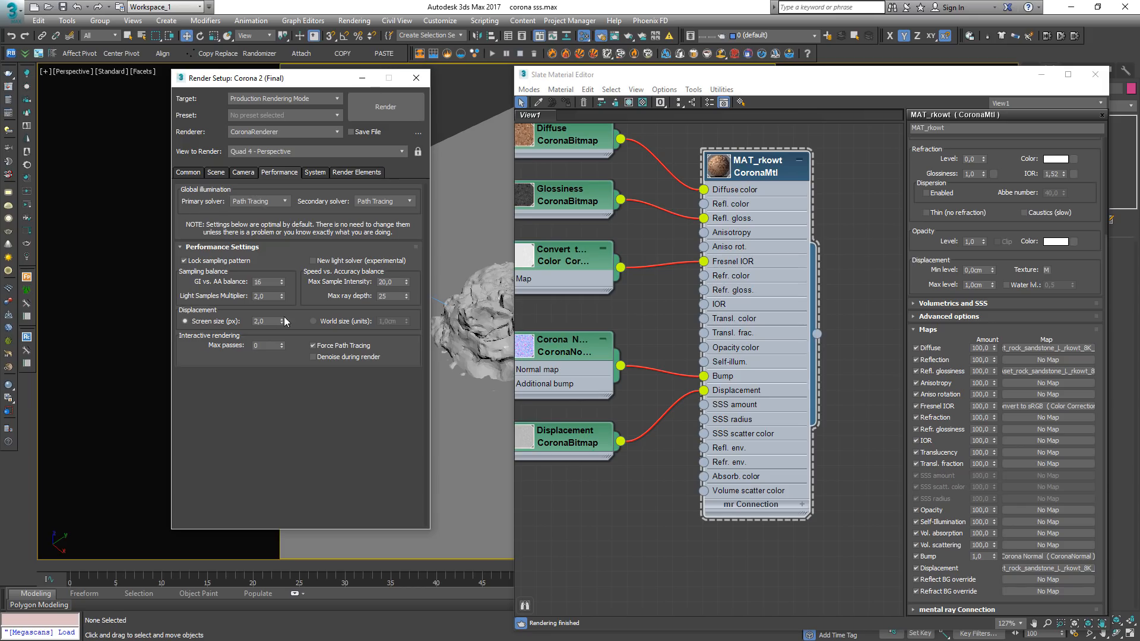
pyautogui.doubleClick(261, 321)
pyautogui.click(265, 321)
pyautogui.moveTo(241, 320)
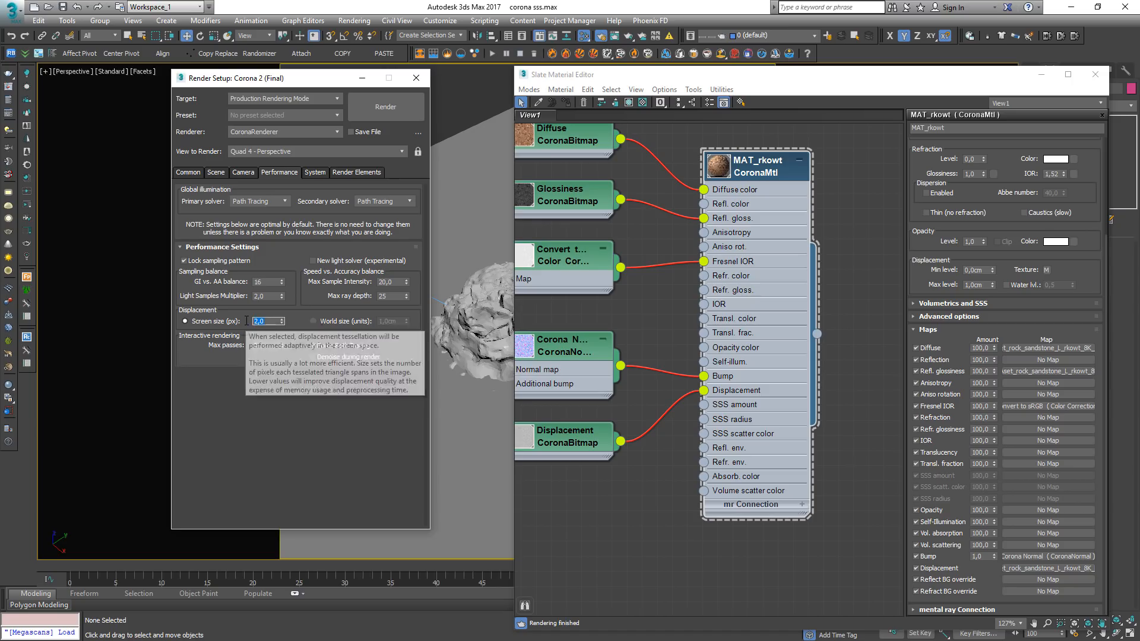
pyautogui.write('1')
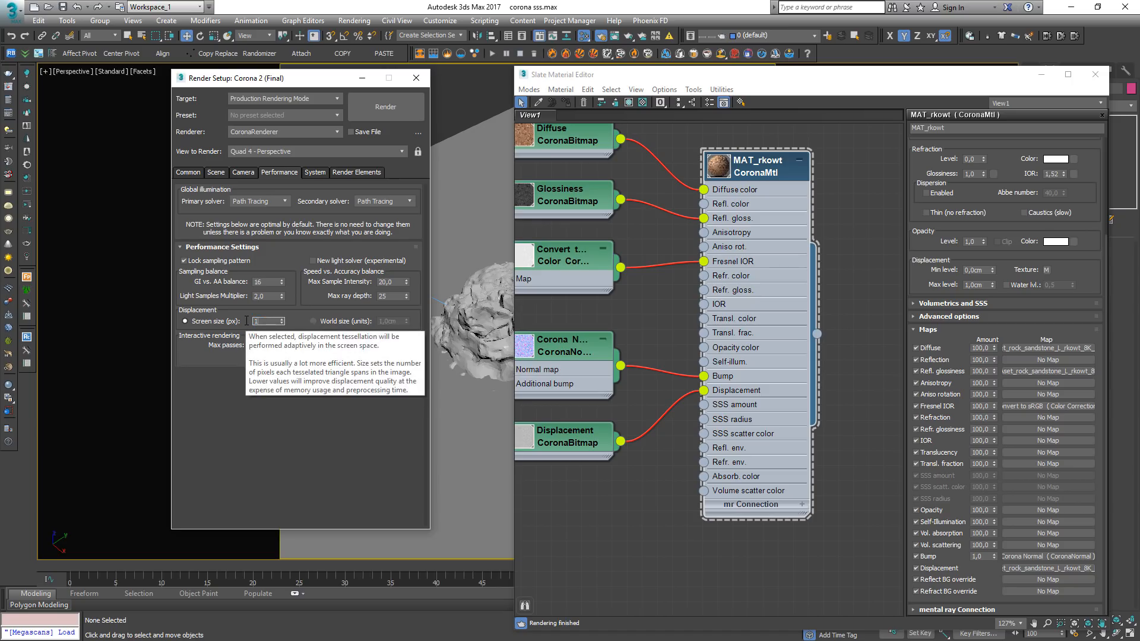
pyautogui.press('Return')
pyautogui.write('2')
pyautogui.write('4')
pyautogui.press('Return')
pyautogui.write('2')
pyautogui.press('Return')
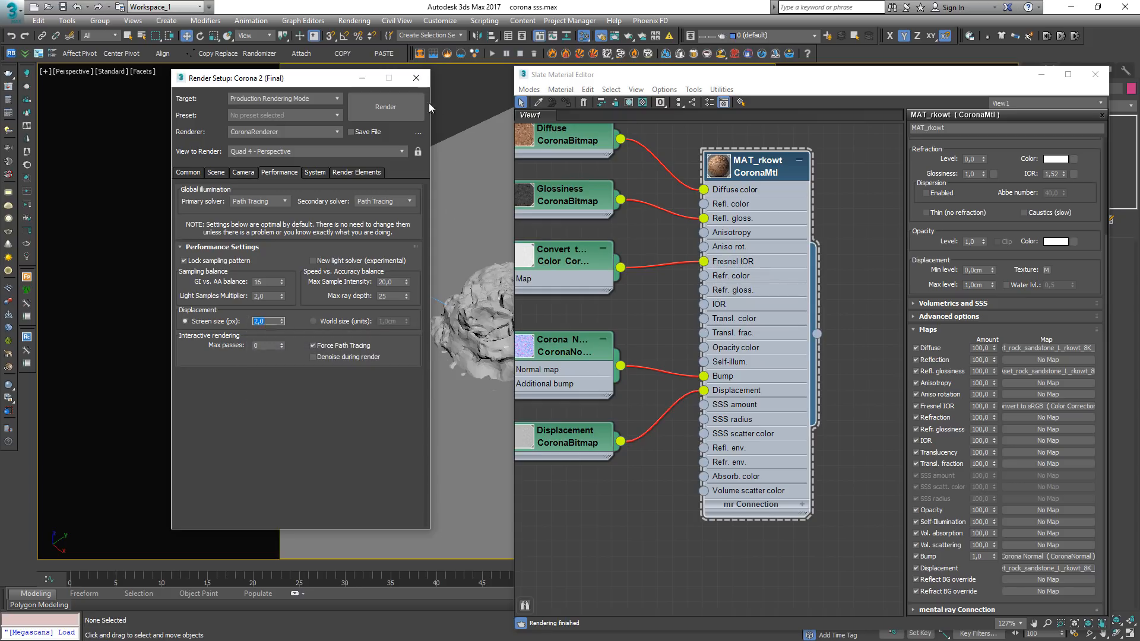
pyautogui.click(416, 78)
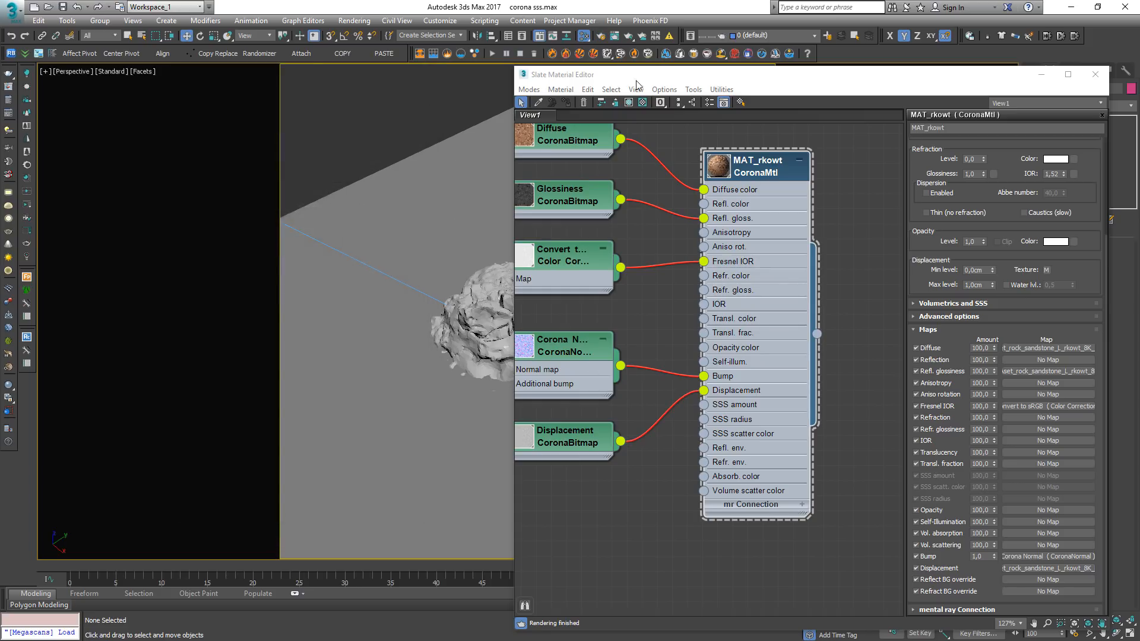
# Step: Add a CoronaDisplacementMod modifier to the sandstone rock
pyautogui.moveTo(703, 81); pyautogui.dragTo(418, 428)
pyautogui.click(502, 292)
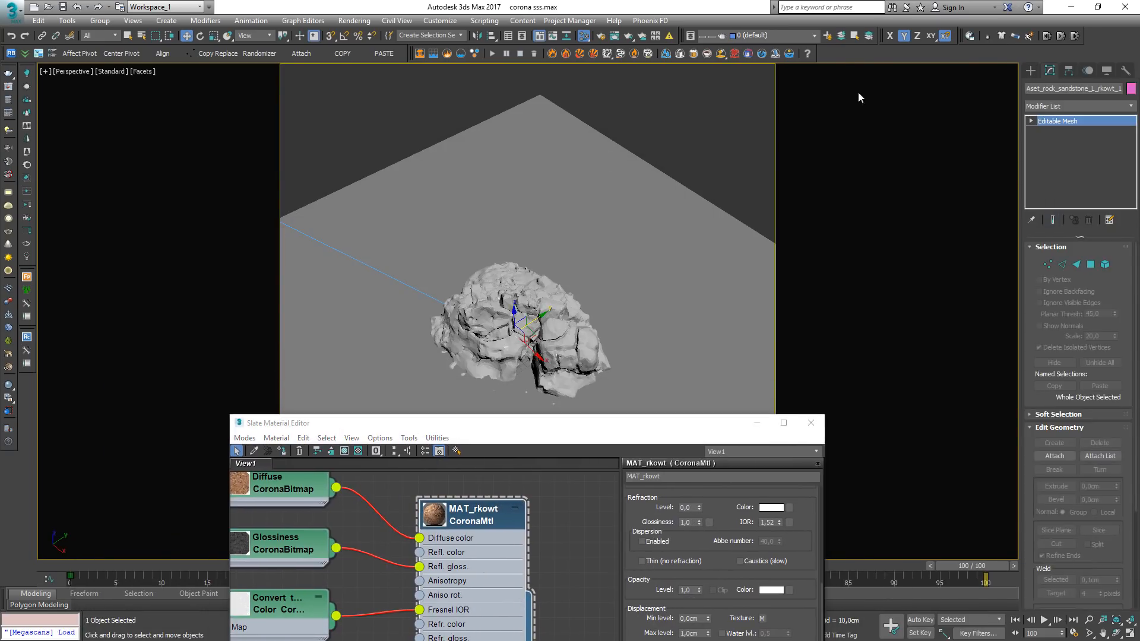
pyautogui.click(1046, 106)
pyautogui.write('co')
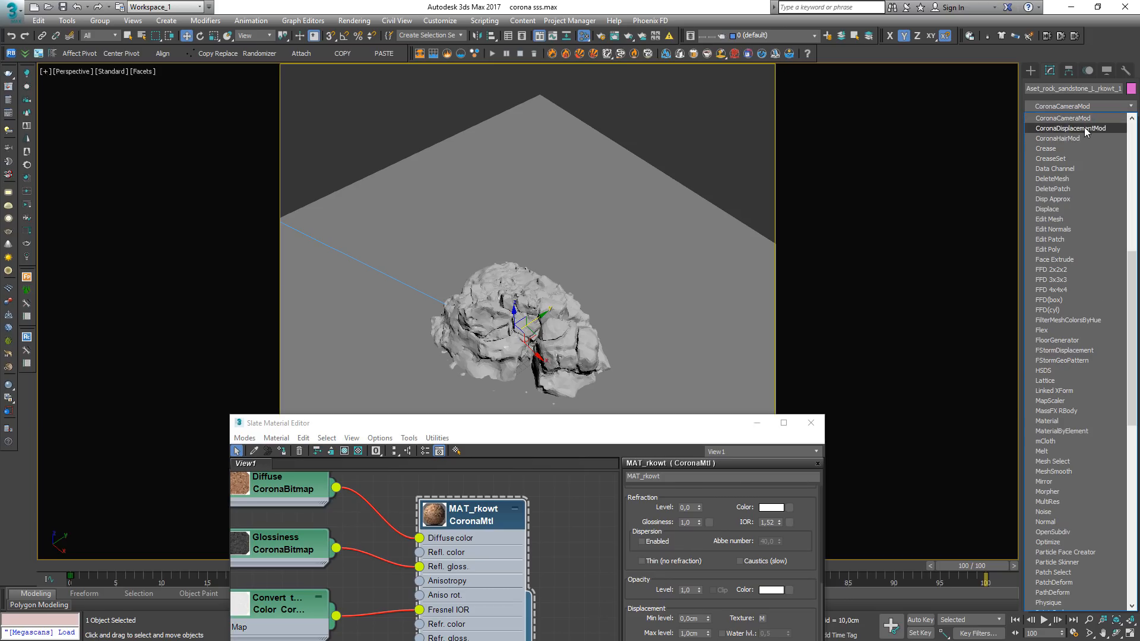
pyautogui.click(1073, 128)
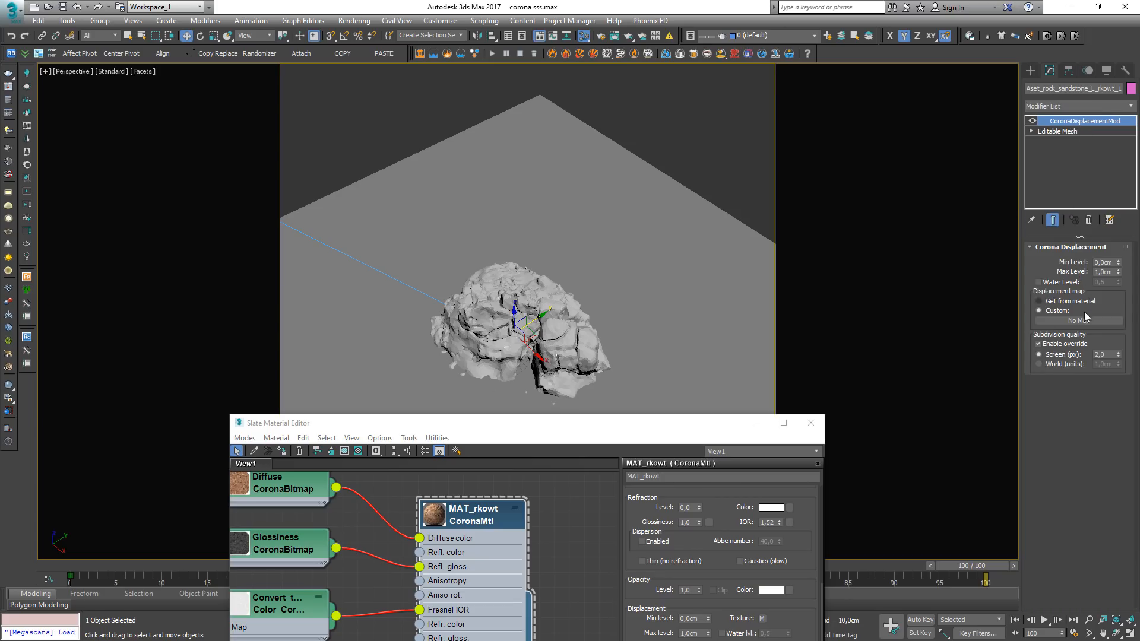
pyautogui.doubleClick(1106, 355)
# Step: Assign the Displacement bitmap node as an instance to the displacement modifier's custom map
pyautogui.moveTo(514, 427); pyautogui.dragTo(363, 261)
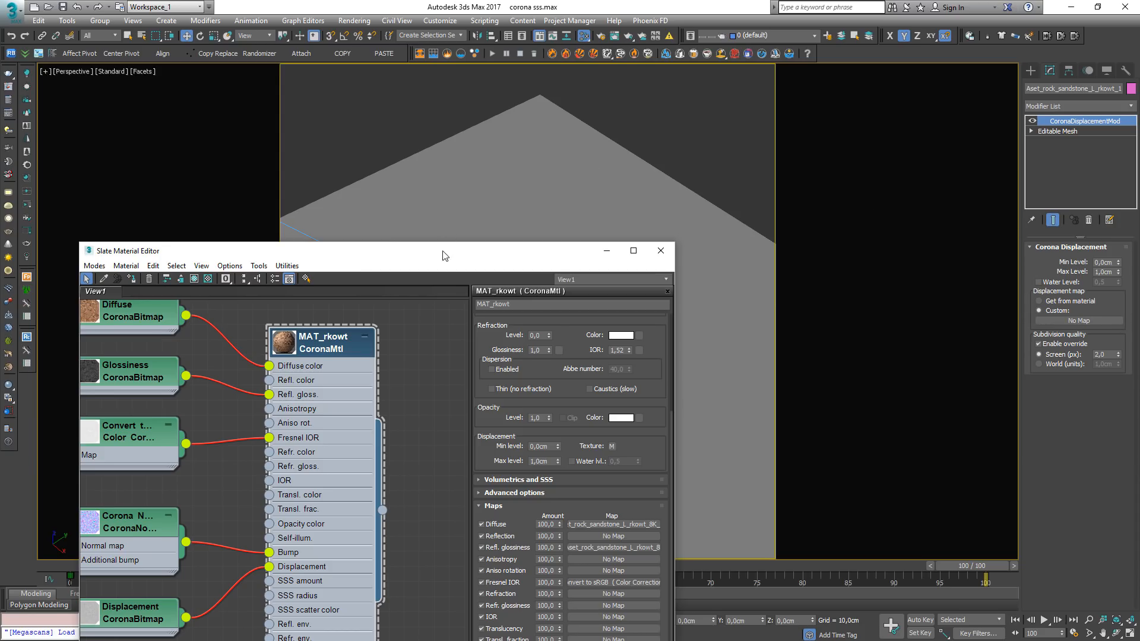
pyautogui.moveTo(442, 256); pyautogui.dragTo(522, 71)
pyautogui.moveTo(266, 432); pyautogui.dragTo(314, 386, button='middle')
pyautogui.moveTo(314, 387); pyautogui.dragTo(1078, 325)
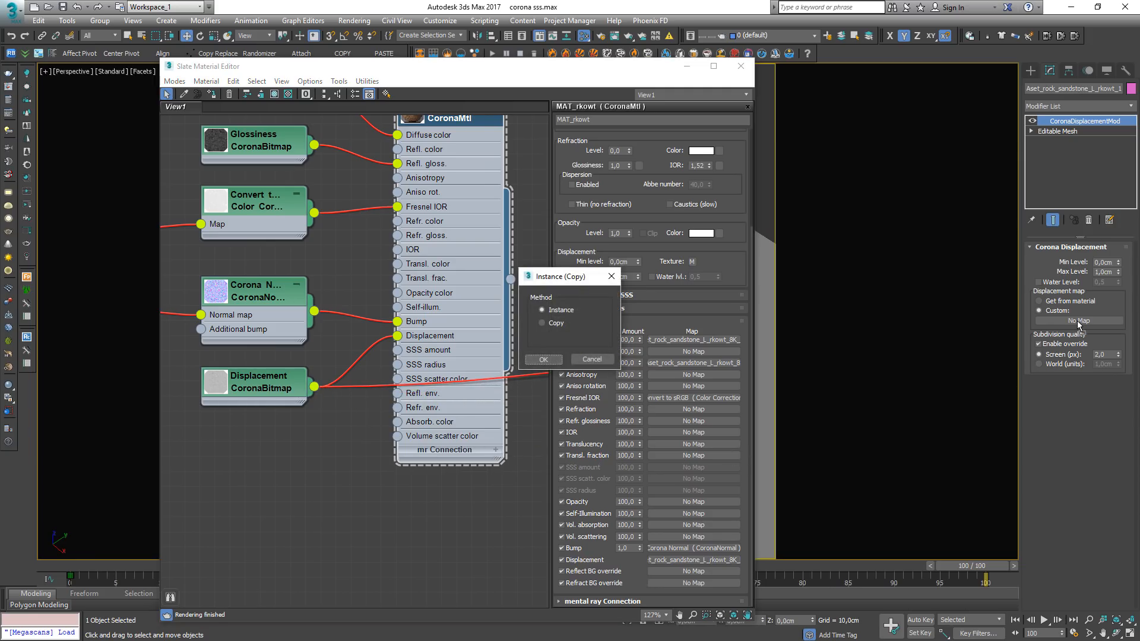
pyautogui.click(543, 360)
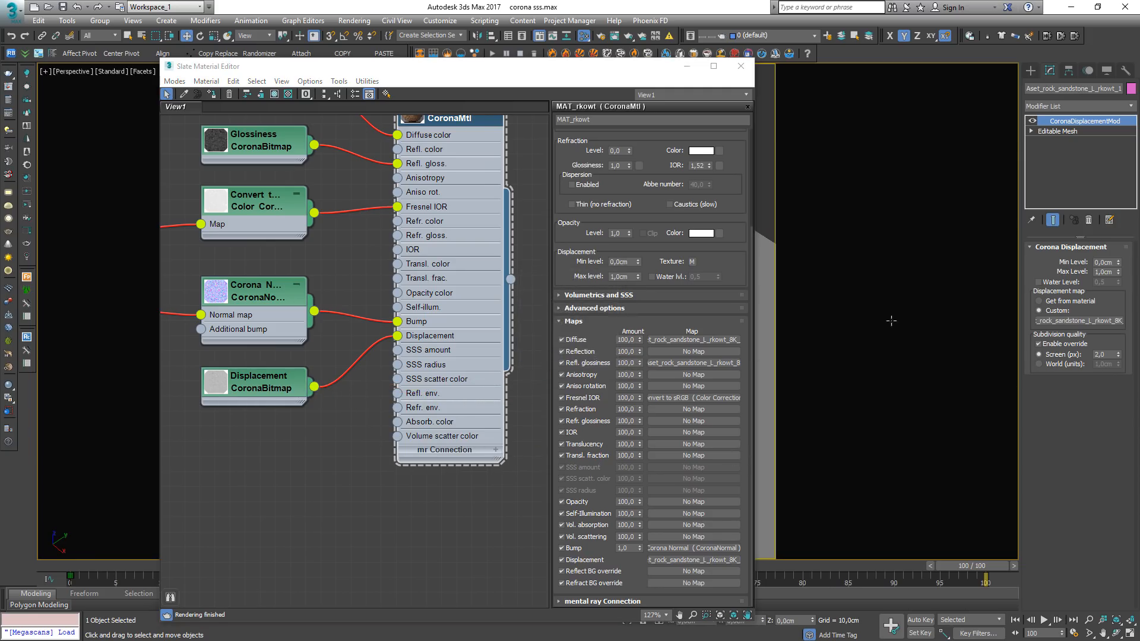
# Step: Set the modifier's displacement map source to Get from material and close the Slate Material Editor
pyautogui.click(1053, 306)
pyautogui.moveTo(465, 121); pyautogui.dragTo(449, 233, button='middle')
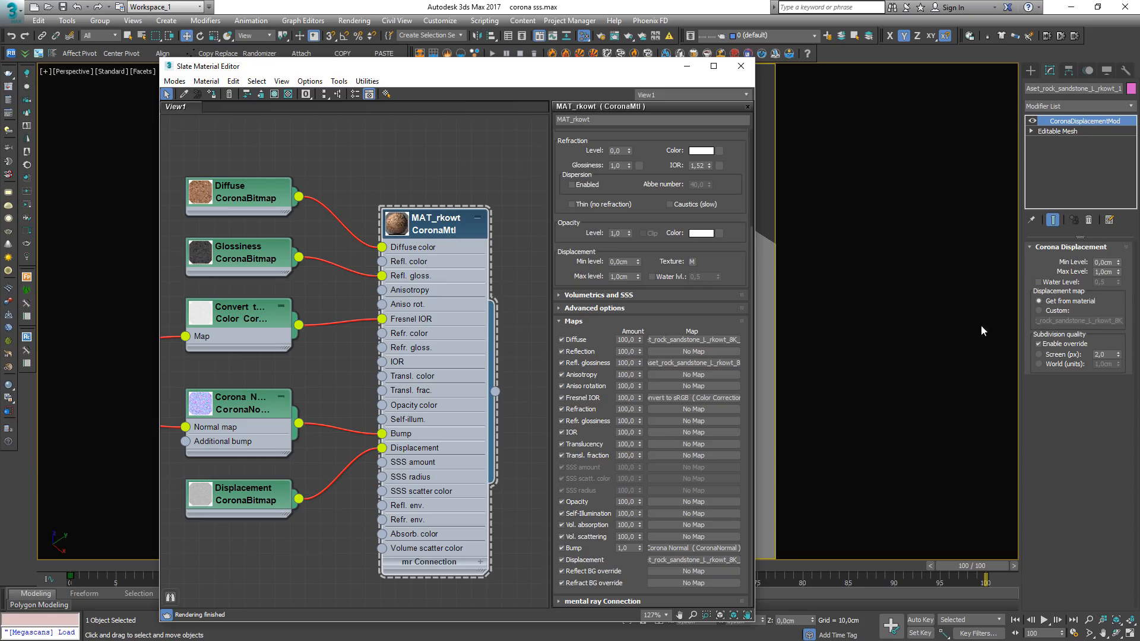
pyautogui.click(1062, 355)
pyautogui.click(1052, 310)
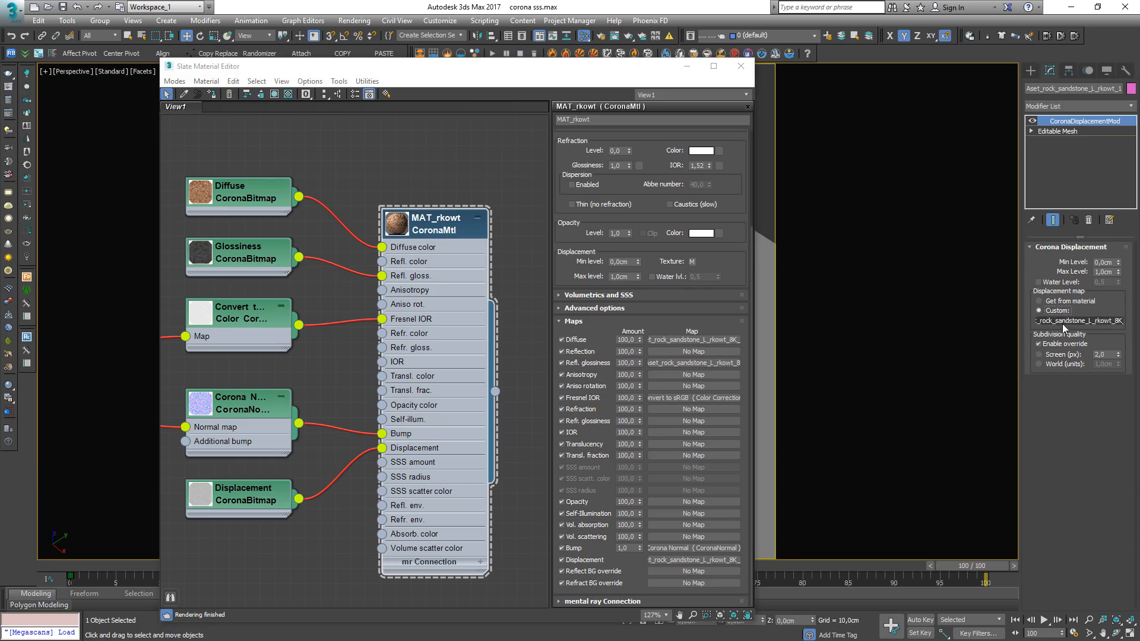
pyautogui.click(1038, 301)
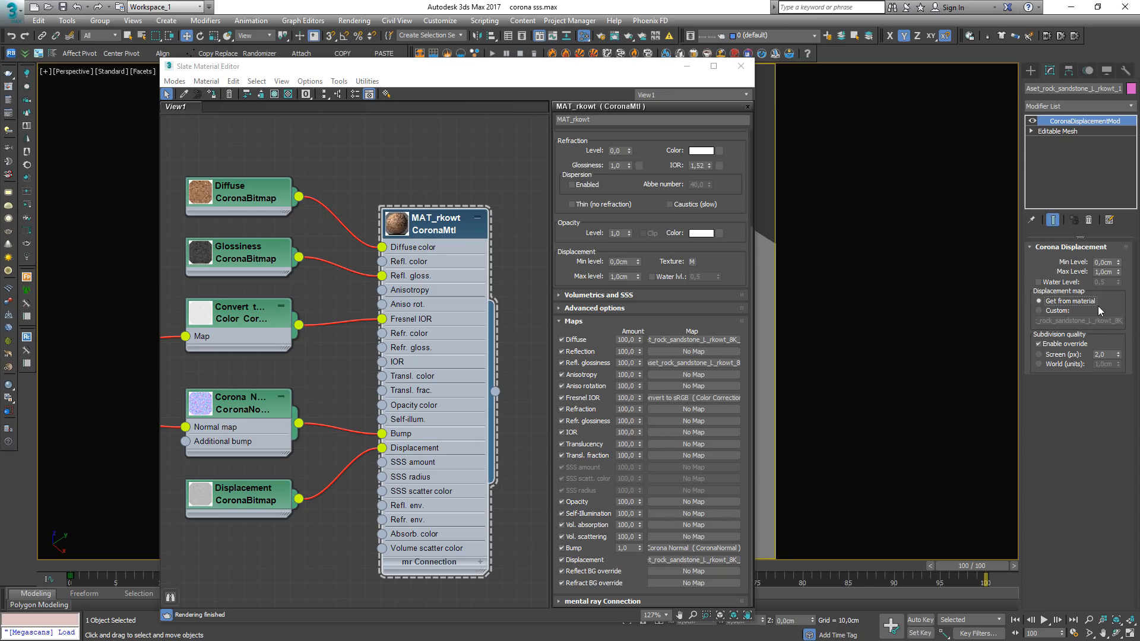
pyautogui.click(457, 226)
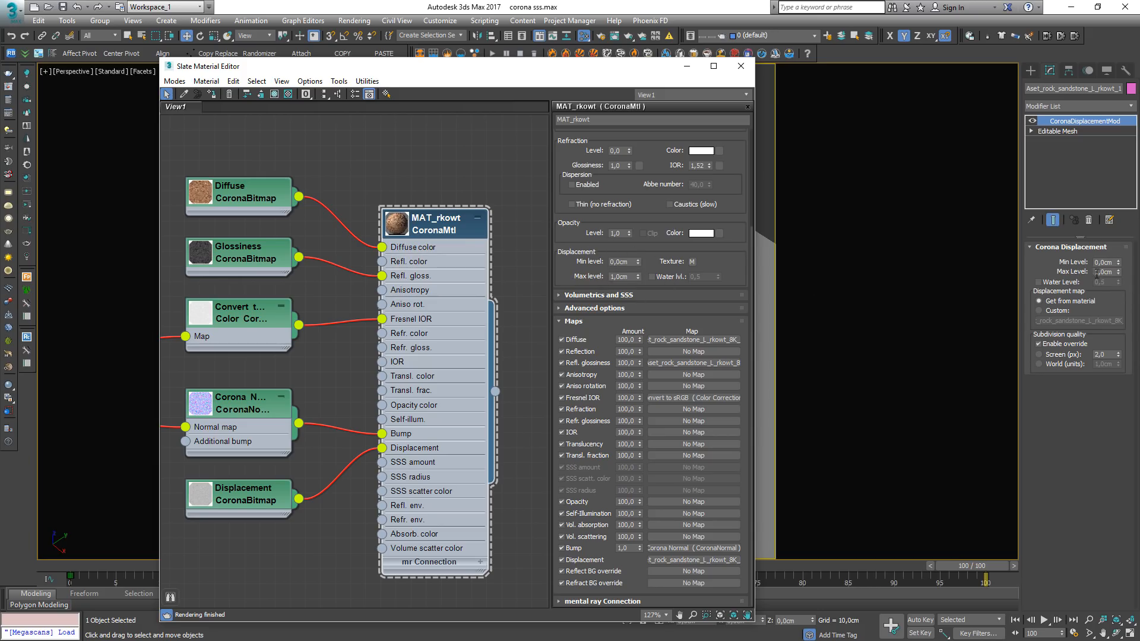
pyautogui.click(741, 66)
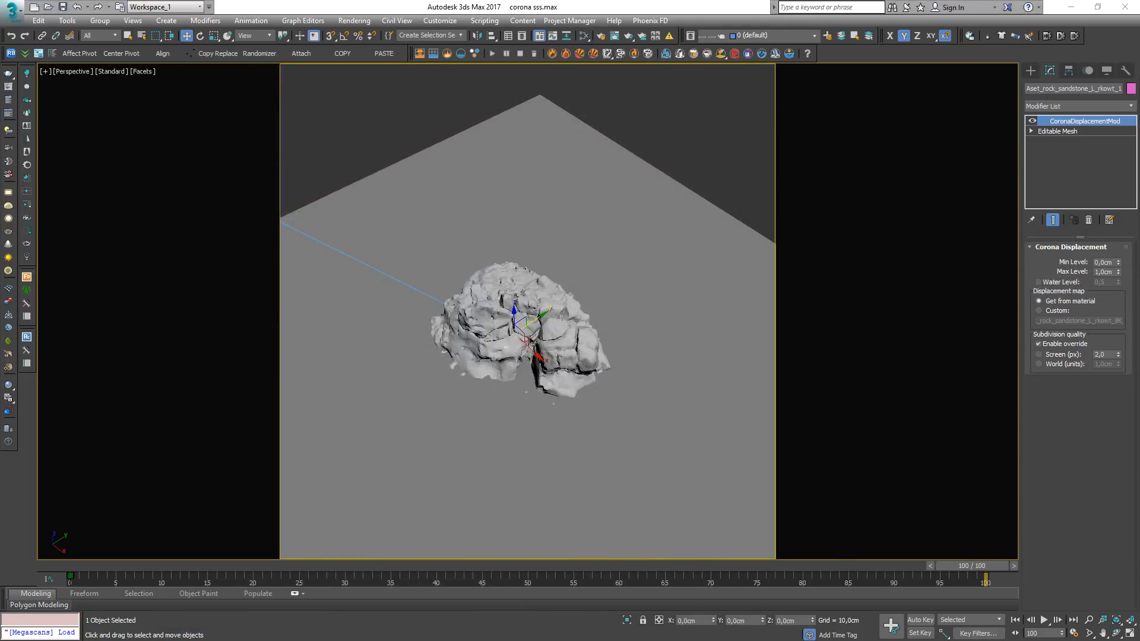
# Step: Switch to the browser, examine the Displacement map characteristics in the Megascans help article, and return to 3ds Max
pyautogui.hotkey('alt', 'Tab')
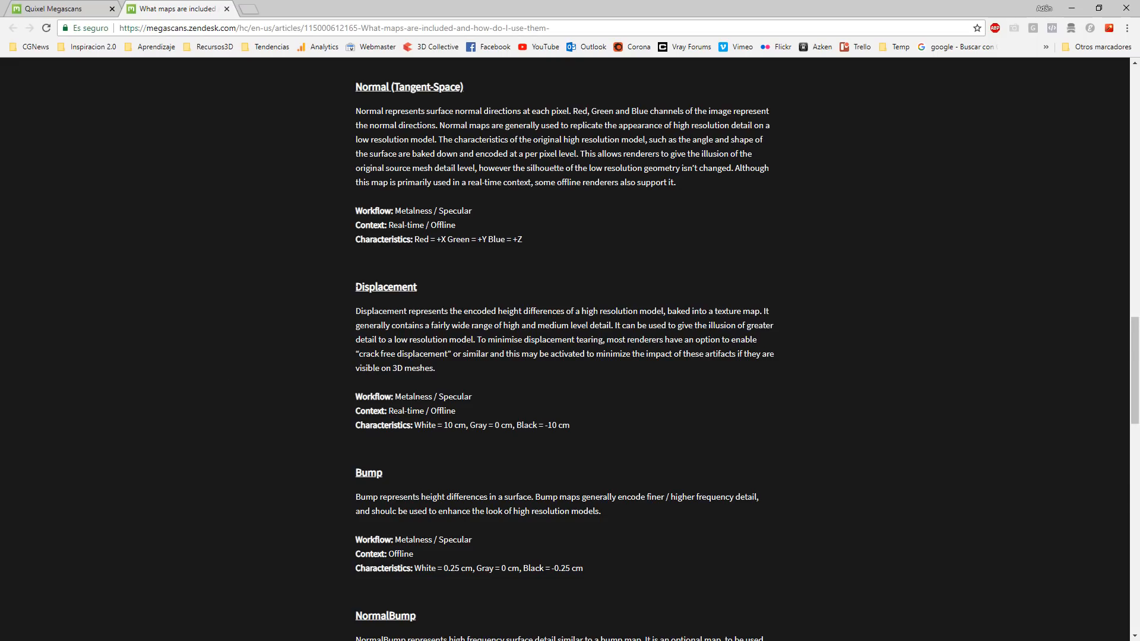
pyautogui.moveTo(356, 287); pyautogui.dragTo(451, 294)
pyautogui.click(452, 295)
pyautogui.moveTo(442, 425); pyautogui.dragTo(466, 425)
pyautogui.moveTo(518, 425); pyautogui.dragTo(586, 427)
pyautogui.click(569, 425)
pyautogui.click(540, 418)
pyautogui.moveTo(499, 425); pyautogui.dragTo(470, 425)
pyautogui.hotkey('alt', 'Tab')
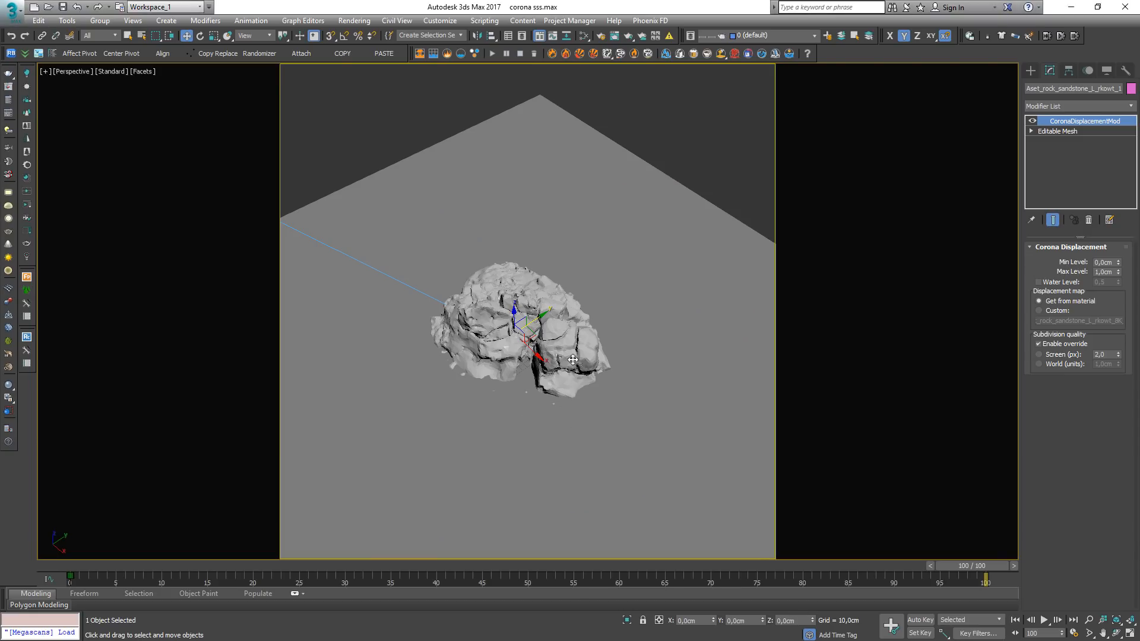
# Step: Check the gamma setting of the rock's Displacement bitmap file, leaving it as is, and close the material editor
pyautogui.press('m')
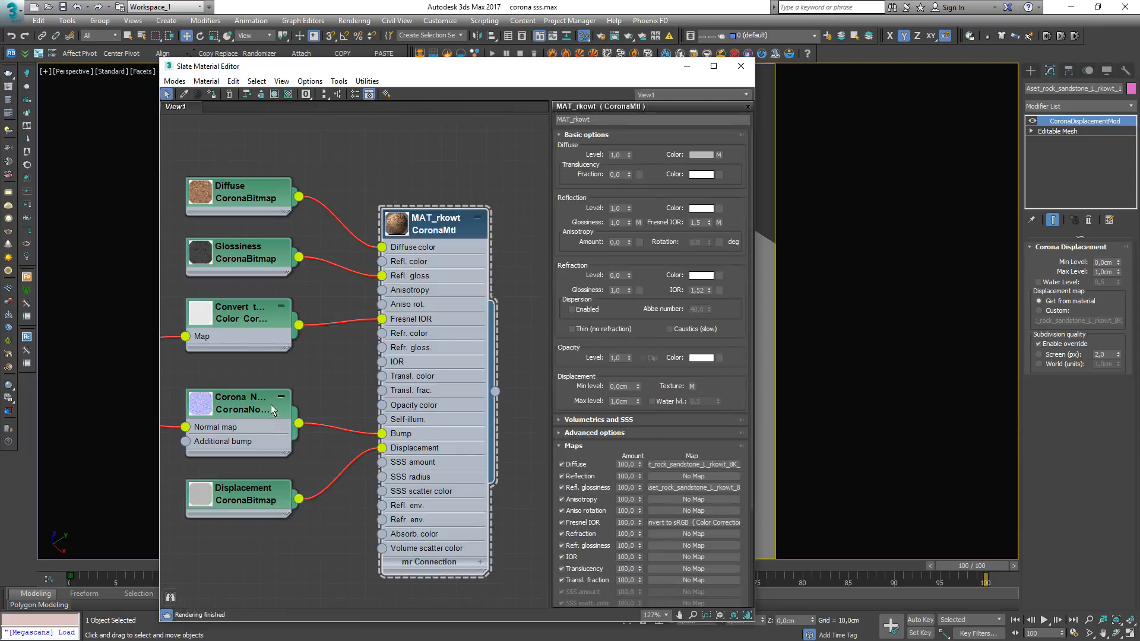
pyautogui.doubleClick(241, 492)
pyautogui.click(632, 338)
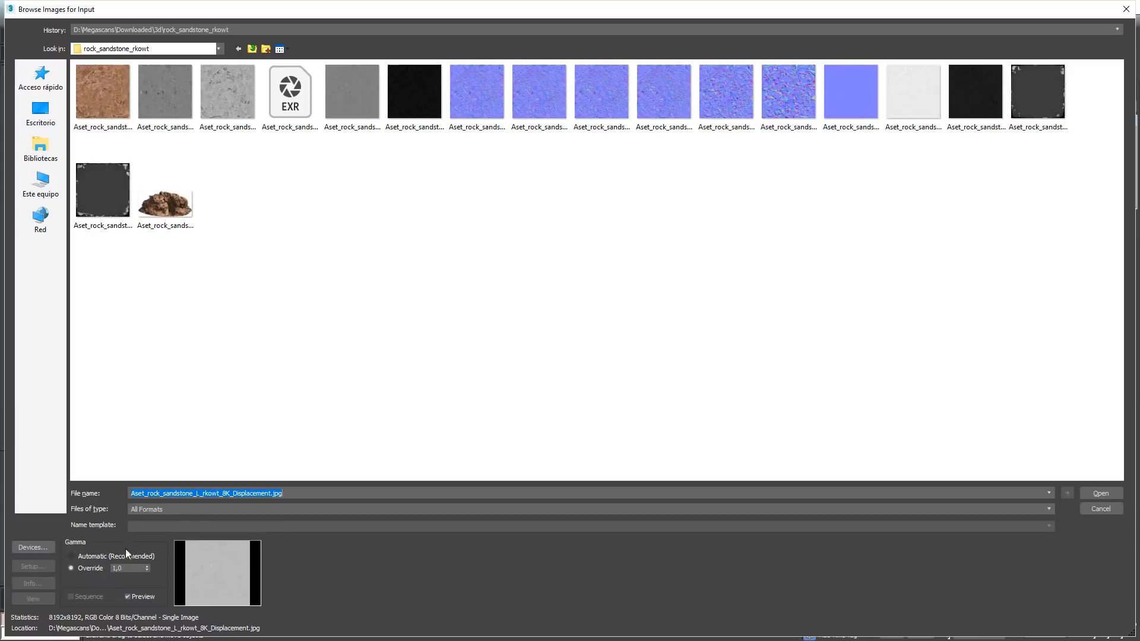
pyautogui.click(1102, 509)
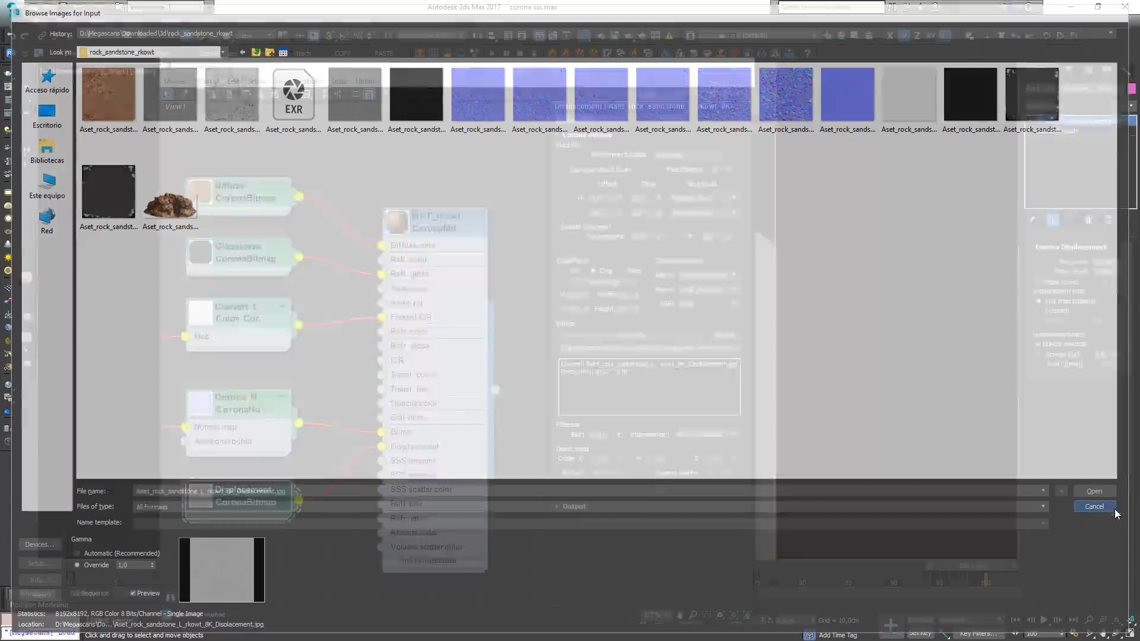
pyautogui.click(742, 67)
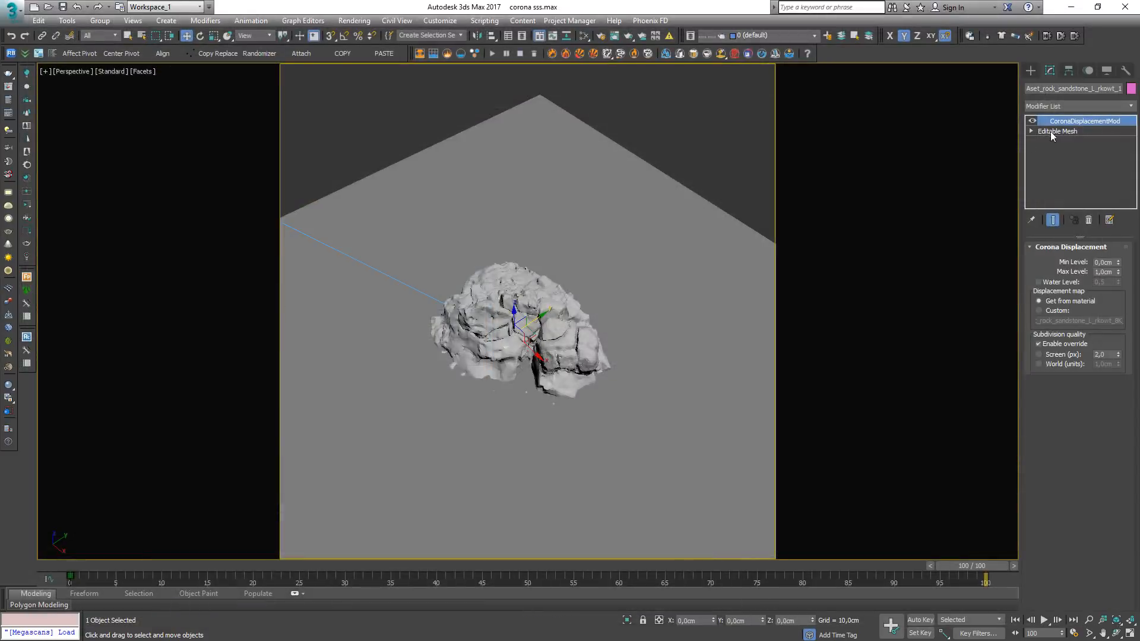
# Step: Set the displacement modifier's Min Level to -10 cm and Max Level to 10 cm
pyautogui.doubleClick(1103, 261)
pyautogui.write('-10')
pyautogui.press('Tab')
pyautogui.write('10')
pyautogui.press('Return')
# Step: Start an interactive Corona render beside the viewport and inspect the displaced rock up close from several angles
pyautogui.keyDown('alt'); pyautogui.moveTo(536, 387); pyautogui.dragTo(517, 323, button='middle'); pyautogui.keyUp('alt')
pyautogui.scroll(5, 553, 324)
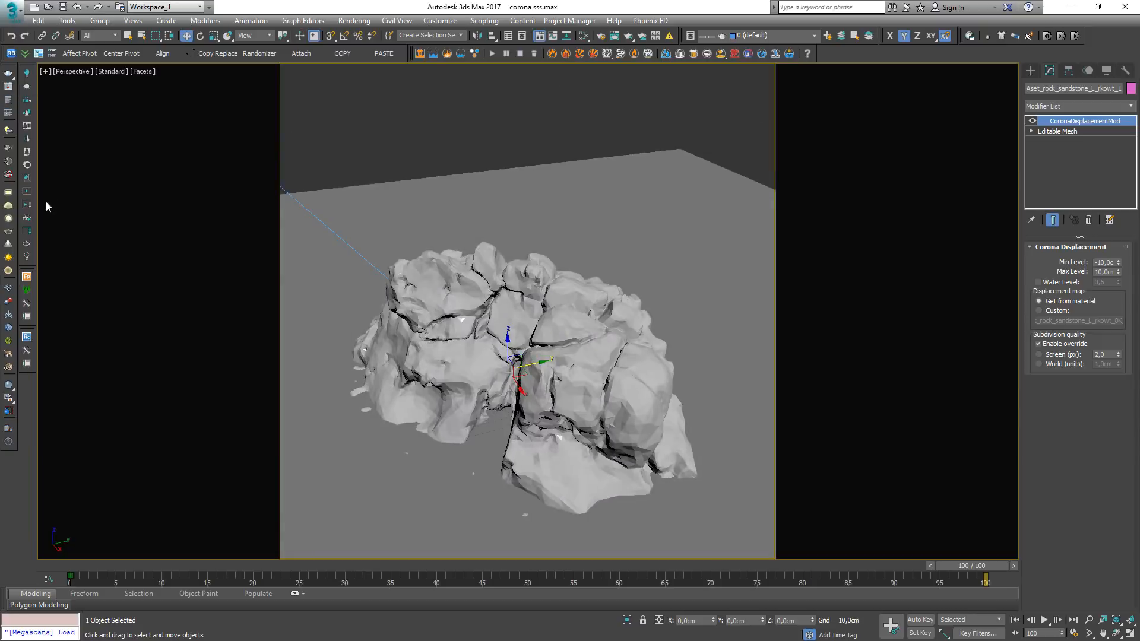
pyautogui.click(28, 208)
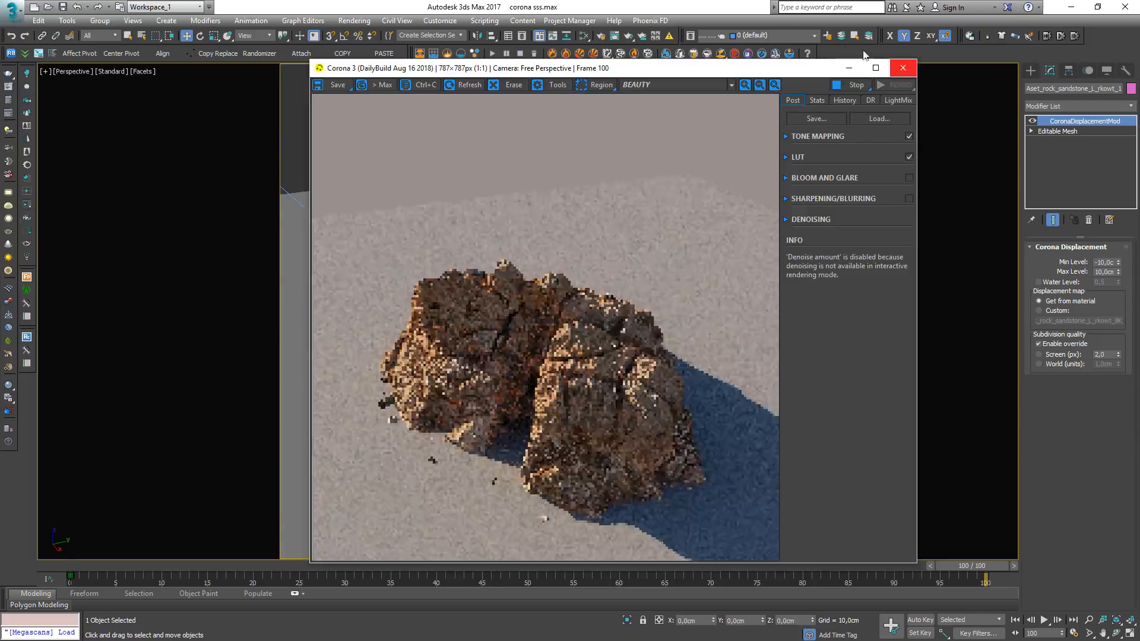
pyautogui.moveTo(684, 62); pyautogui.dragTo(919, 61)
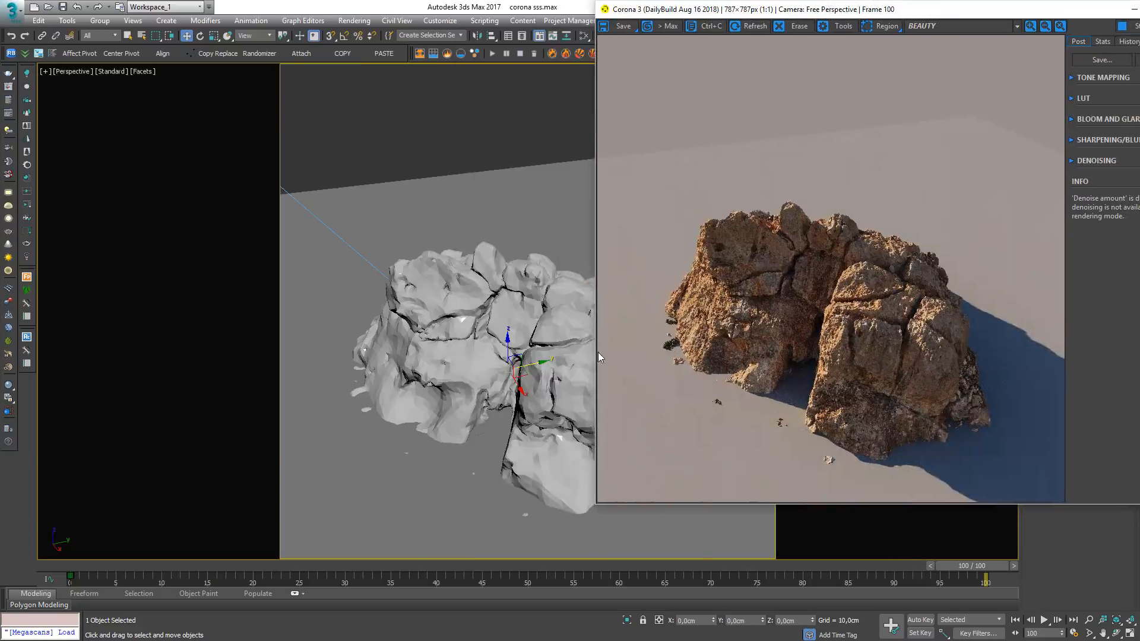
pyautogui.scroll(2, 537, 352)
pyautogui.moveTo(536, 354)
pyautogui.keyDown('alt'); pyautogui.mouseDown(button='middle')
pyautogui.moveTo(515, 363)
pyautogui.moveTo(522, 349)
pyautogui.mouseUp(button='middle'); pyautogui.keyUp('alt')
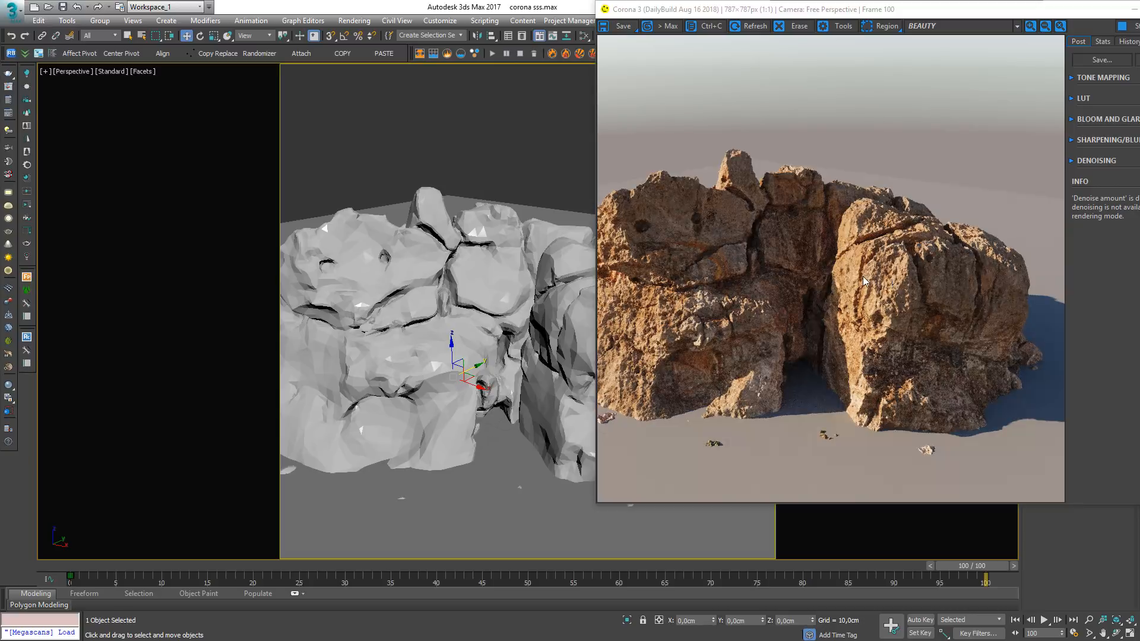
pyautogui.keyDown('alt'); pyautogui.moveTo(451, 350); pyautogui.dragTo(392, 335, button='middle'); pyautogui.keyUp('alt')
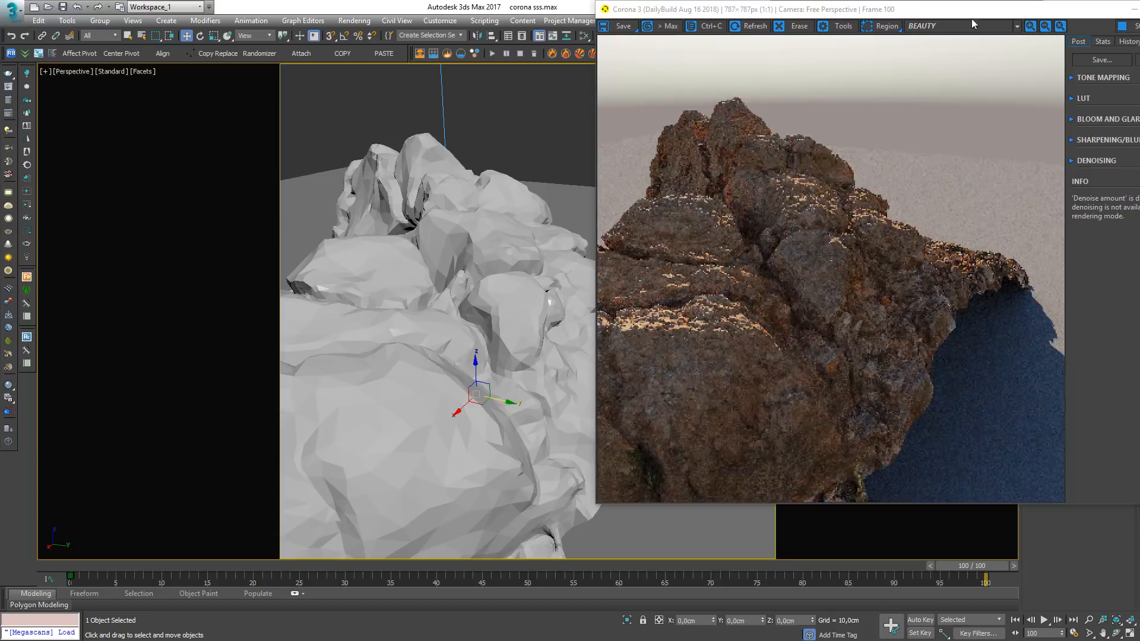
# Step: Try a Min Level of 0 in the displacement modifier, and set Min Level to -6 cm and Max Level to 6 cm
pyautogui.click(932, 24)
pyautogui.moveTo(932, 10); pyautogui.dragTo(650, 50)
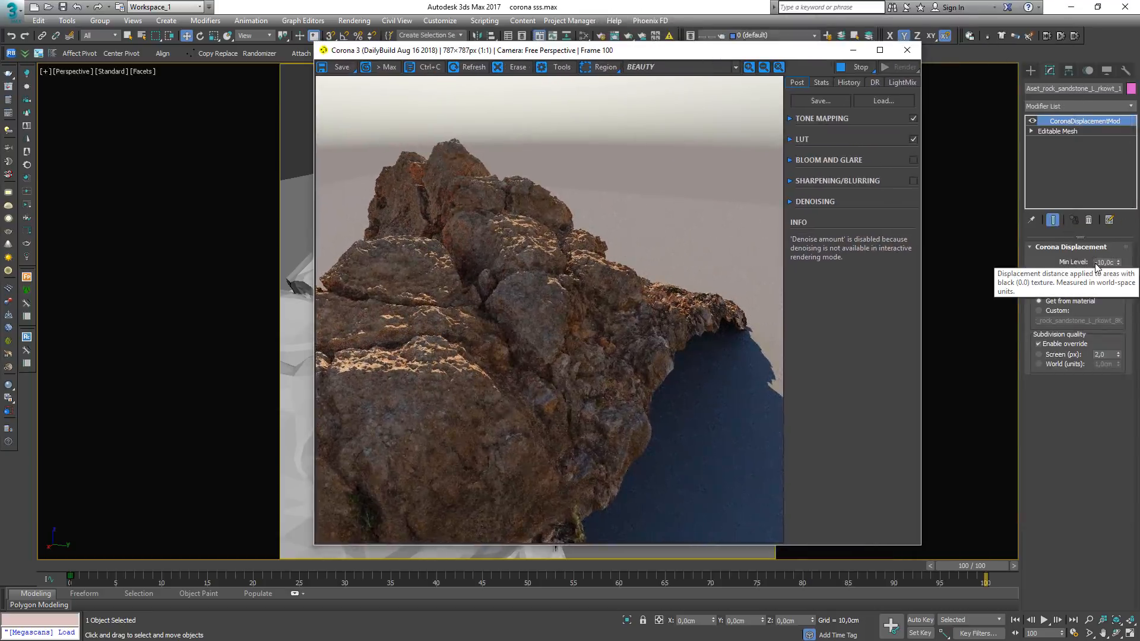
pyautogui.moveTo(1096, 263); pyautogui.dragTo(1139, 272)
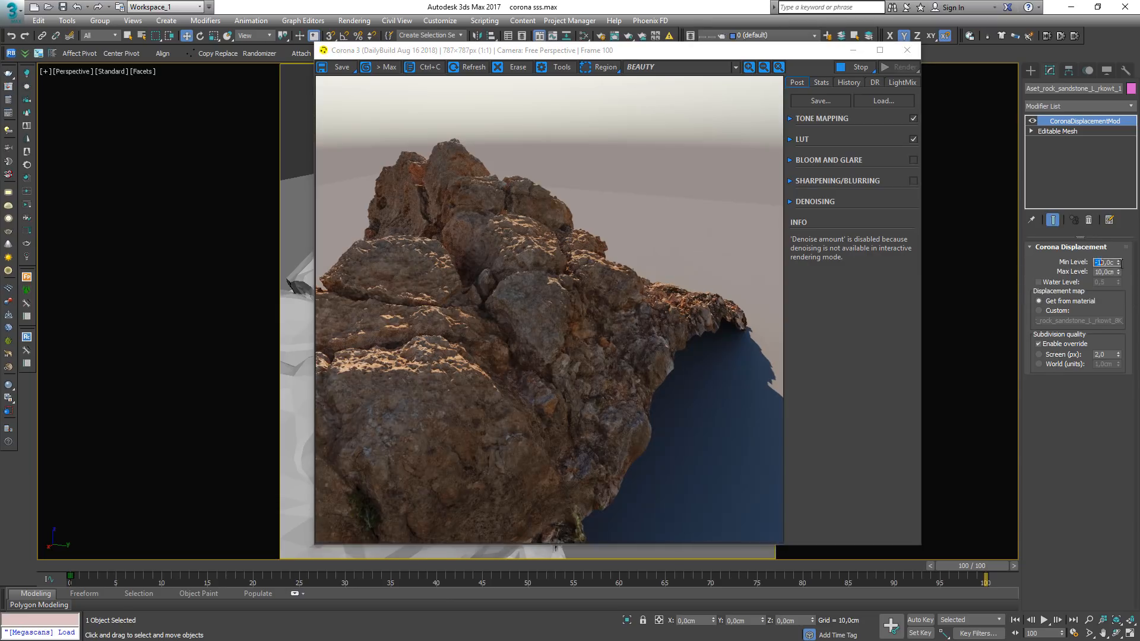
pyautogui.write('0')
pyautogui.press('Return')
pyautogui.write('-6')
pyautogui.press('Tab')
pyautogui.write('6')
pyautogui.press('Return')
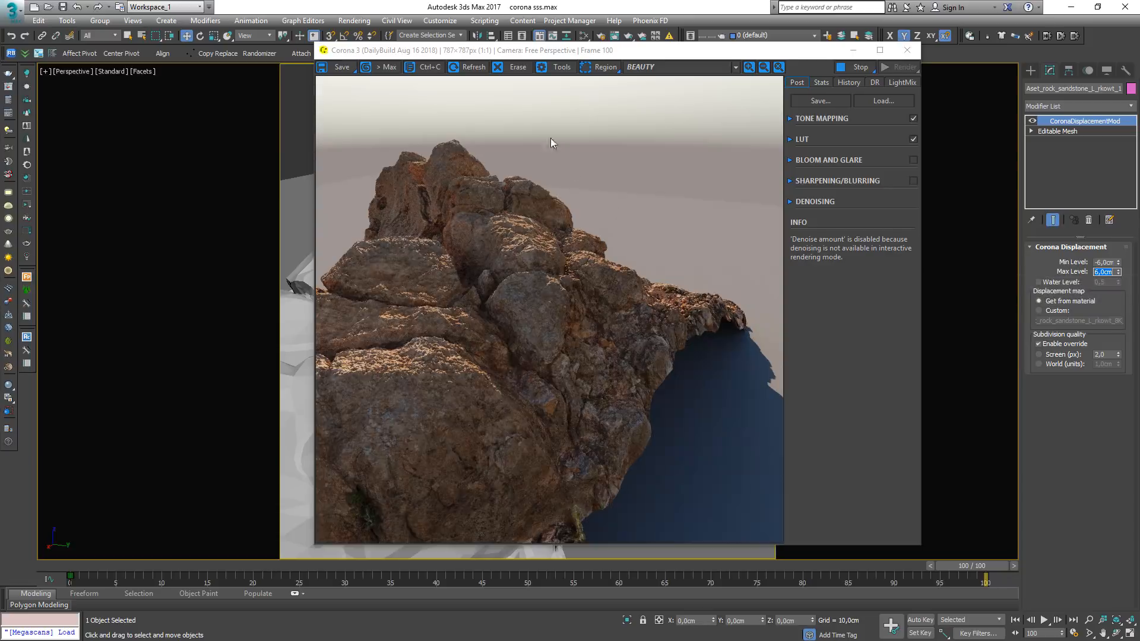
# Step: Disconnect the Diffuse bitmap from the rock's CoronaMtl to show the displacement in plain white from a close side view
pyautogui.moveTo(534, 56); pyautogui.dragTo(771, 59)
pyautogui.keyDown('alt'); pyautogui.moveTo(380, 380); pyautogui.dragTo(444, 384, button='middle'); pyautogui.keyUp('alt')
pyautogui.scroll(2, 438, 355)
pyautogui.click(443, 144)
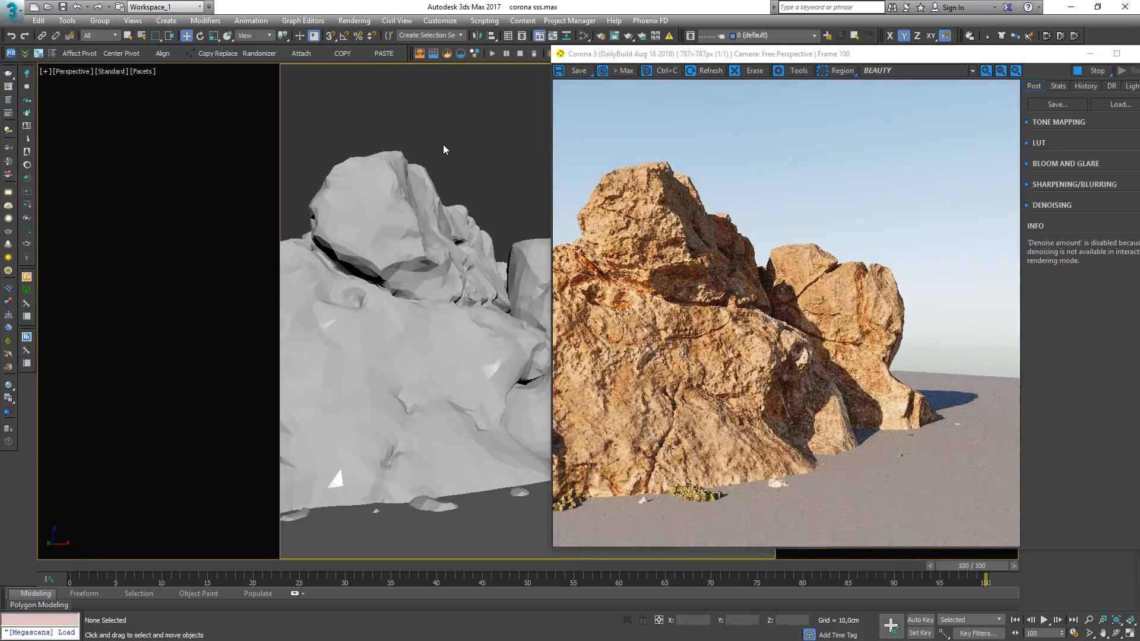
pyautogui.press('m')
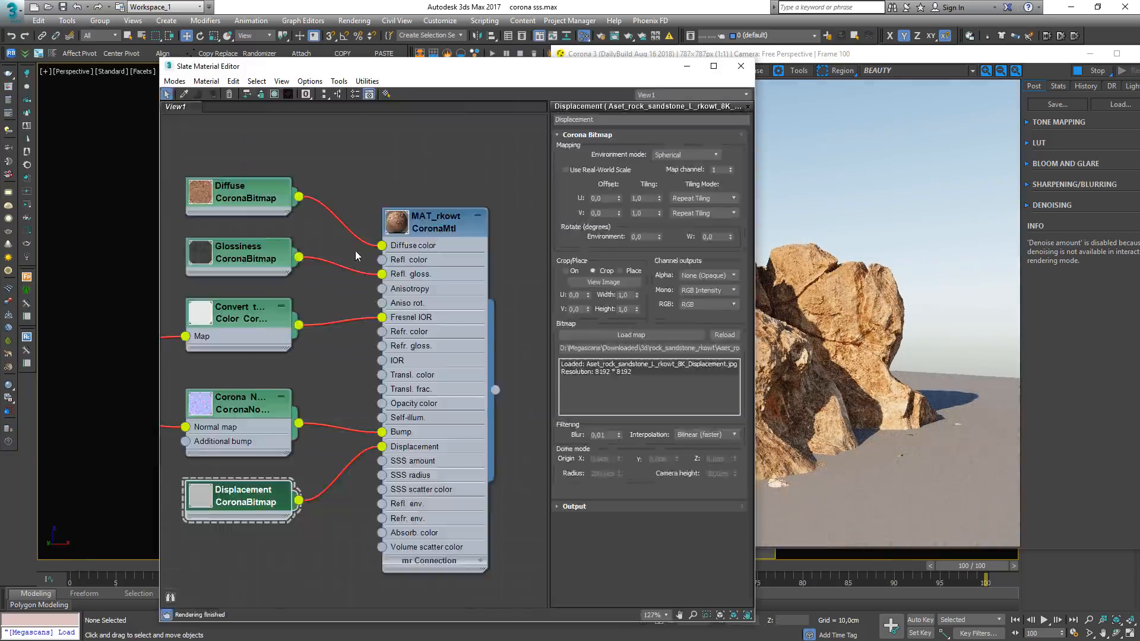
pyautogui.moveTo(631, 76); pyautogui.dragTo(328, 88)
pyautogui.scroll(2, 593, 460)
pyautogui.scroll(-2, 594, 460)
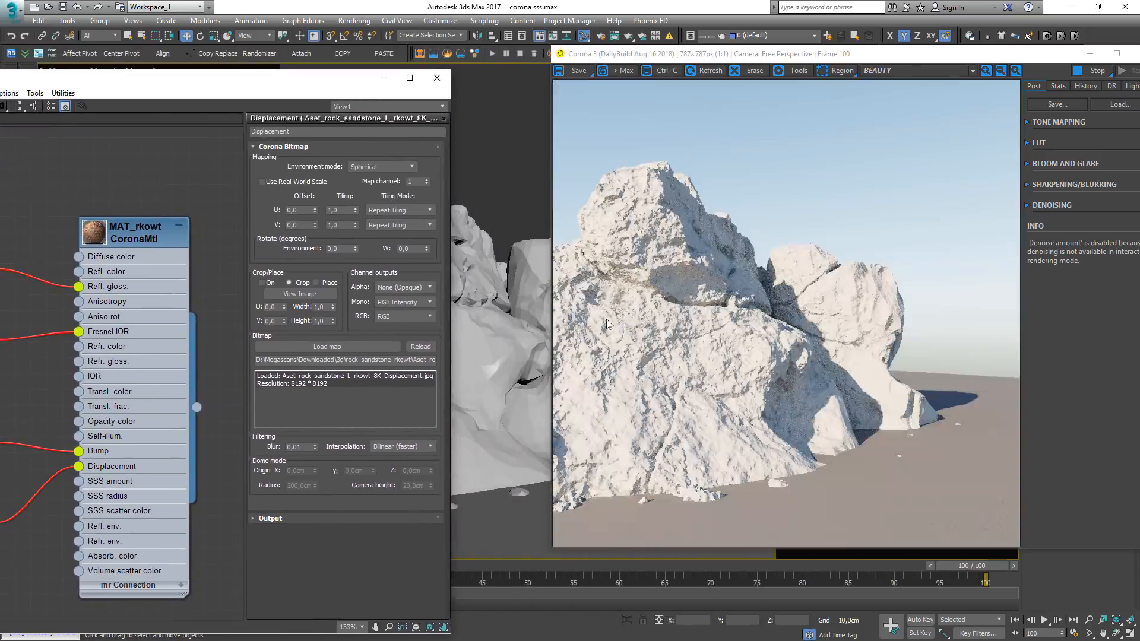
pyautogui.moveTo(950, 53); pyautogui.dragTo(862, 107)
pyautogui.click(437, 78)
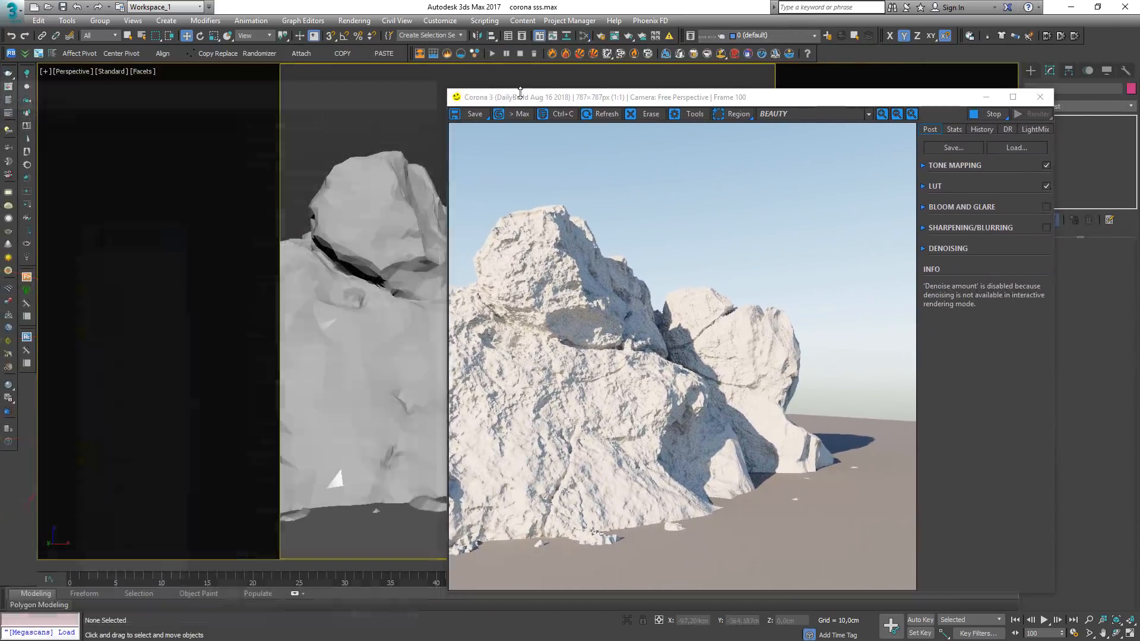
# Step: Try a displacement Screen size of 6 px in the rock's modifier, raise it to 10 px, and compare the rendered detail
pyautogui.moveTo(513, 102); pyautogui.dragTo(441, 46)
pyautogui.click(316, 214)
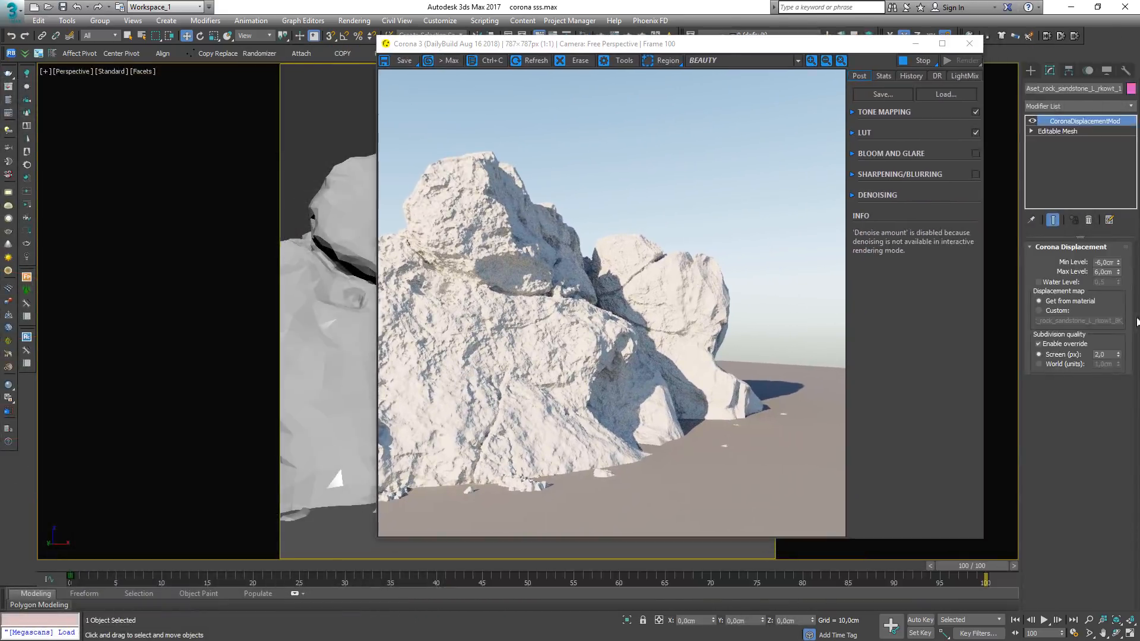
pyautogui.doubleClick(1102, 354)
pyautogui.write('6')
pyautogui.press('Return')
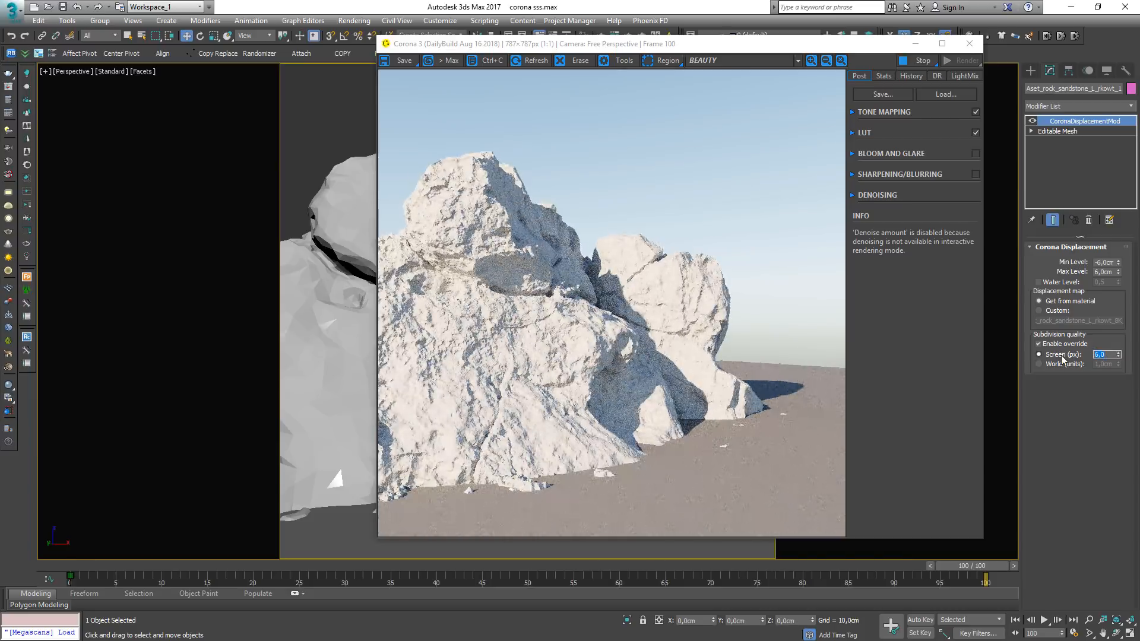
pyautogui.write('10')
pyautogui.press('Return')
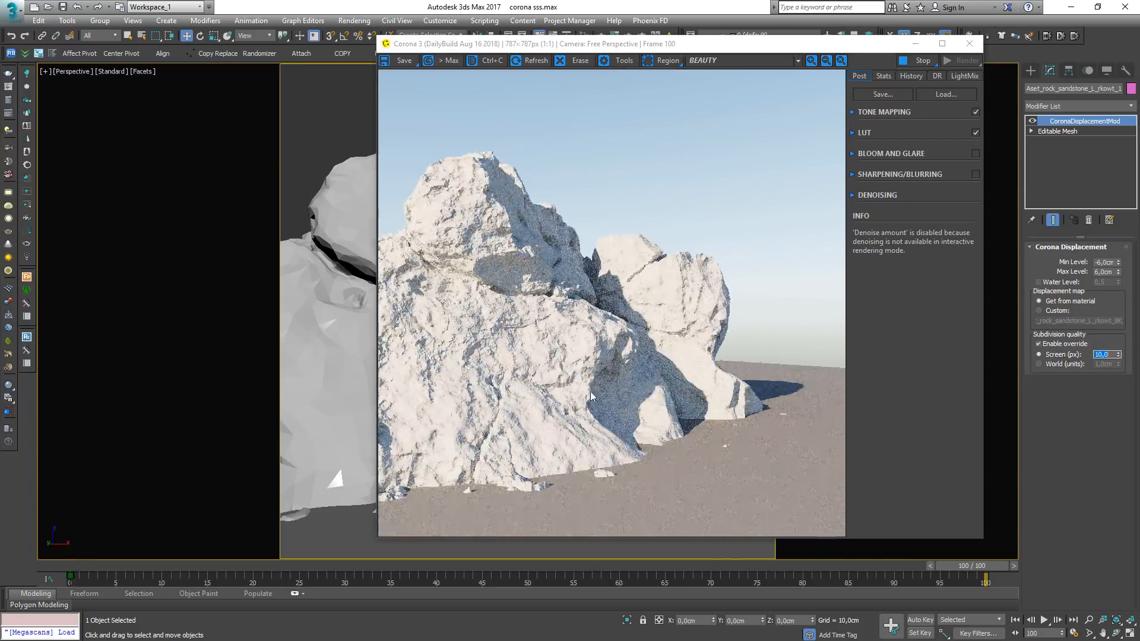
pyautogui.scroll(1, 537, 384)
pyautogui.scroll(-1, 537, 385)
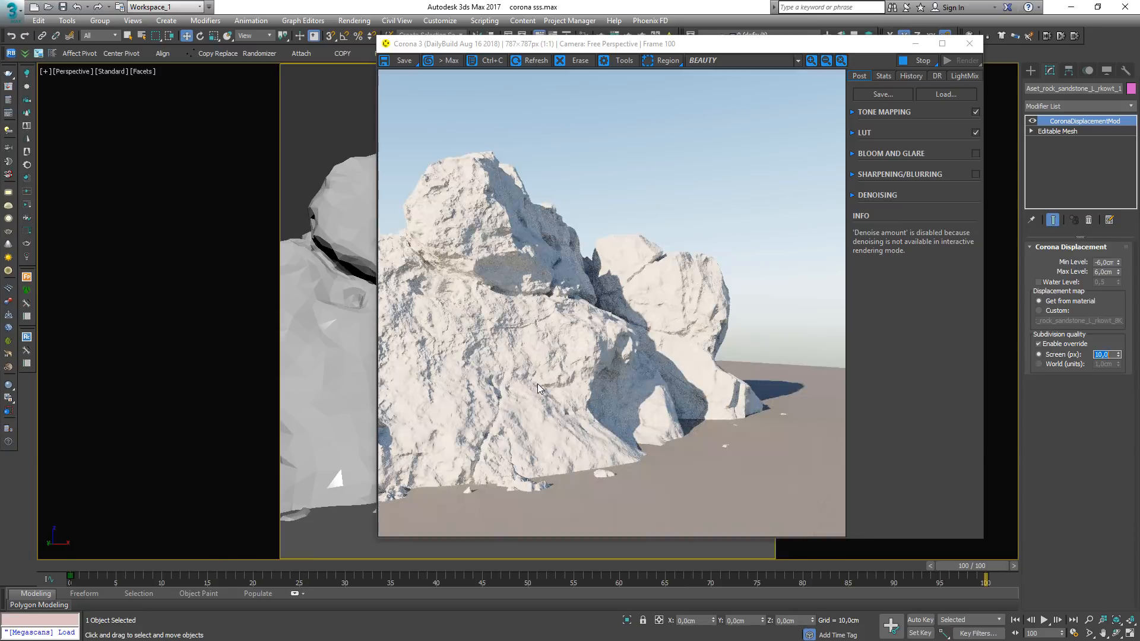